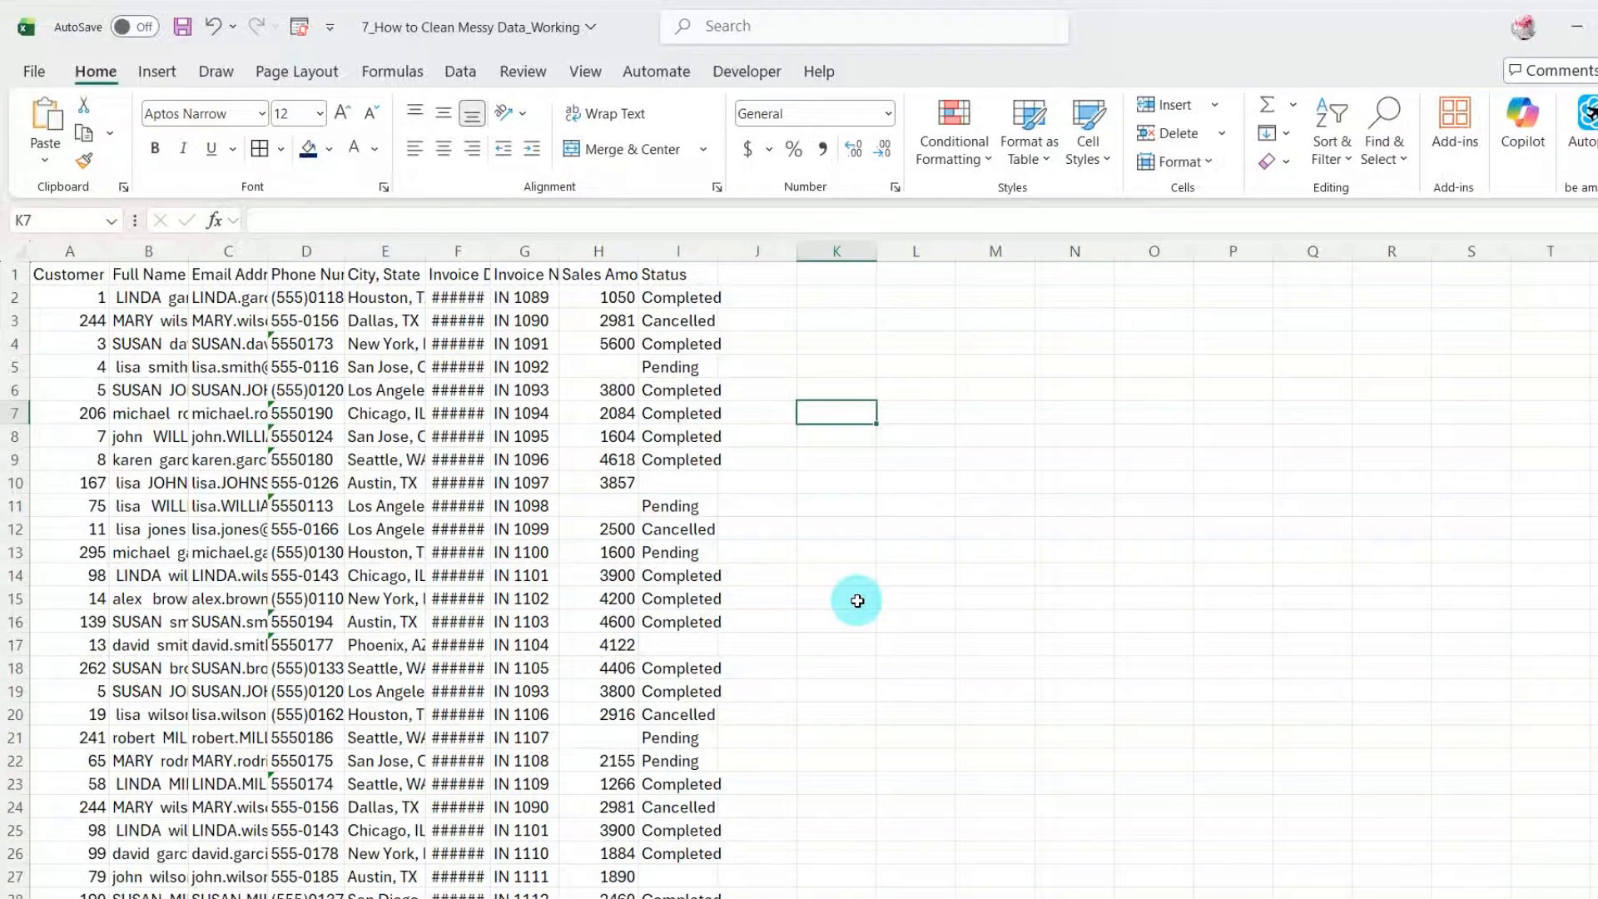
Step: Auto-fit every column in the sheet to the width of its contents
{"action": "scroll", "coordinate": [857, 600], "scroll_direction": "down", "scroll_amount": 4}
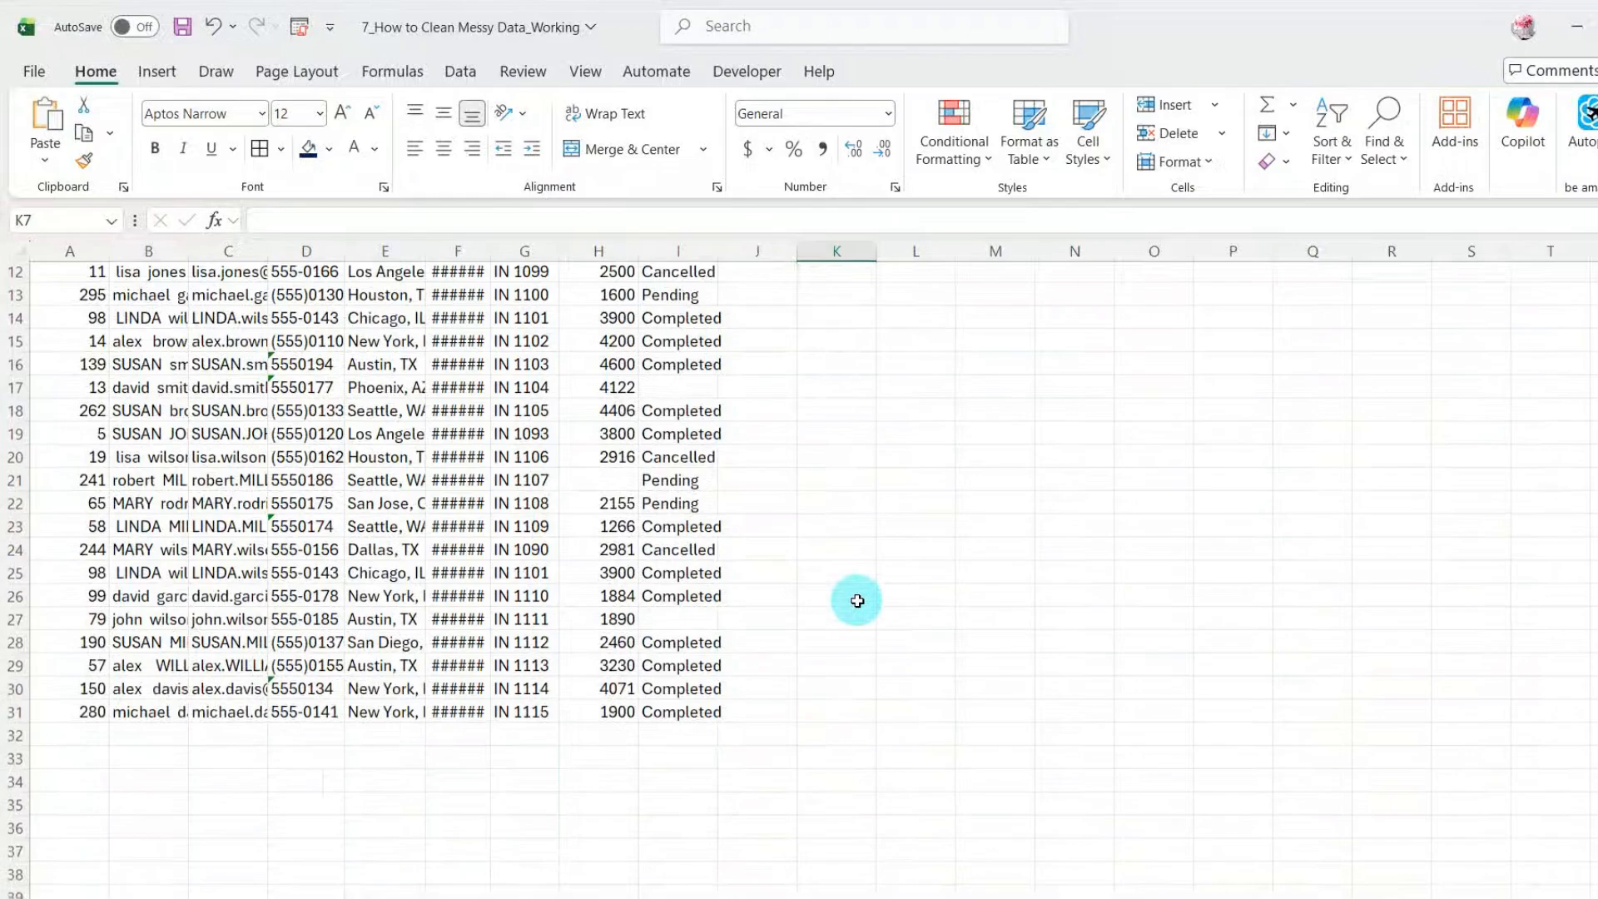
{"action": "scroll", "coordinate": [858, 600], "scroll_direction": "up", "scroll_amount": 4}
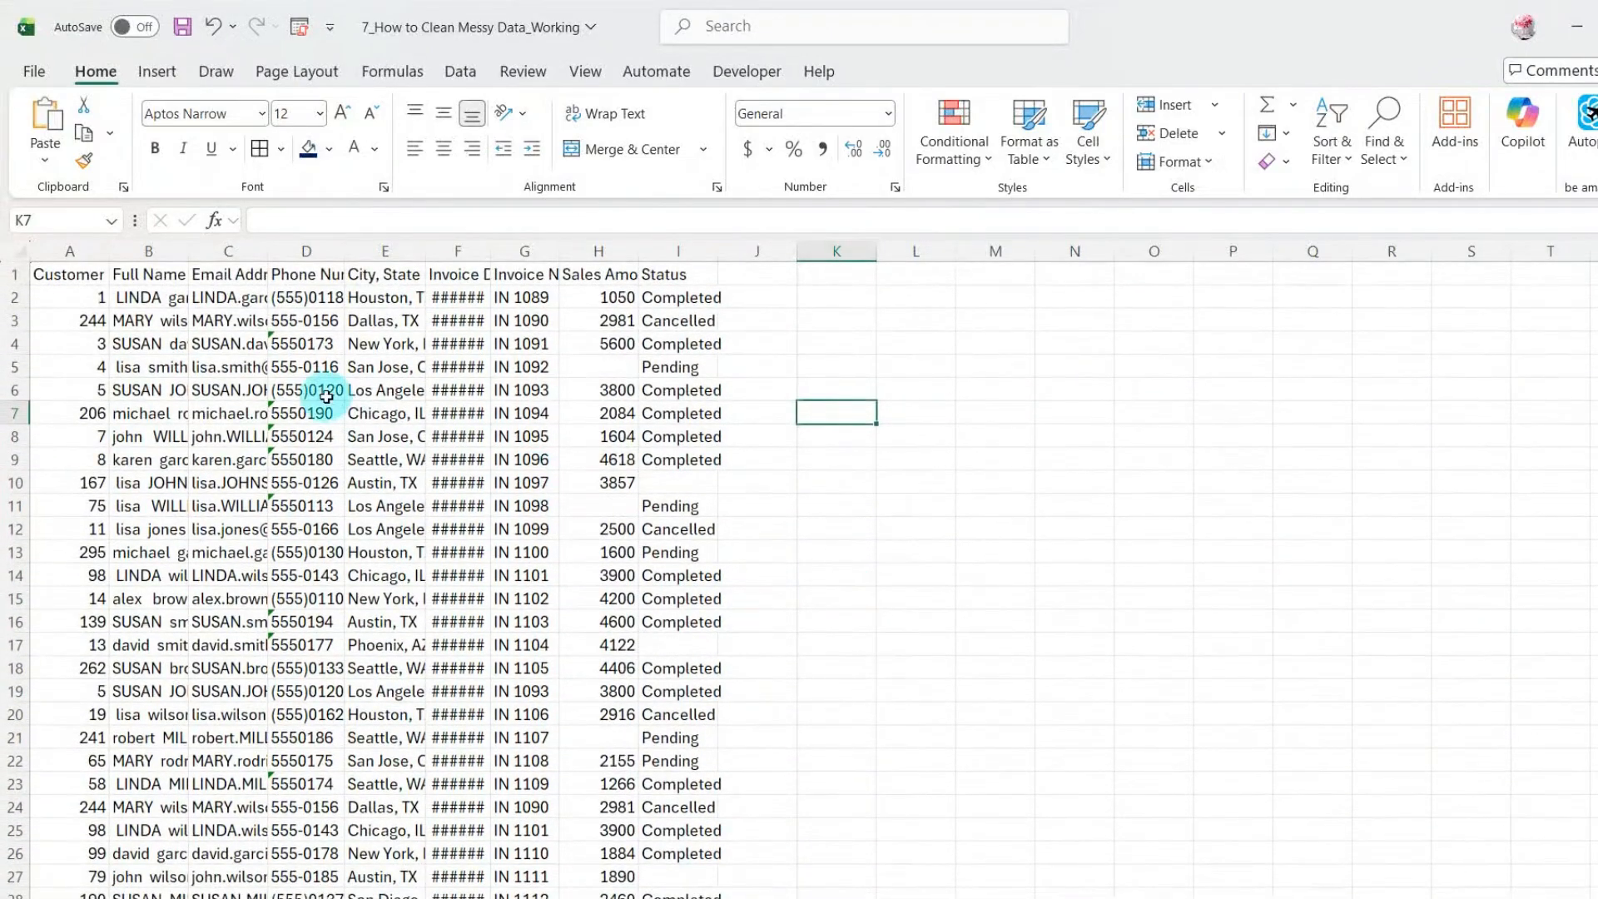
{"action": "left_click", "coordinate": [12, 252]}
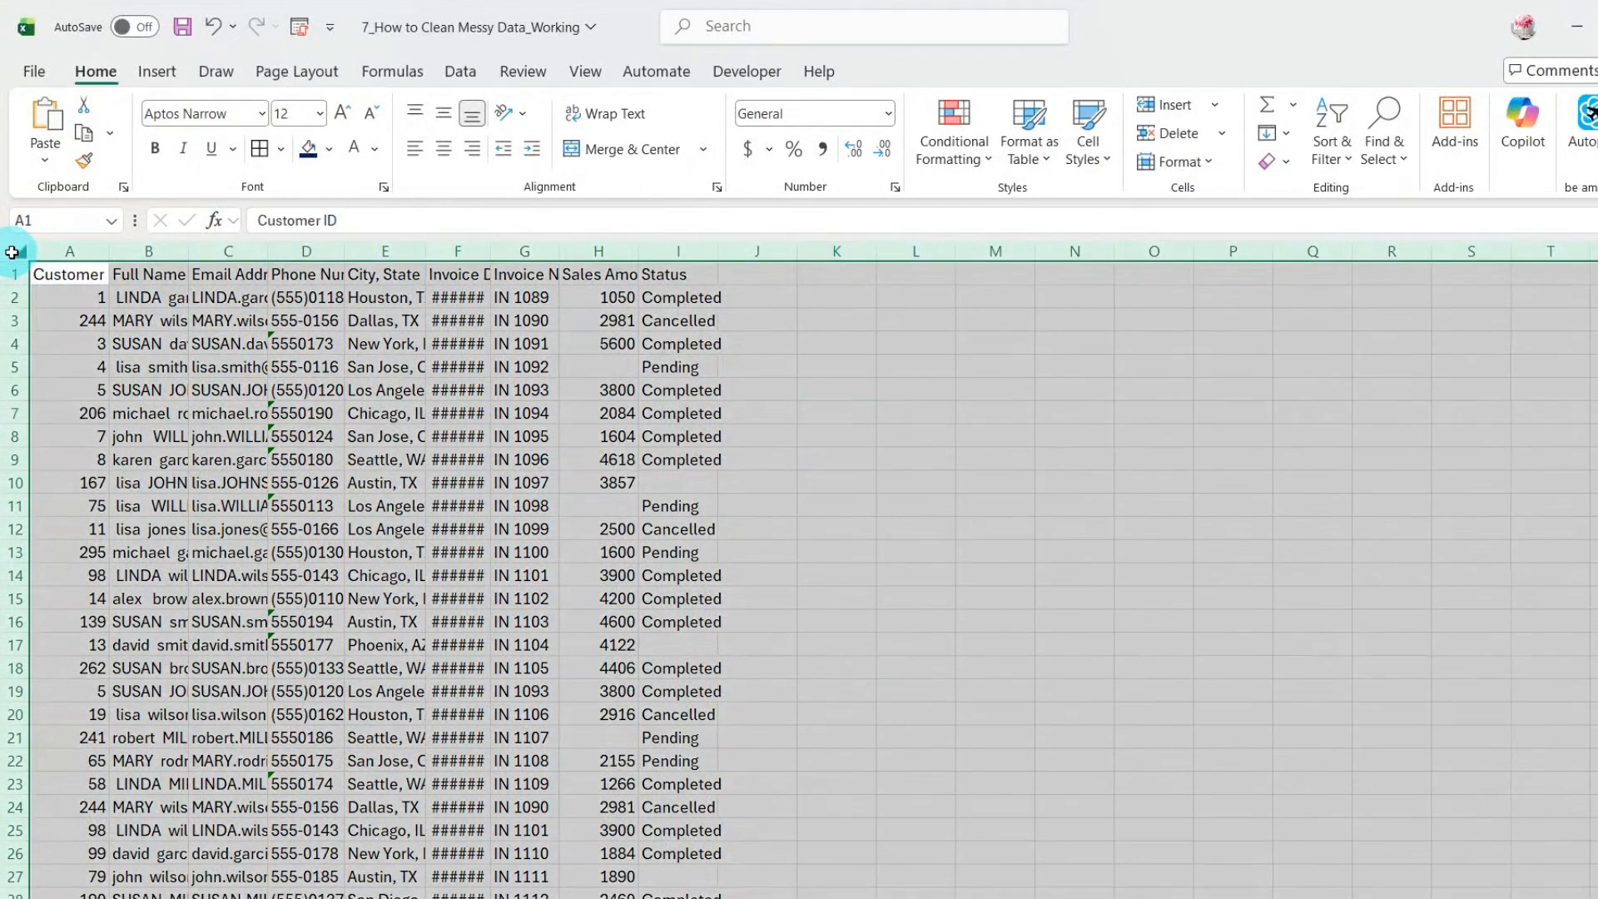
{"action": "double_click", "coordinate": [269, 252]}
{"action": "left_click", "coordinate": [914, 435]}
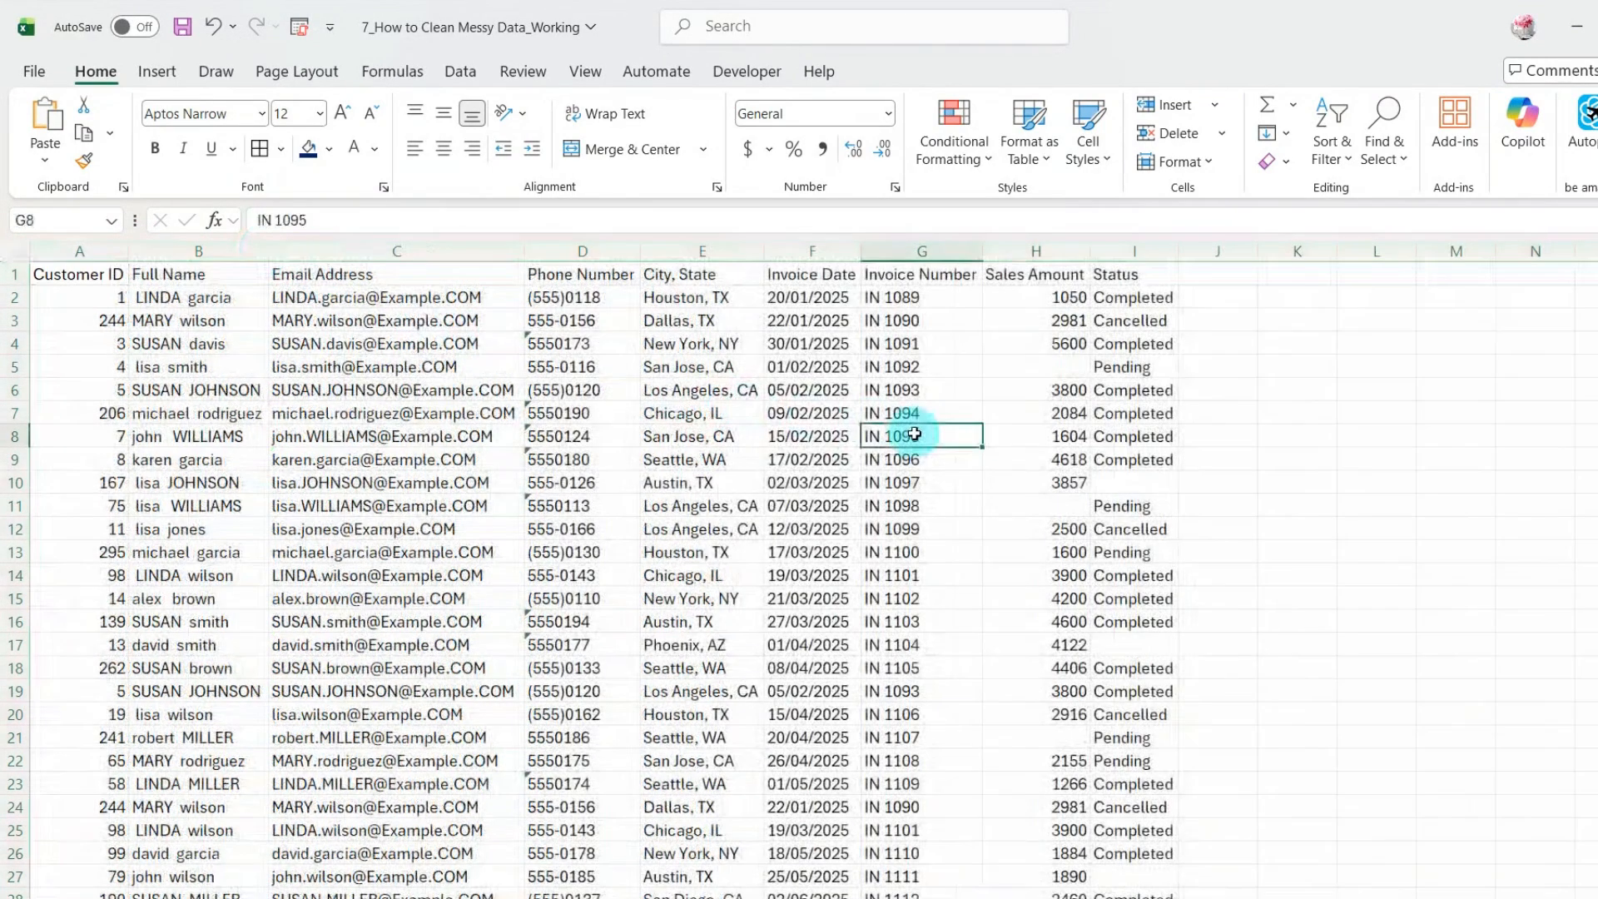
{"action": "scroll", "coordinate": [1199, 435], "scroll_direction": "down", "scroll_amount": 5}
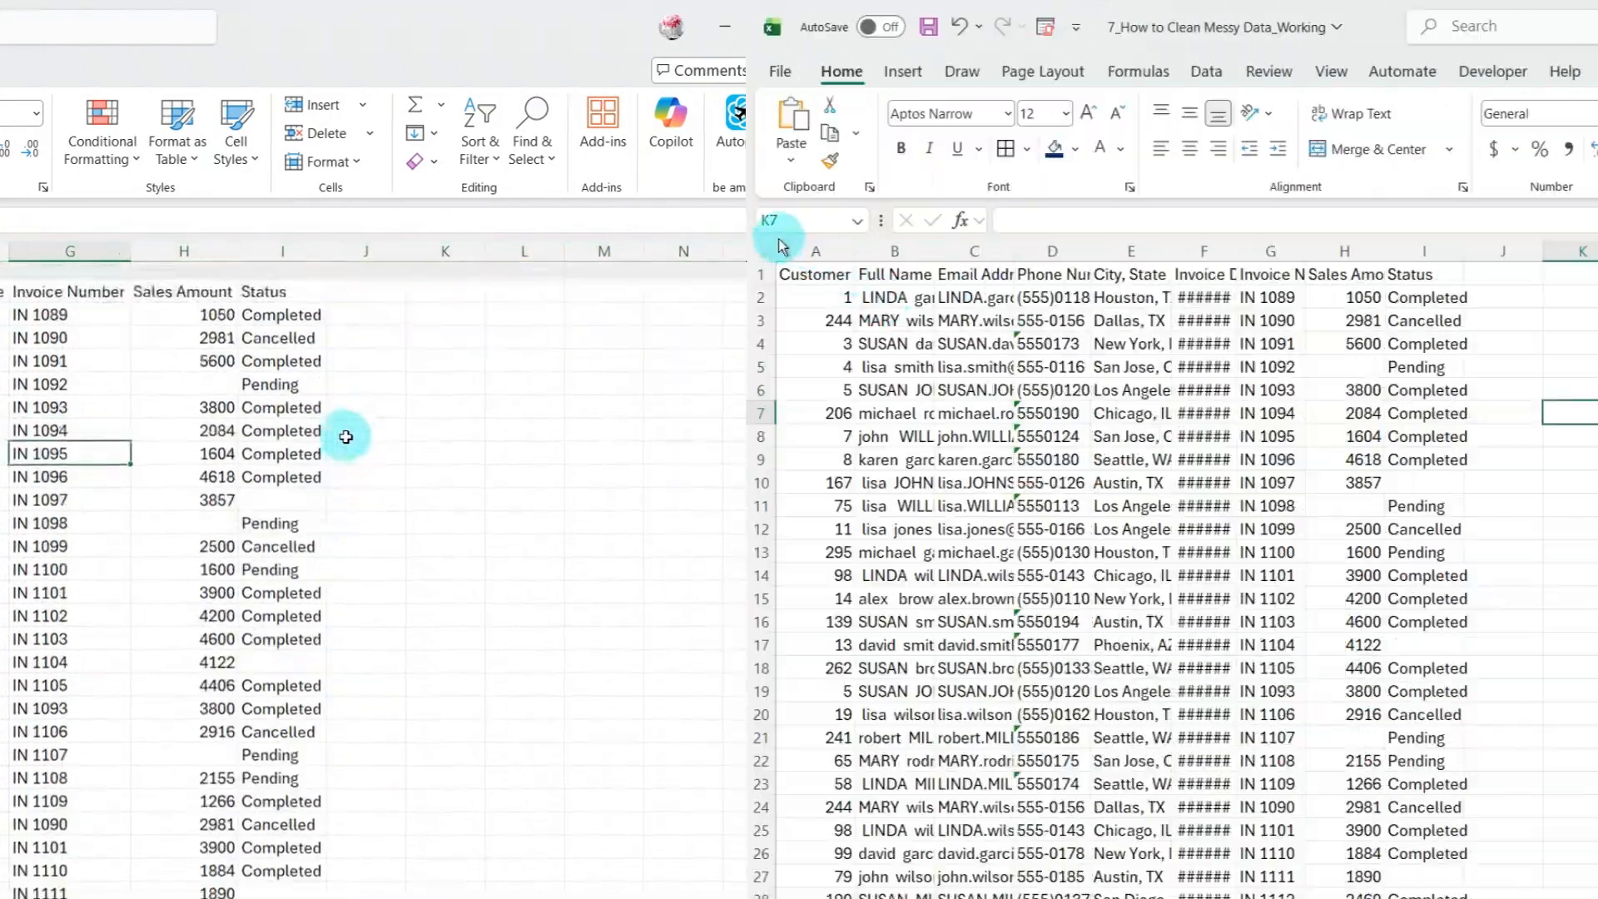
Step: Select the whole worksheet and apply AutoFit Column Width so all customer and invoice data fits
{"action": "left_click", "coordinate": [766, 251]}
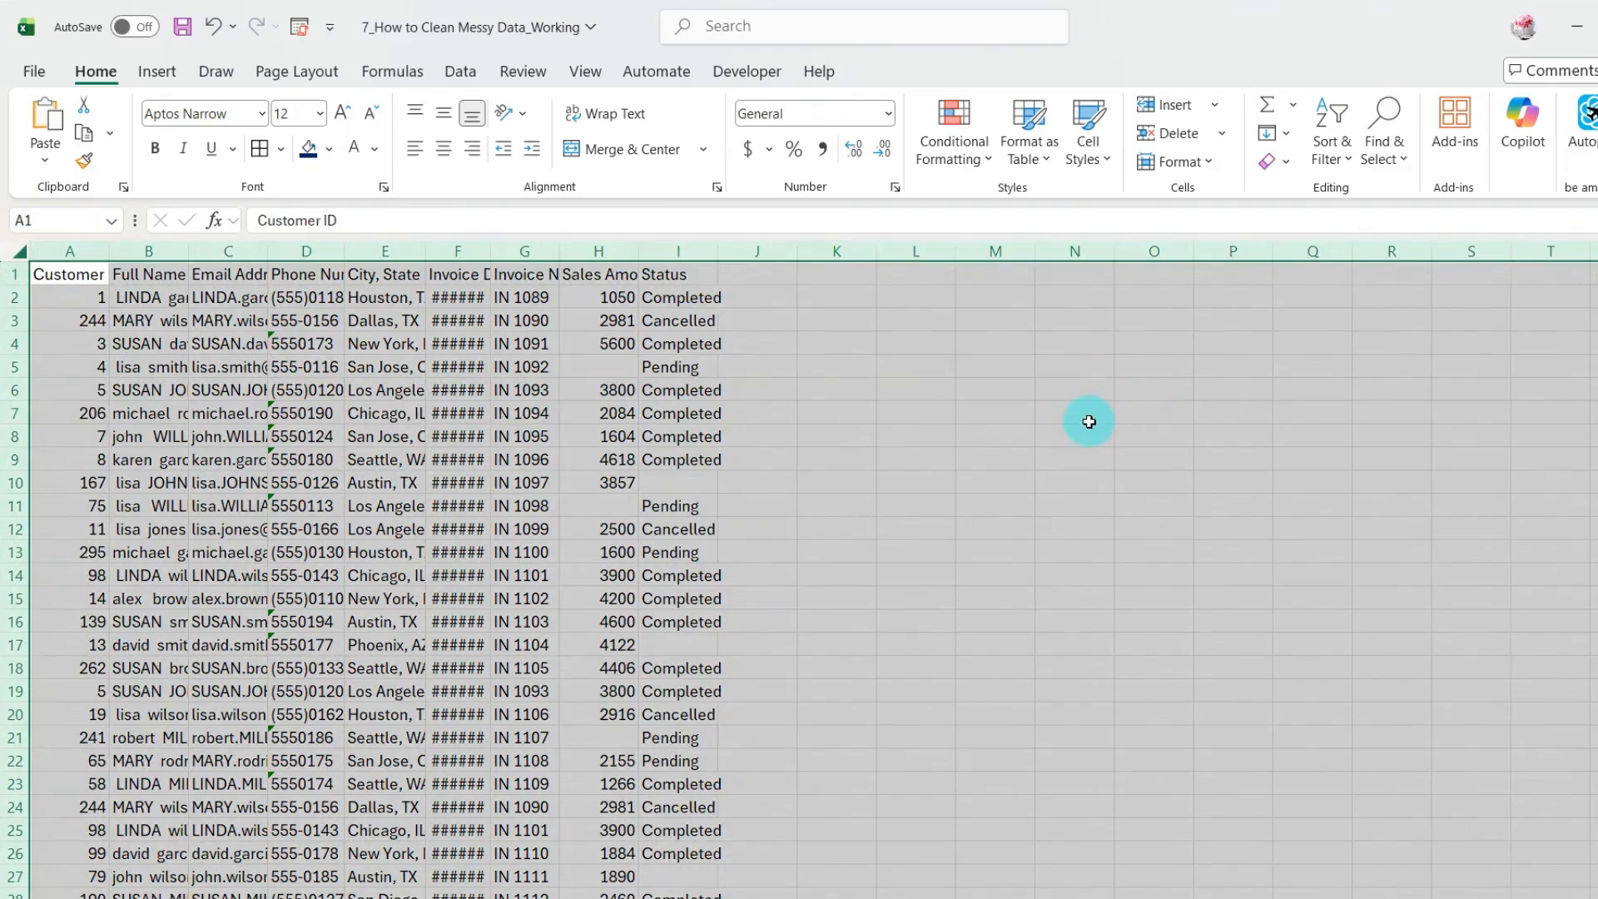
{"action": "key", "text": "alt"}
{"action": "key", "text": "h"}
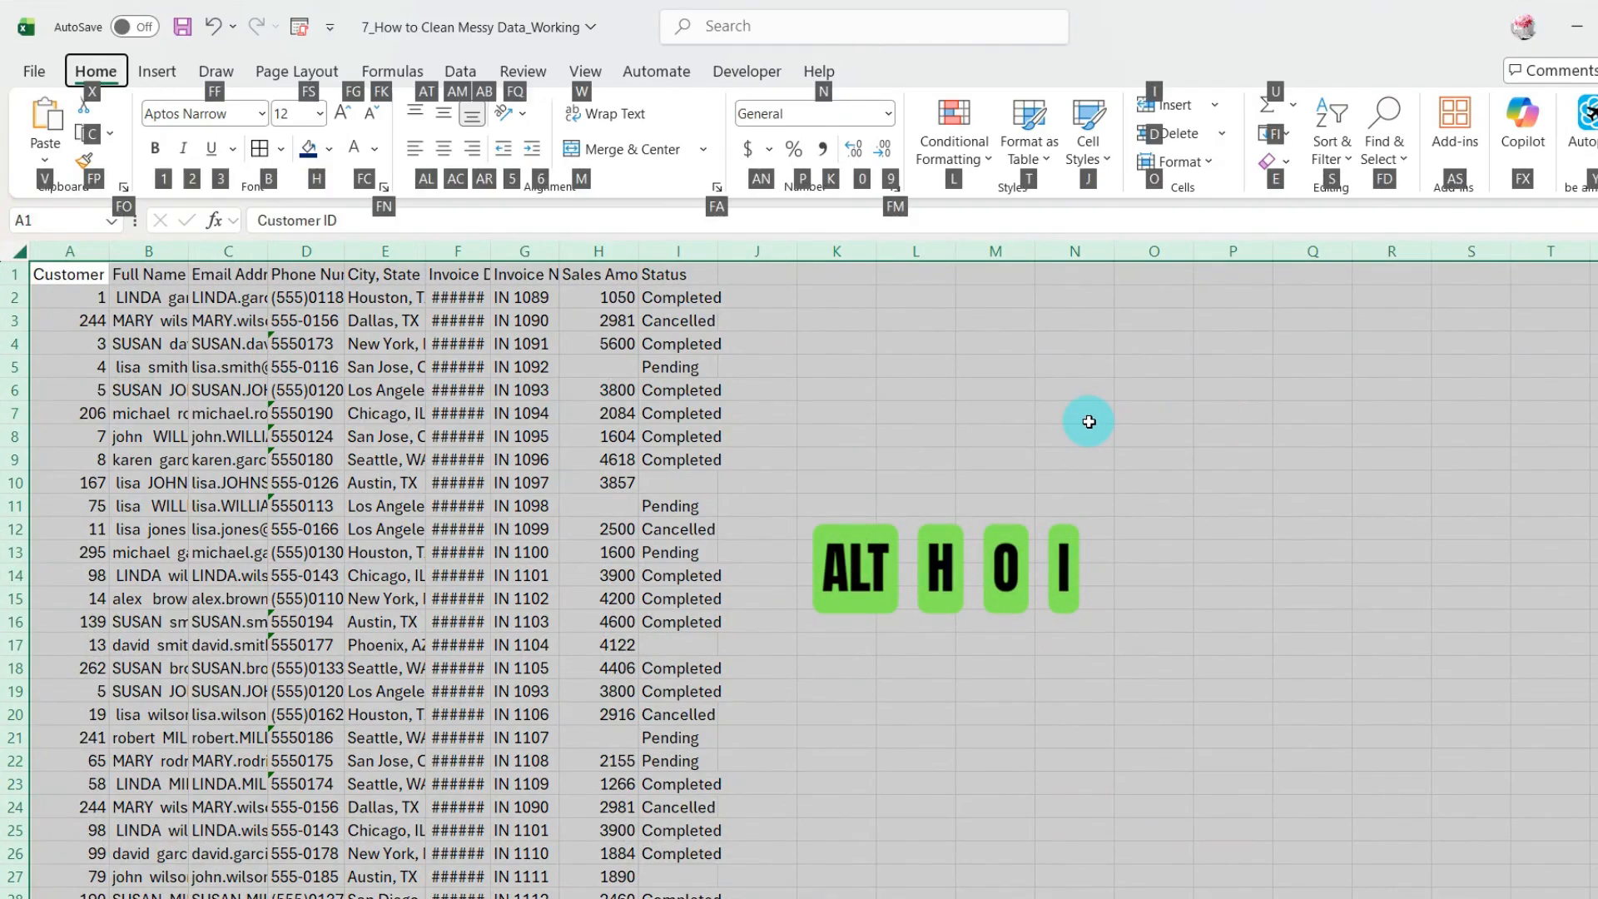
{"action": "key", "text": "o"}
{"action": "key", "text": "i"}
{"action": "left_click", "coordinate": [1261, 426]}
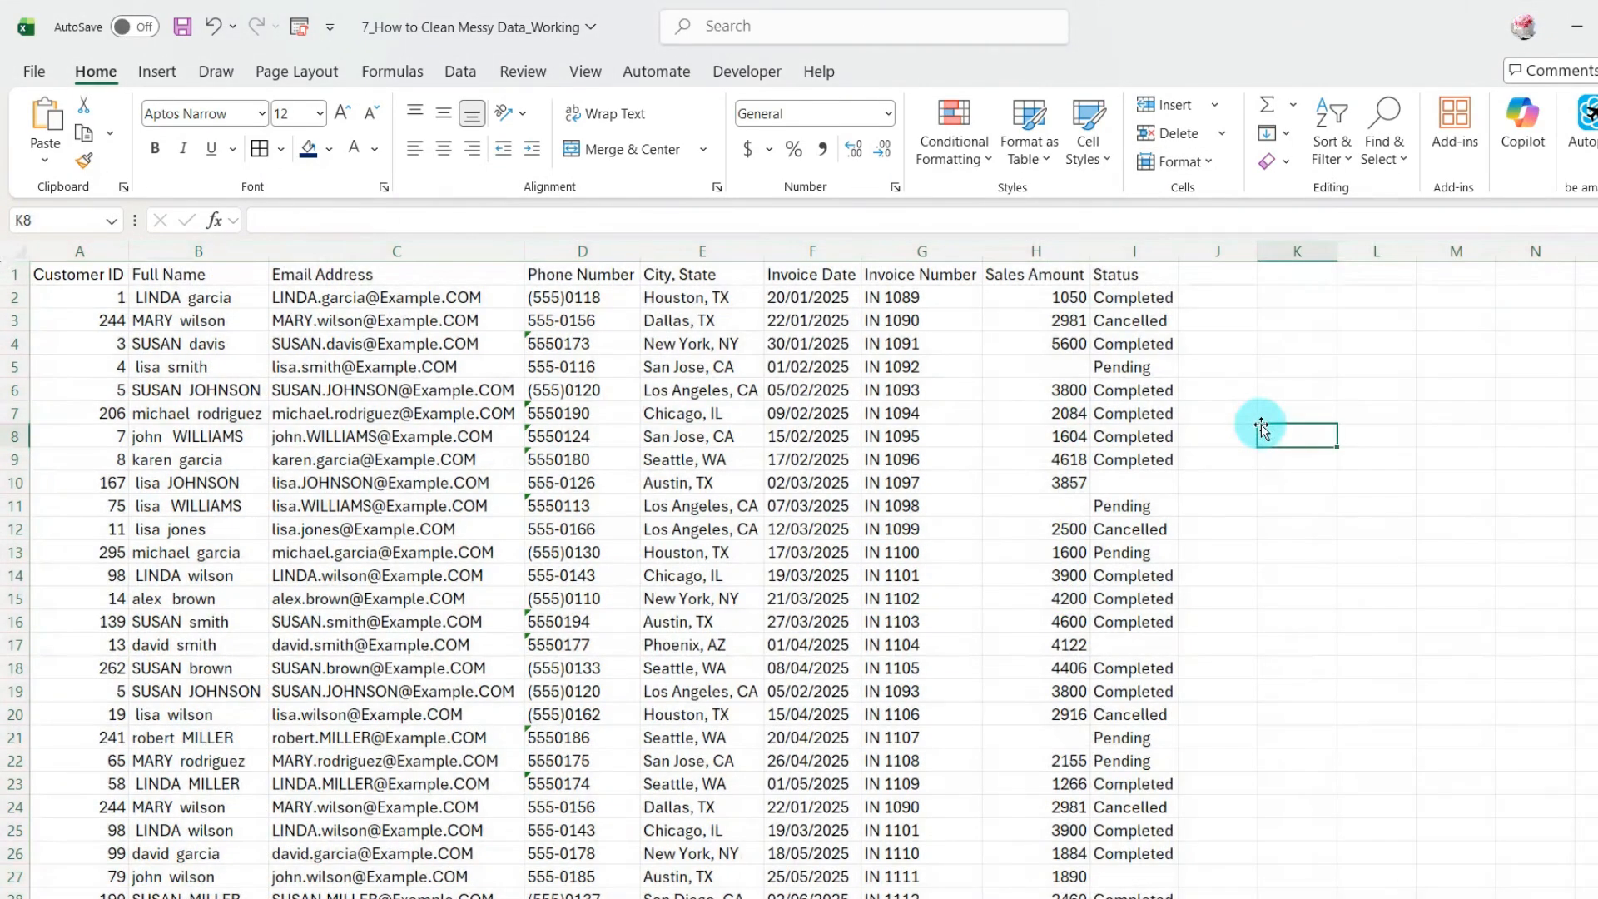
{"action": "scroll", "coordinate": [1261, 427], "scroll_direction": "down", "scroll_amount": 5}
{"action": "scroll", "coordinate": [1261, 426], "scroll_direction": "up", "scroll_amount": 5}
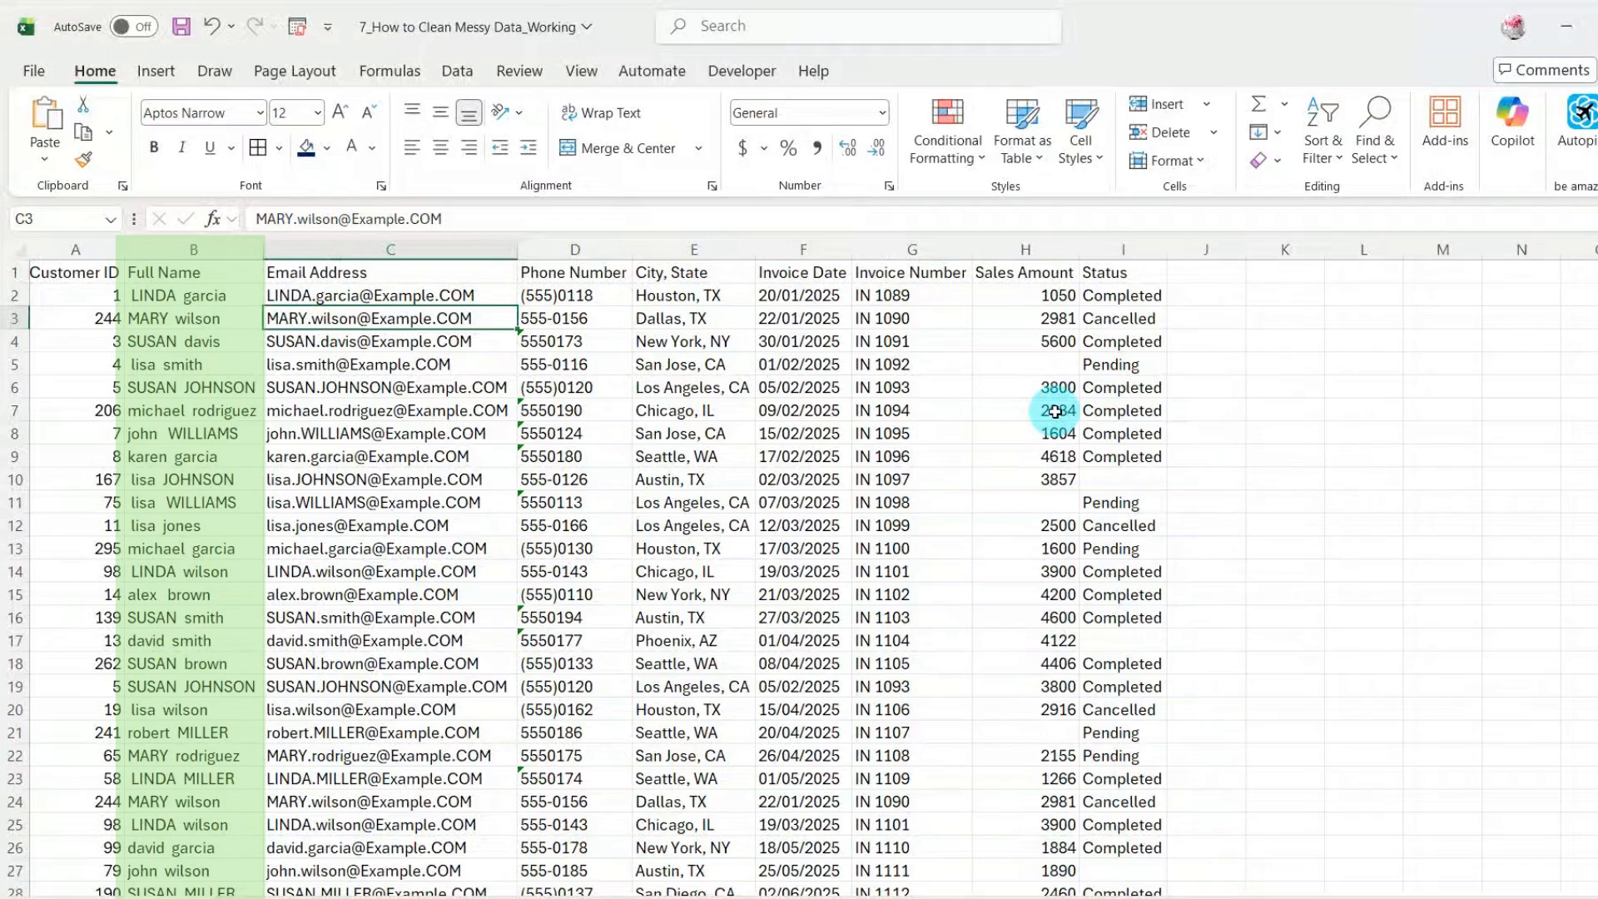
Step: Insert a blank column before Email Address and enter =TRIM(B2) in C2 to strip extra spaces from the full name
{"action": "left_click", "coordinate": [409, 247]}
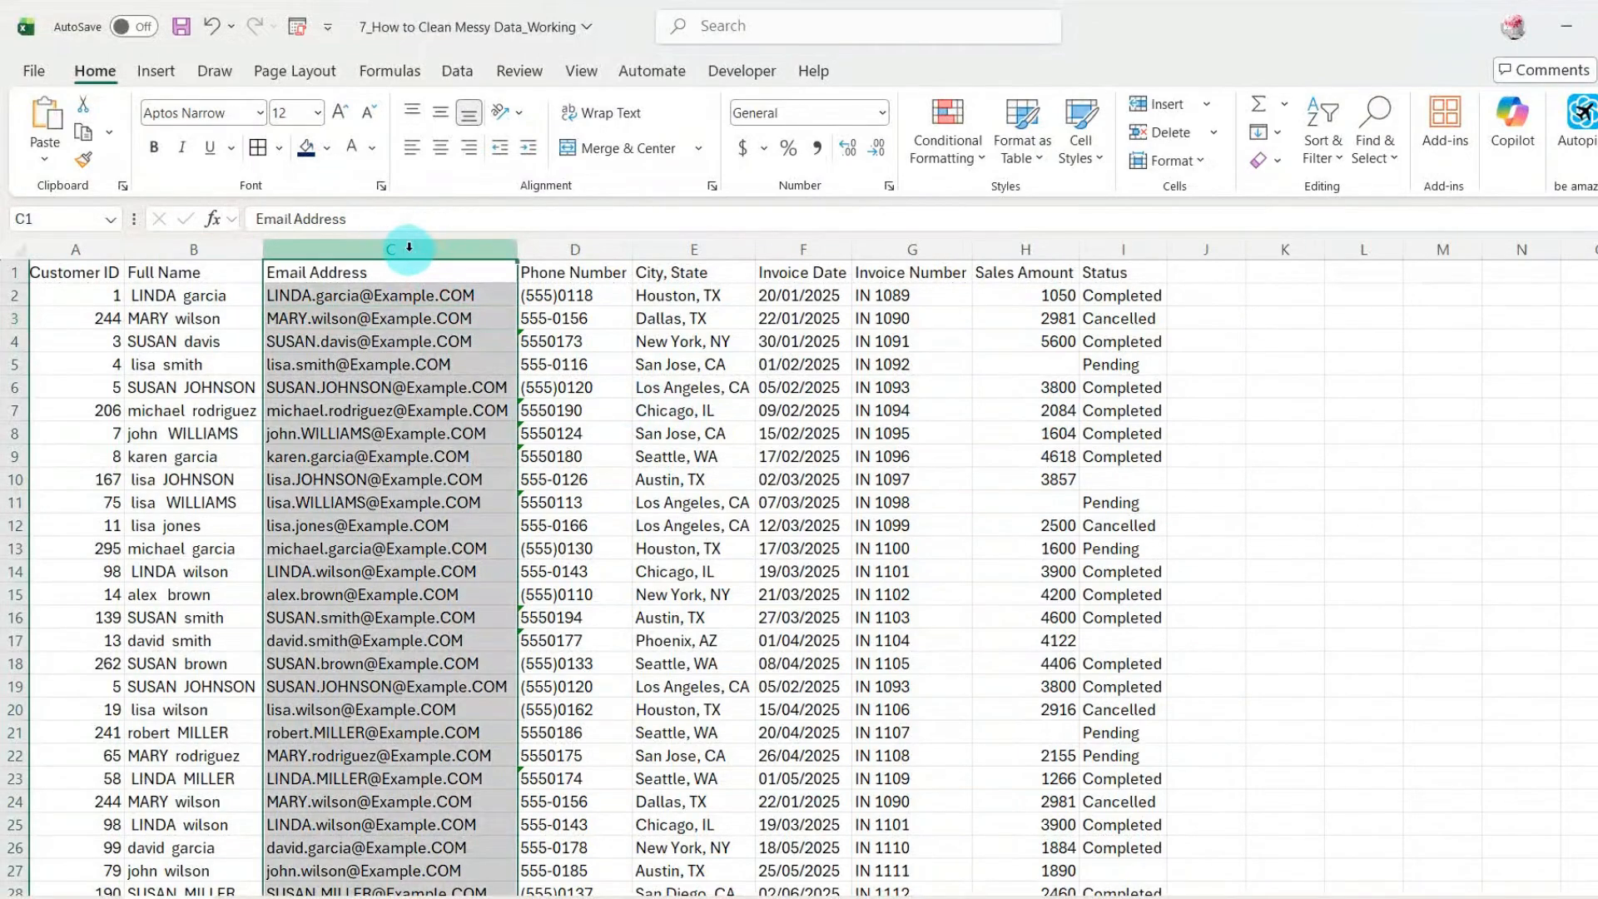
{"action": "key", "text": "ctrl+plus"}
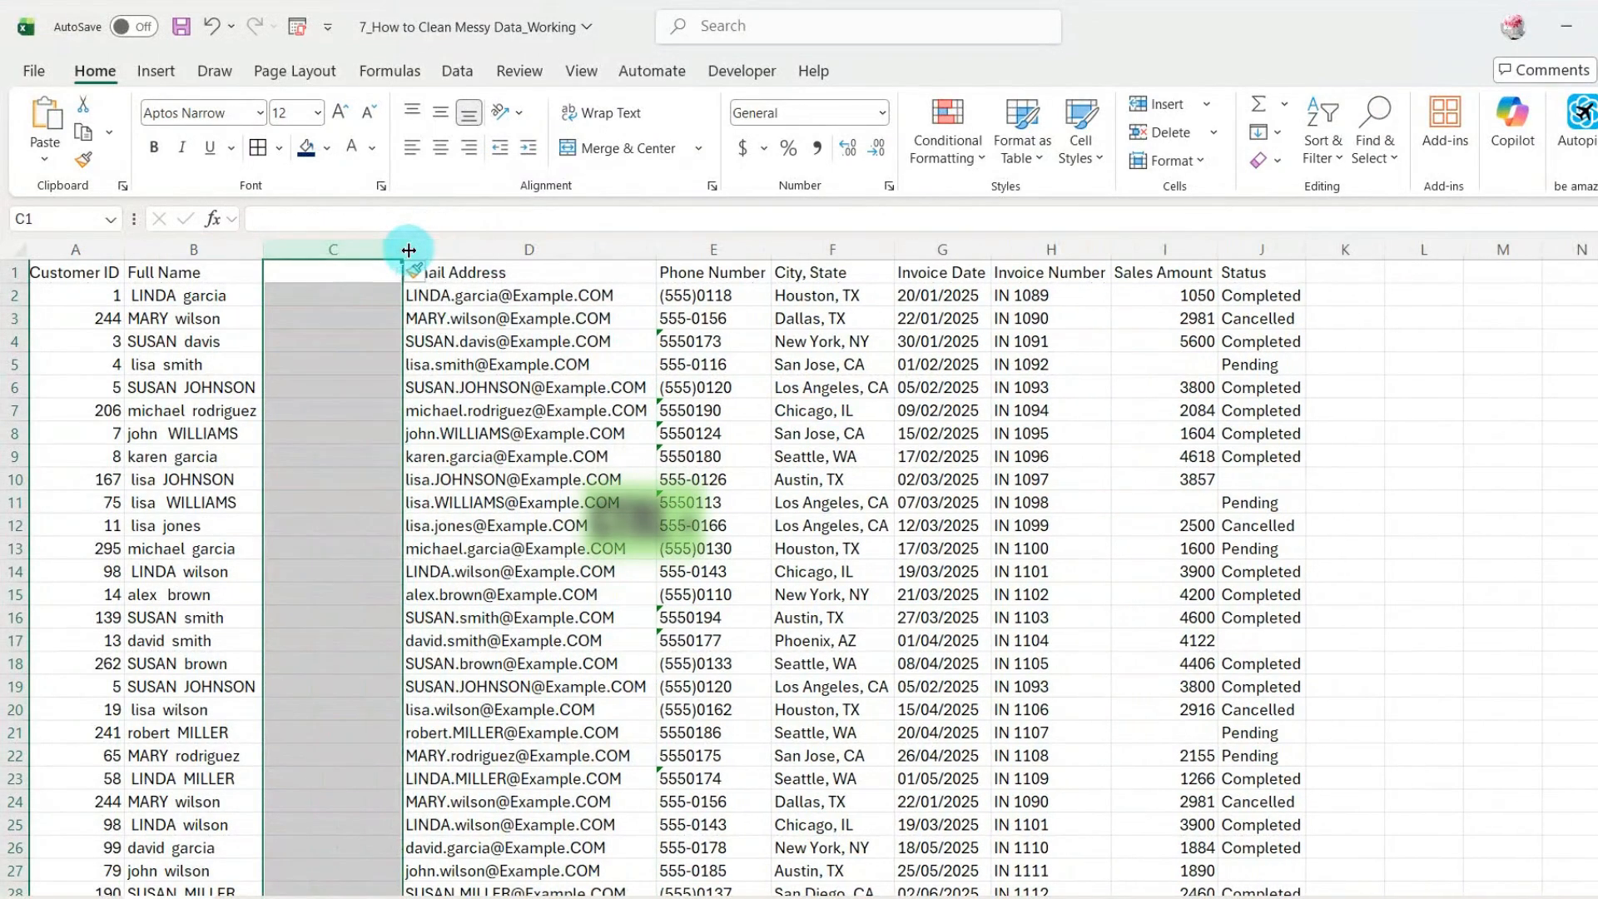
{"action": "left_click", "coordinate": [342, 298]}
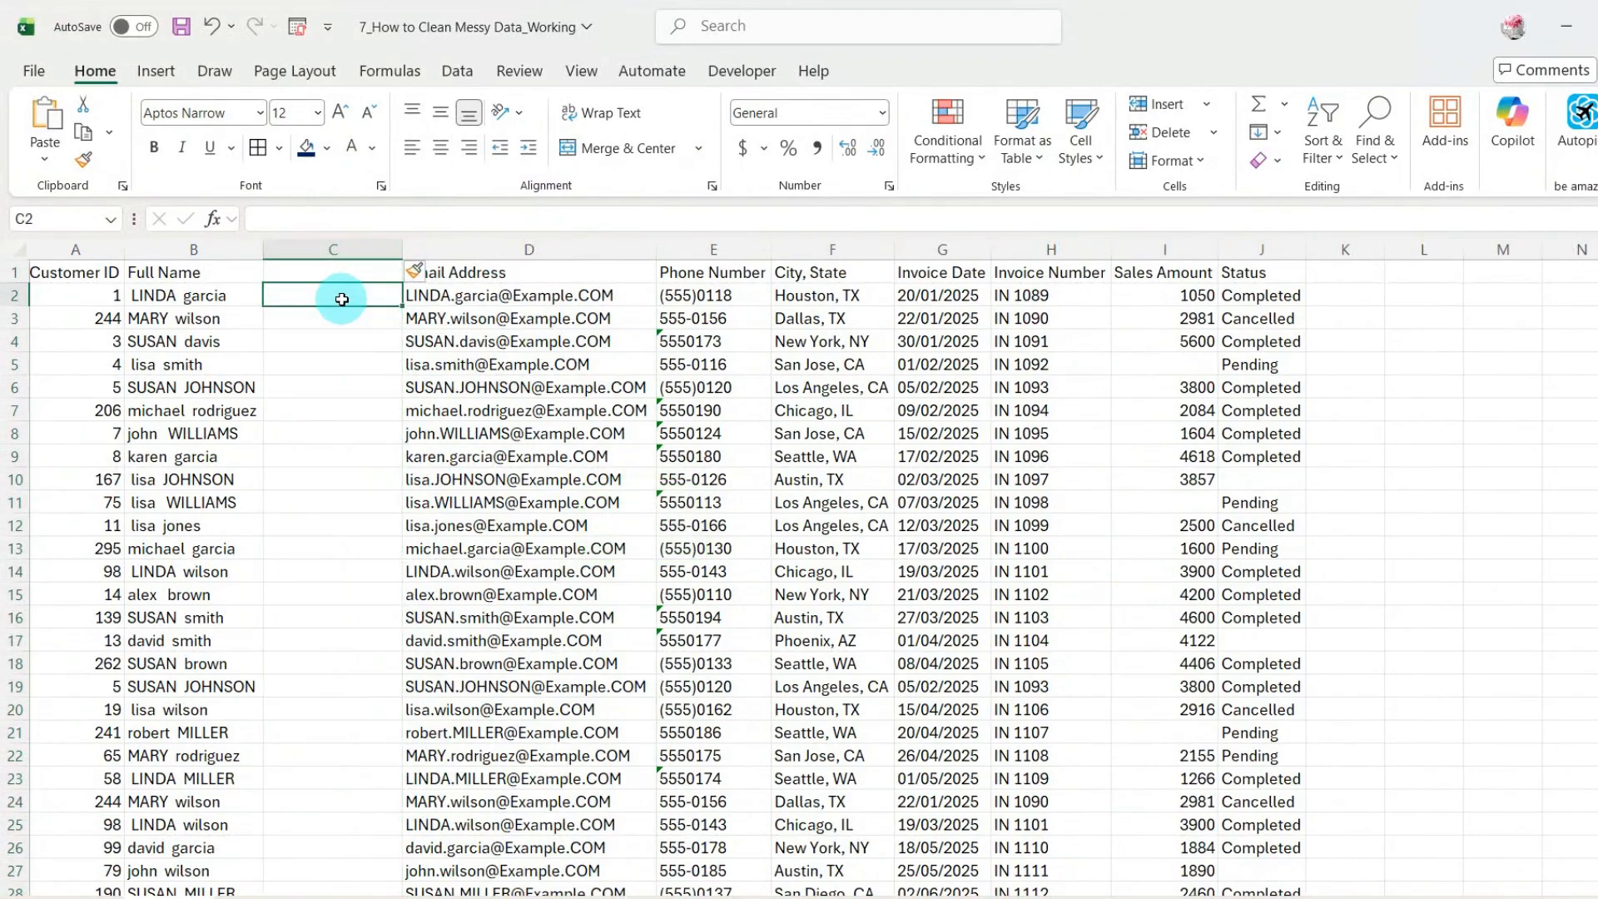
{"action": "type", "text": "="}
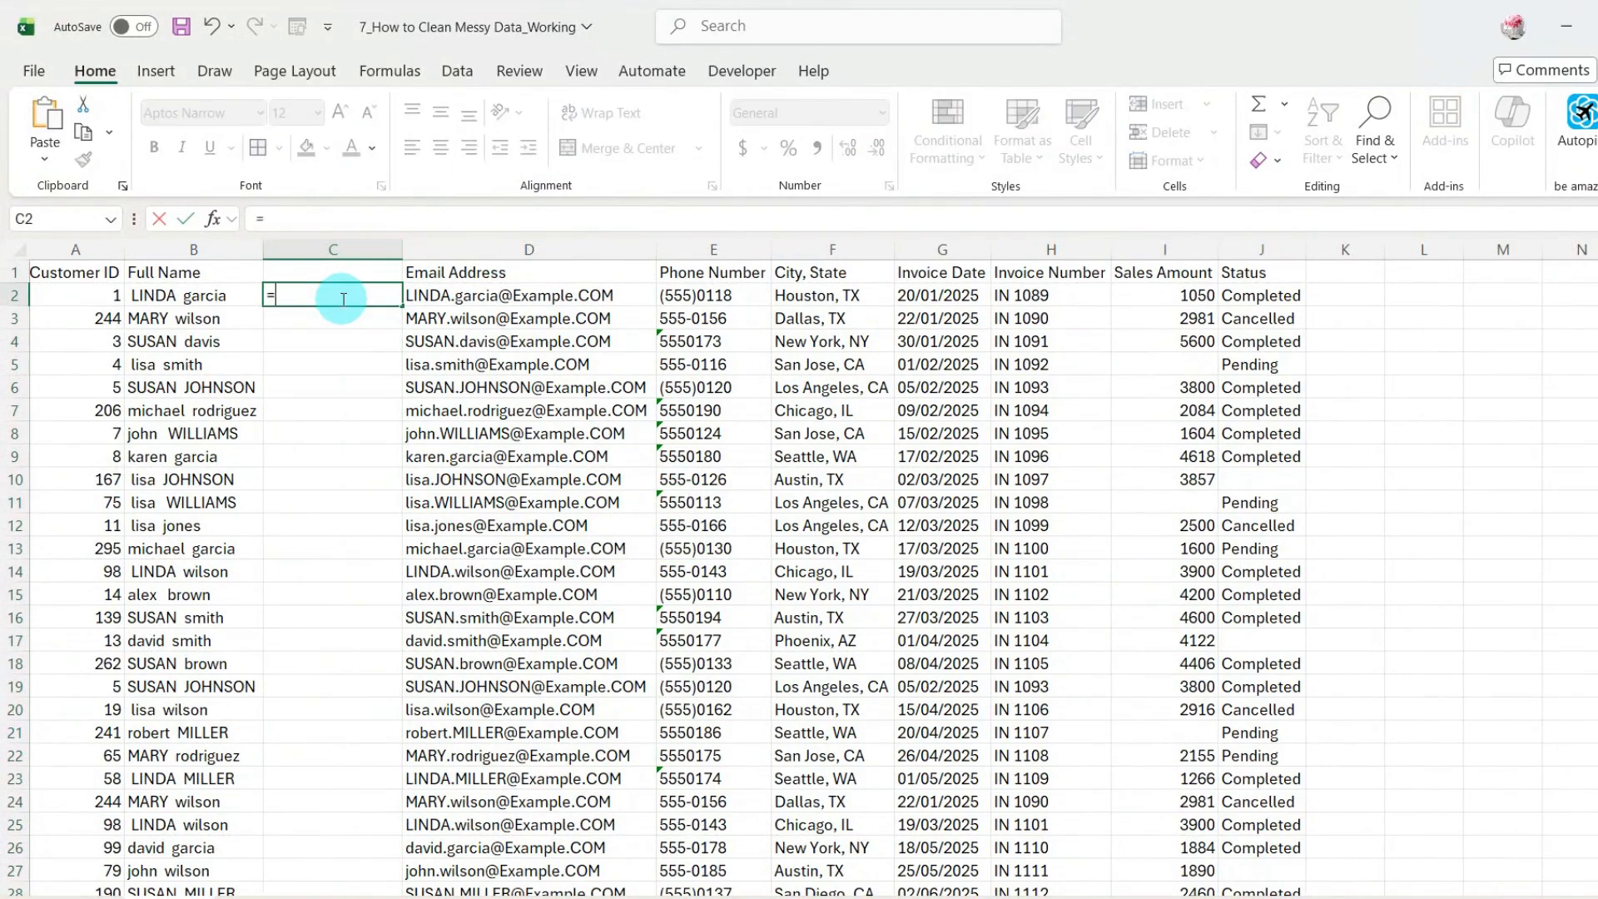
{"action": "type", "text": "tri"}
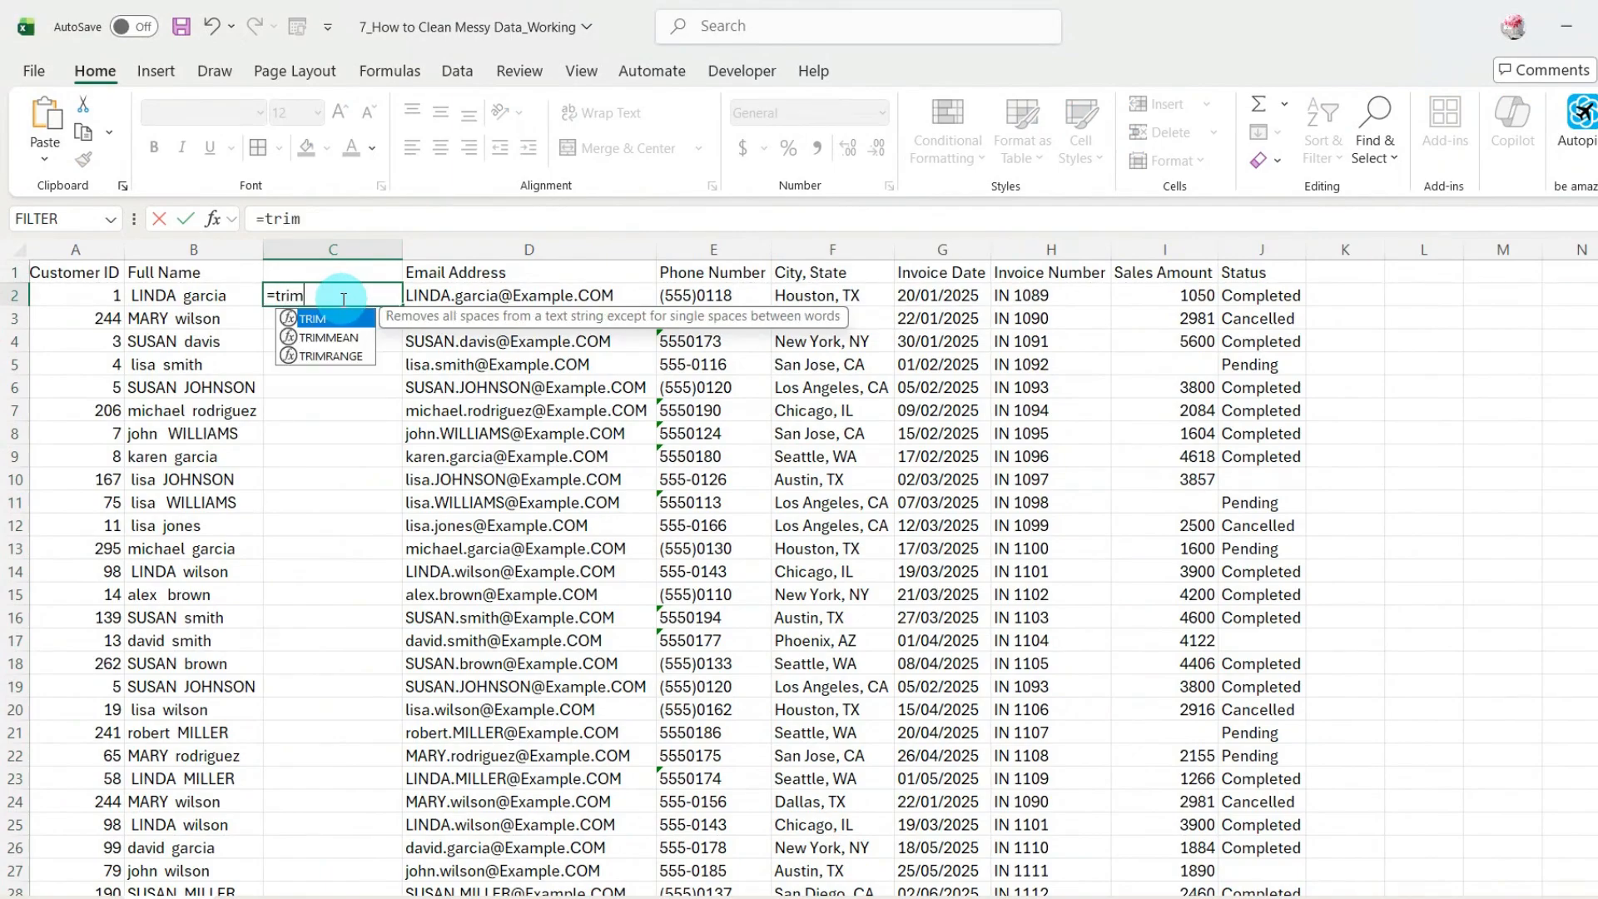
{"action": "type", "text": "m"}
{"action": "key", "text": "Tab"}
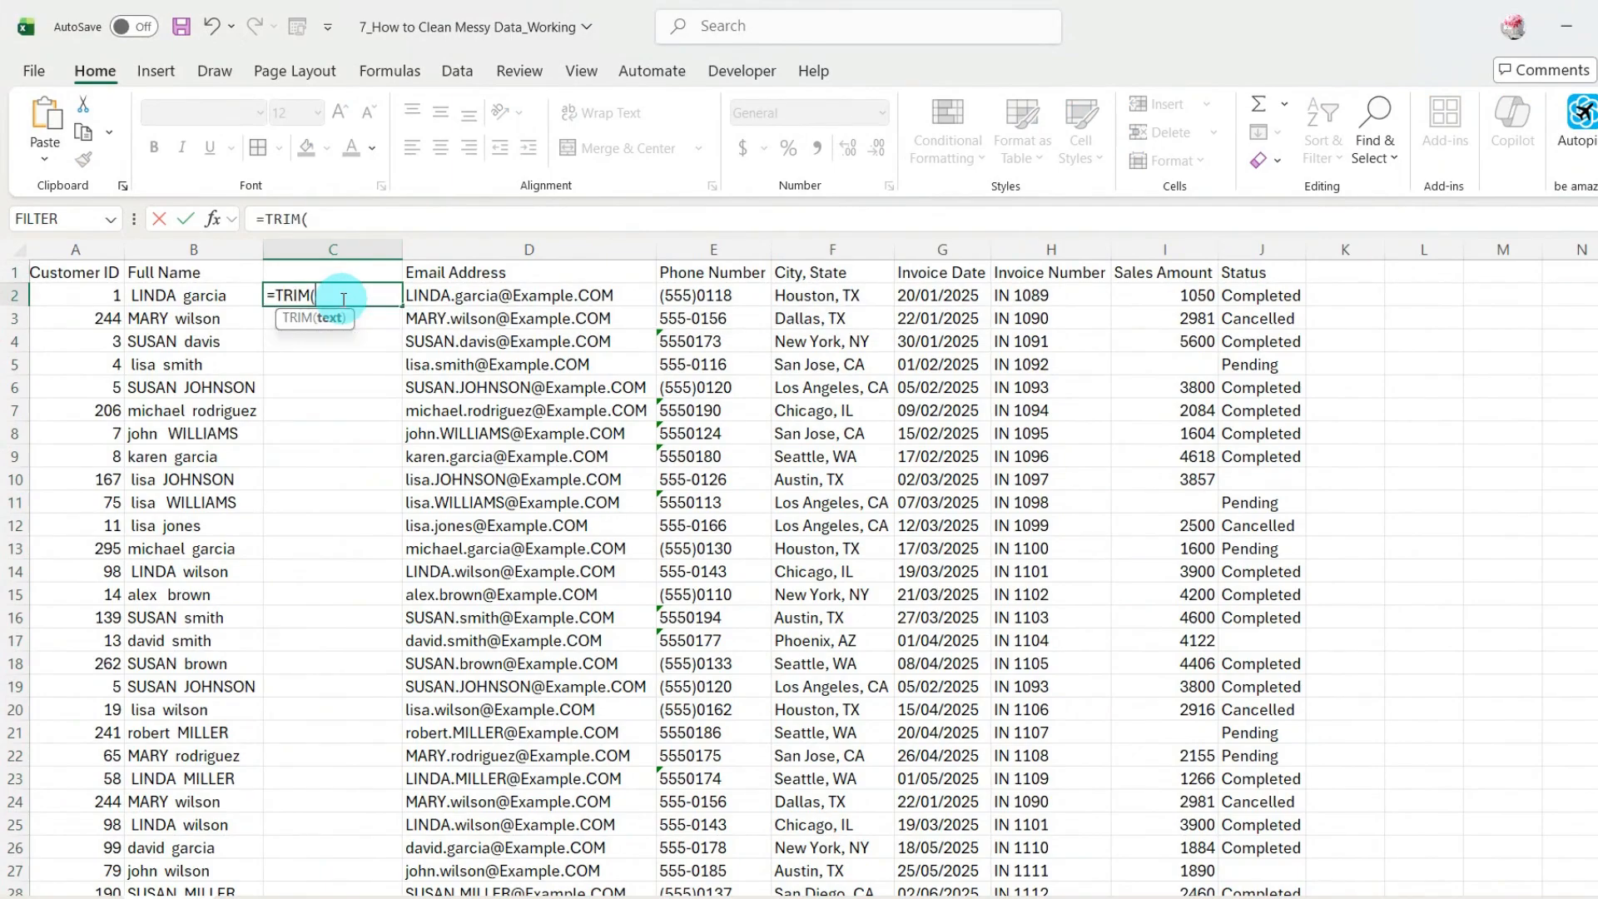
{"action": "left_click", "coordinate": [167, 292]}
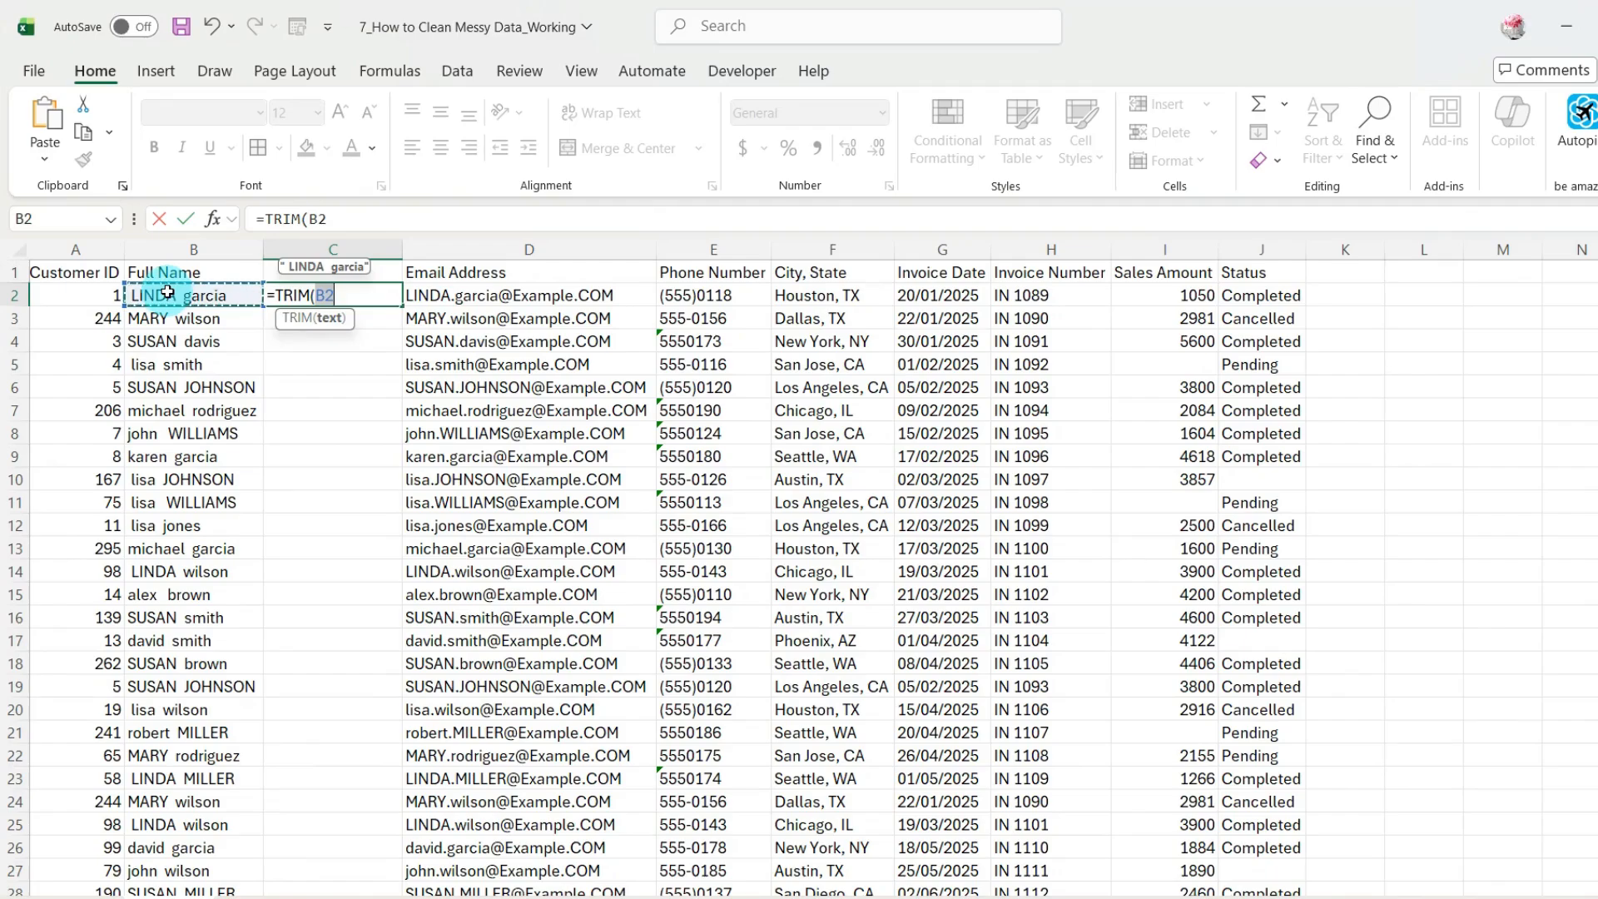
{"action": "type", "text": ")"}
{"action": "key", "text": "Return"}
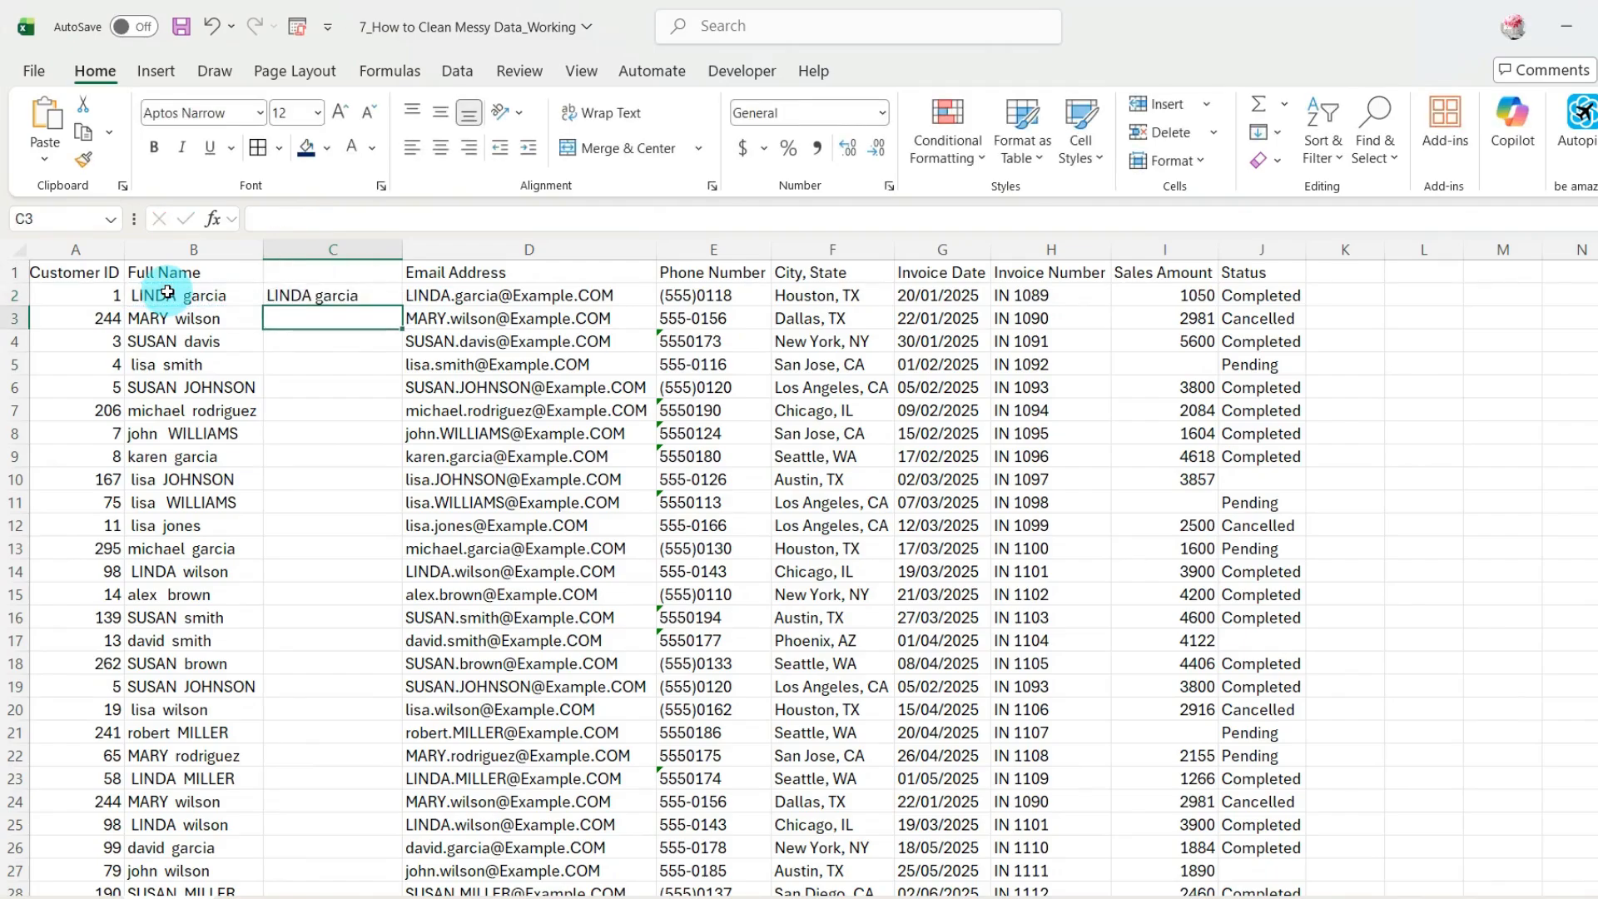
Step: Fill the TRIM formula from C2 down to the last data row, C31
{"action": "left_click", "coordinate": [353, 298]}
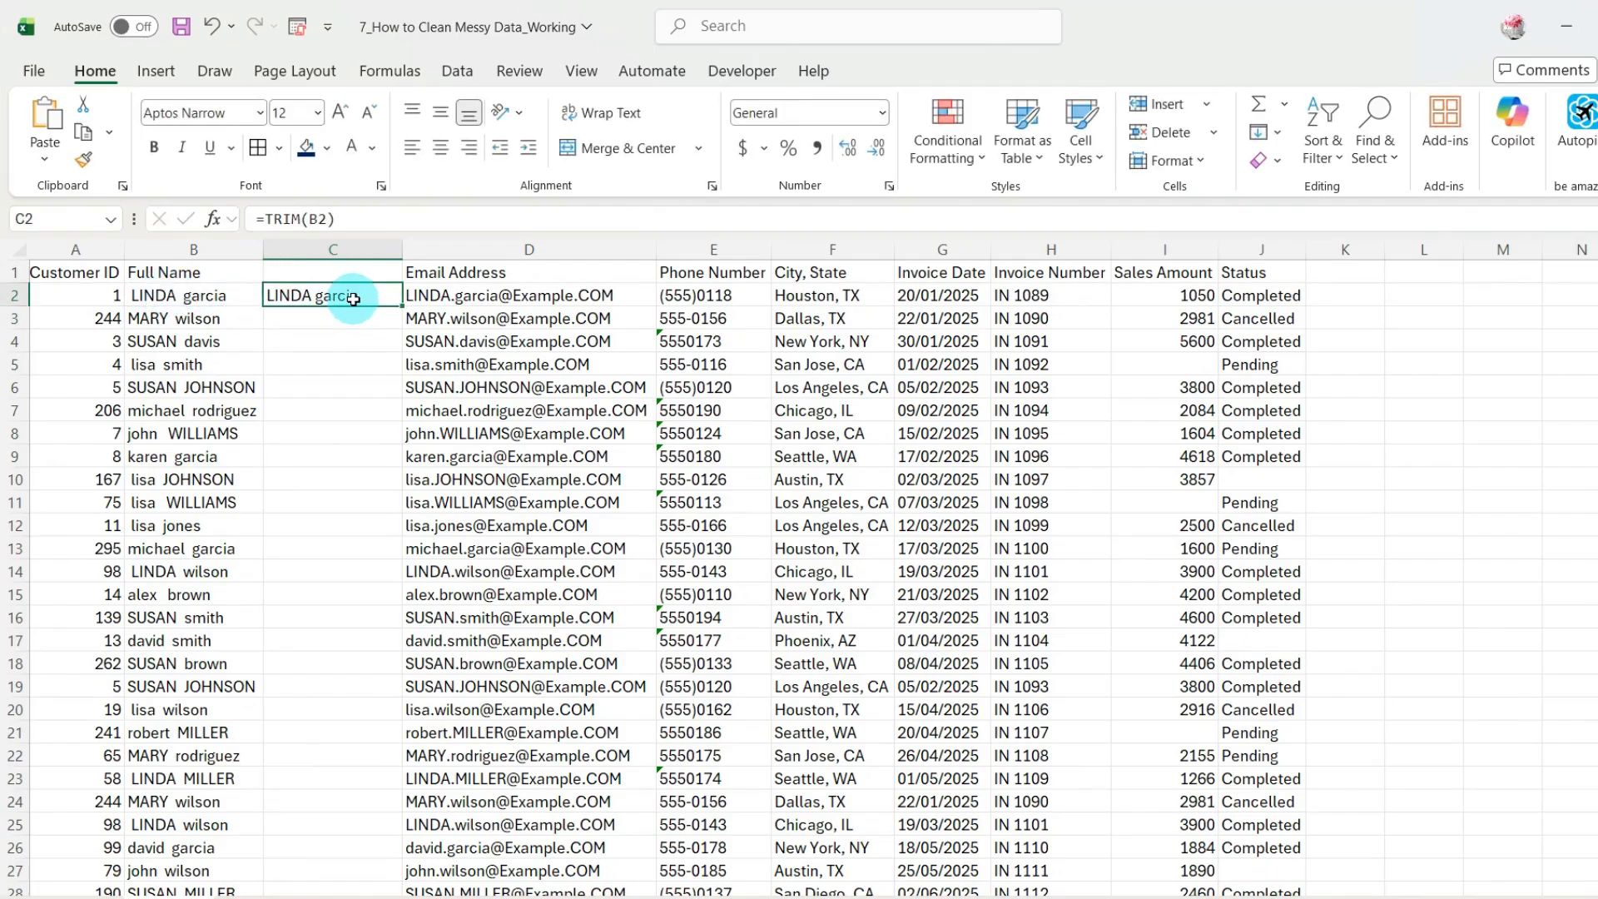
{"action": "double_click", "coordinate": [404, 306]}
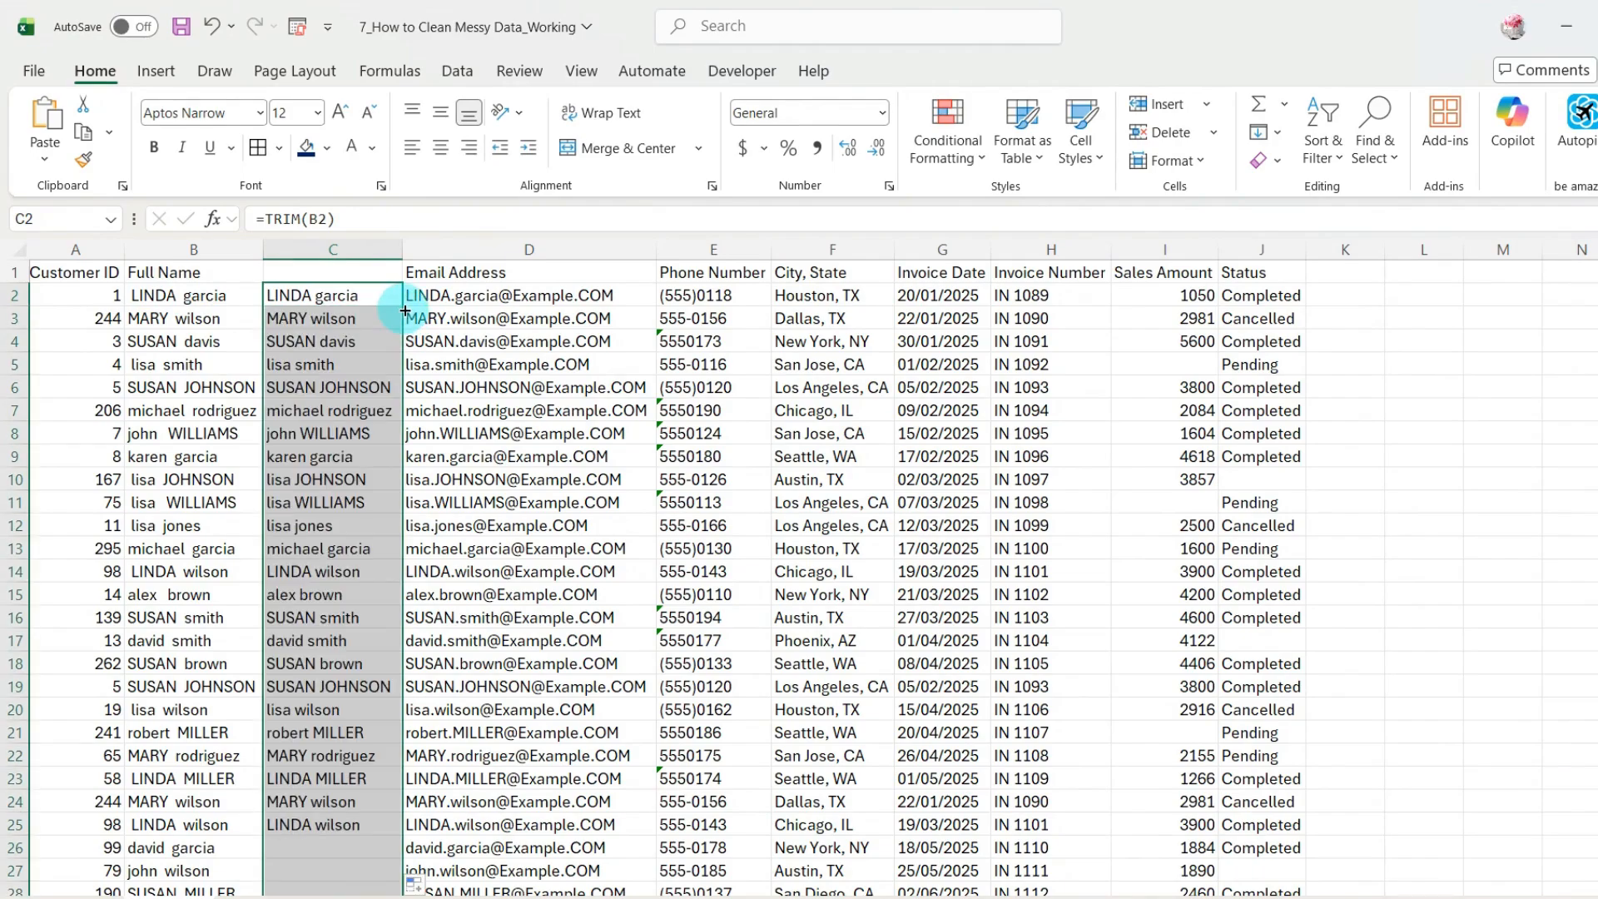
{"action": "scroll", "coordinate": [356, 500], "scroll_direction": "down", "scroll_amount": 4}
{"action": "scroll", "coordinate": [357, 500], "scroll_direction": "up", "scroll_amount": 1}
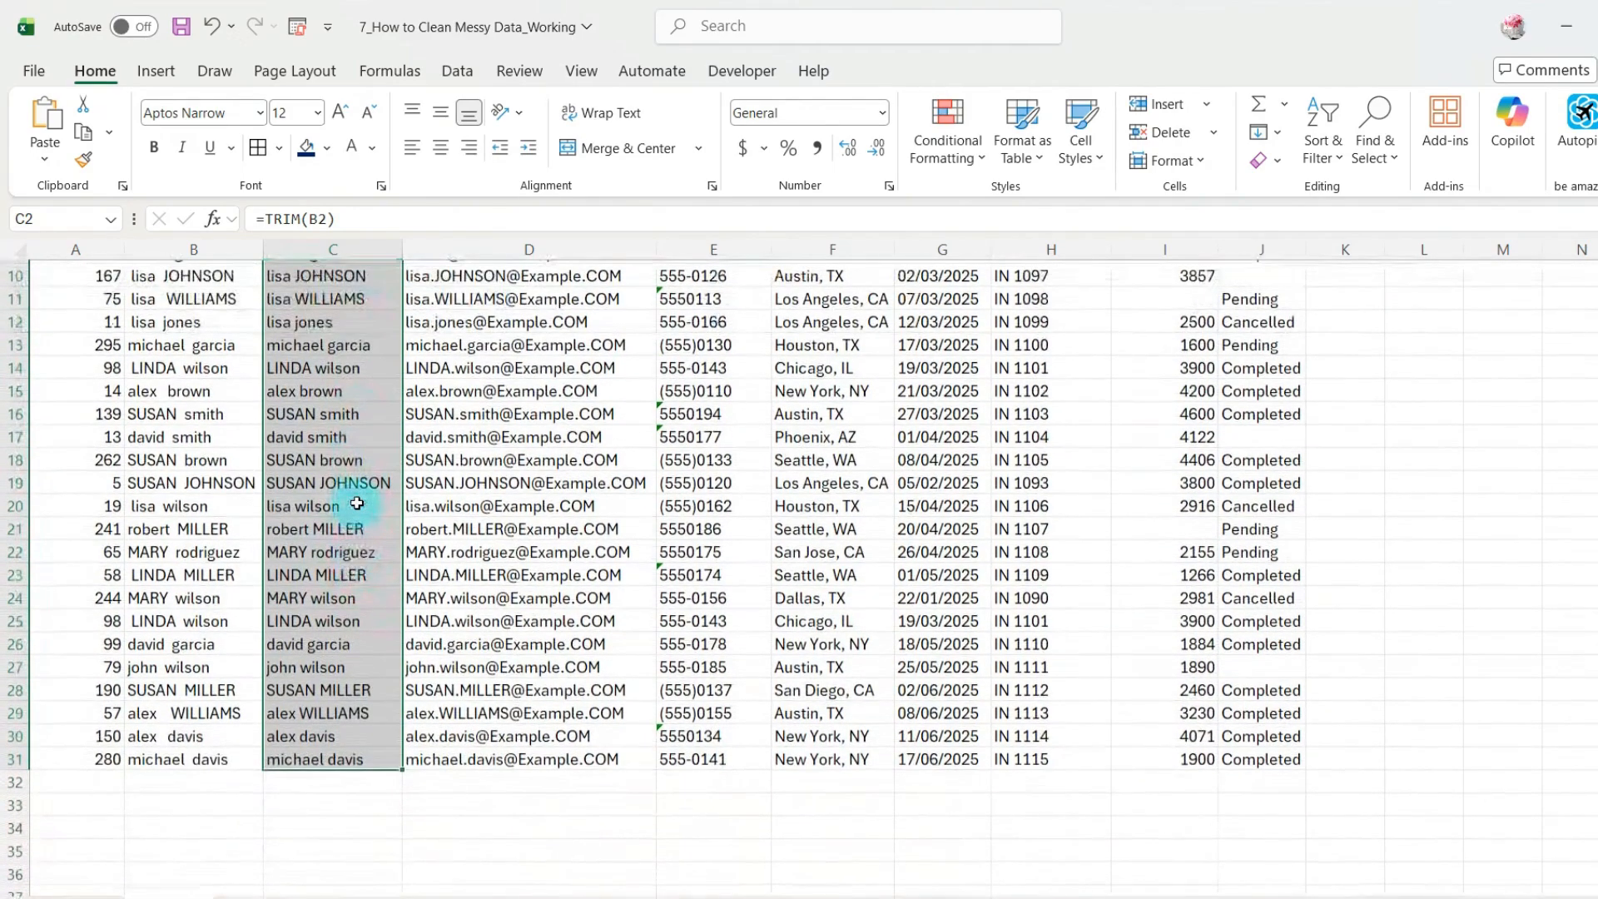
{"action": "left_click", "coordinate": [357, 504]}
{"action": "scroll", "coordinate": [358, 567], "scroll_direction": "up", "scroll_amount": 3}
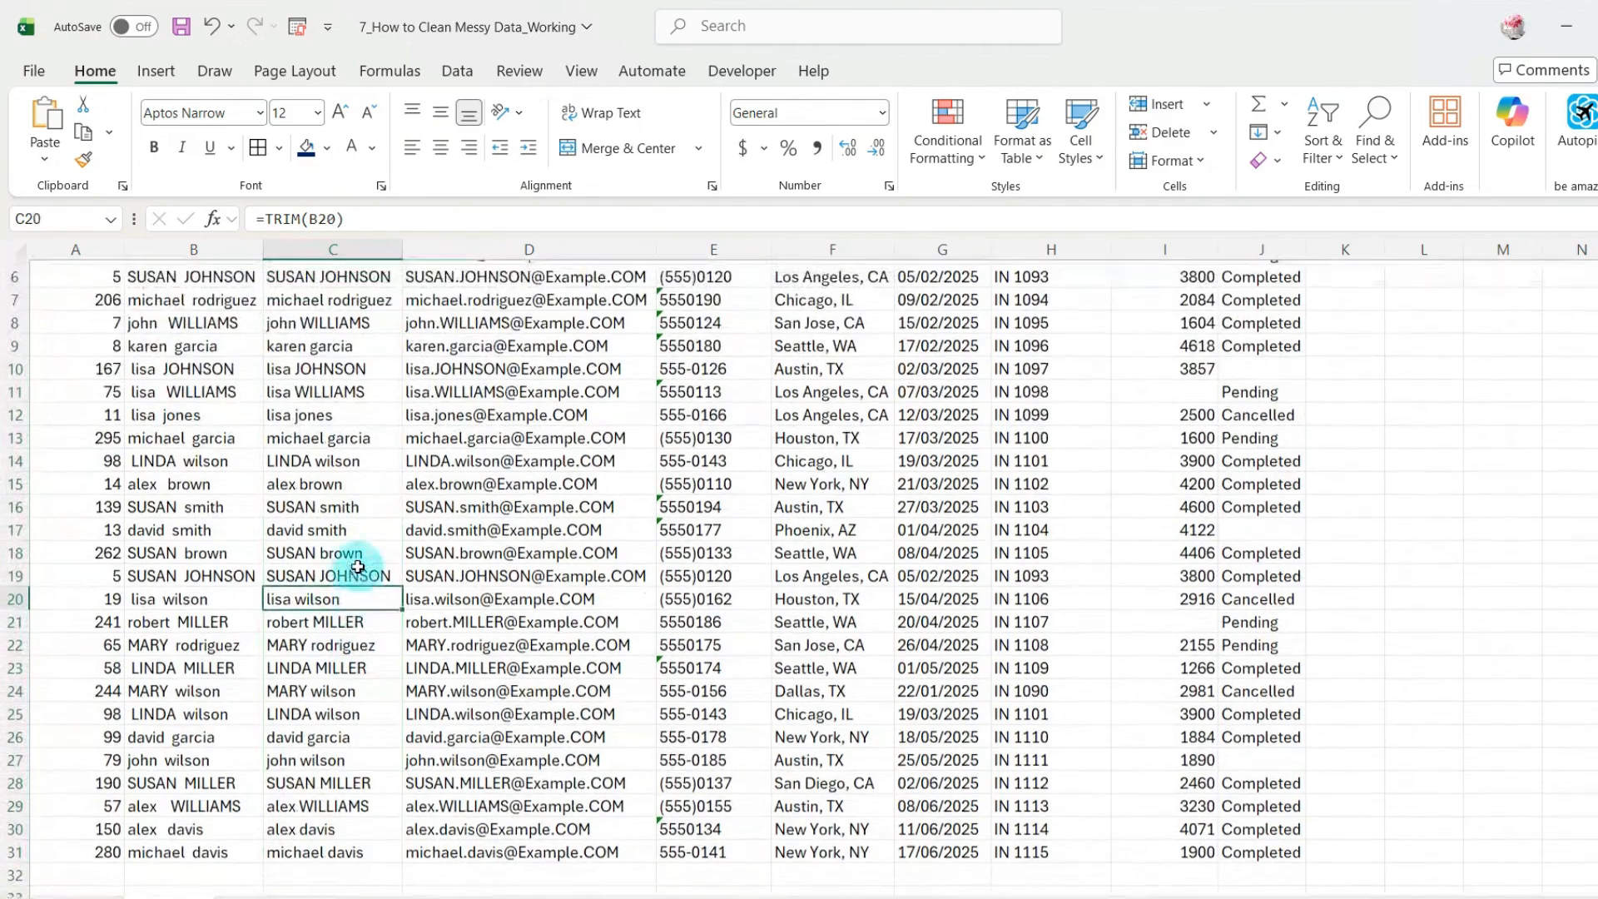
Step: Copy the trimmed names in C2:C31
{"action": "scroll", "coordinate": [358, 567], "scroll_direction": "up", "scroll_amount": 1}
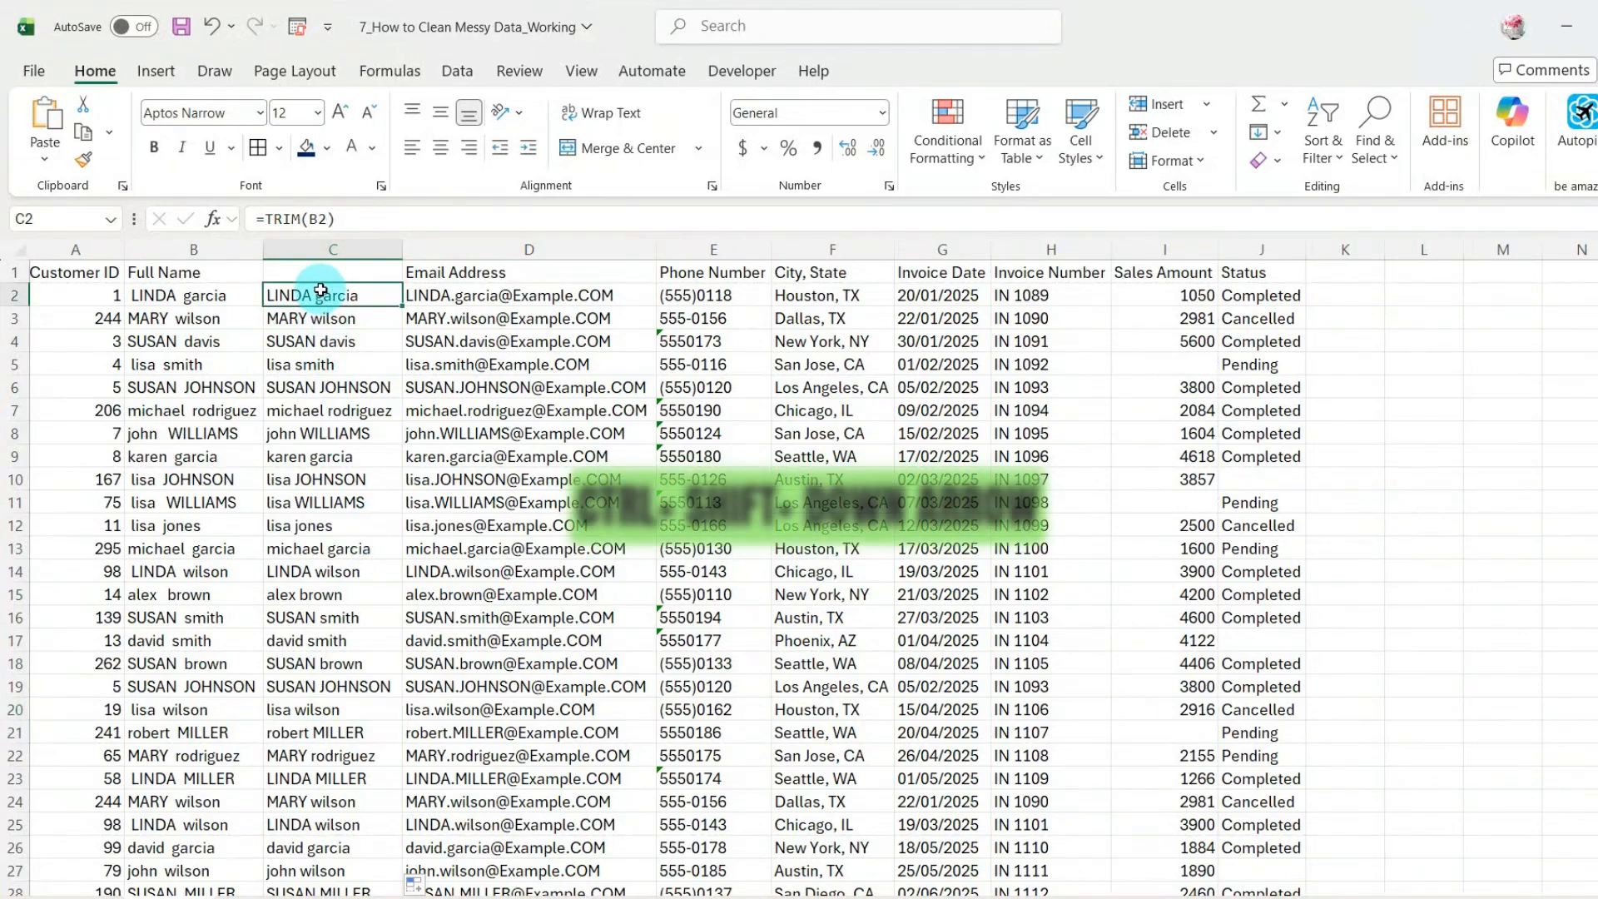
{"action": "key", "text": "ctrl+shift+Down"}
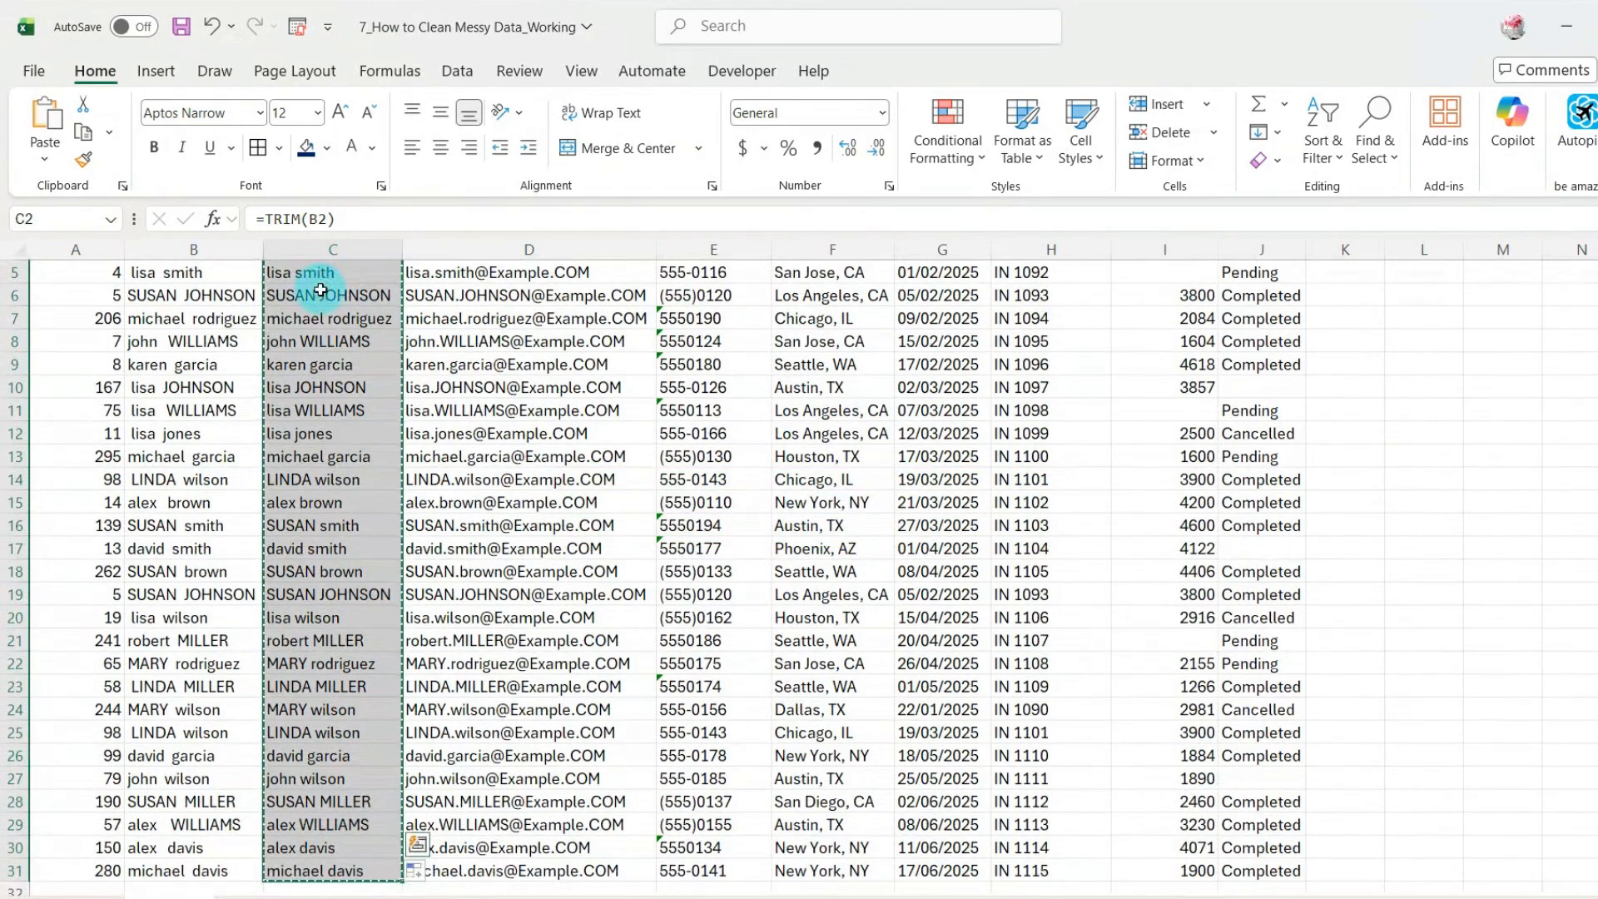
{"action": "scroll", "coordinate": [329, 414], "scroll_direction": "up", "scroll_amount": 2}
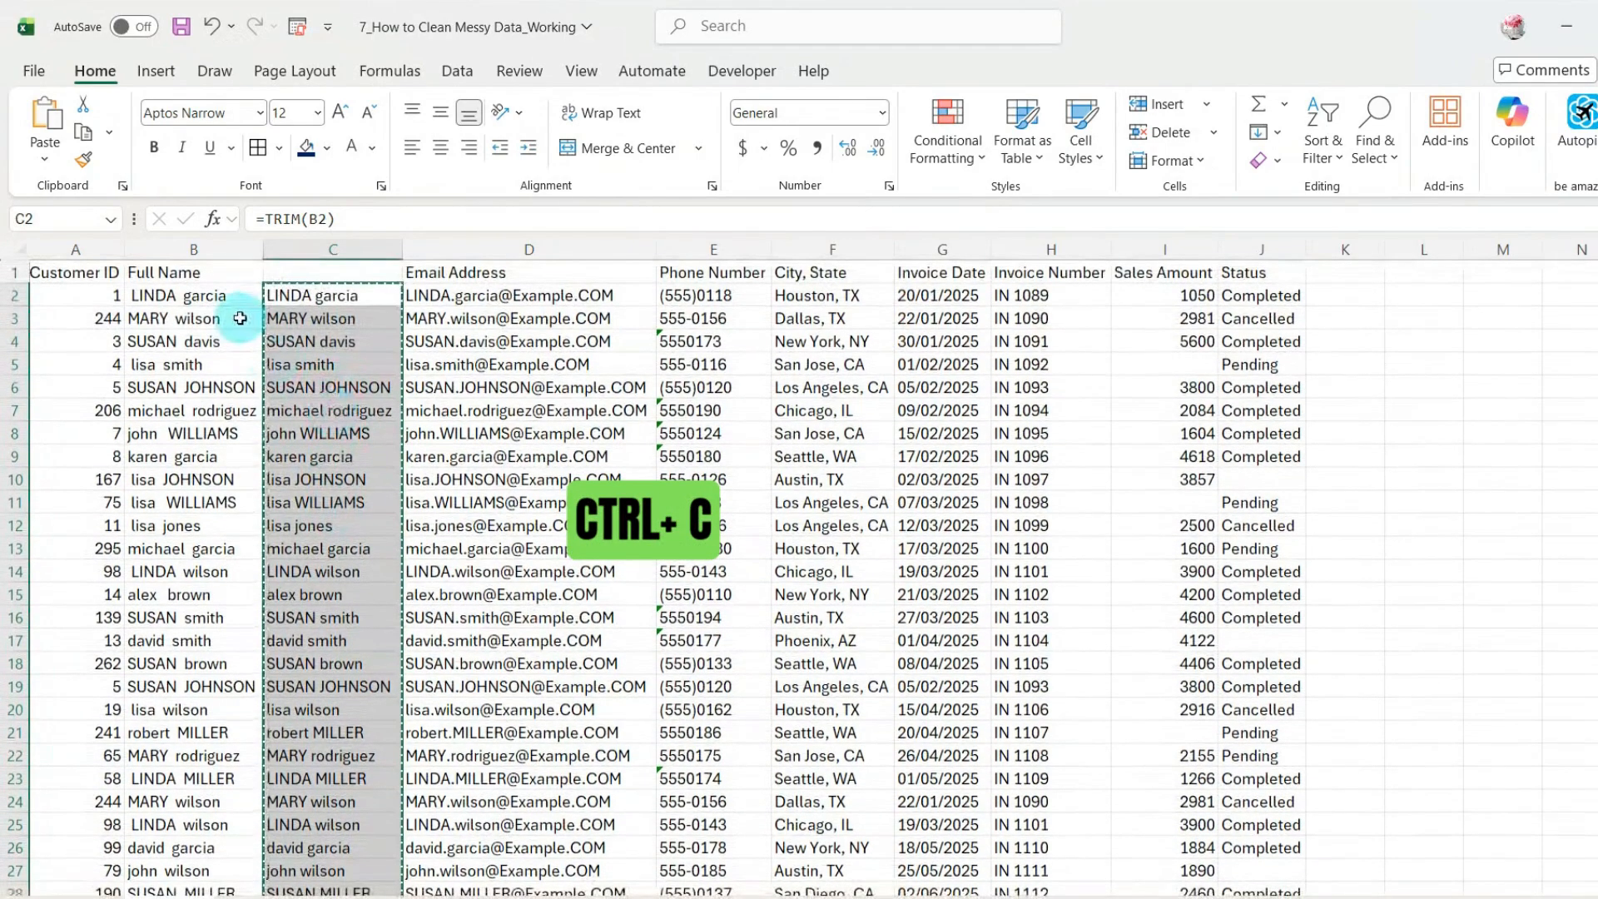
Step: Paste the copied names as values over the Full Name column, starting at B2
{"action": "left_click", "coordinate": [185, 300]}
{"action": "key", "text": "ctrl+shift+v"}
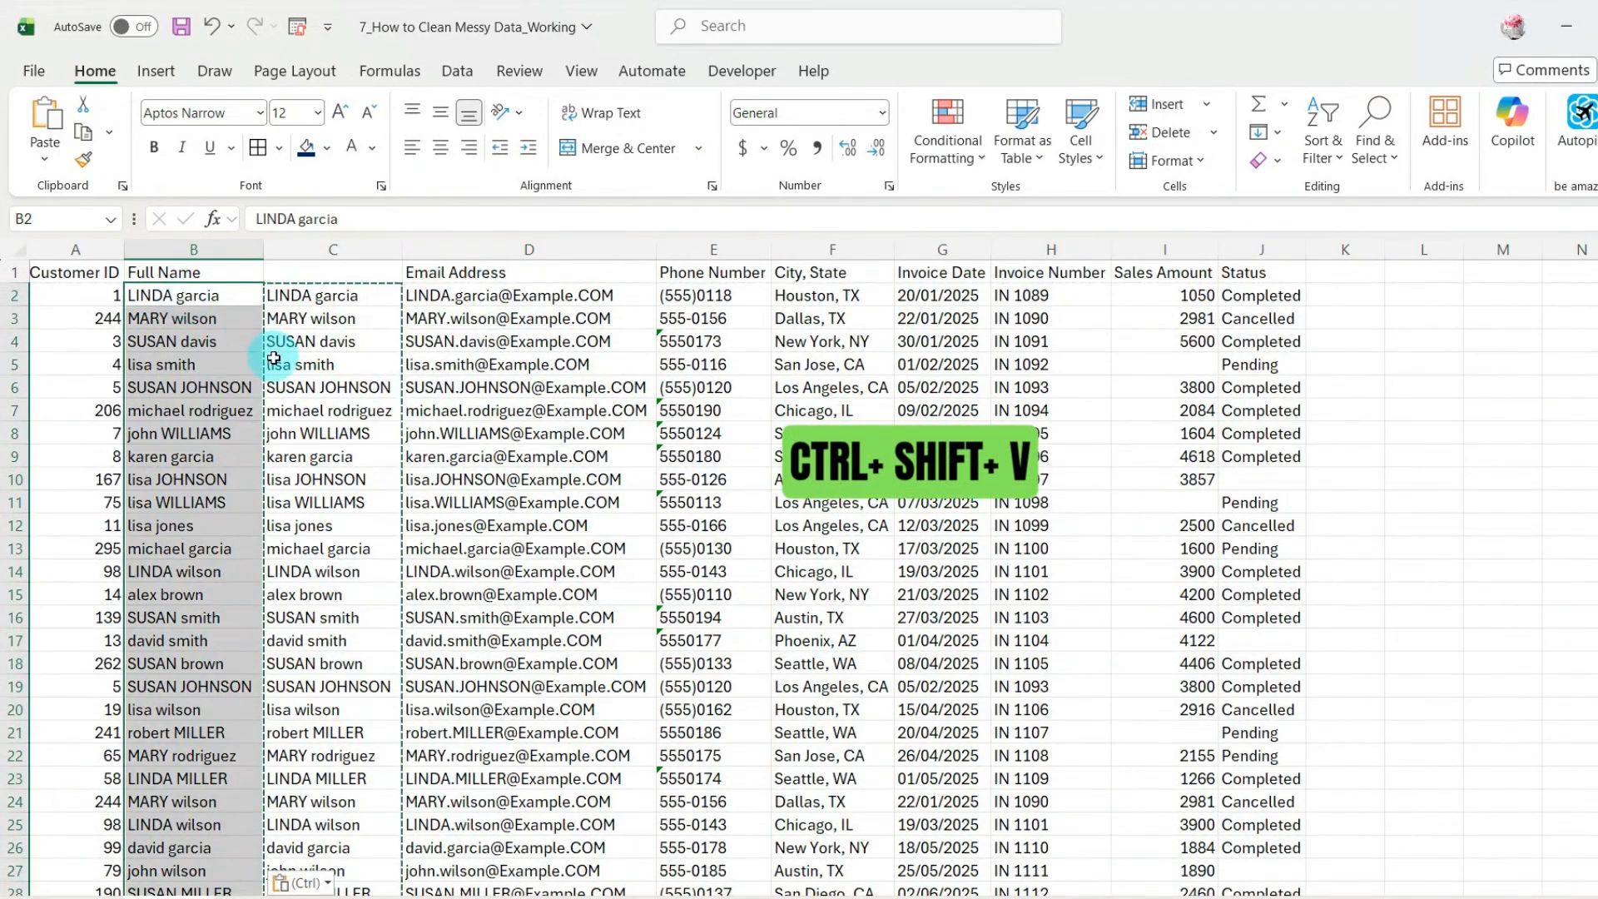
{"action": "left_click", "coordinate": [214, 407]}
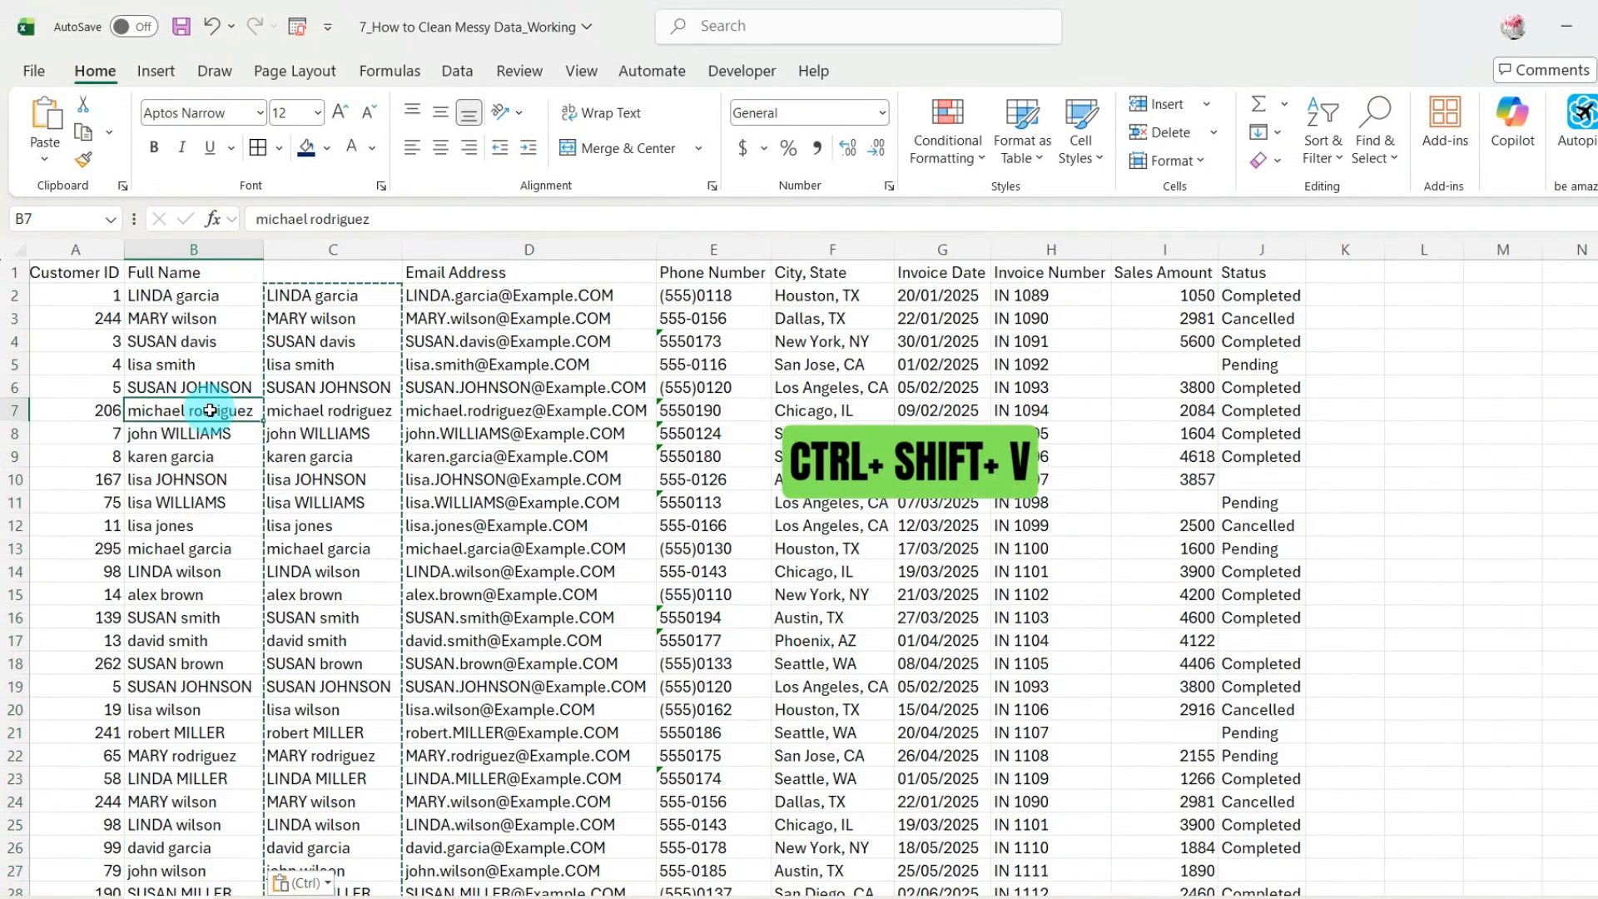
{"action": "scroll", "coordinate": [212, 408], "scroll_direction": "down", "scroll_amount": 3}
{"action": "scroll", "coordinate": [209, 407], "scroll_direction": "up", "scroll_amount": 1}
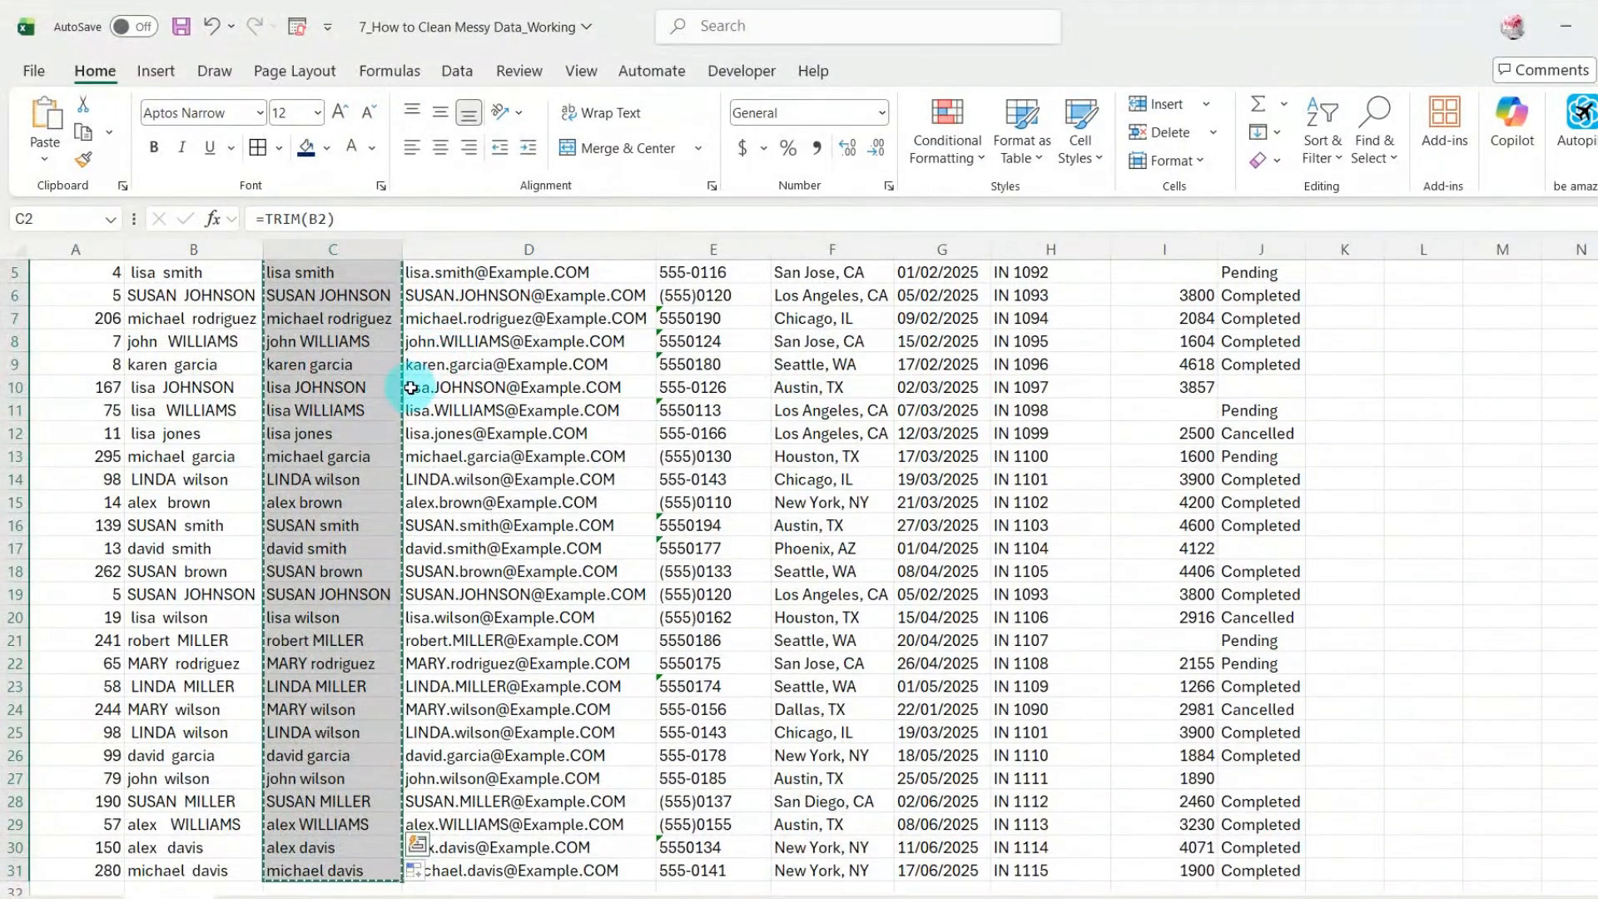
Step: Replace the original entries in the Full Name column from B2 down with the copied trimmed names, using Paste Values
{"action": "scroll", "coordinate": [238, 317], "scroll_direction": "up", "scroll_amount": 2}
{"action": "left_click", "coordinate": [192, 303]}
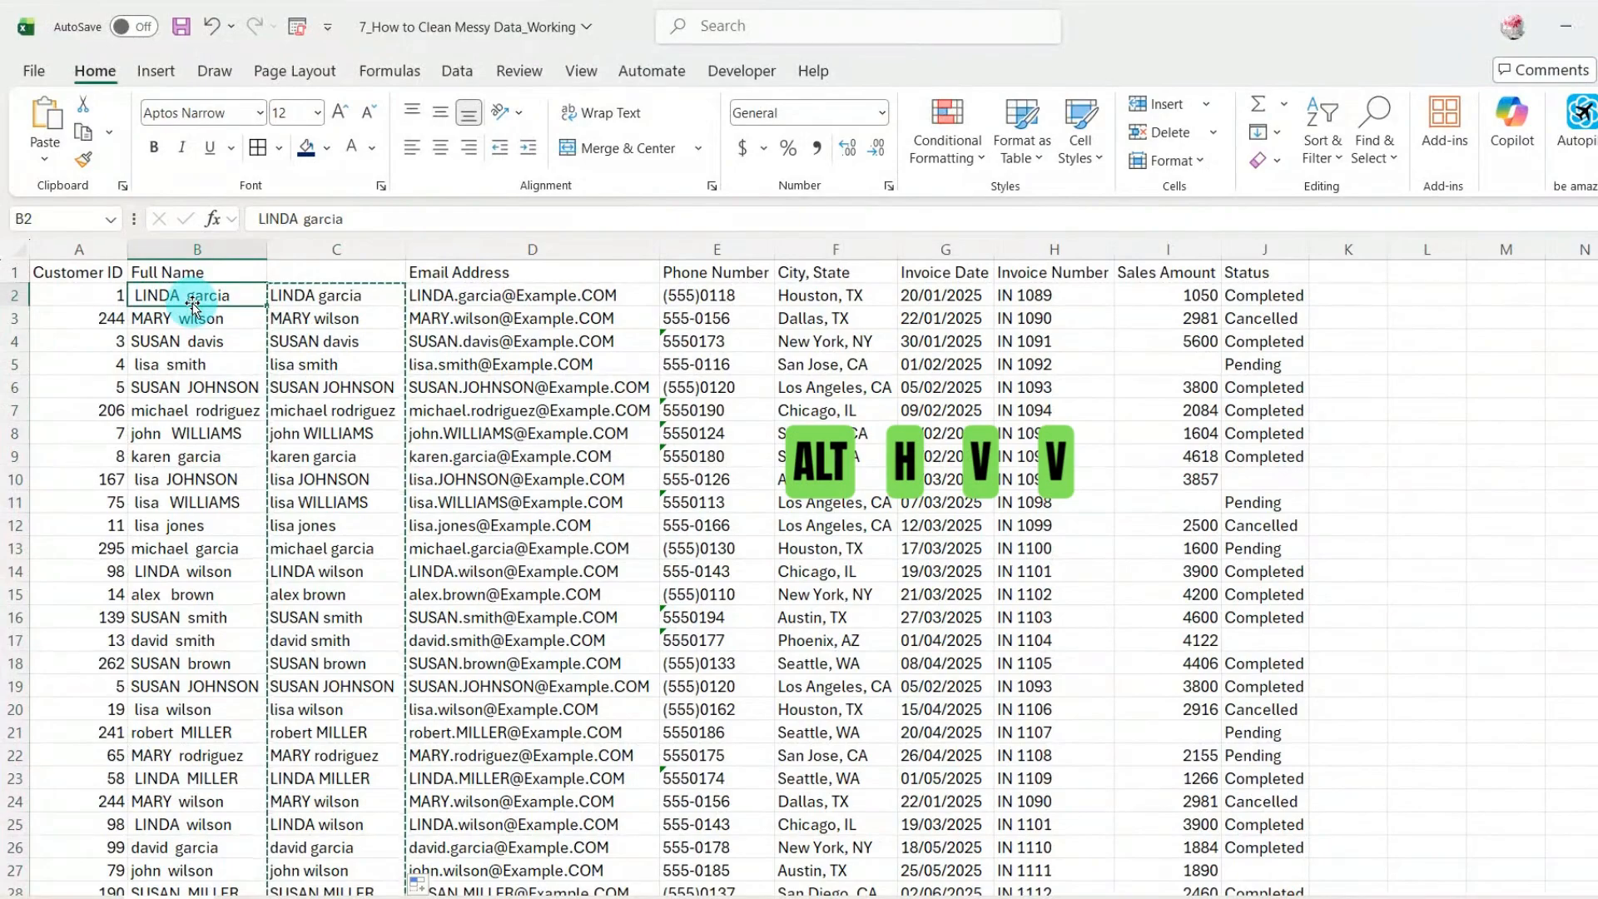
{"action": "key", "text": "alt"}
{"action": "key", "text": "h"}
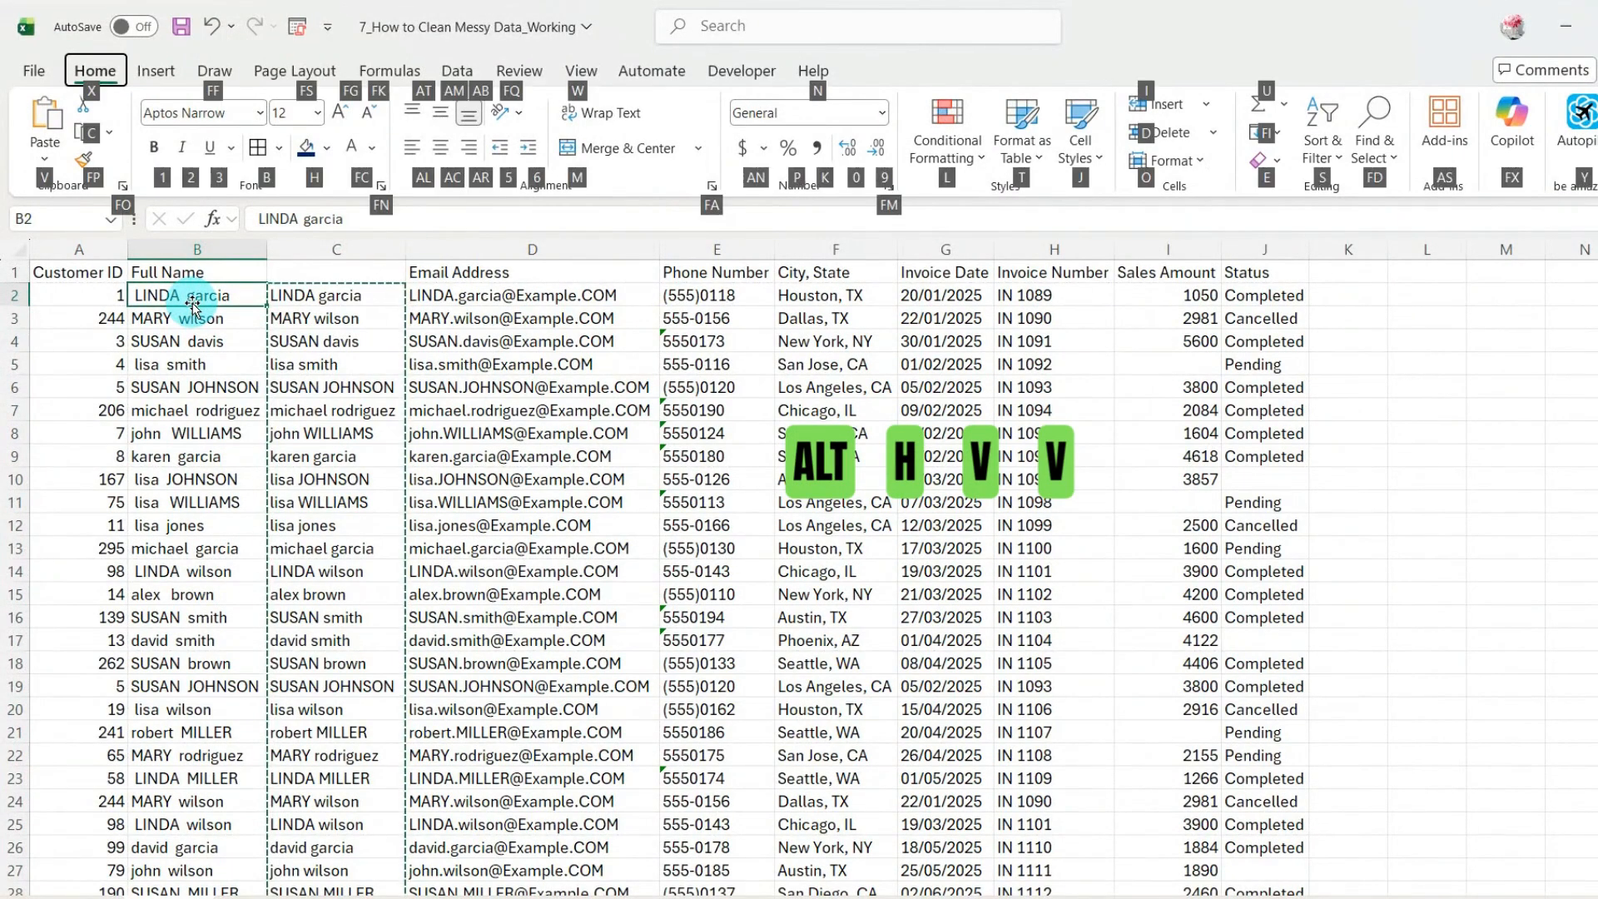
{"action": "key", "text": "v"}
{"action": "key", "text": "v"}
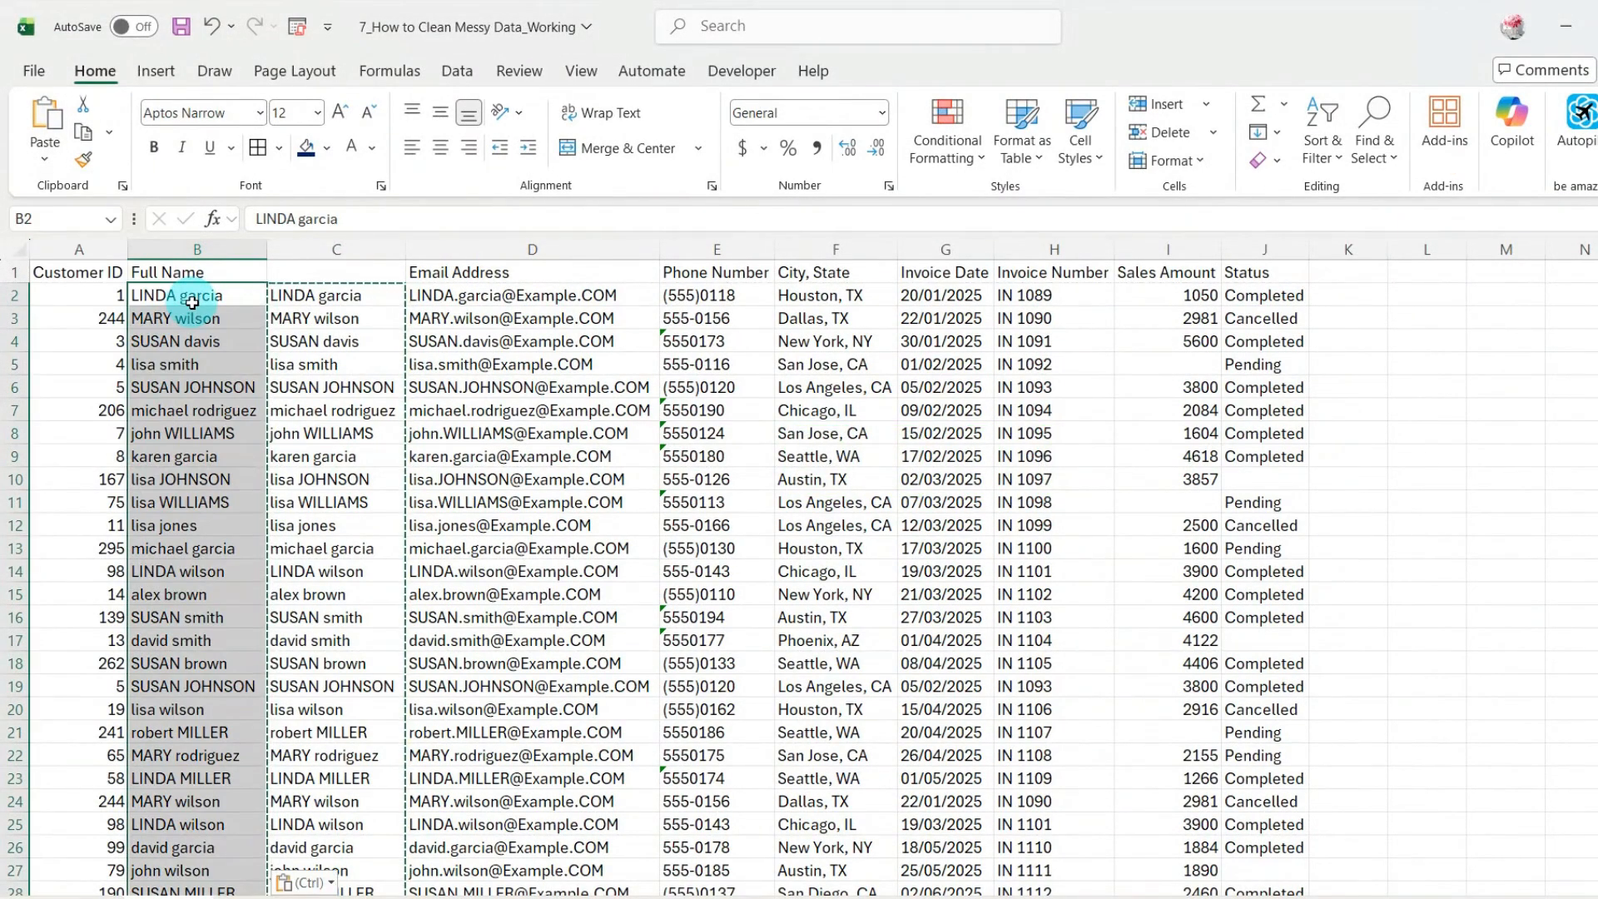
{"action": "left_click", "coordinate": [198, 433]}
{"action": "scroll", "coordinate": [200, 437], "scroll_direction": "down", "scroll_amount": 5}
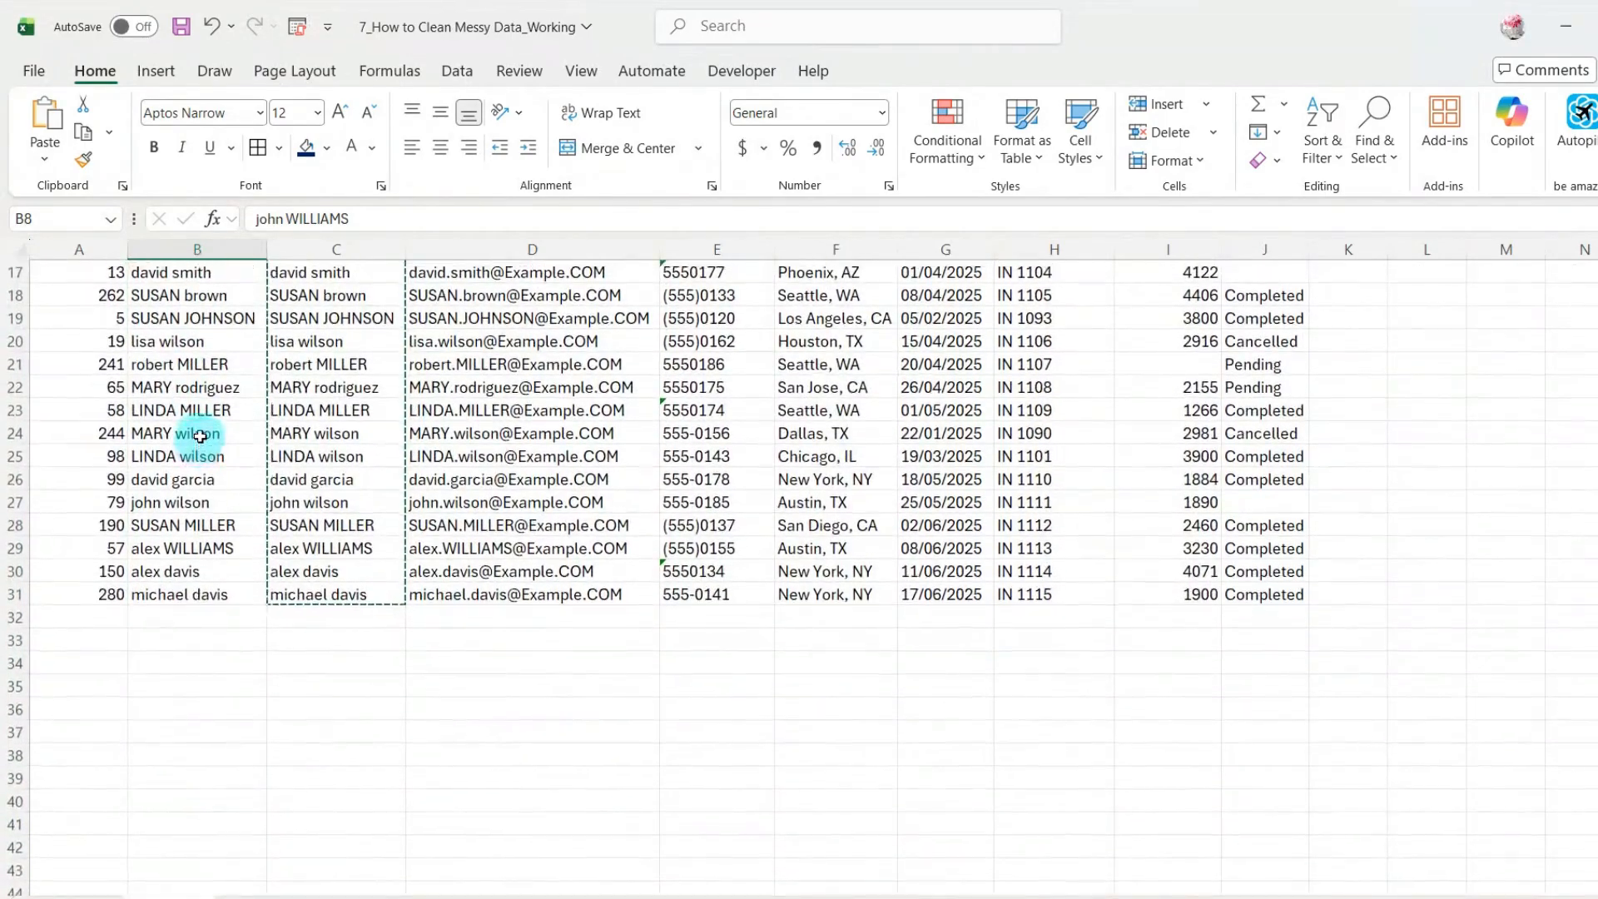
{"action": "scroll", "coordinate": [200, 433], "scroll_direction": "up", "scroll_amount": 5}
Step: Delete helper column C containing the TRIM formulas
{"action": "left_click", "coordinate": [329, 241]}
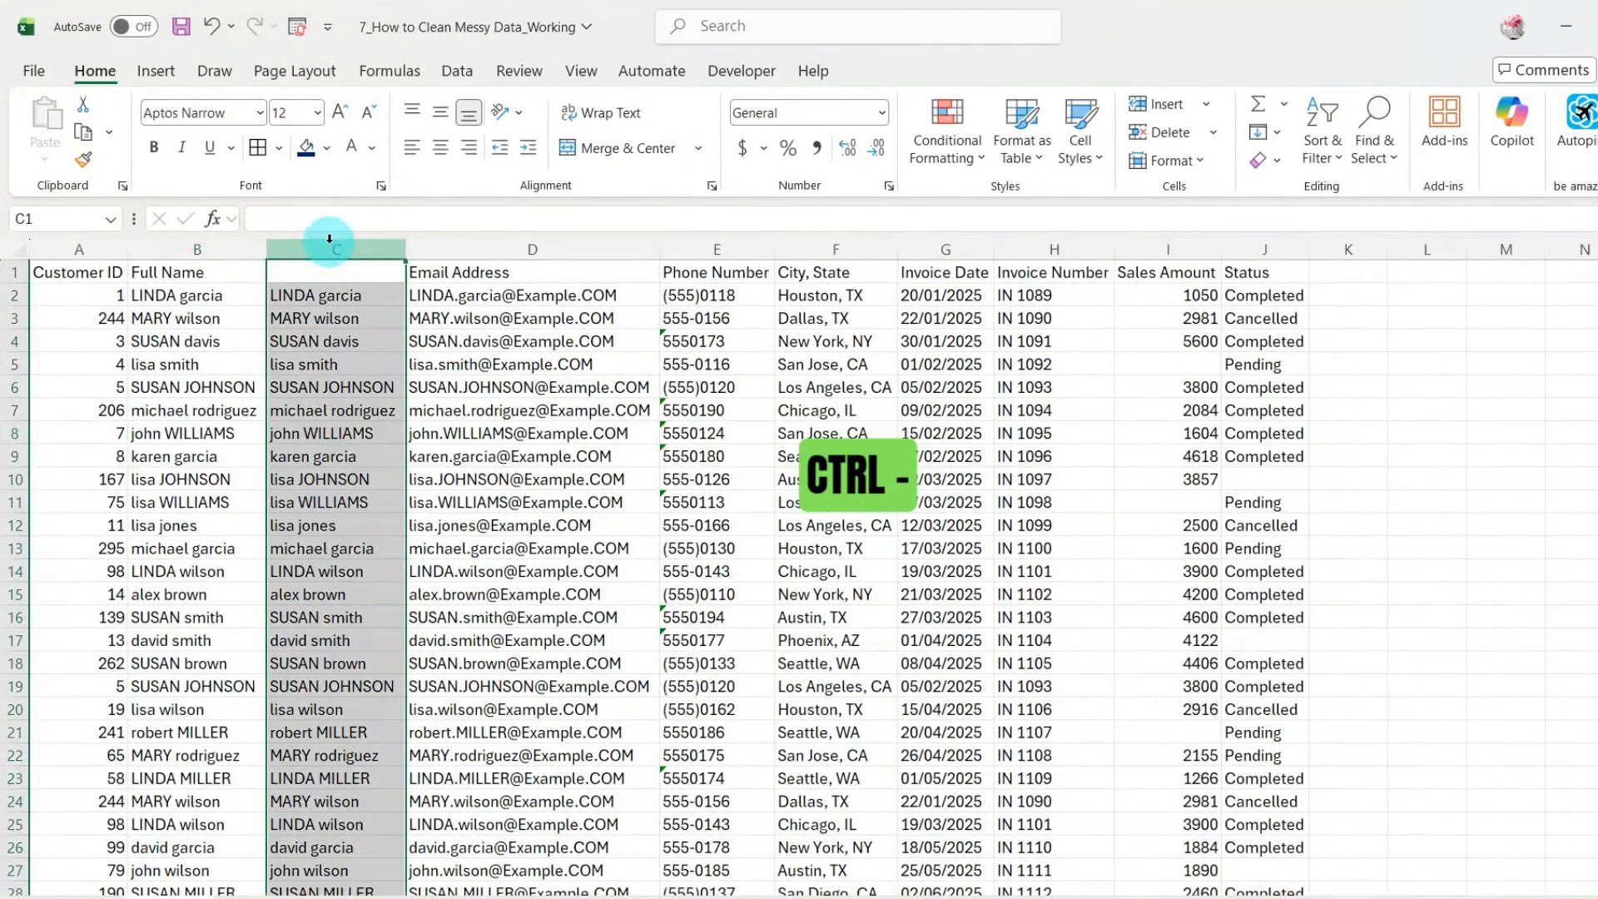
{"action": "key", "text": "ctrl+minus"}
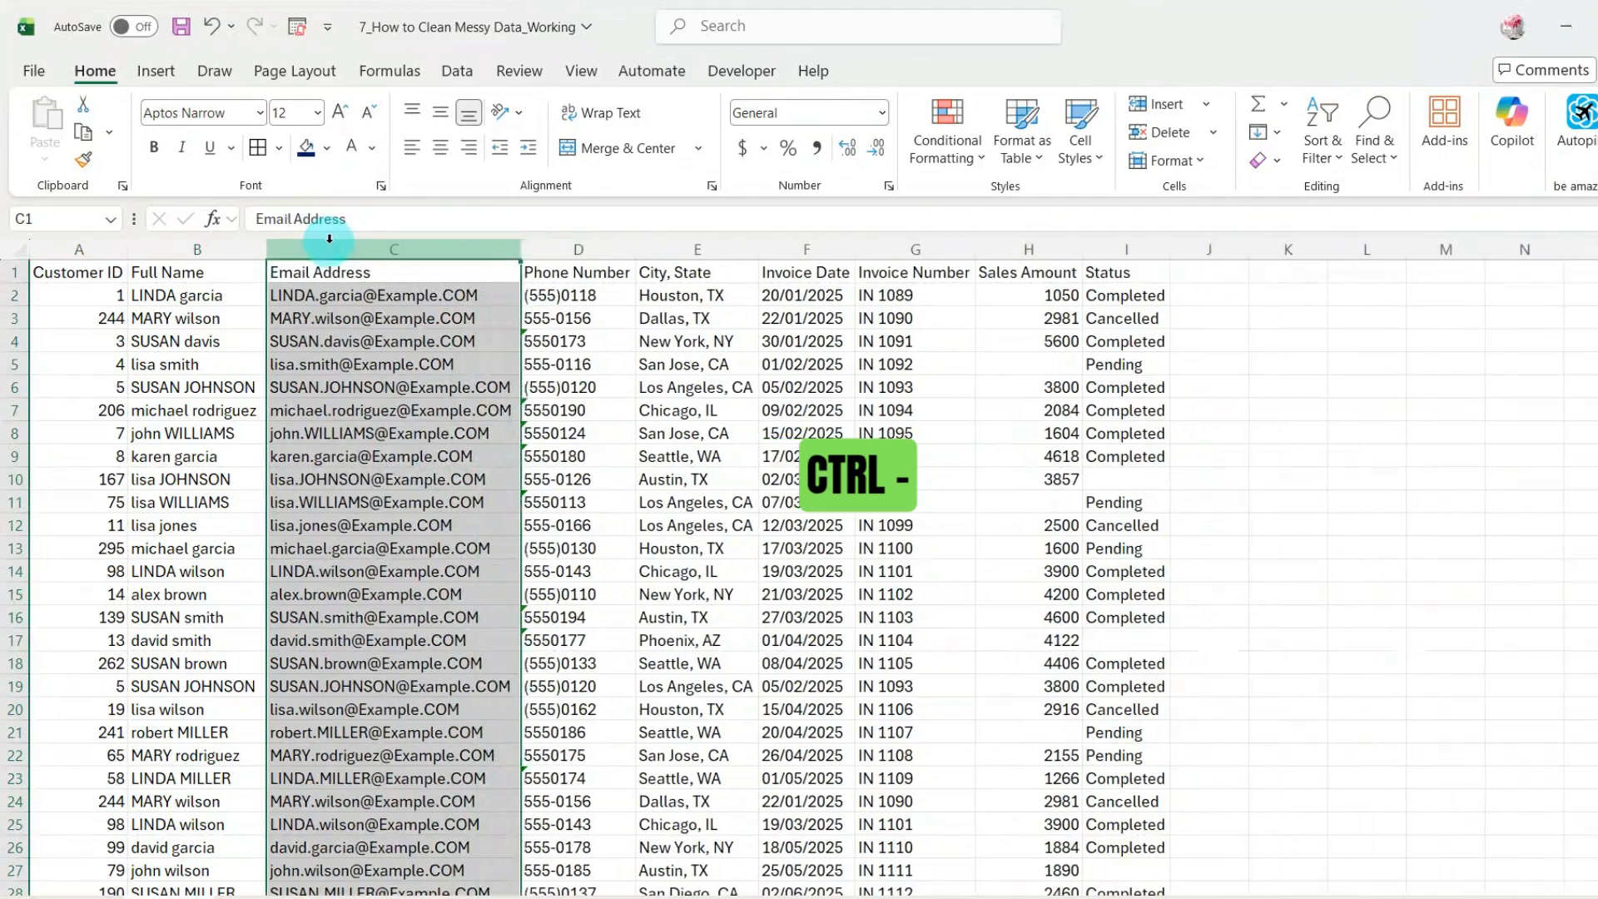
{"action": "left_click", "coordinate": [252, 439]}
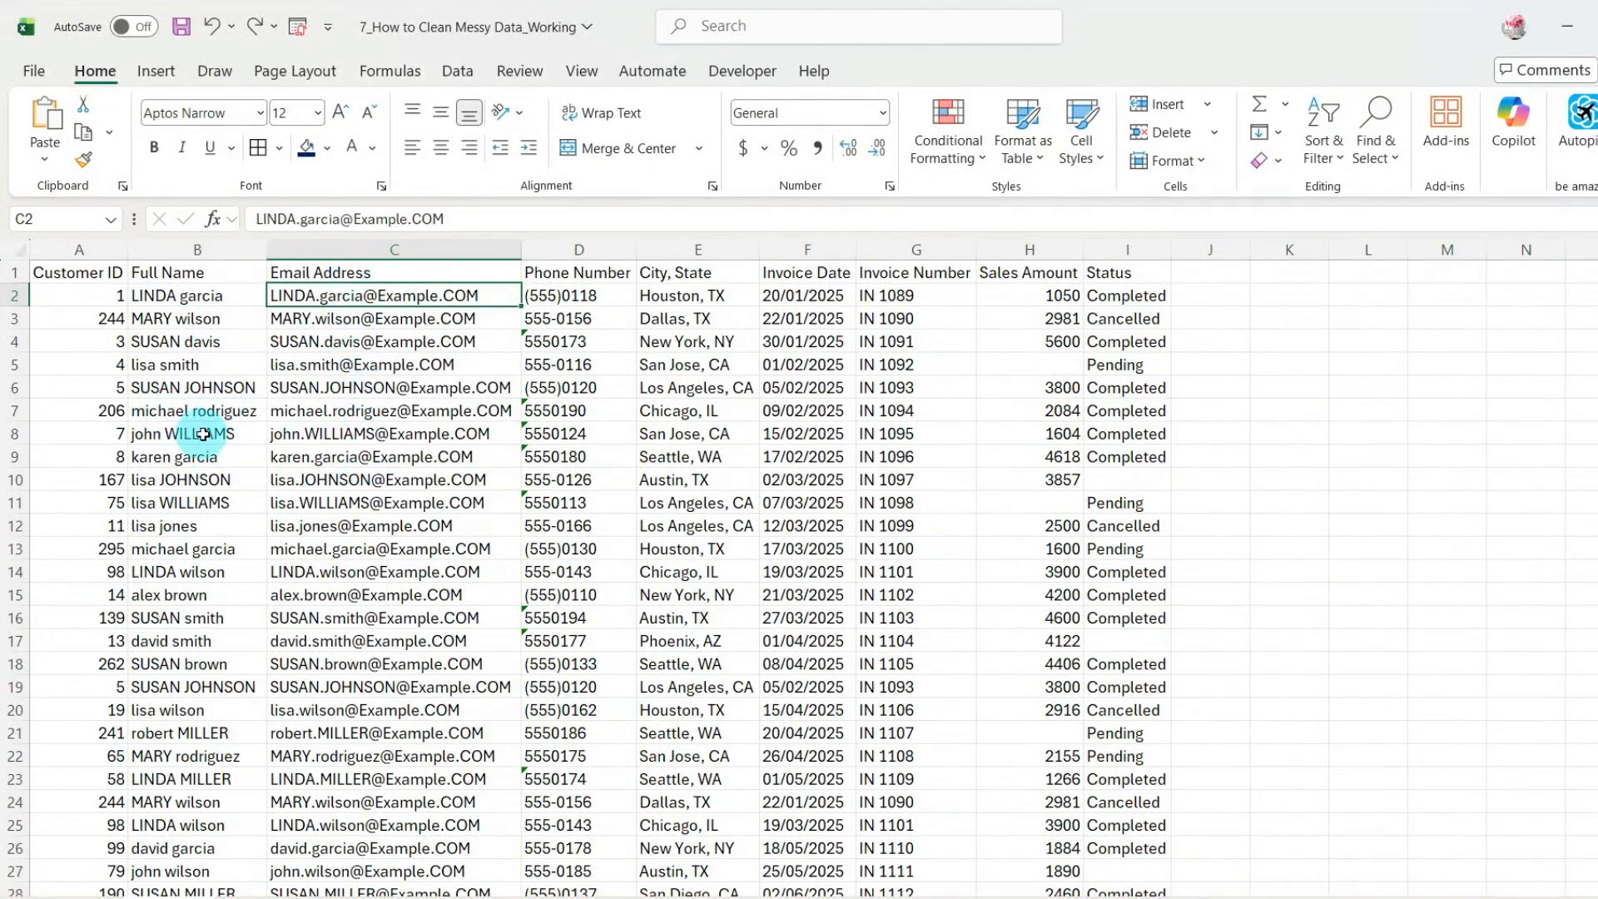
{"action": "left_click", "coordinate": [190, 391]}
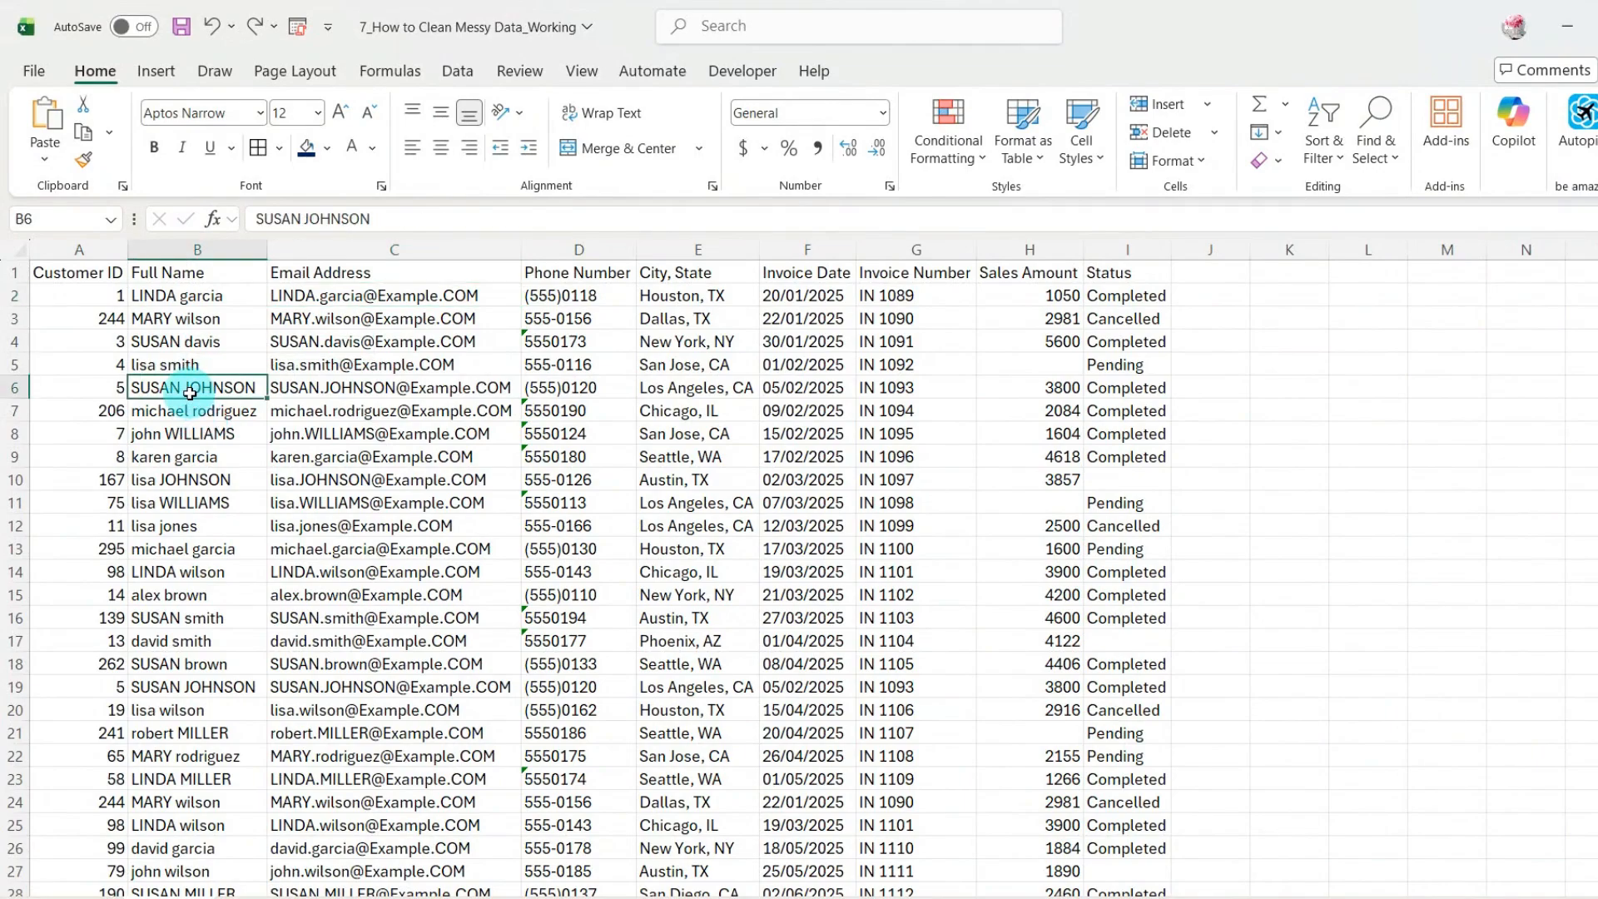
Step: Insert a blank helper column after the Full Name column and another after the Email Address column
{"action": "left_click", "coordinate": [190, 365]}
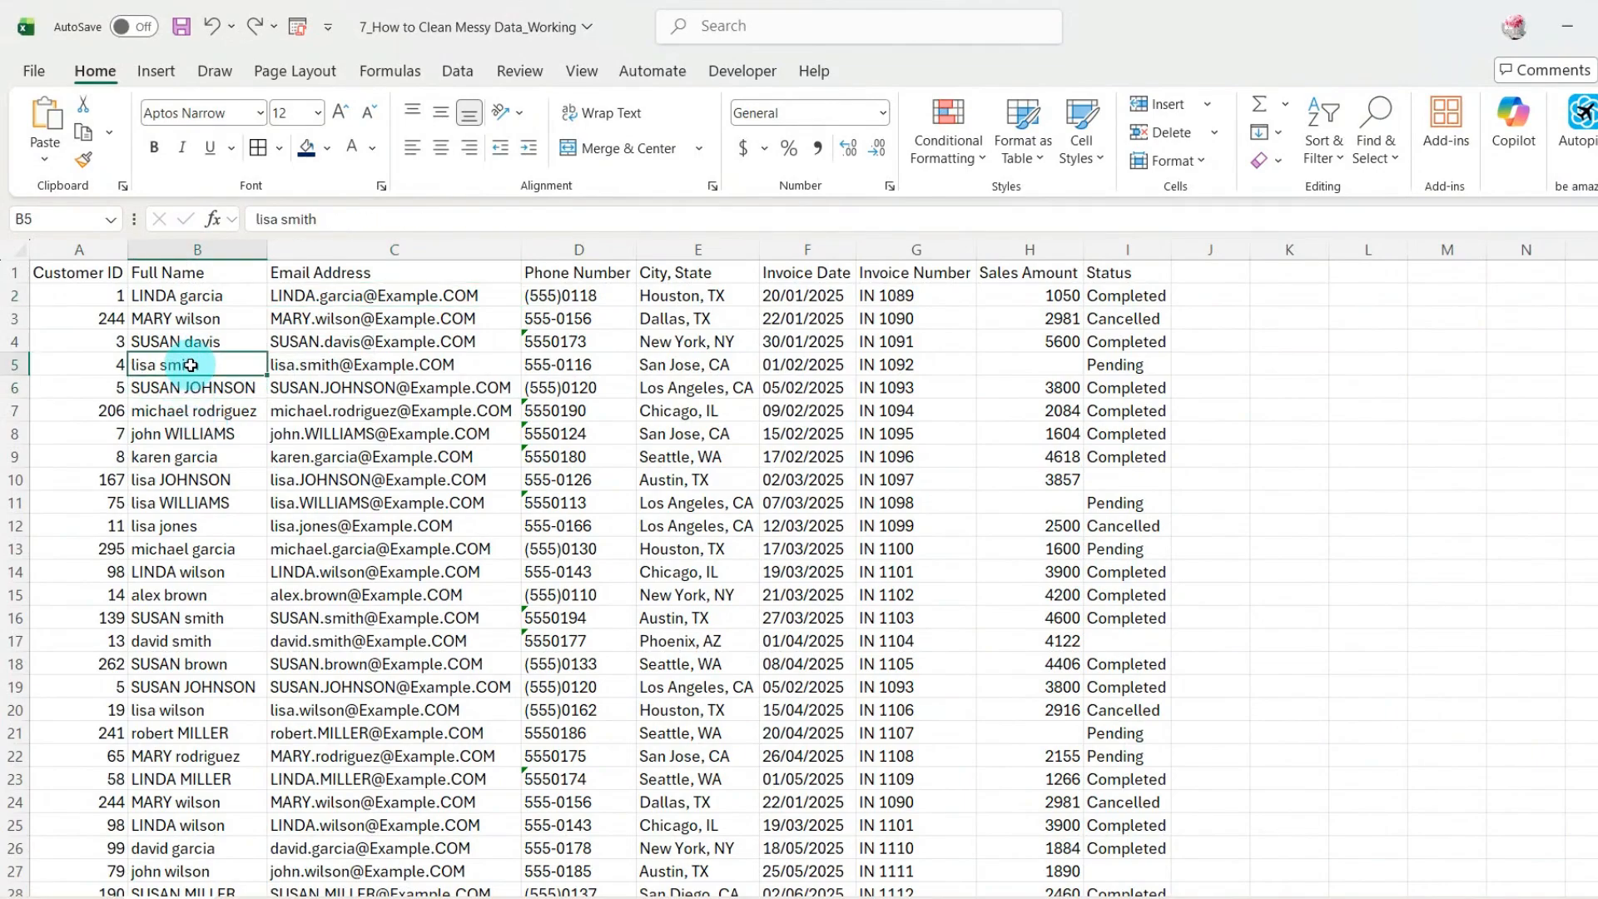
{"action": "left_click", "coordinate": [332, 344]}
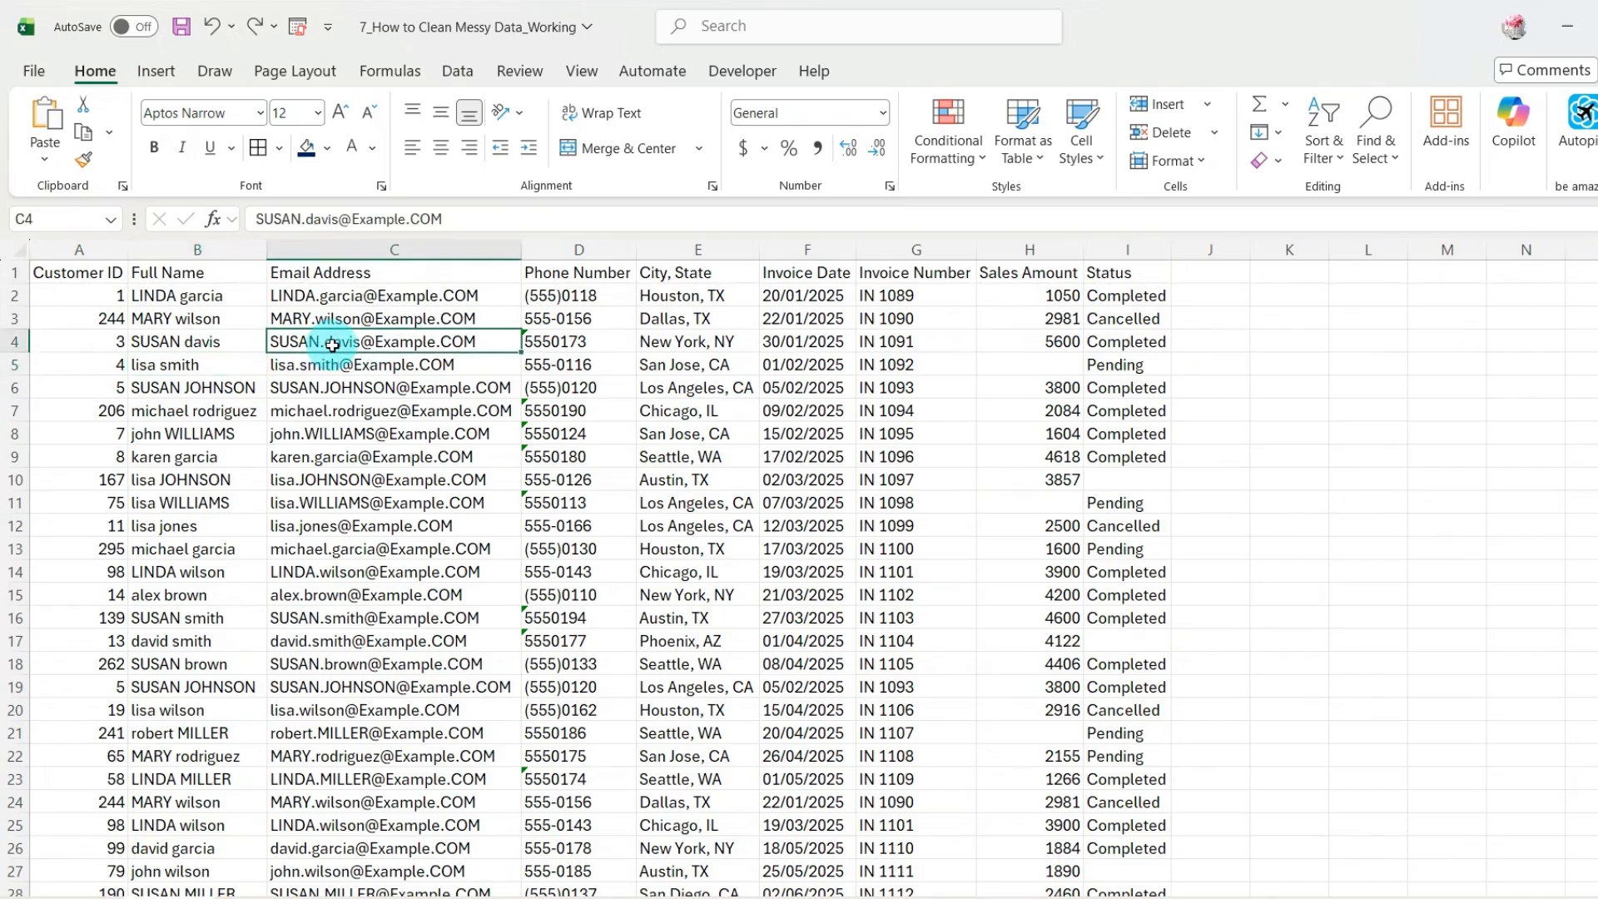
{"action": "left_click", "coordinate": [377, 239]}
{"action": "key", "text": "ctrl+plus"}
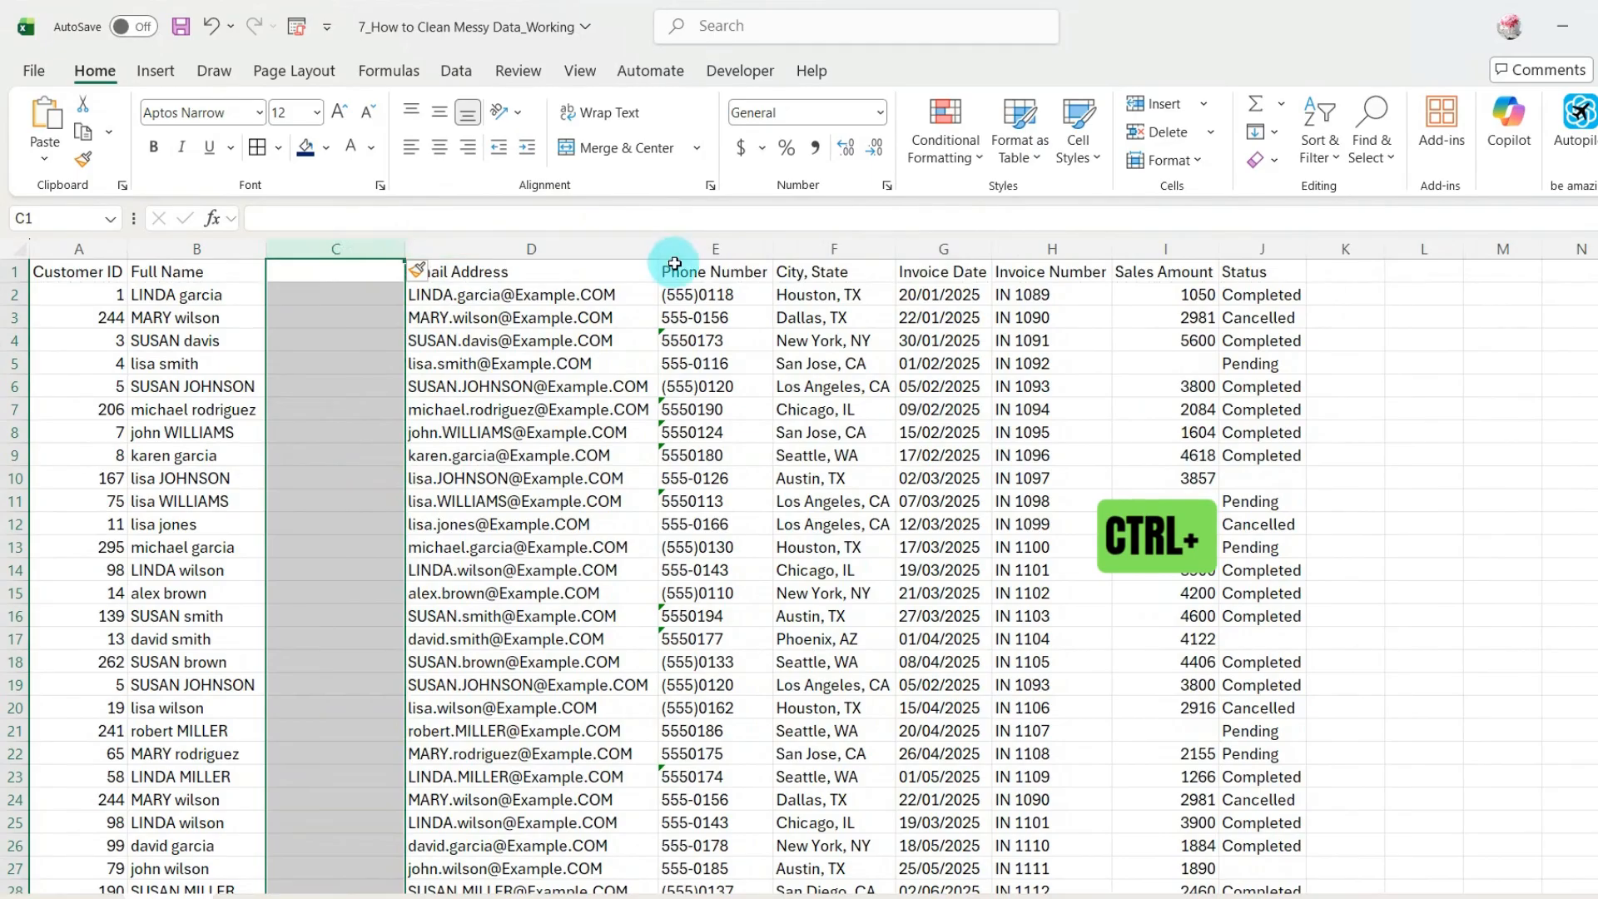
{"action": "left_click", "coordinate": [679, 247]}
{"action": "key", "text": "ctrl+plus"}
Step: Enter =PROPER(B2) in C2 to convert the first full name to proper case
{"action": "left_click", "coordinate": [346, 296]}
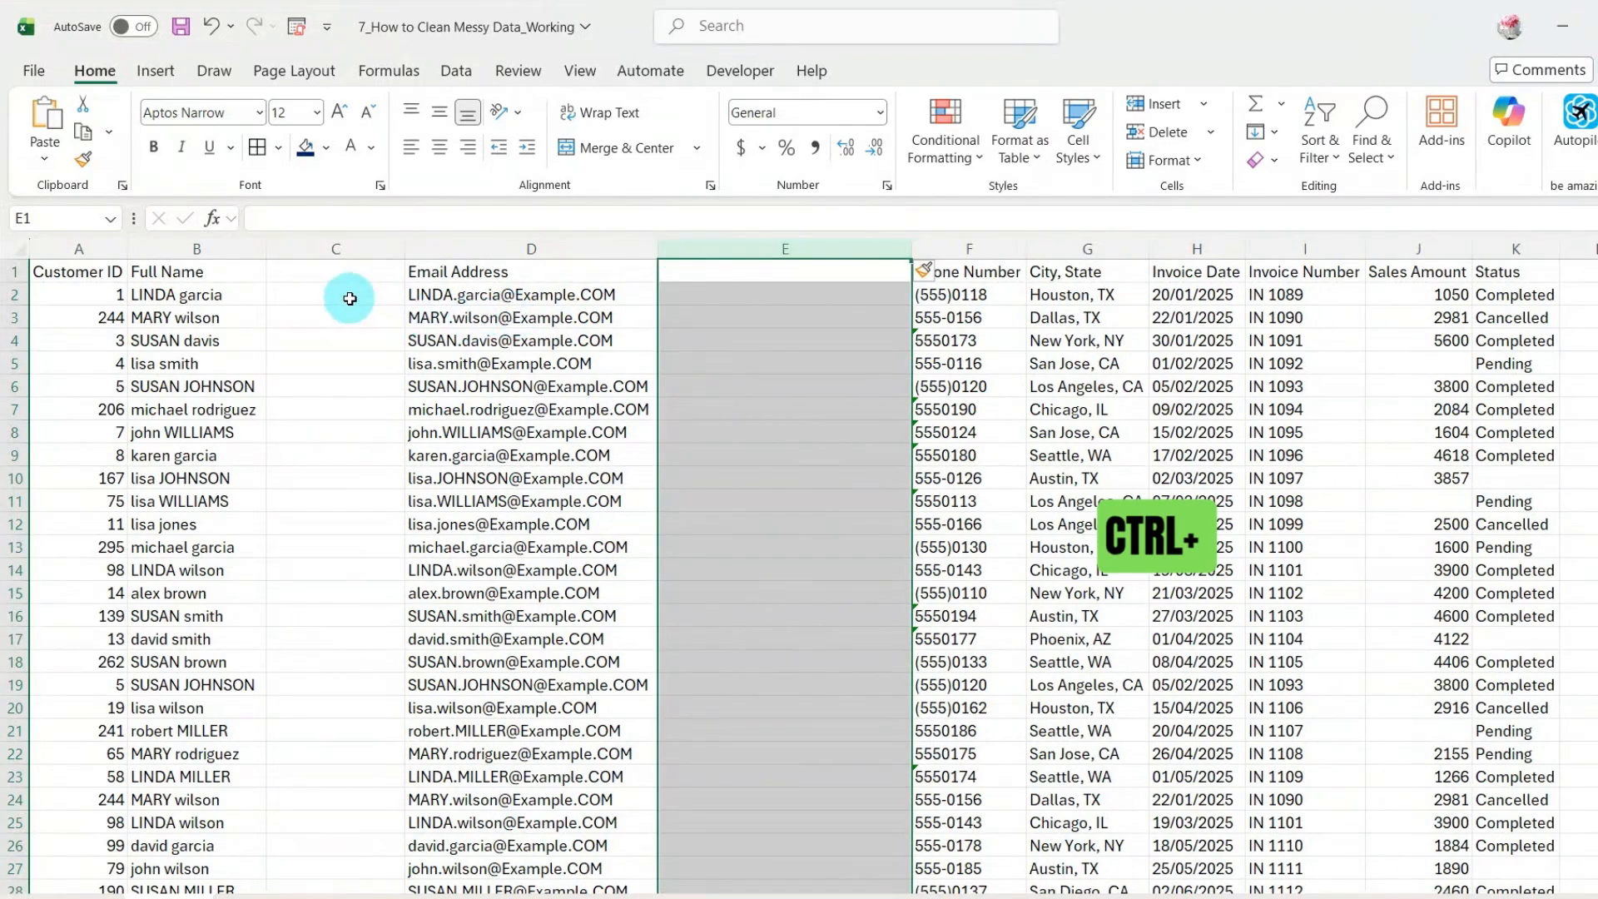
{"action": "type", "text": "=prop"}
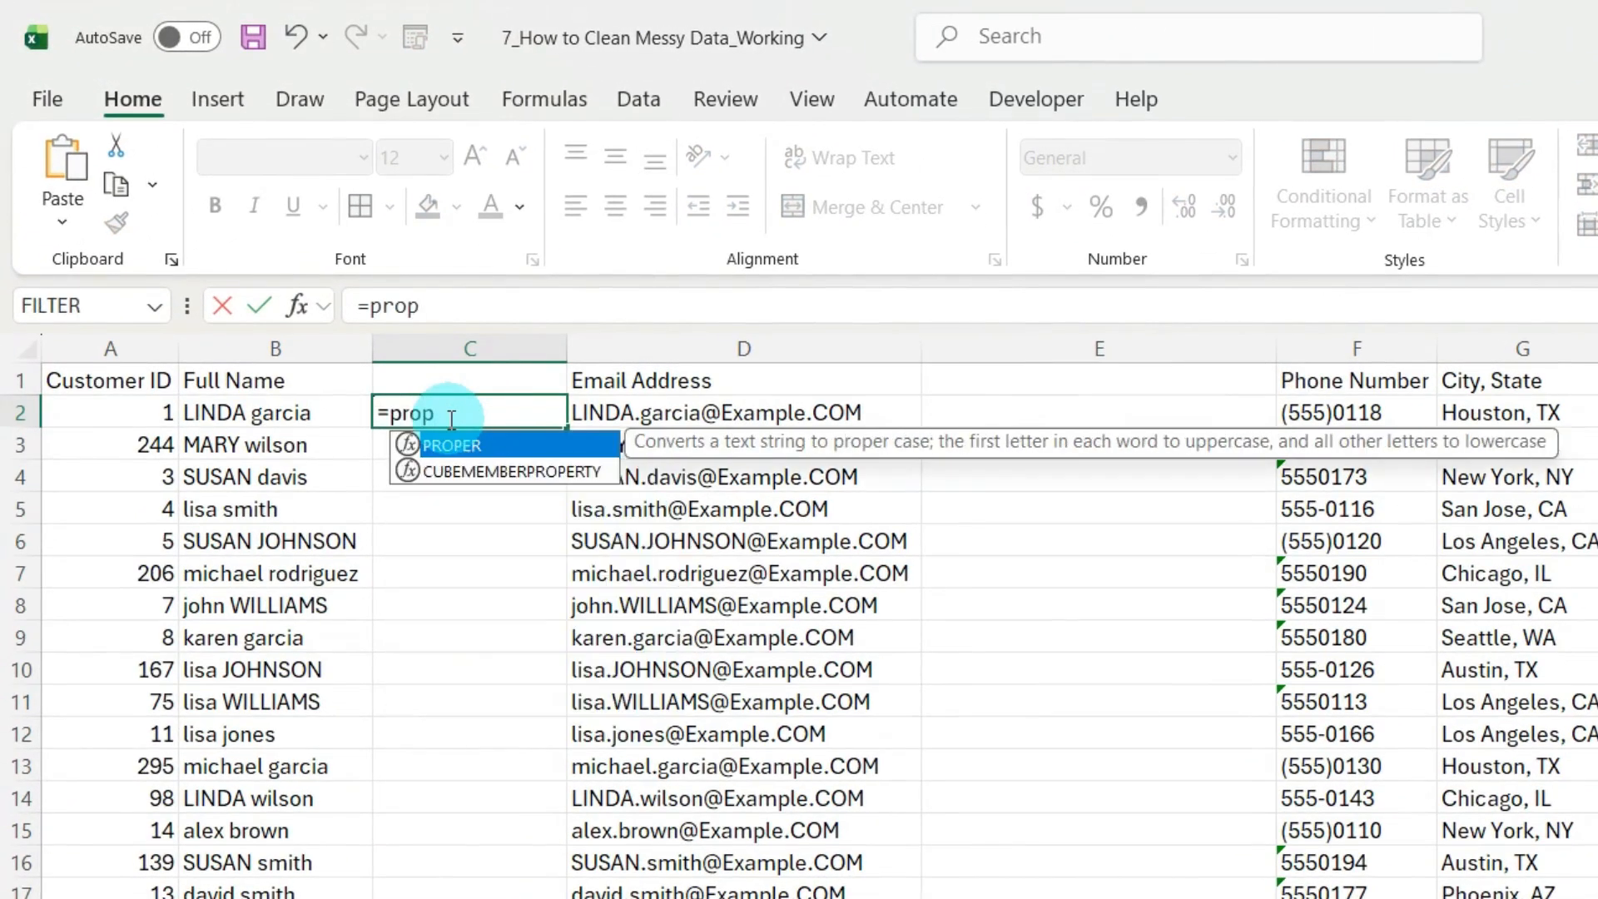
{"action": "key", "text": "Tab"}
{"action": "left_click", "coordinate": [216, 417]}
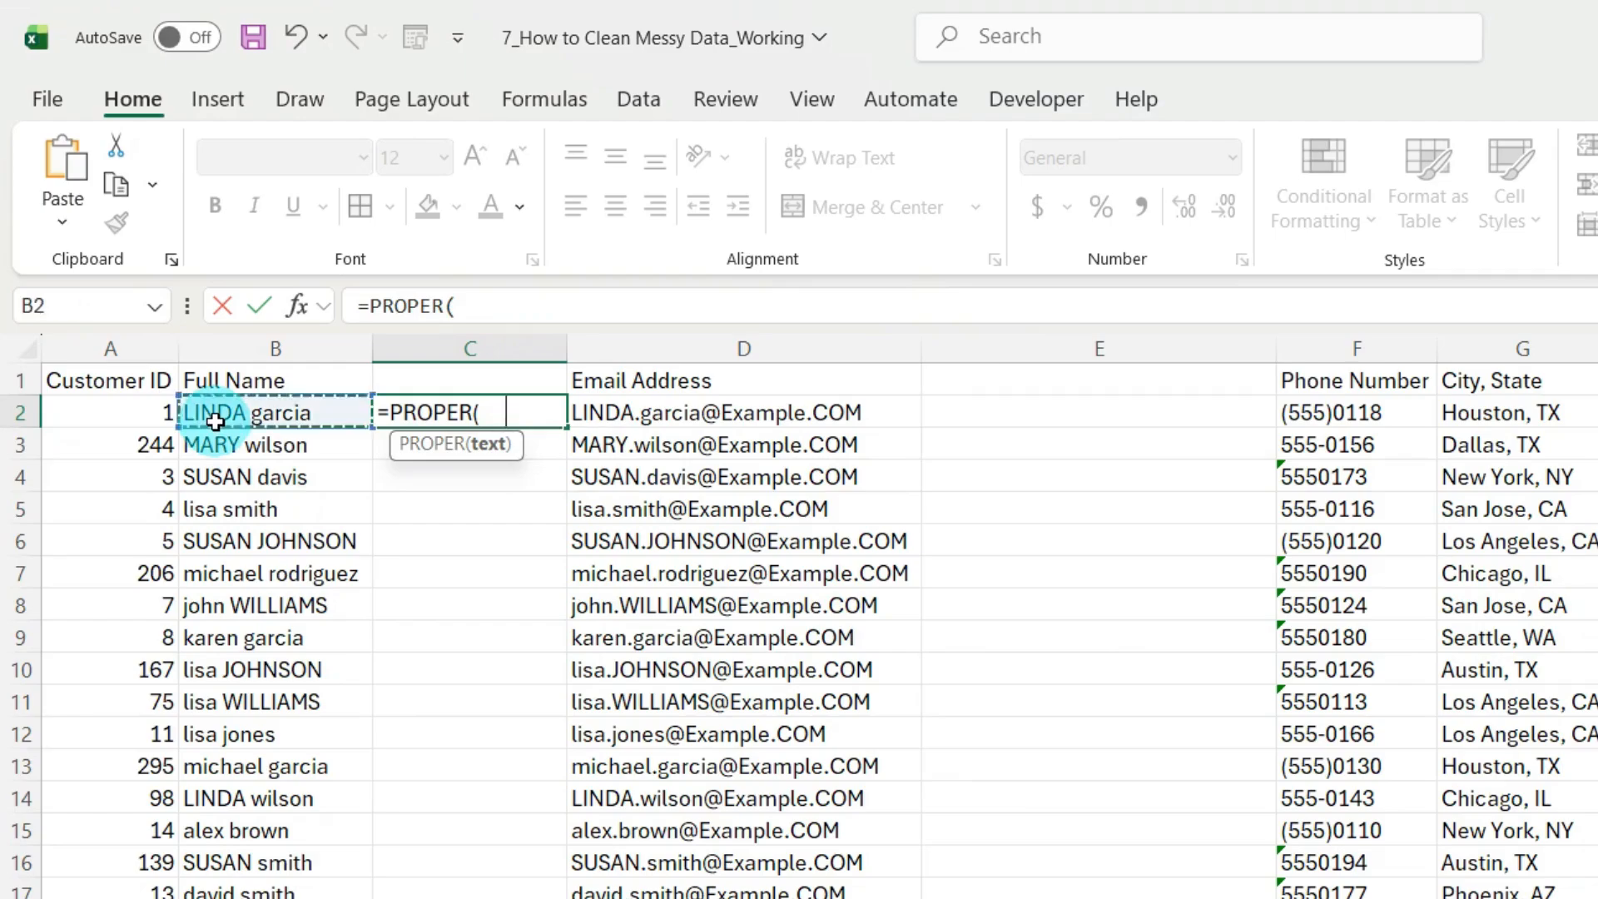
{"action": "type", "text": ")"}
{"action": "key", "text": "Return"}
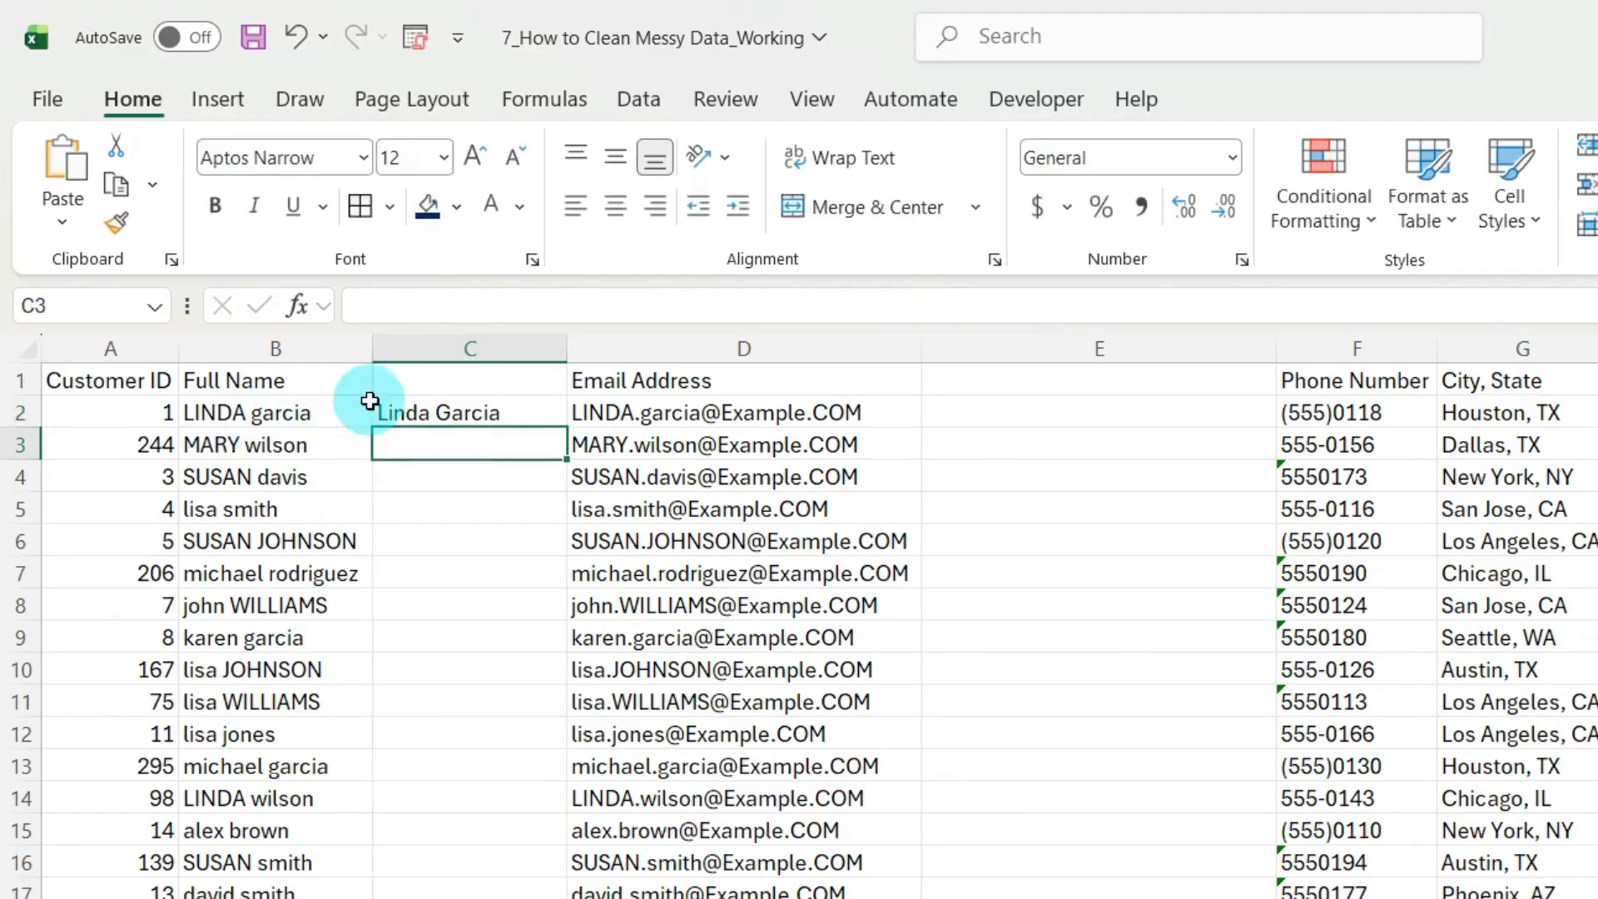
Step: Enter =LOWER(D2) in E2 and fill the LOWER and PROPER formulas down their helper columns through row 31
{"action": "left_click", "coordinate": [1010, 419]}
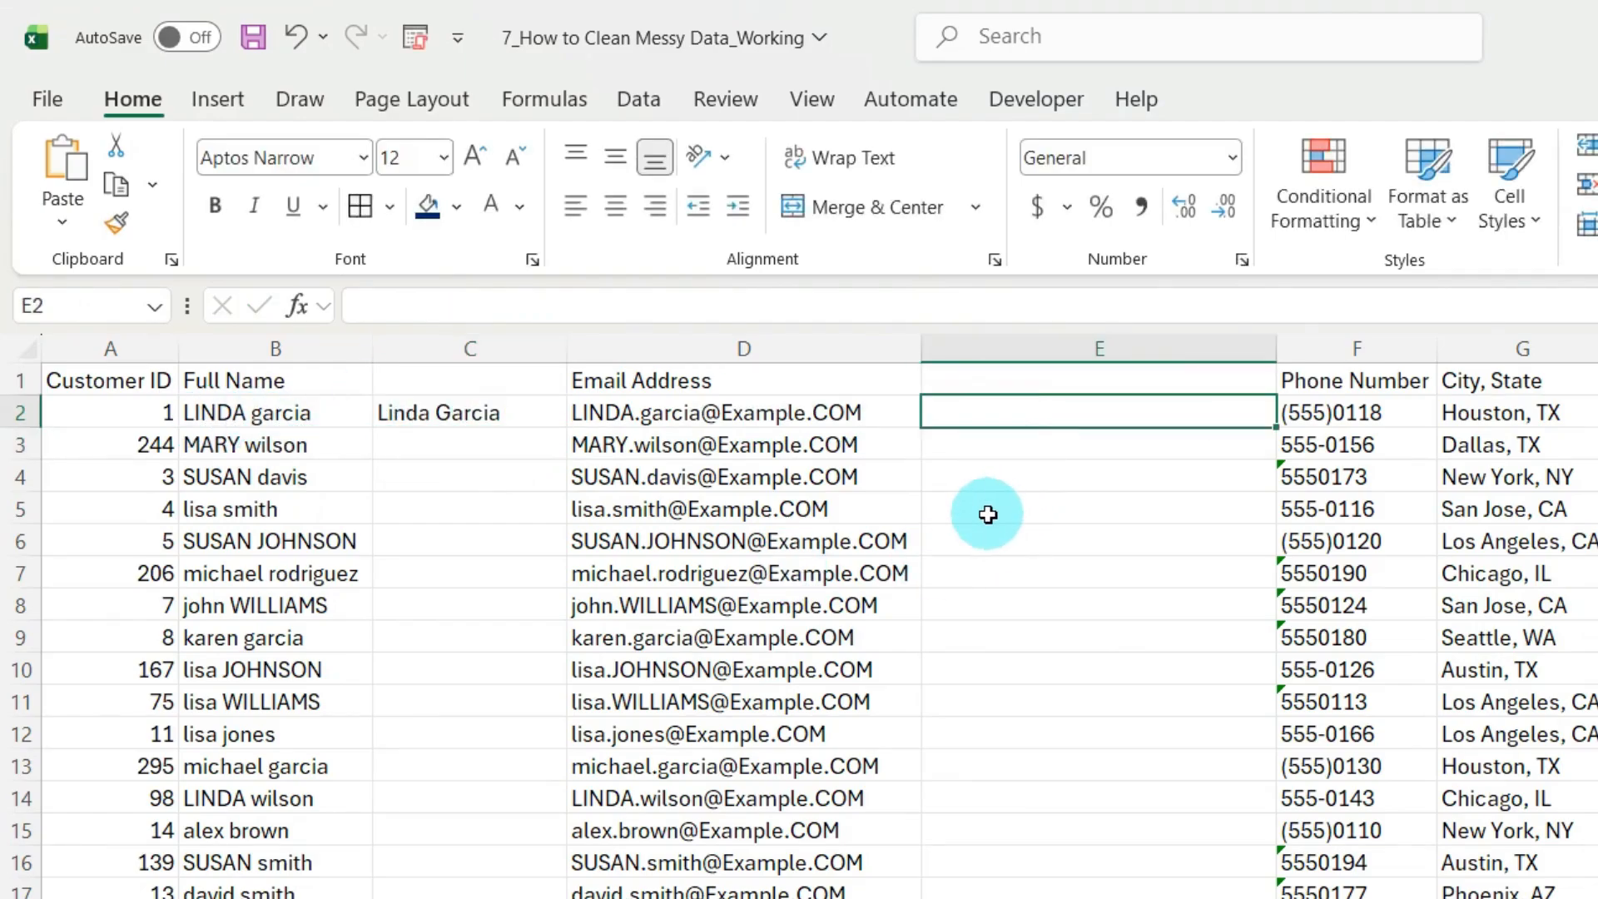
{"action": "type", "text": "="}
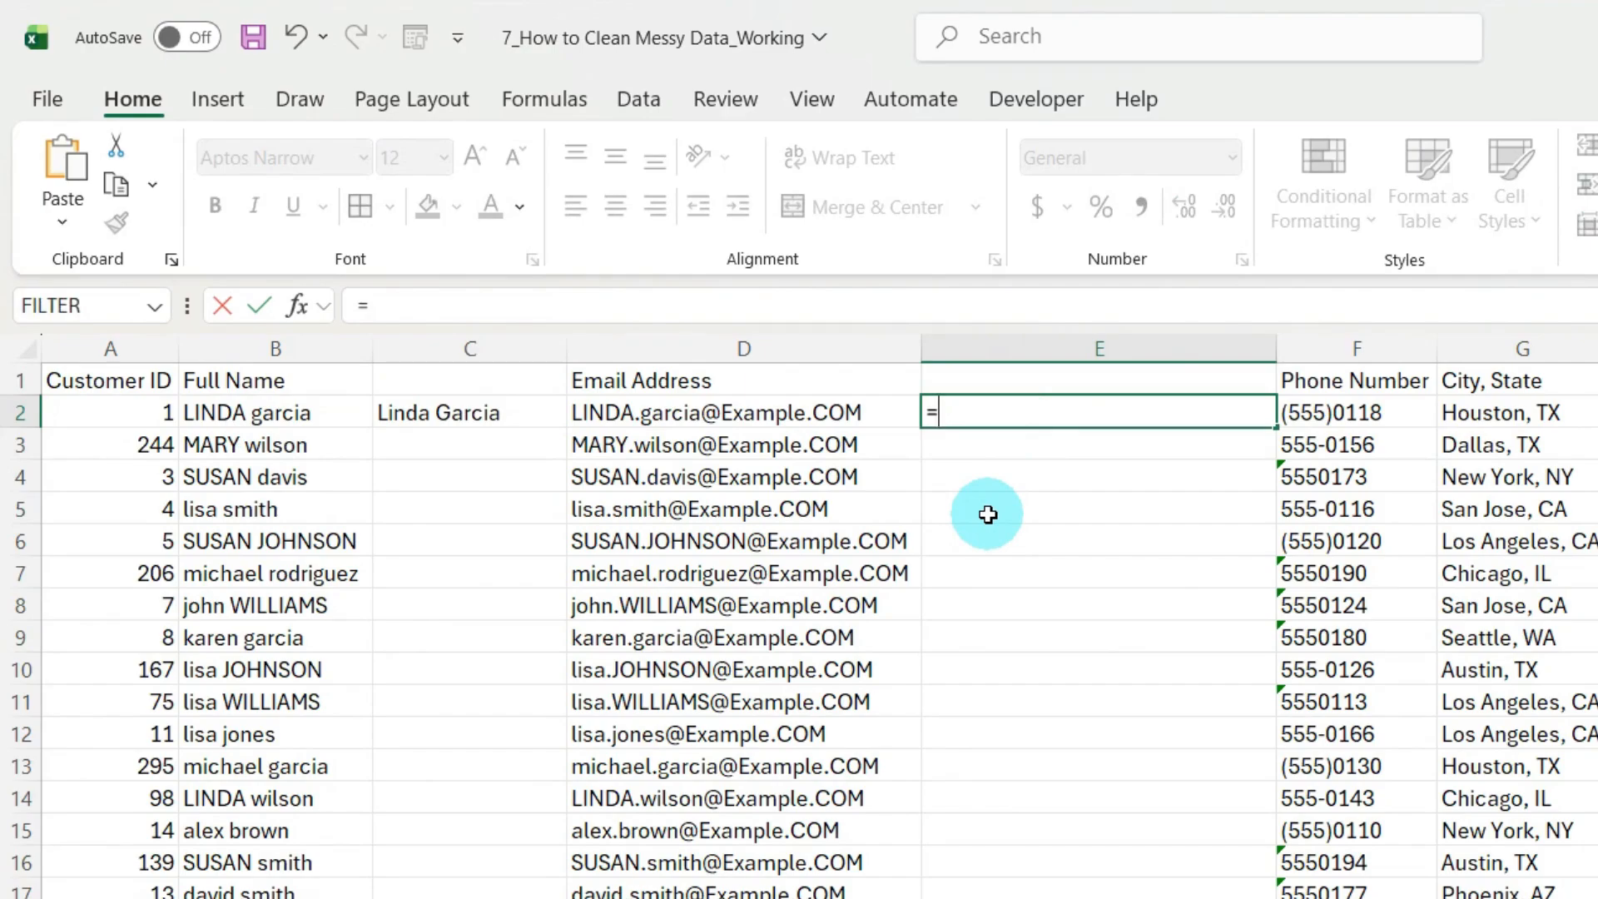
{"action": "type", "text": "low"}
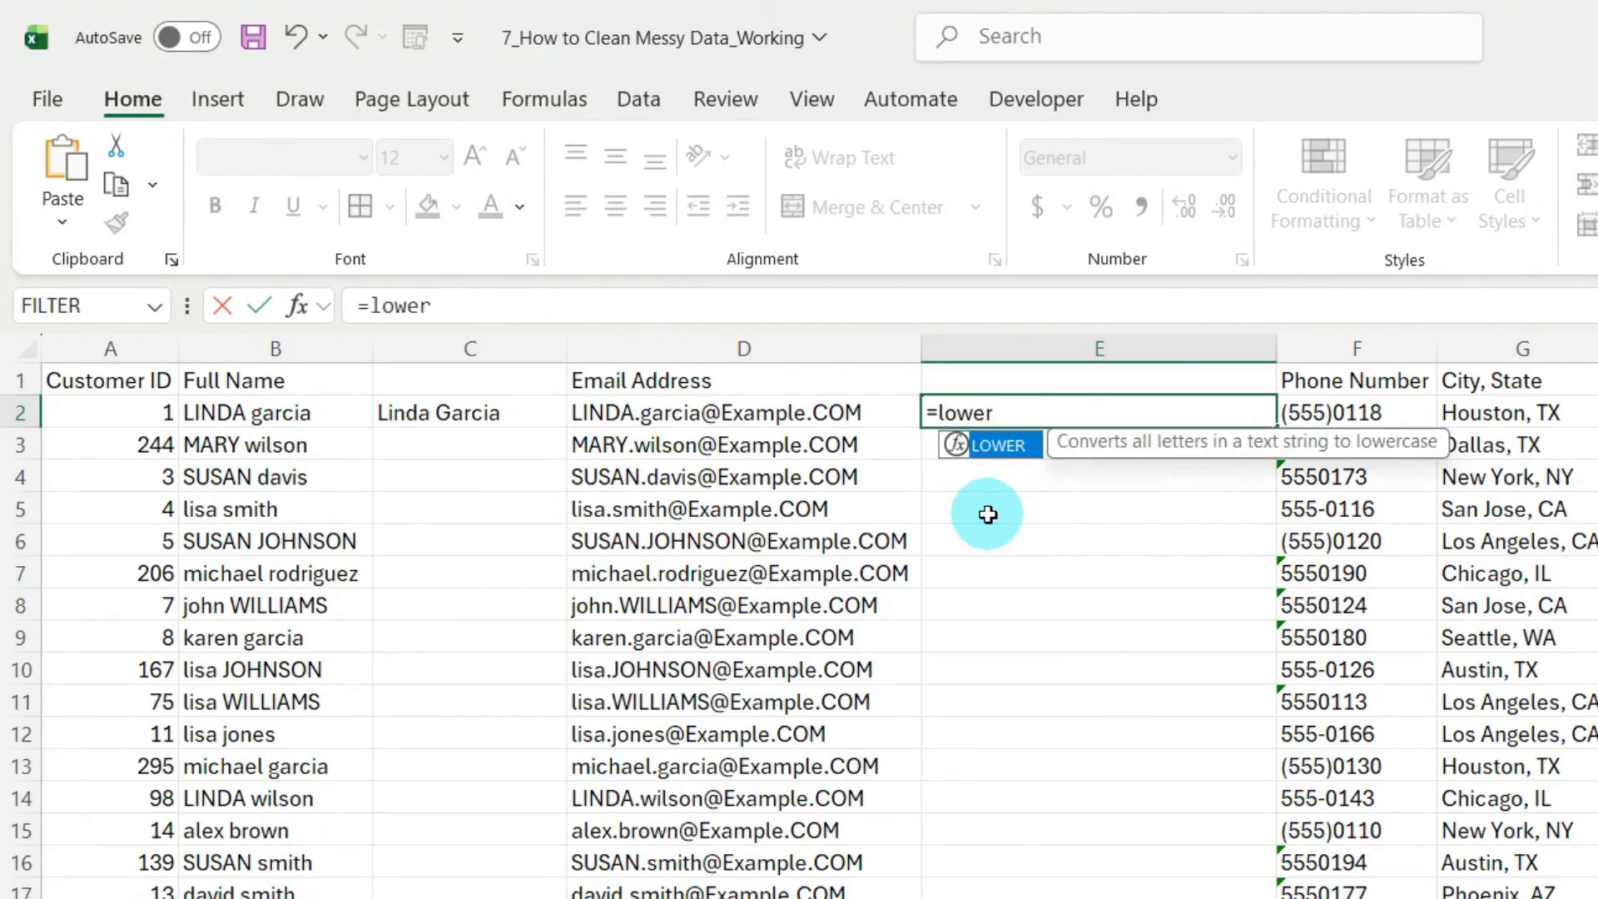
{"action": "type", "text": "er"}
{"action": "key", "text": "Tab"}
{"action": "left_click", "coordinate": [810, 410]}
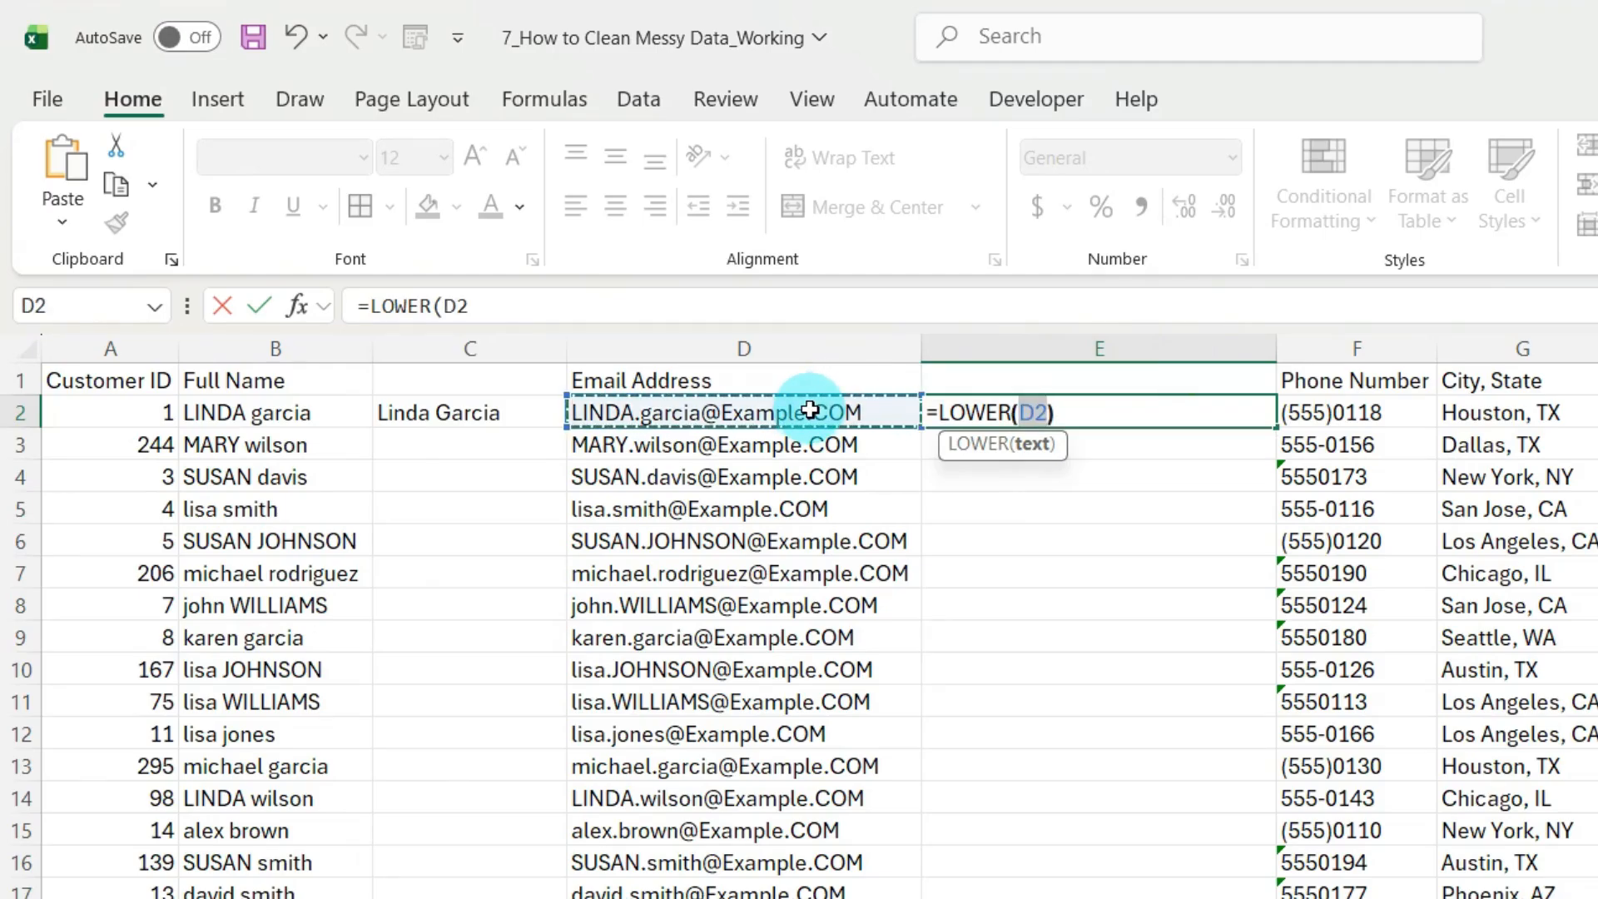
{"action": "key", "text": "Return"}
{"action": "left_click", "coordinate": [1132, 412]}
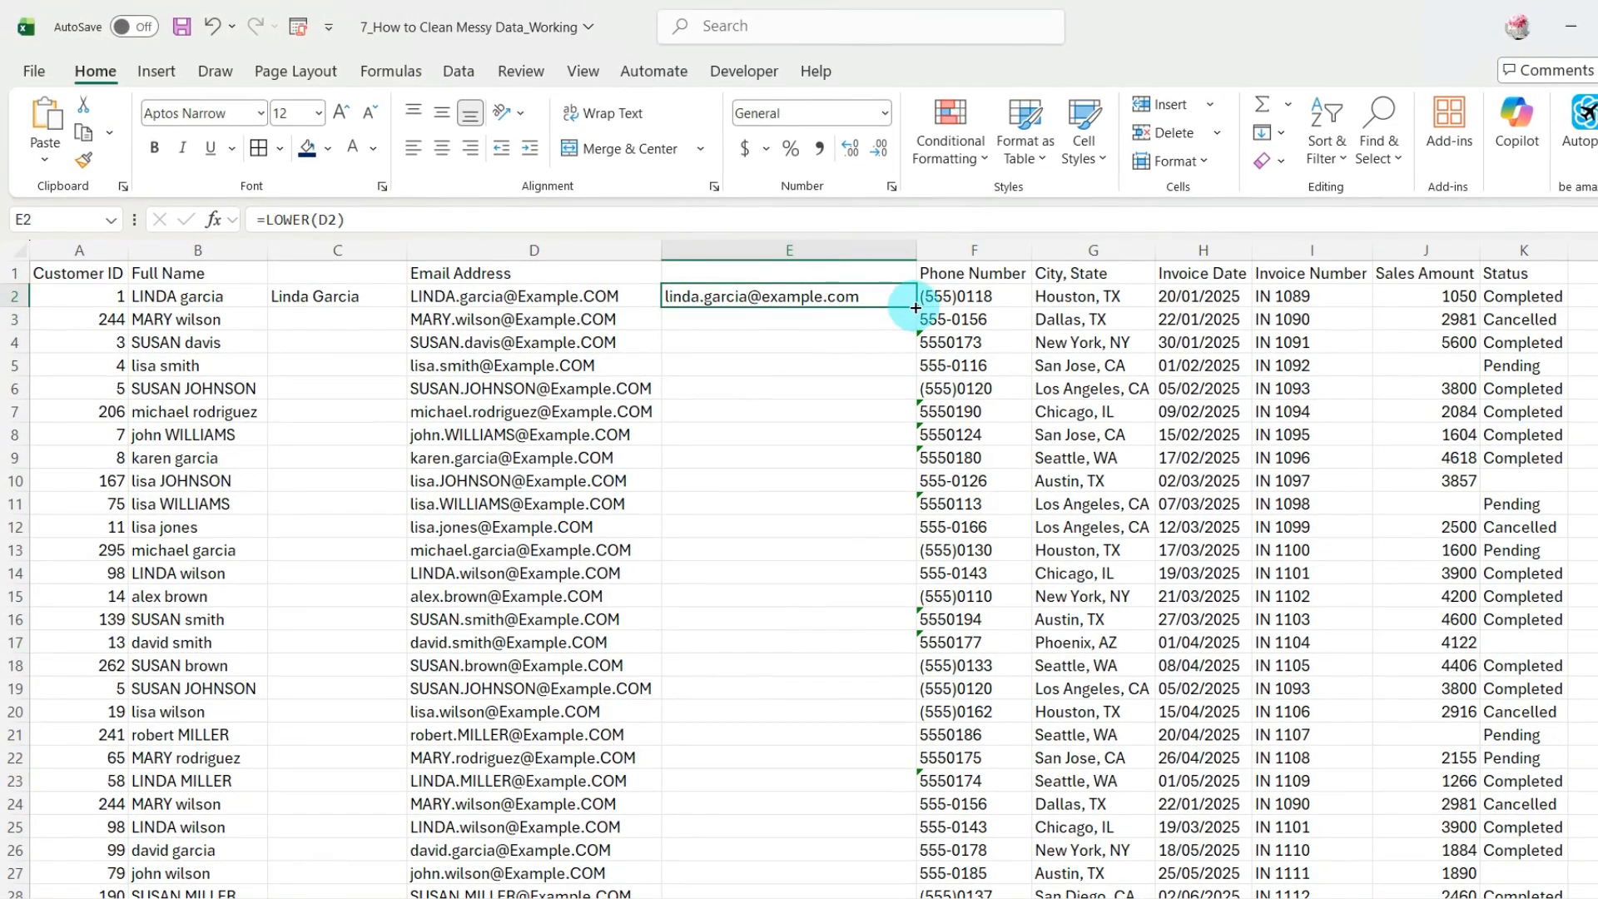
{"action": "double_click", "coordinate": [916, 308]}
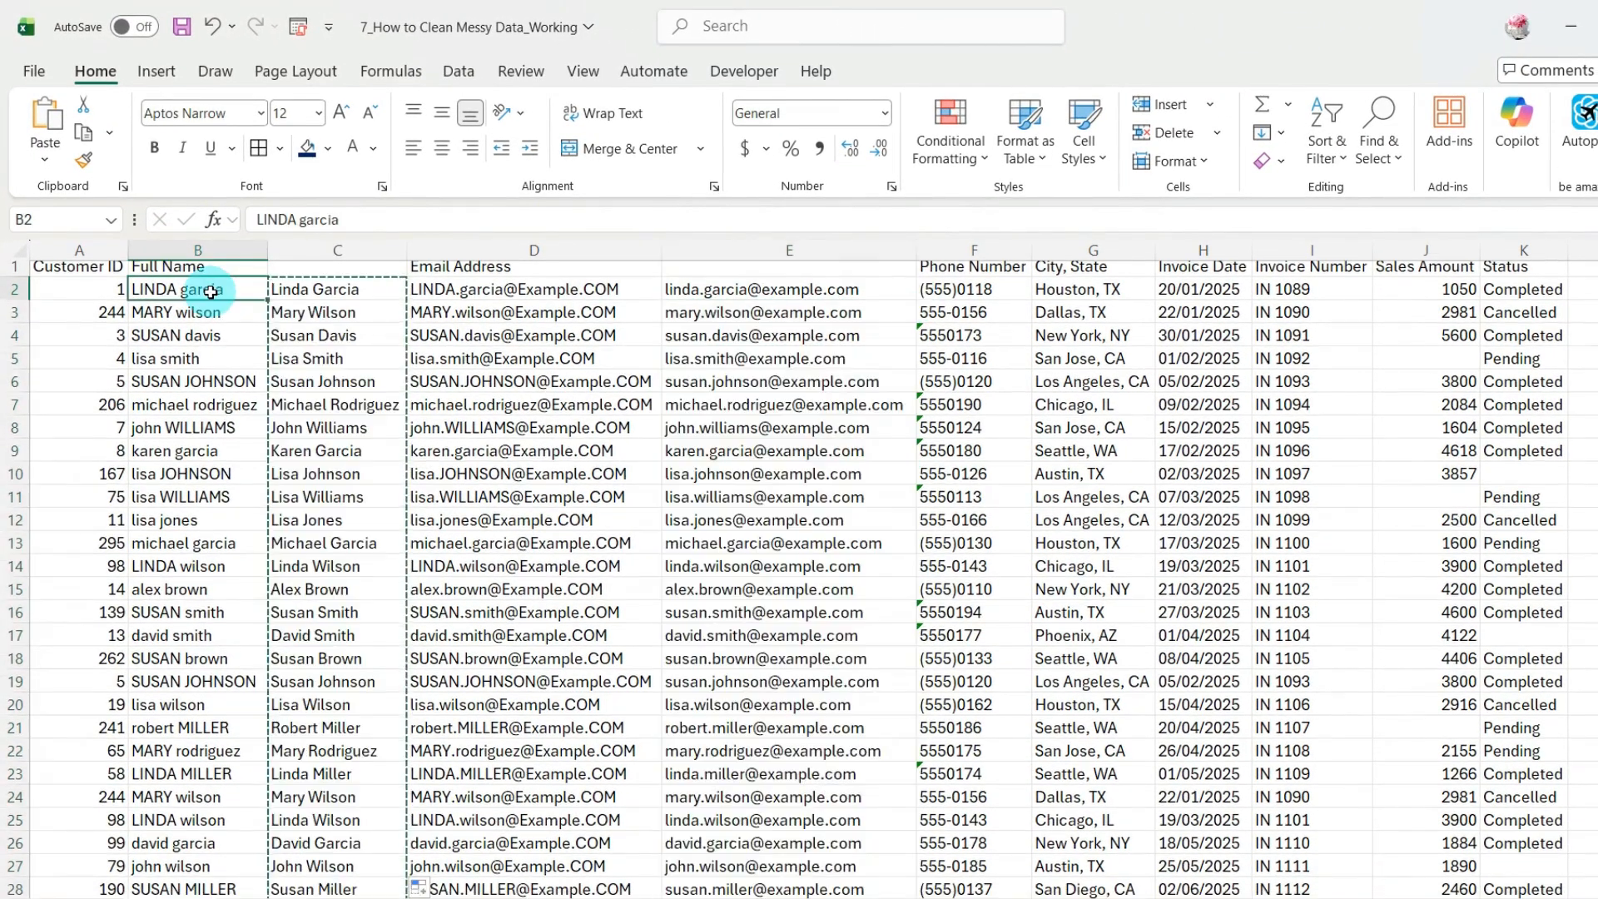
{"action": "left_click", "coordinate": [197, 289]}
{"action": "key", "text": "ctrl+shift+Down"}
{"action": "key", "text": "ctrl+v"}
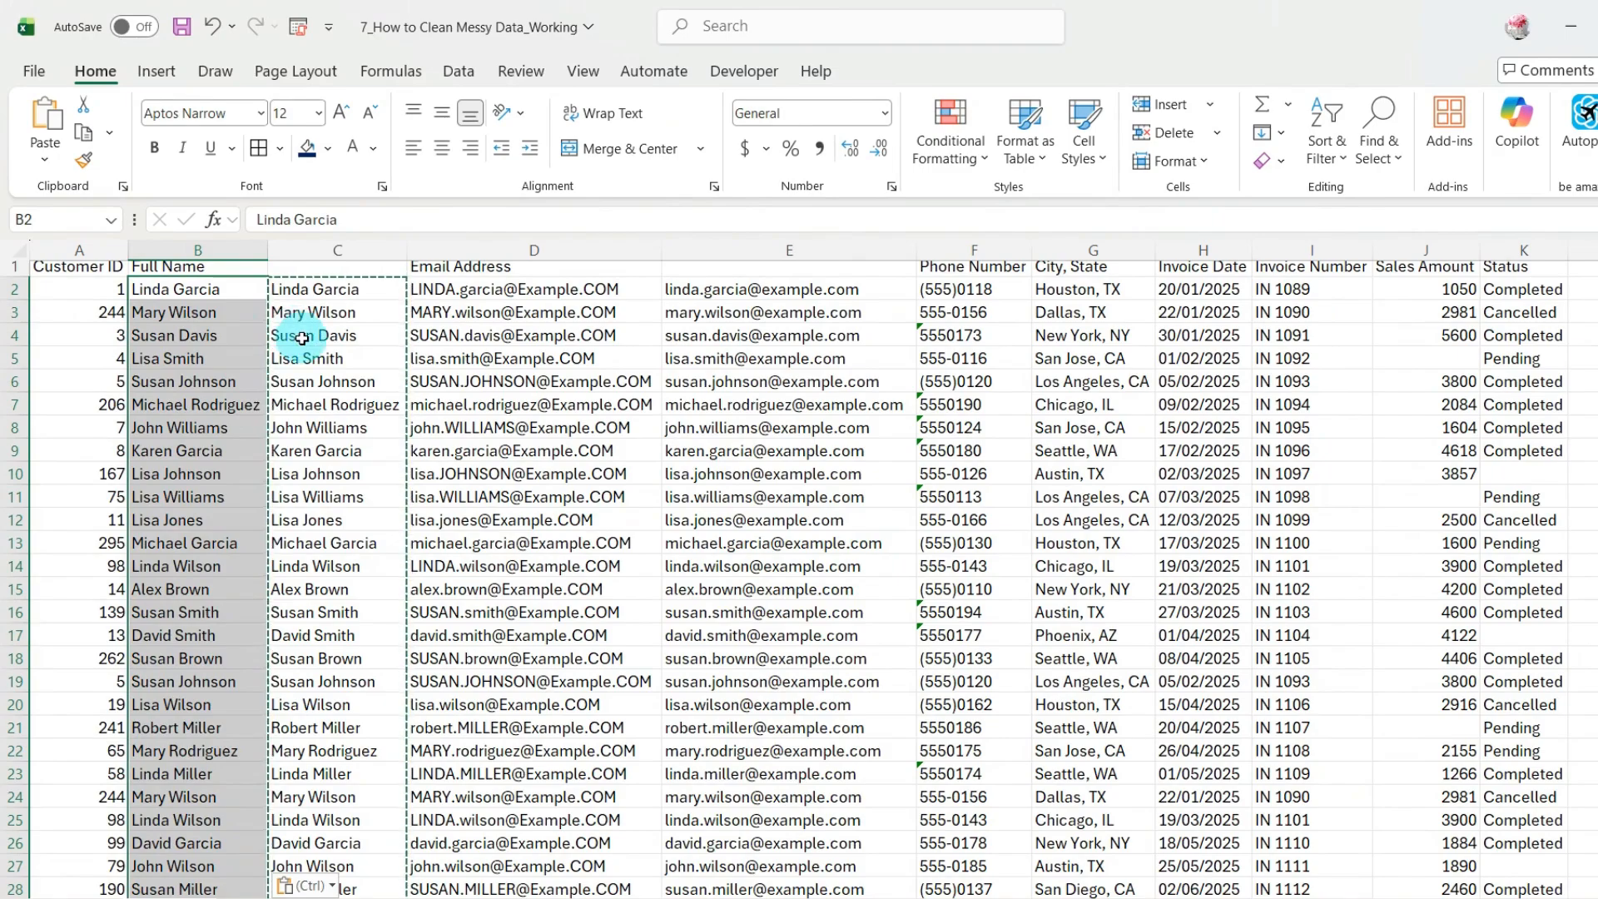
{"action": "key", "text": "ctrl+z"}
{"action": "scroll", "coordinate": [347, 506], "scroll_direction": "down", "scroll_amount": 3}
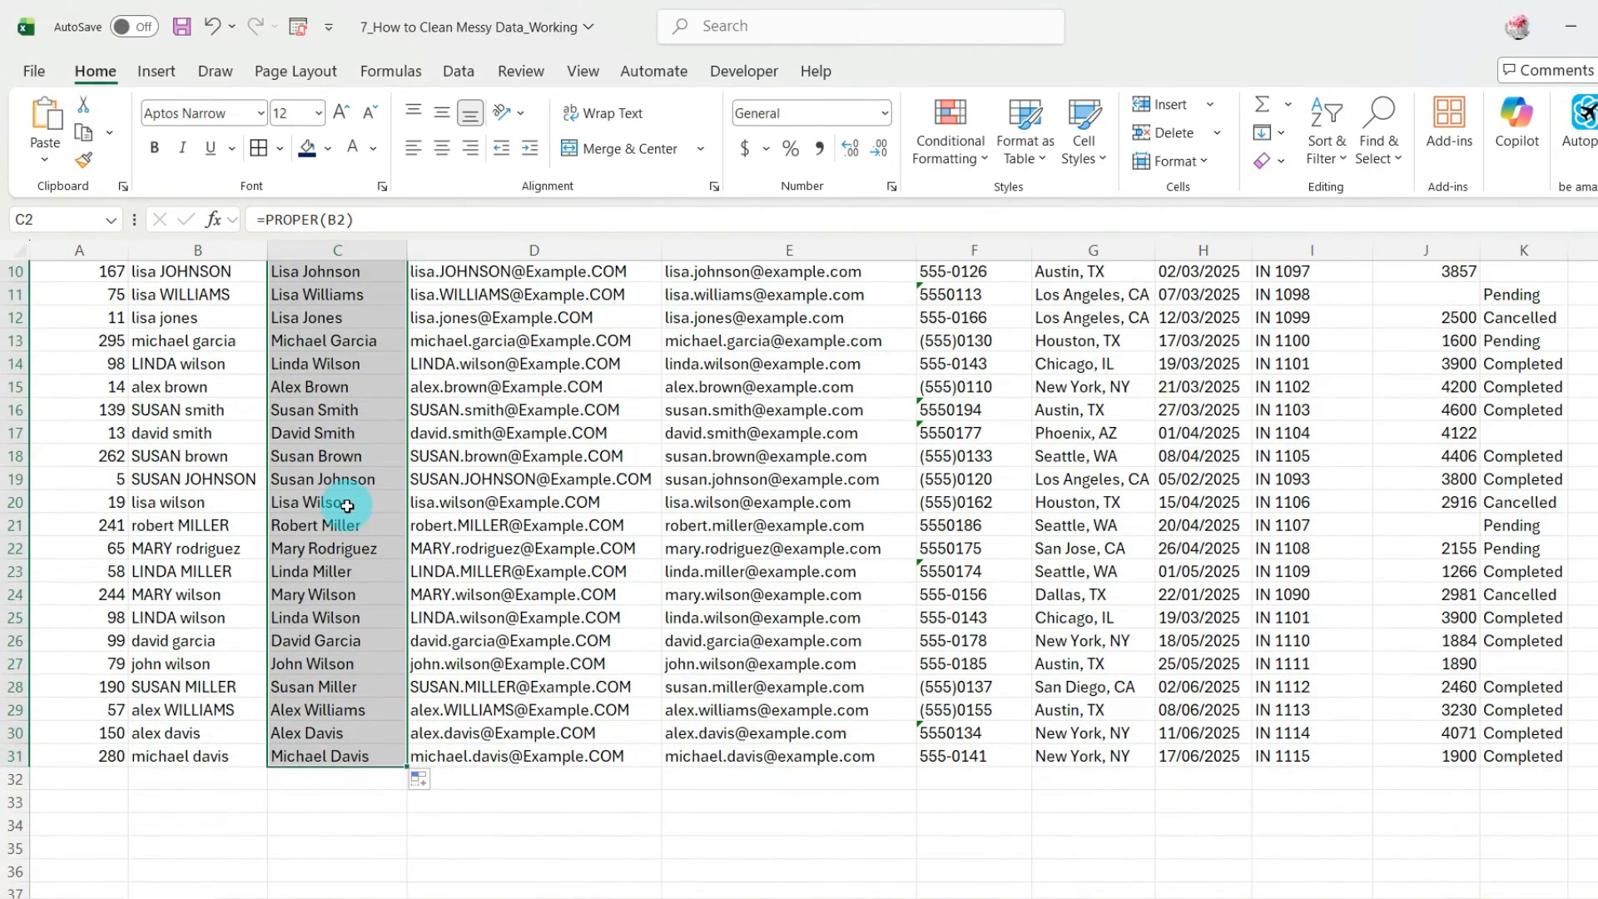
{"action": "scroll", "coordinate": [347, 506], "scroll_direction": "up", "scroll_amount": 3}
{"action": "left_click", "coordinate": [593, 414]}
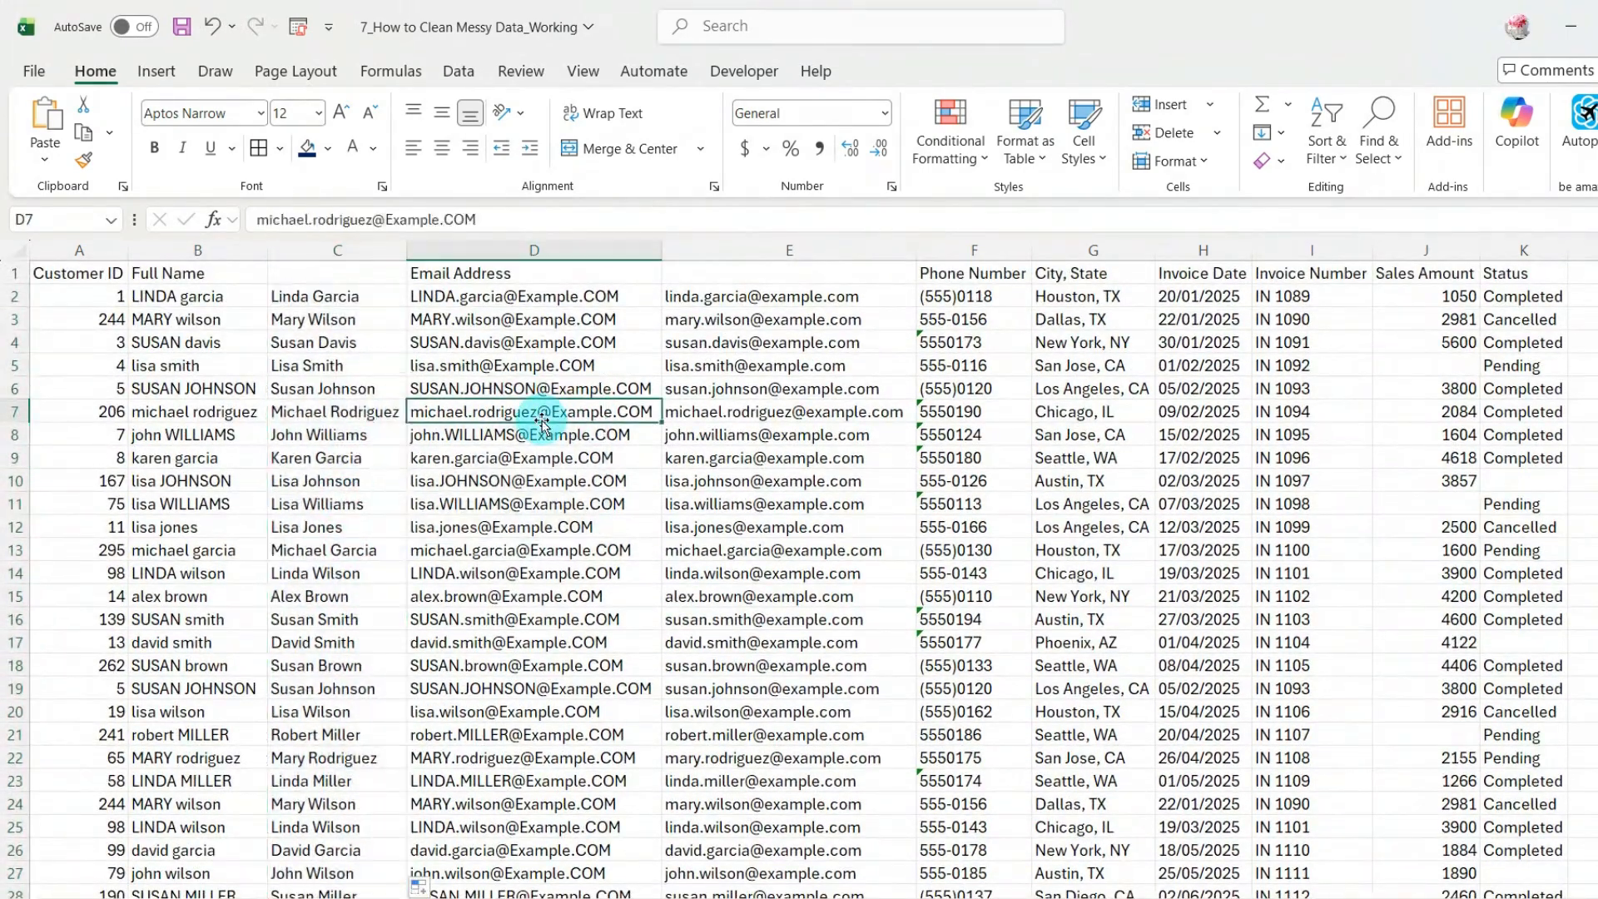
Step: Copy the proper-case names in C2:C31 and paste them as values over the Full Name column, starting at B2
{"action": "left_click", "coordinate": [329, 298]}
{"action": "key", "text": "ctrl+shift+Down"}
{"action": "scroll", "coordinate": [333, 312], "scroll_direction": "down", "scroll_amount": 1}
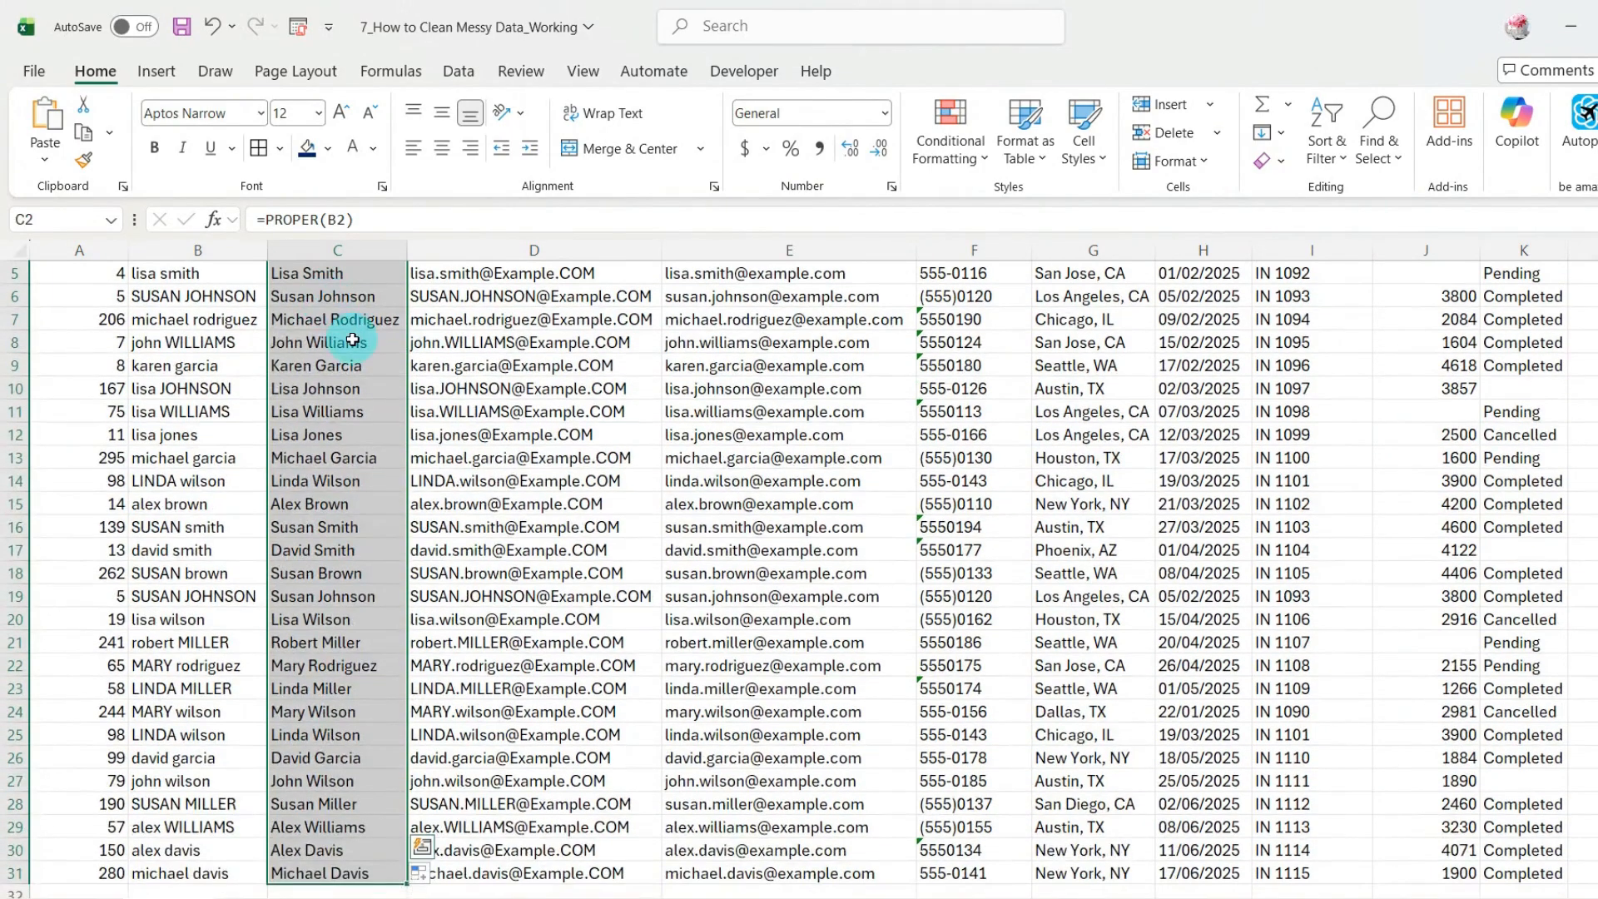
{"action": "scroll", "coordinate": [341, 325], "scroll_direction": "up", "scroll_amount": 1}
{"action": "key", "text": "ctrl+c"}
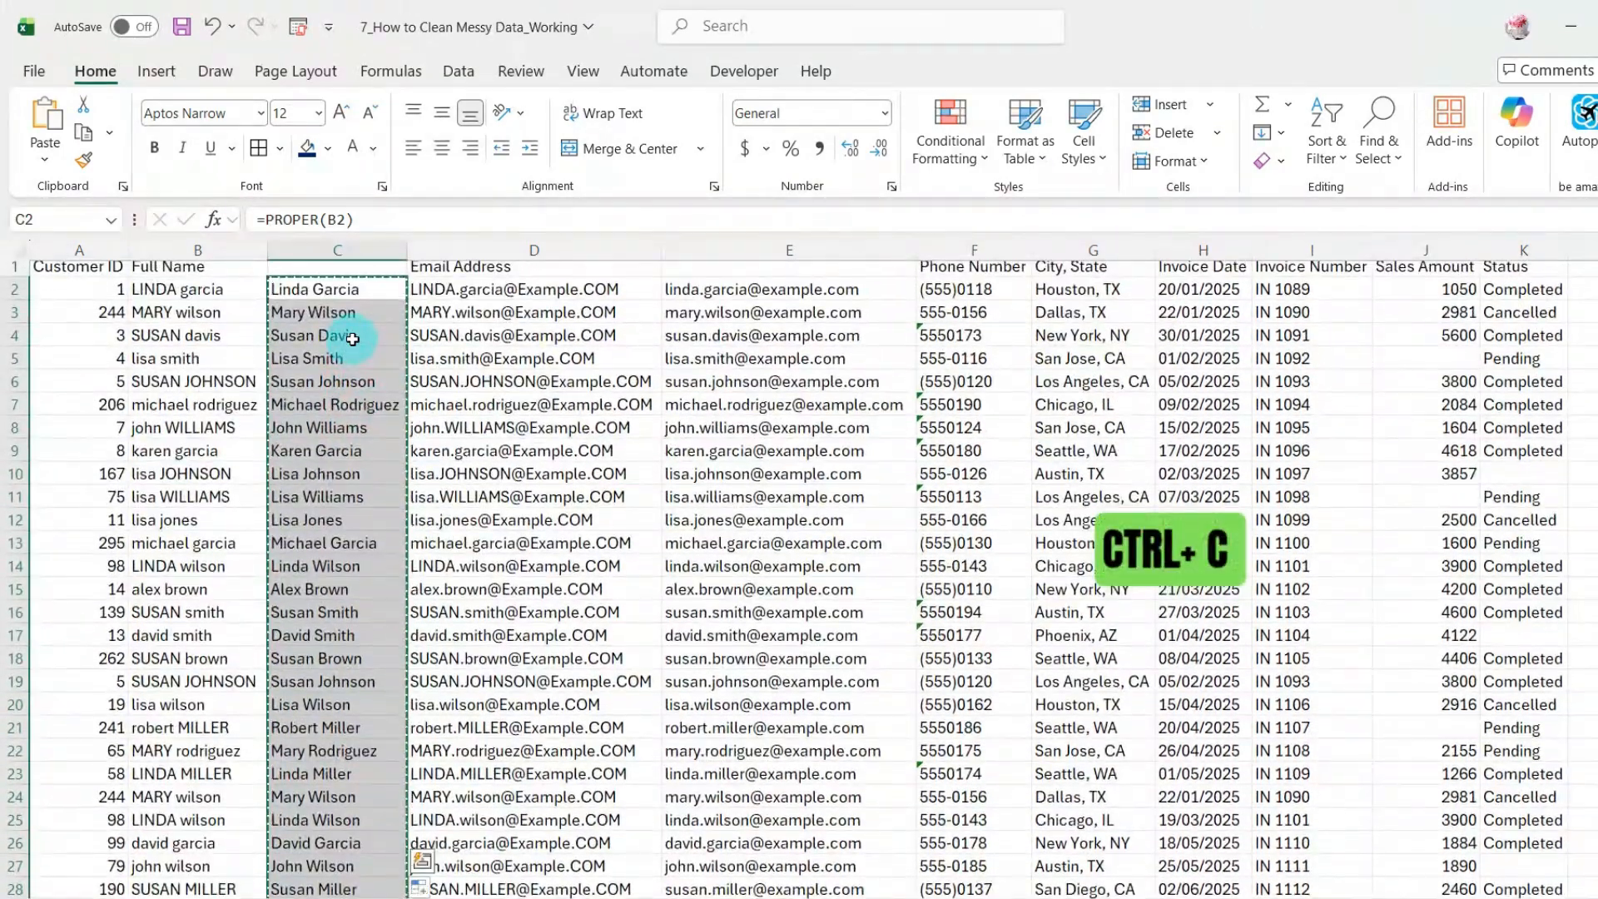
{"action": "left_click", "coordinate": [207, 289]}
{"action": "key", "text": "ctrl+shift+v"}
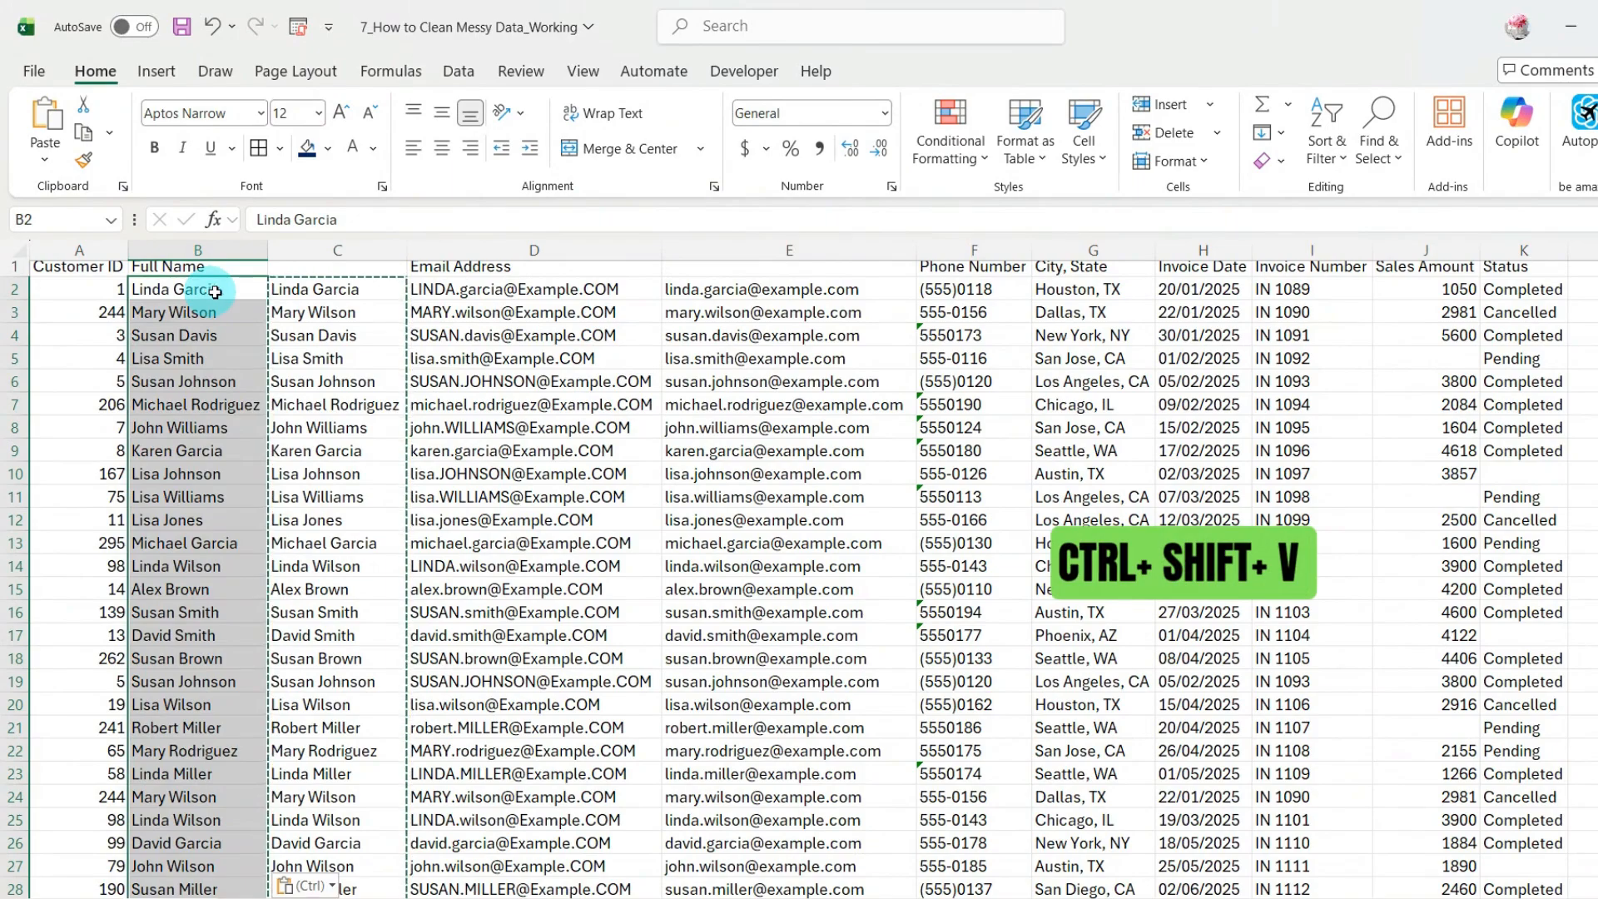
{"action": "left_click", "coordinate": [304, 321]}
Step: Copy the lowercase emails in E2:E31 and paste them as values over the Email Address column, starting at D2
{"action": "left_click", "coordinate": [724, 289]}
{"action": "key", "text": "ctrl+shift+Down"}
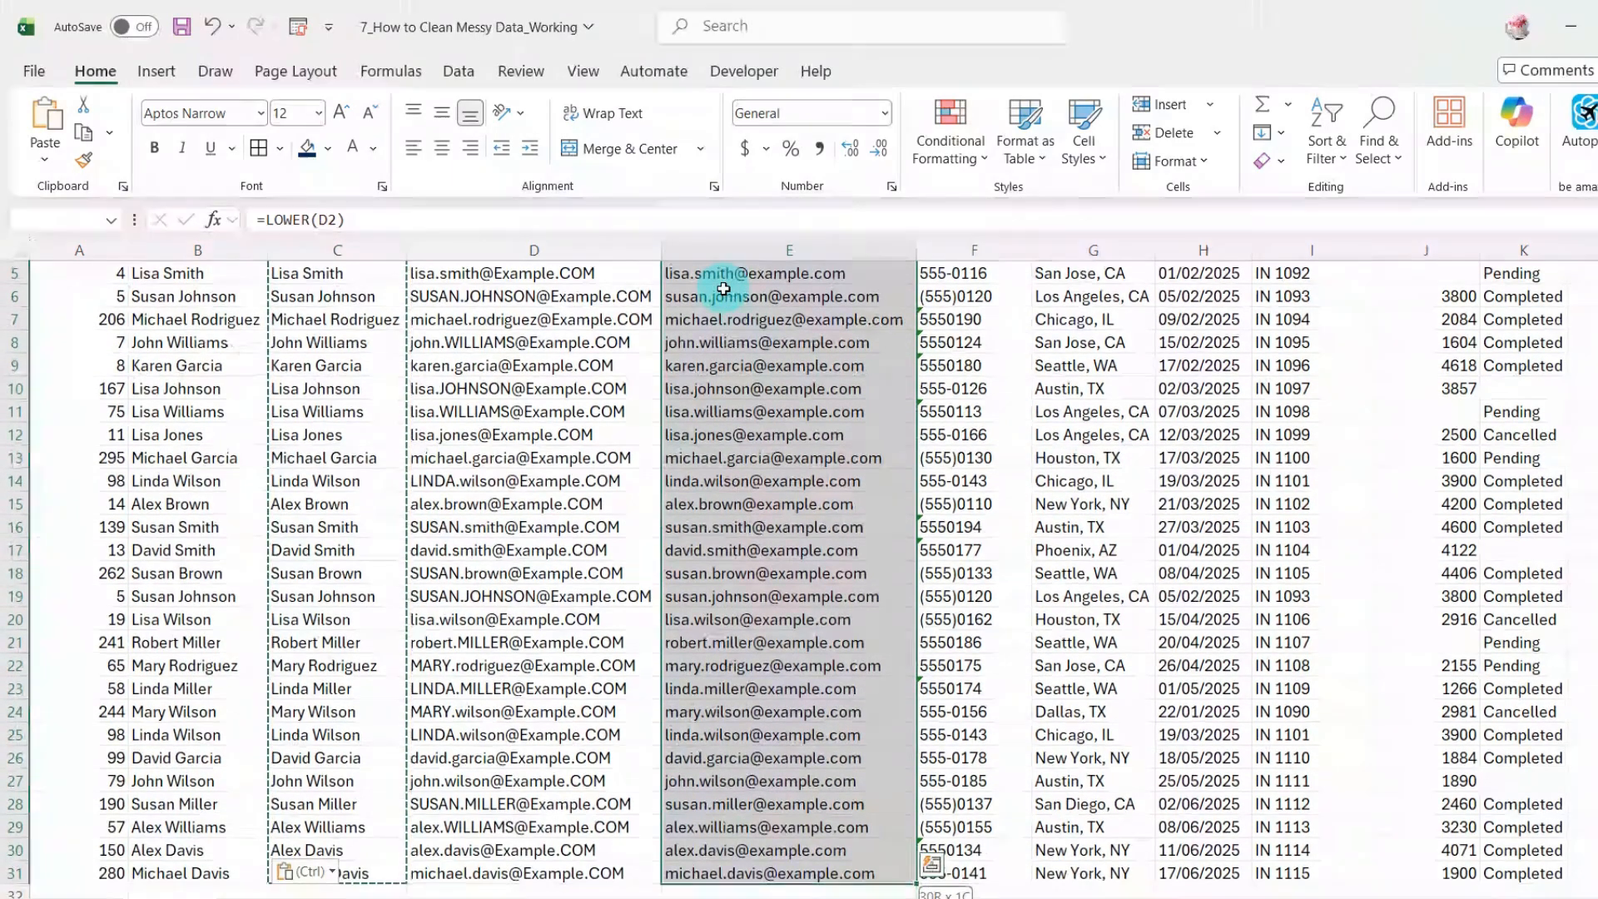
{"action": "key", "text": "ctrl+c"}
{"action": "scroll", "coordinate": [738, 392], "scroll_direction": "up", "scroll_amount": 1}
{"action": "left_click", "coordinate": [525, 297]}
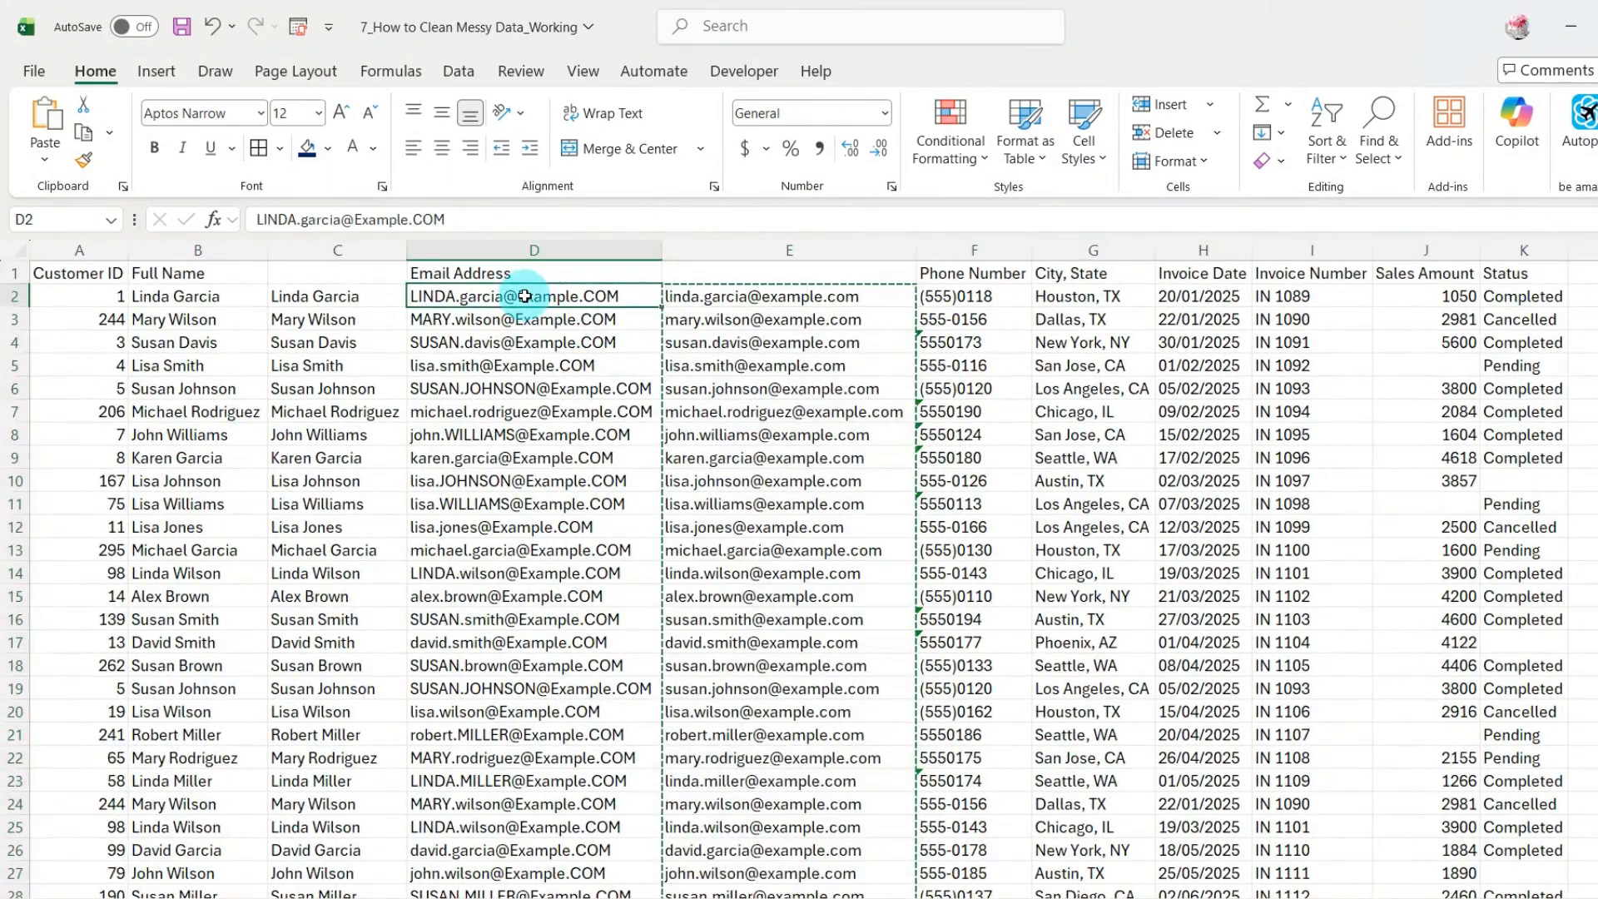
{"action": "key", "text": "ctrl+shift+v"}
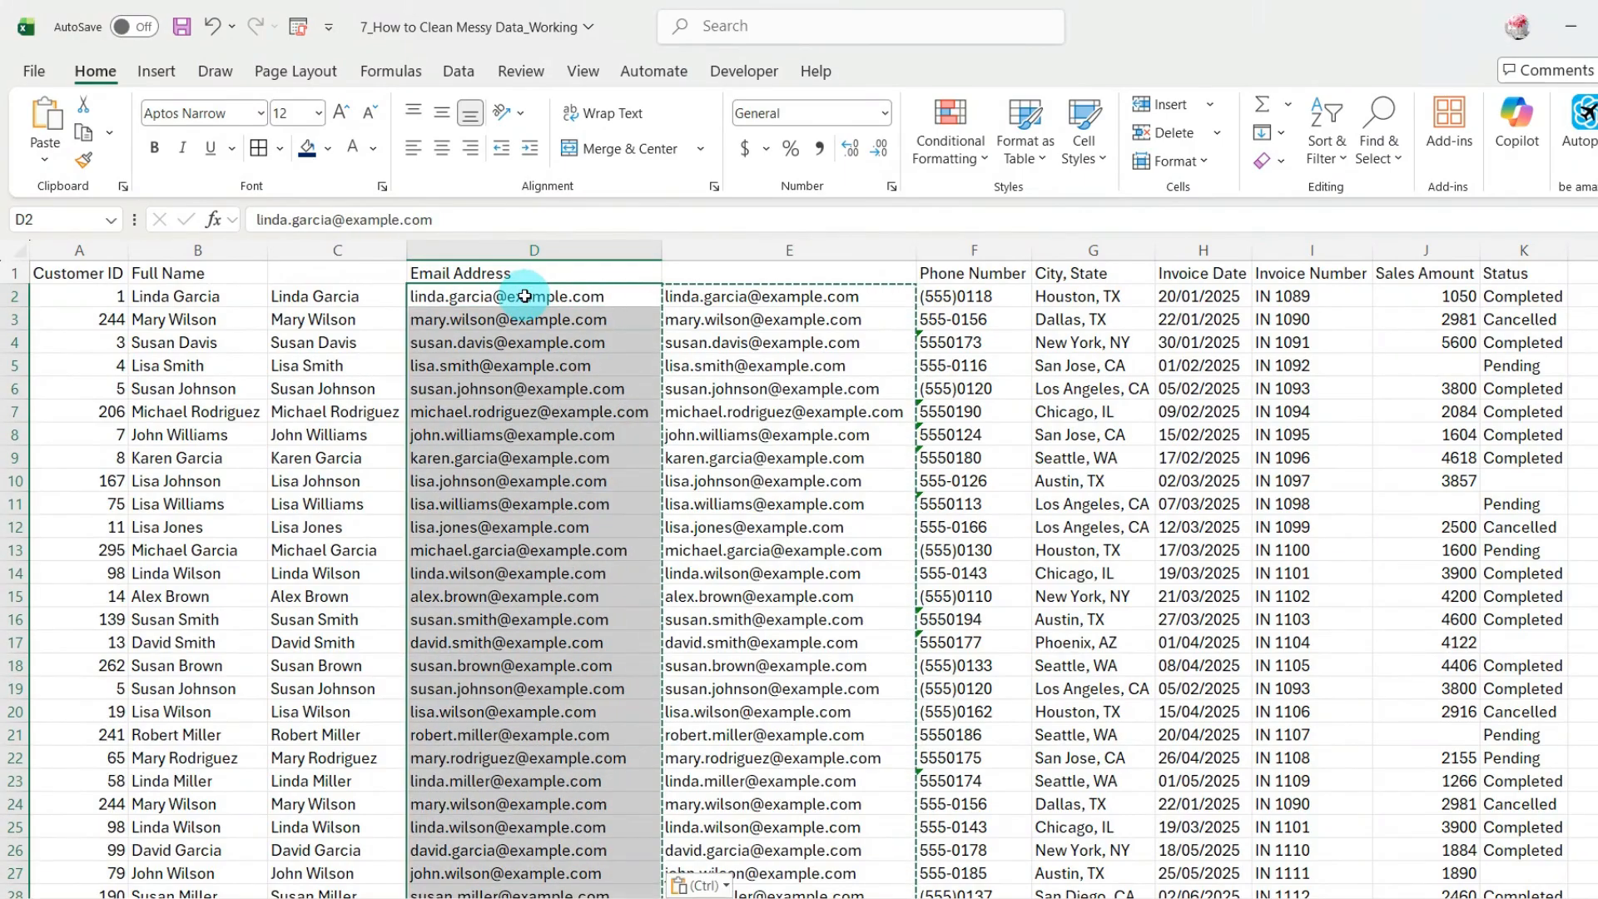
{"action": "left_click", "coordinate": [529, 440]}
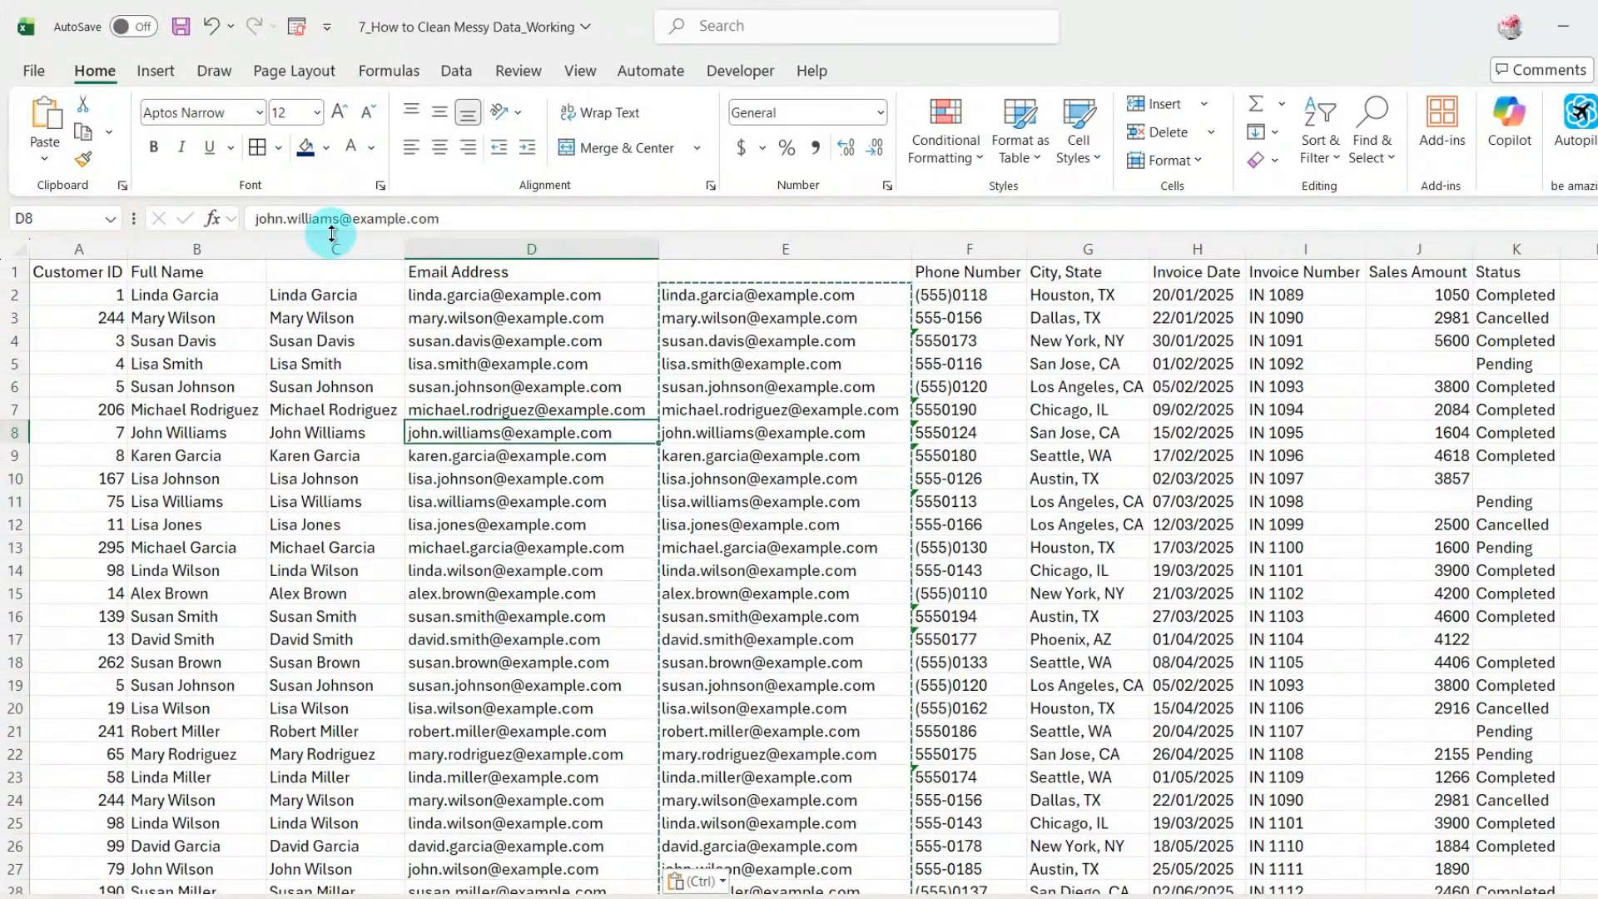
Step: Delete the two helper columns holding the PROPER and LOWER formulas
{"action": "left_click", "coordinate": [332, 237]}
{"action": "key", "text": "ctrl+minus"}
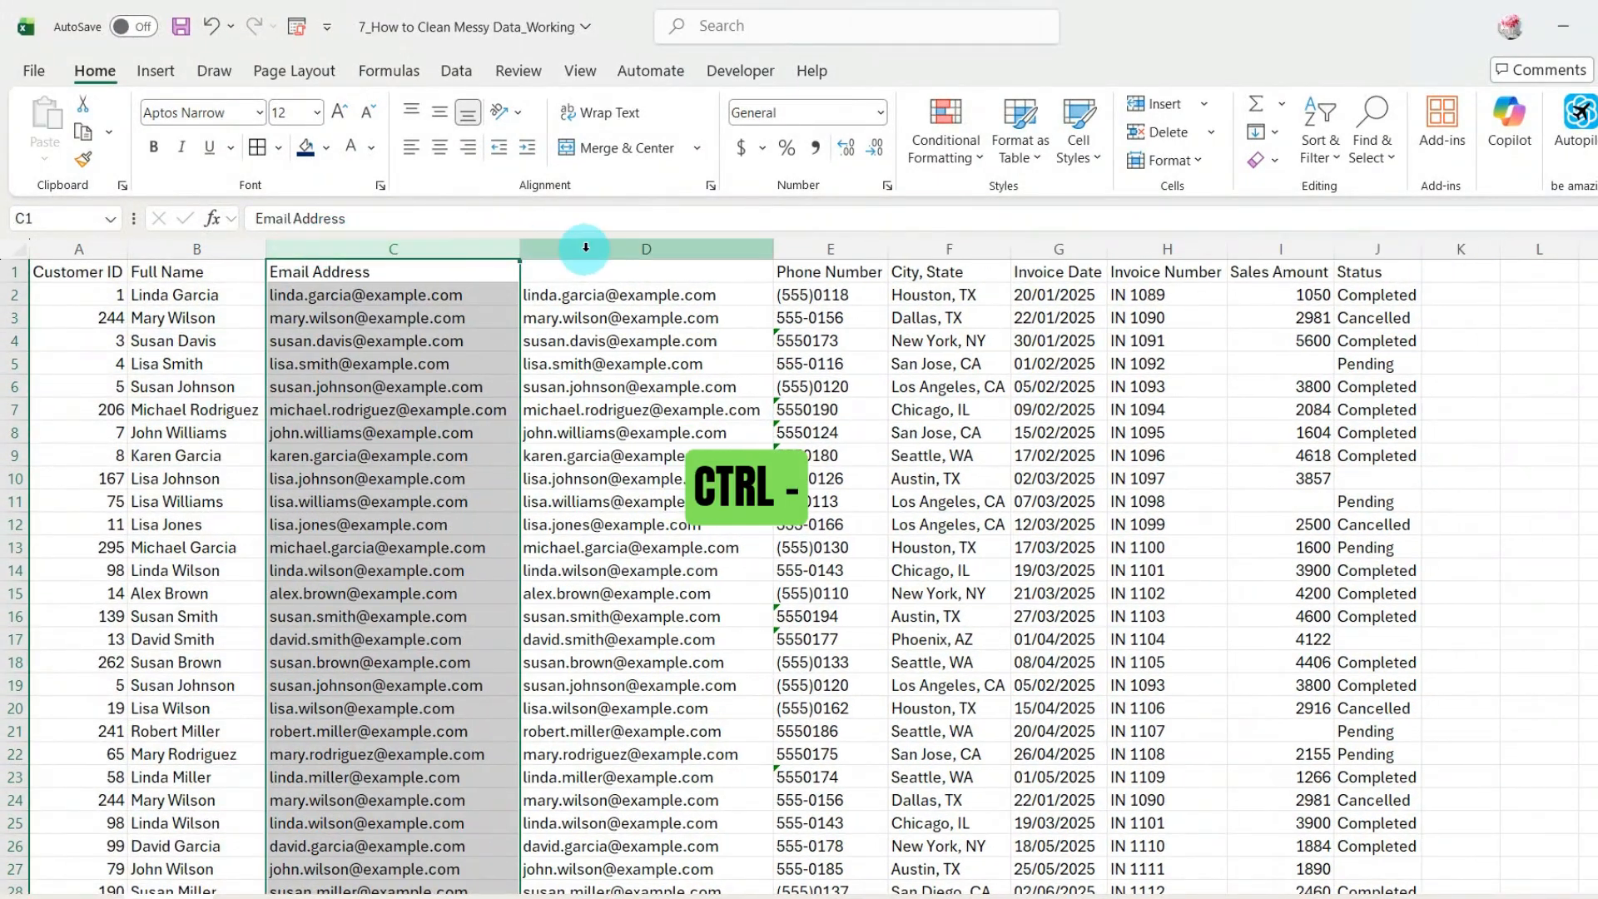
{"action": "left_click", "coordinate": [605, 247]}
{"action": "key", "text": "ctrl+minus"}
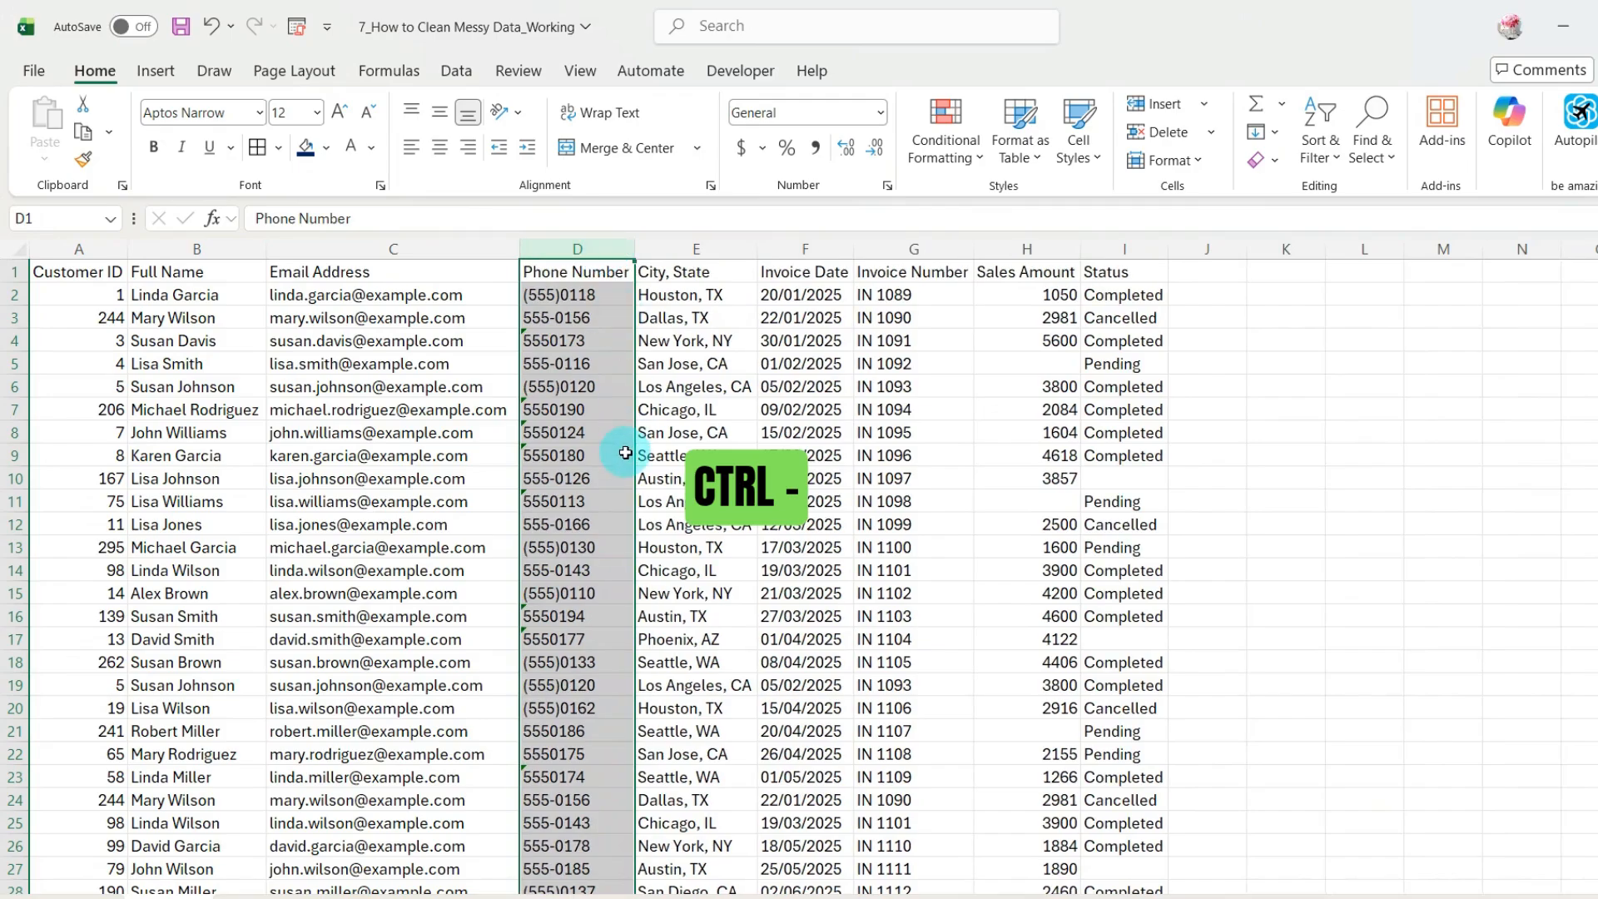
{"action": "left_click", "coordinate": [464, 455]}
{"action": "scroll", "coordinate": [466, 455], "scroll_direction": "down", "scroll_amount": 3}
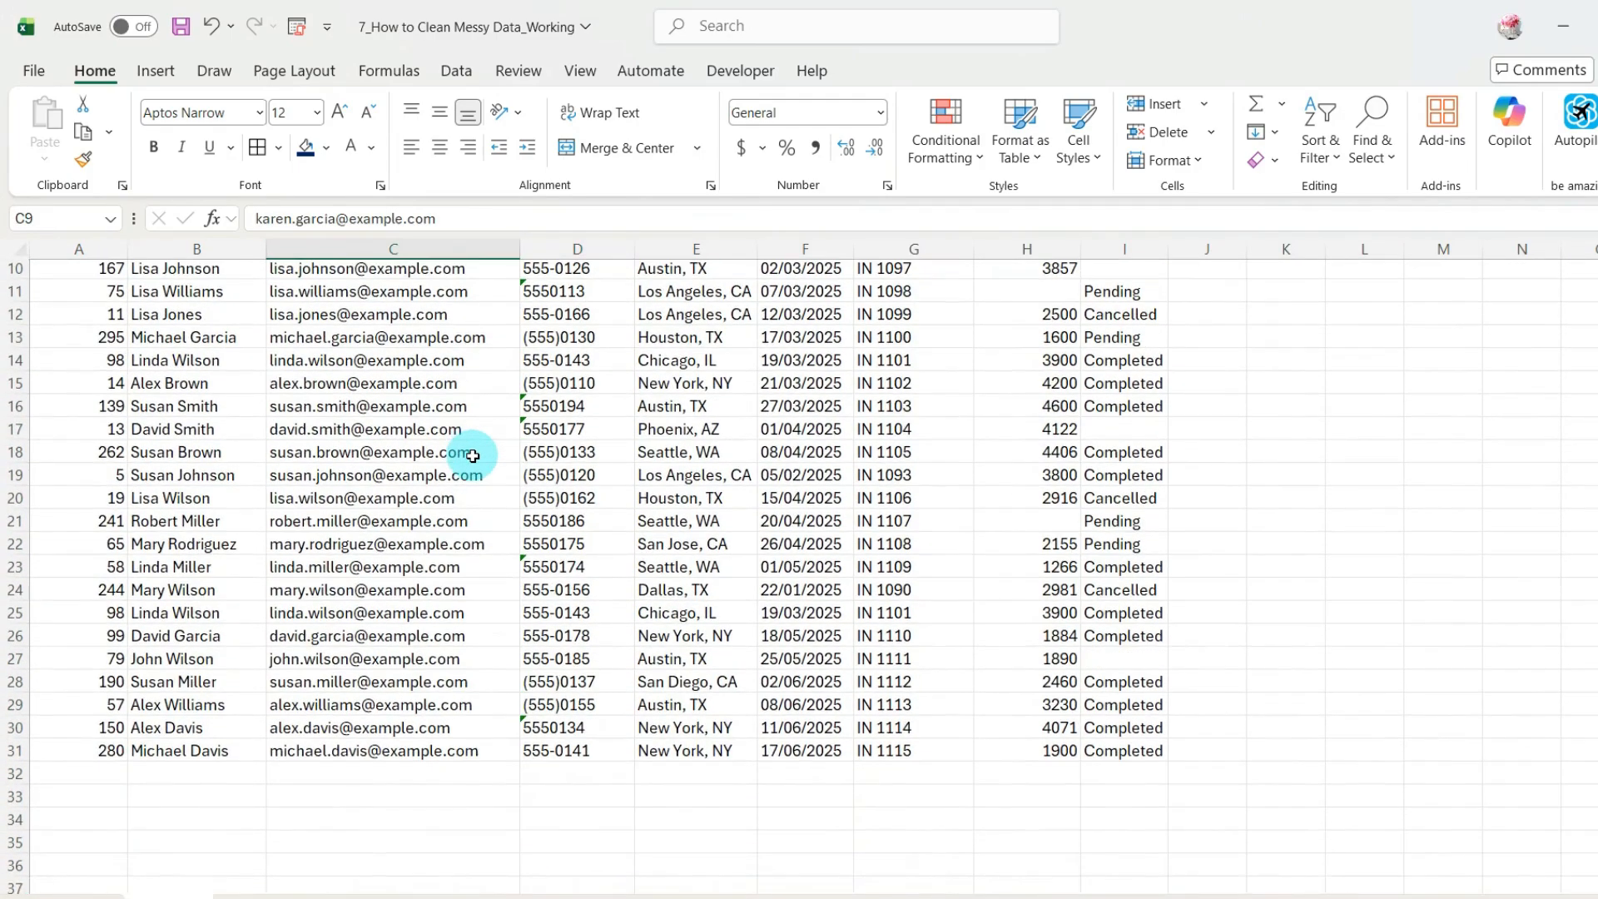
{"action": "scroll", "coordinate": [473, 455], "scroll_direction": "up", "scroll_amount": 3}
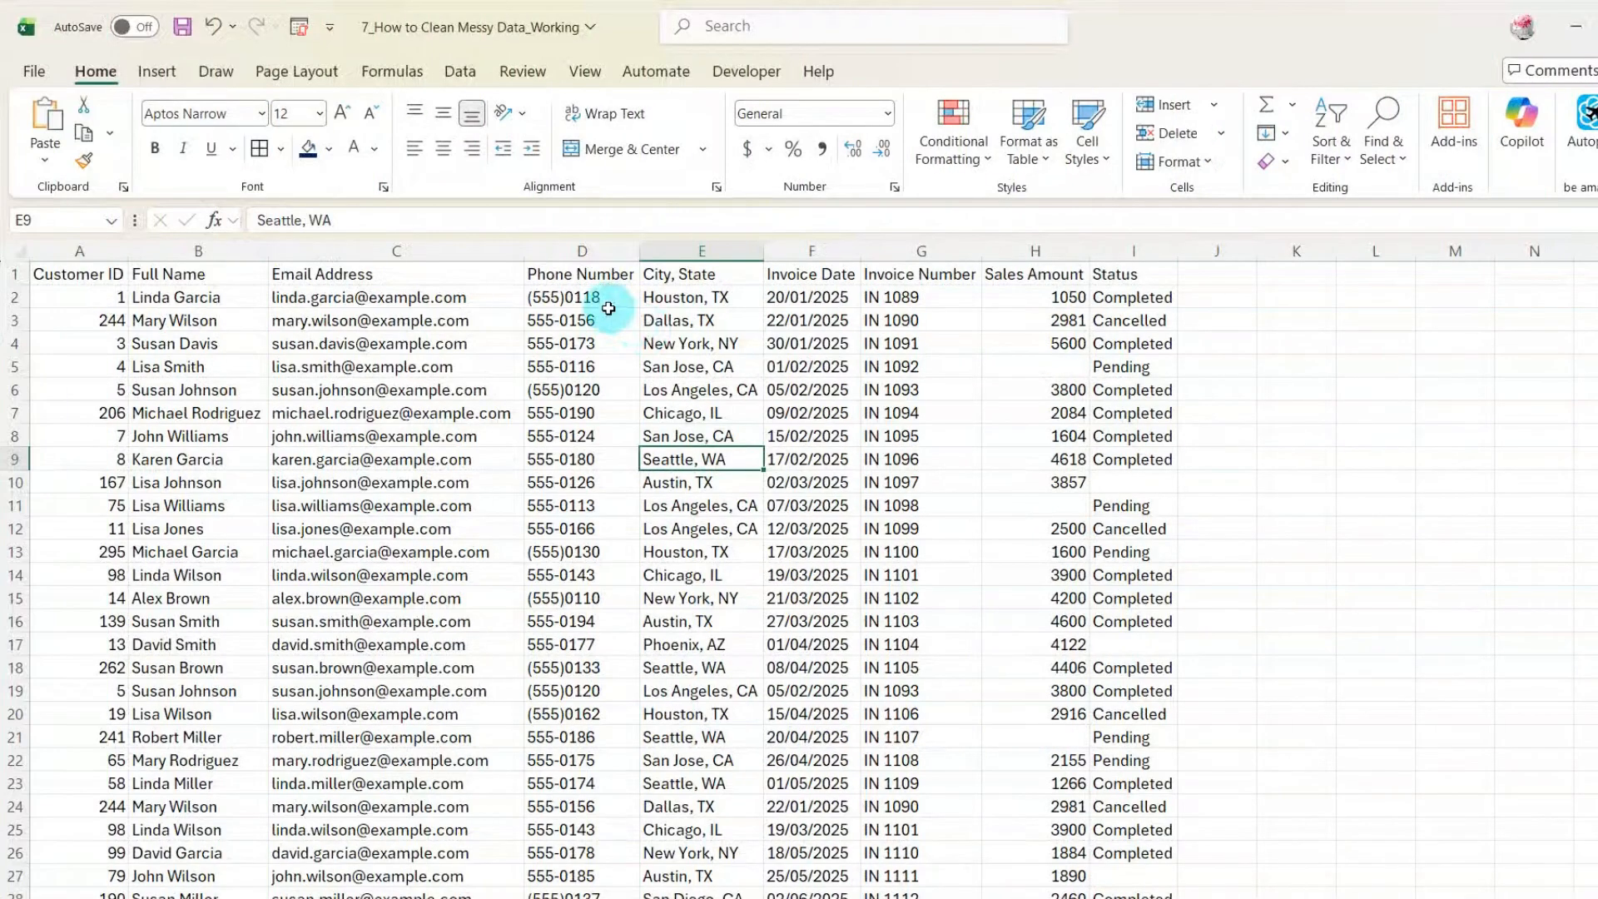
Step: Replace every opening parenthesis "(" in the Phone Number column with a space using Find and Replace
{"action": "left_click", "coordinate": [609, 304]}
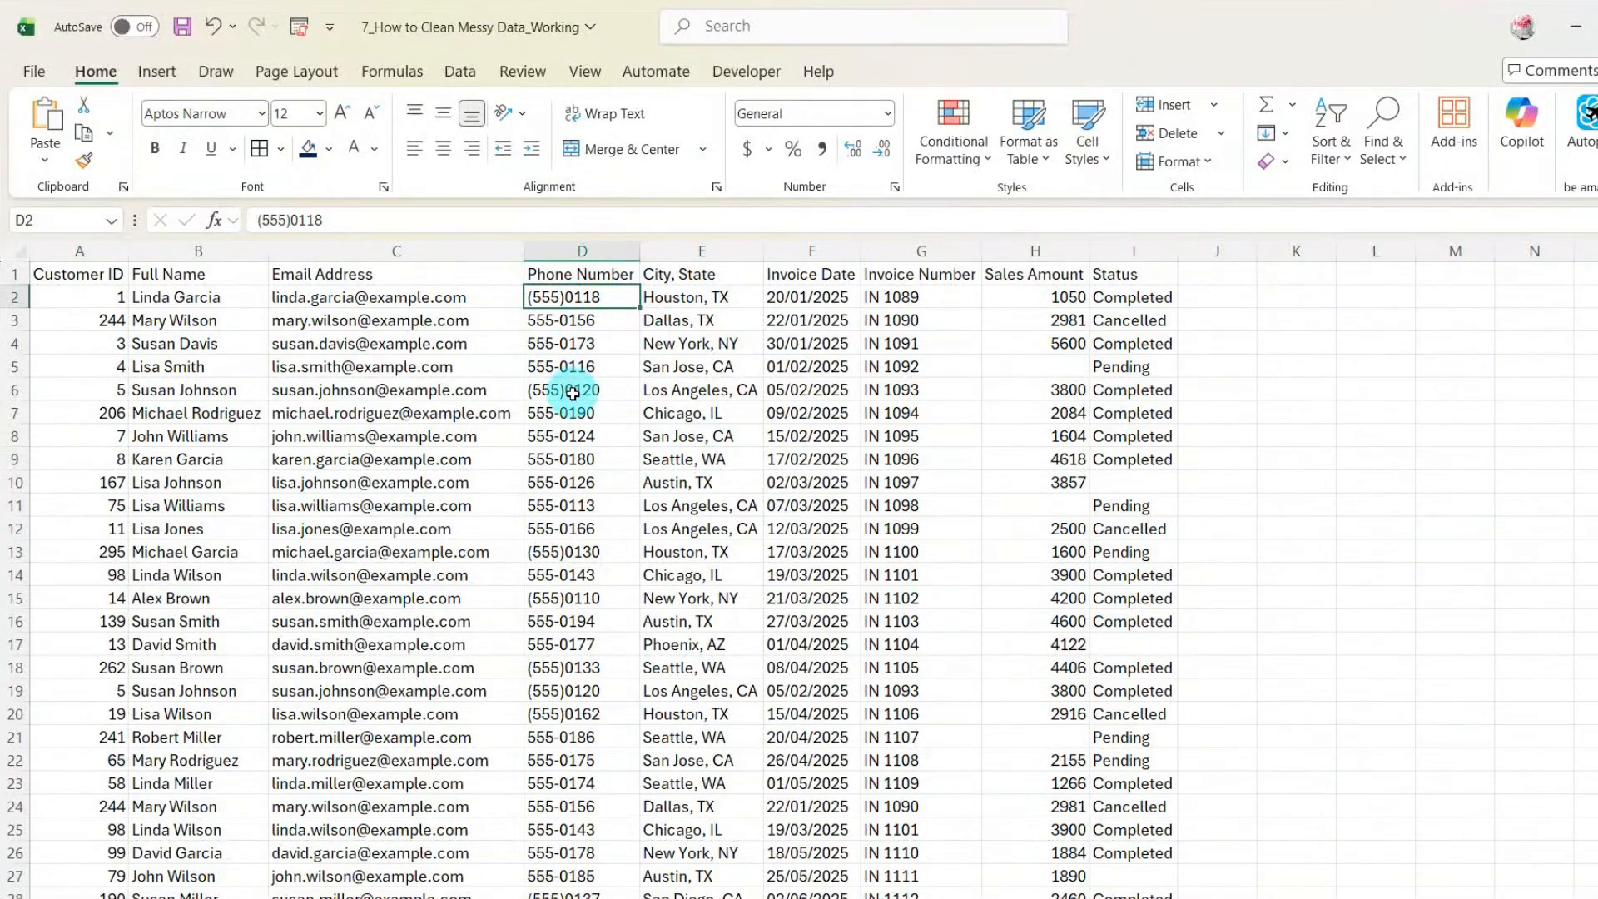
{"action": "left_click", "coordinate": [571, 393]}
{"action": "left_click", "coordinate": [565, 554]}
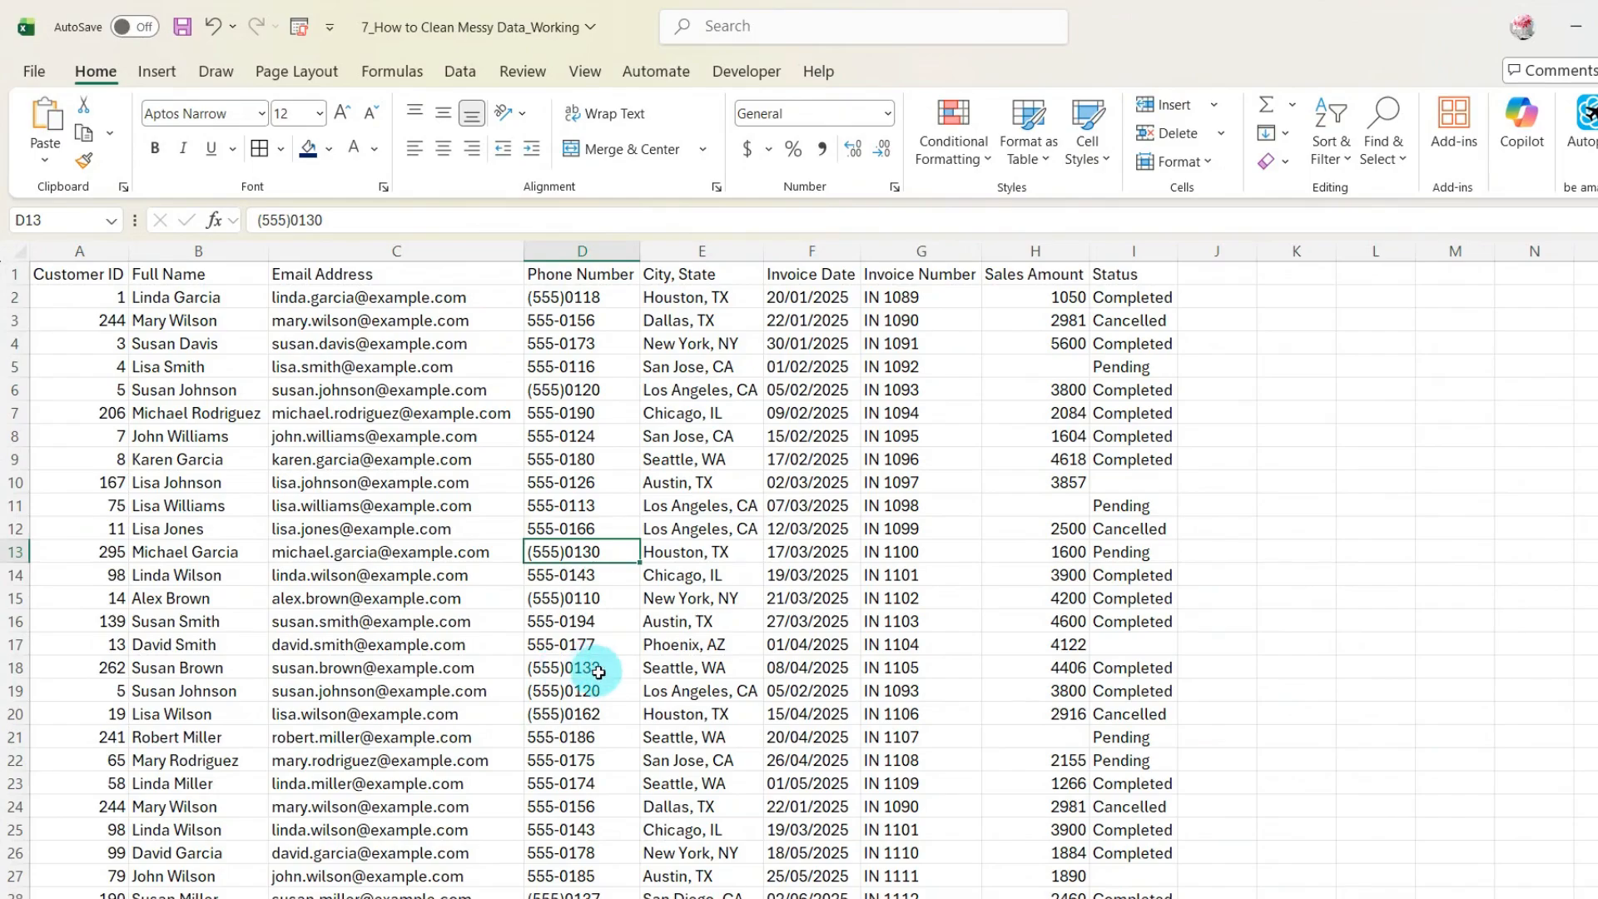
{"action": "left_click", "coordinate": [609, 250]}
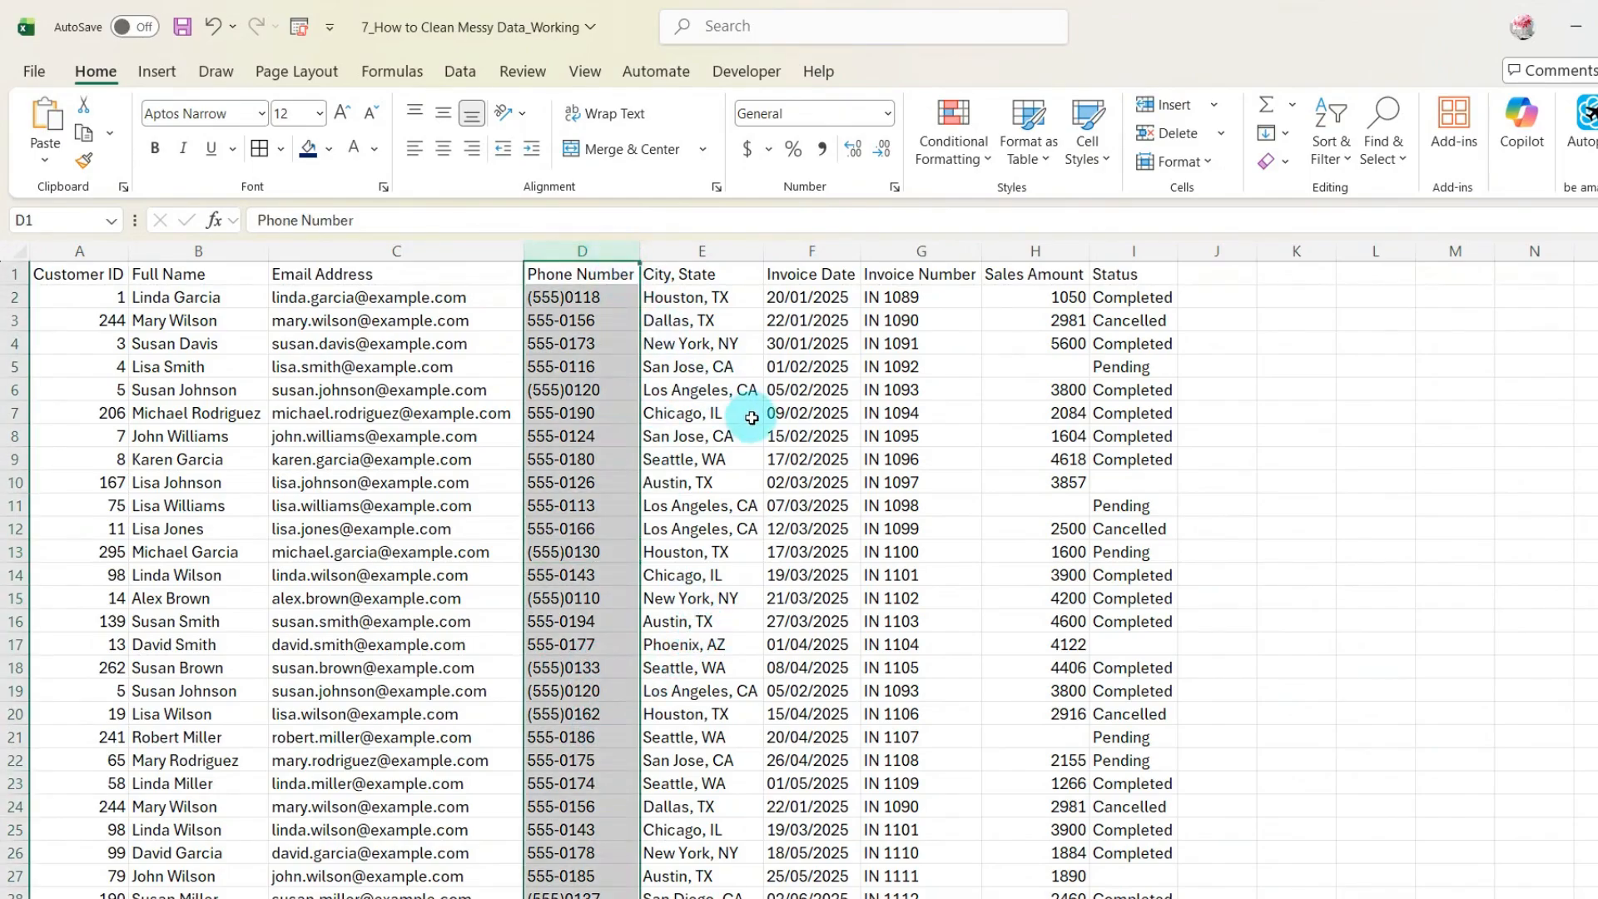
{"action": "key", "text": "ctrl+h"}
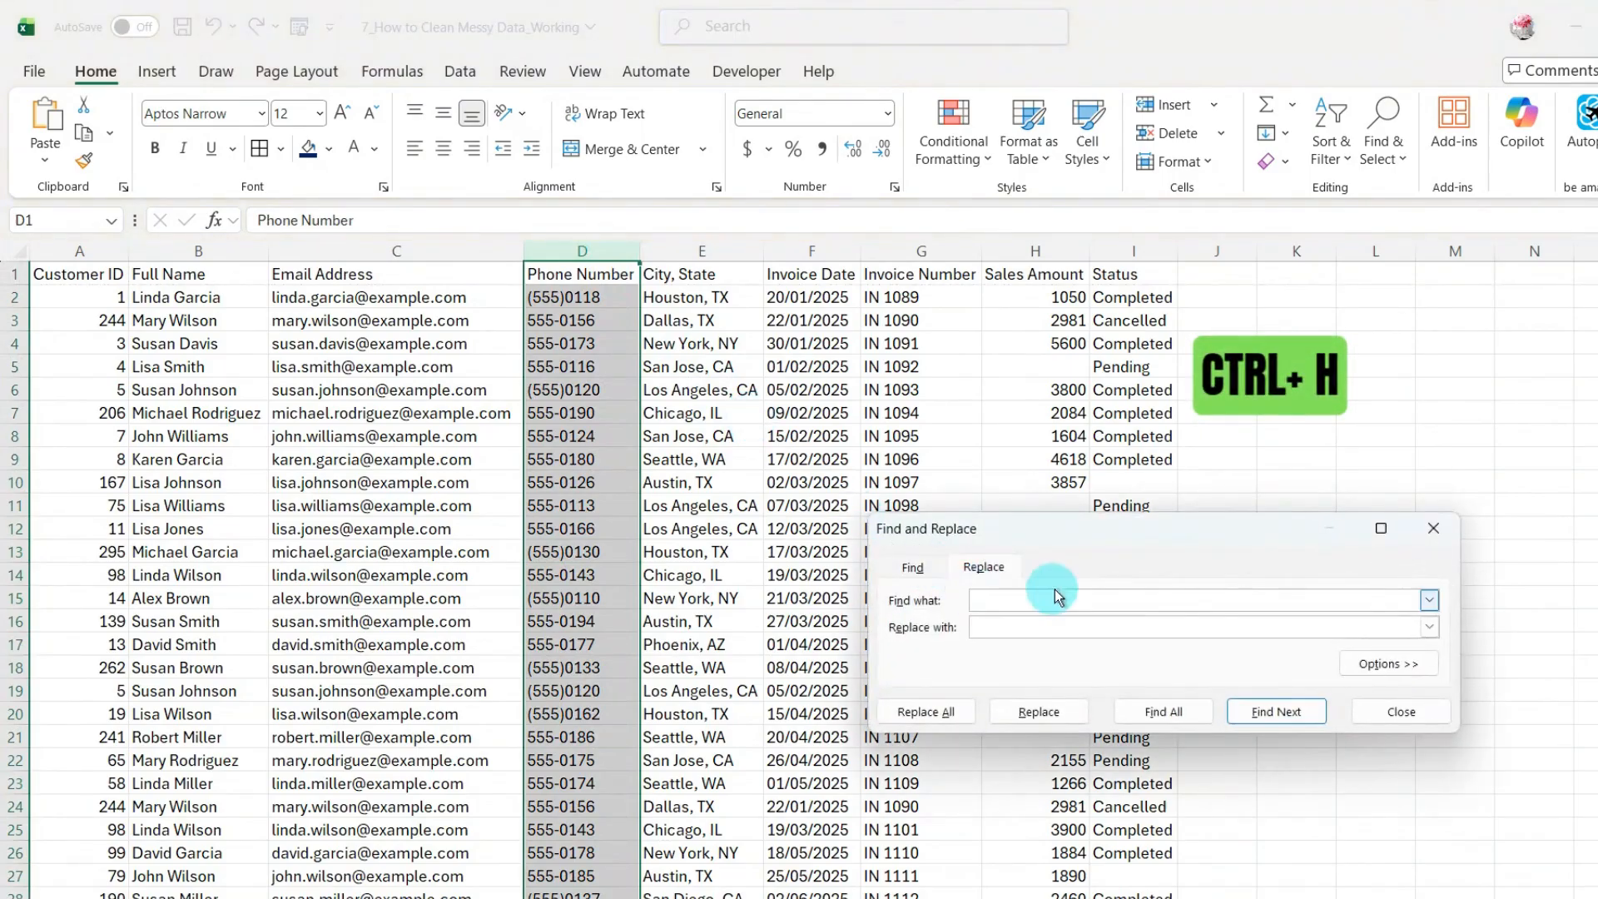
{"action": "type", "text": "("}
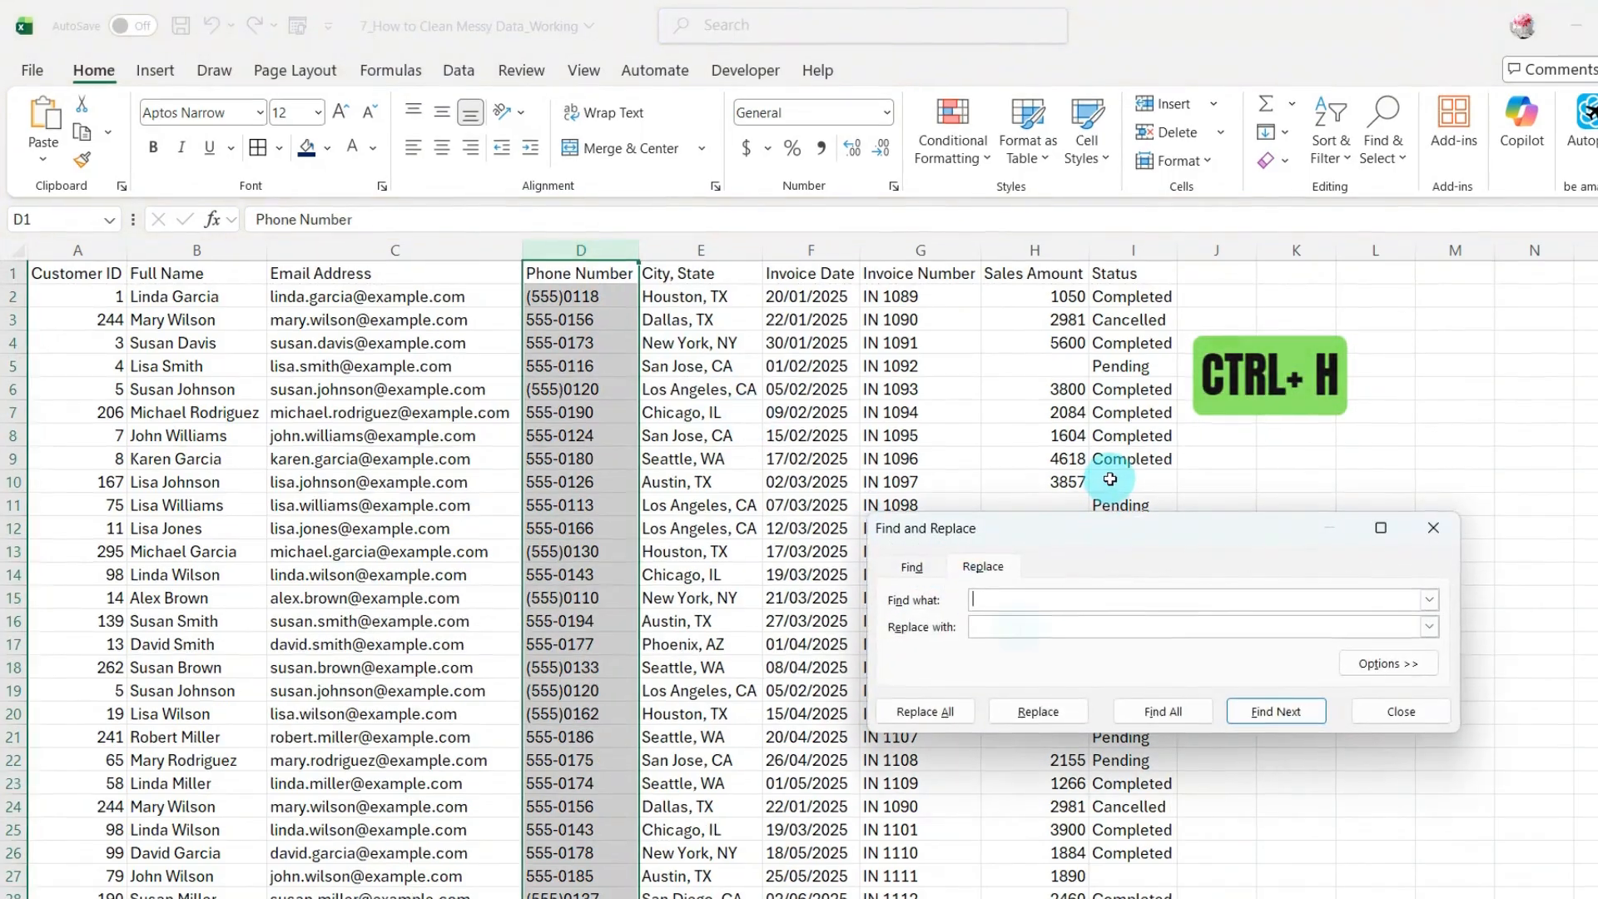
{"action": "left_click", "coordinate": [1032, 627]}
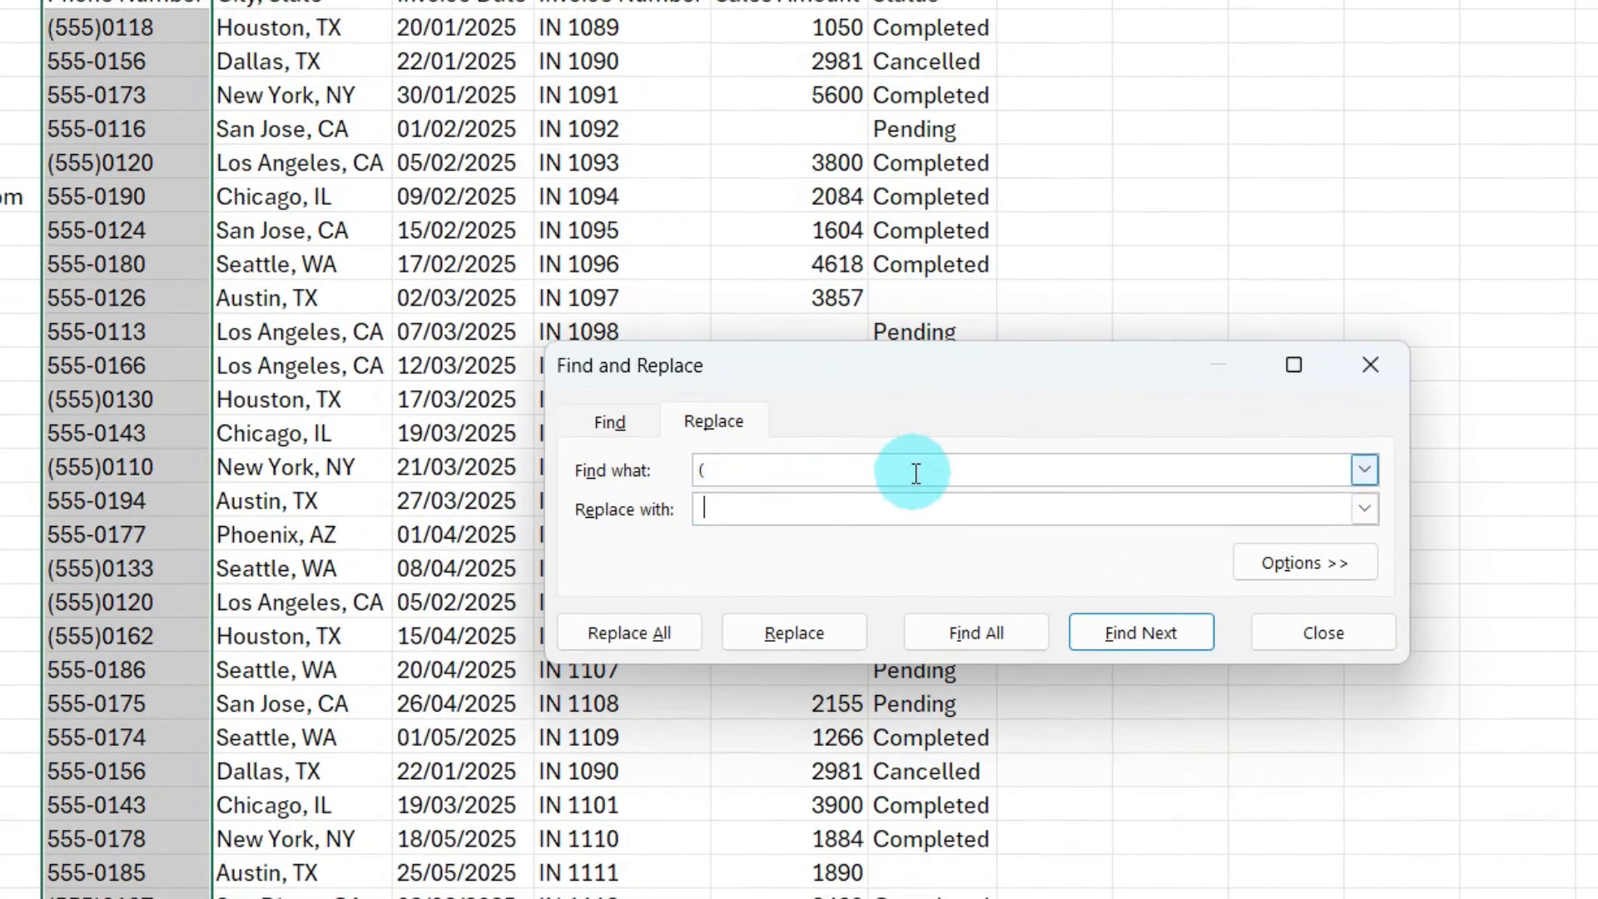
{"action": "left_click", "coordinate": [631, 633]}
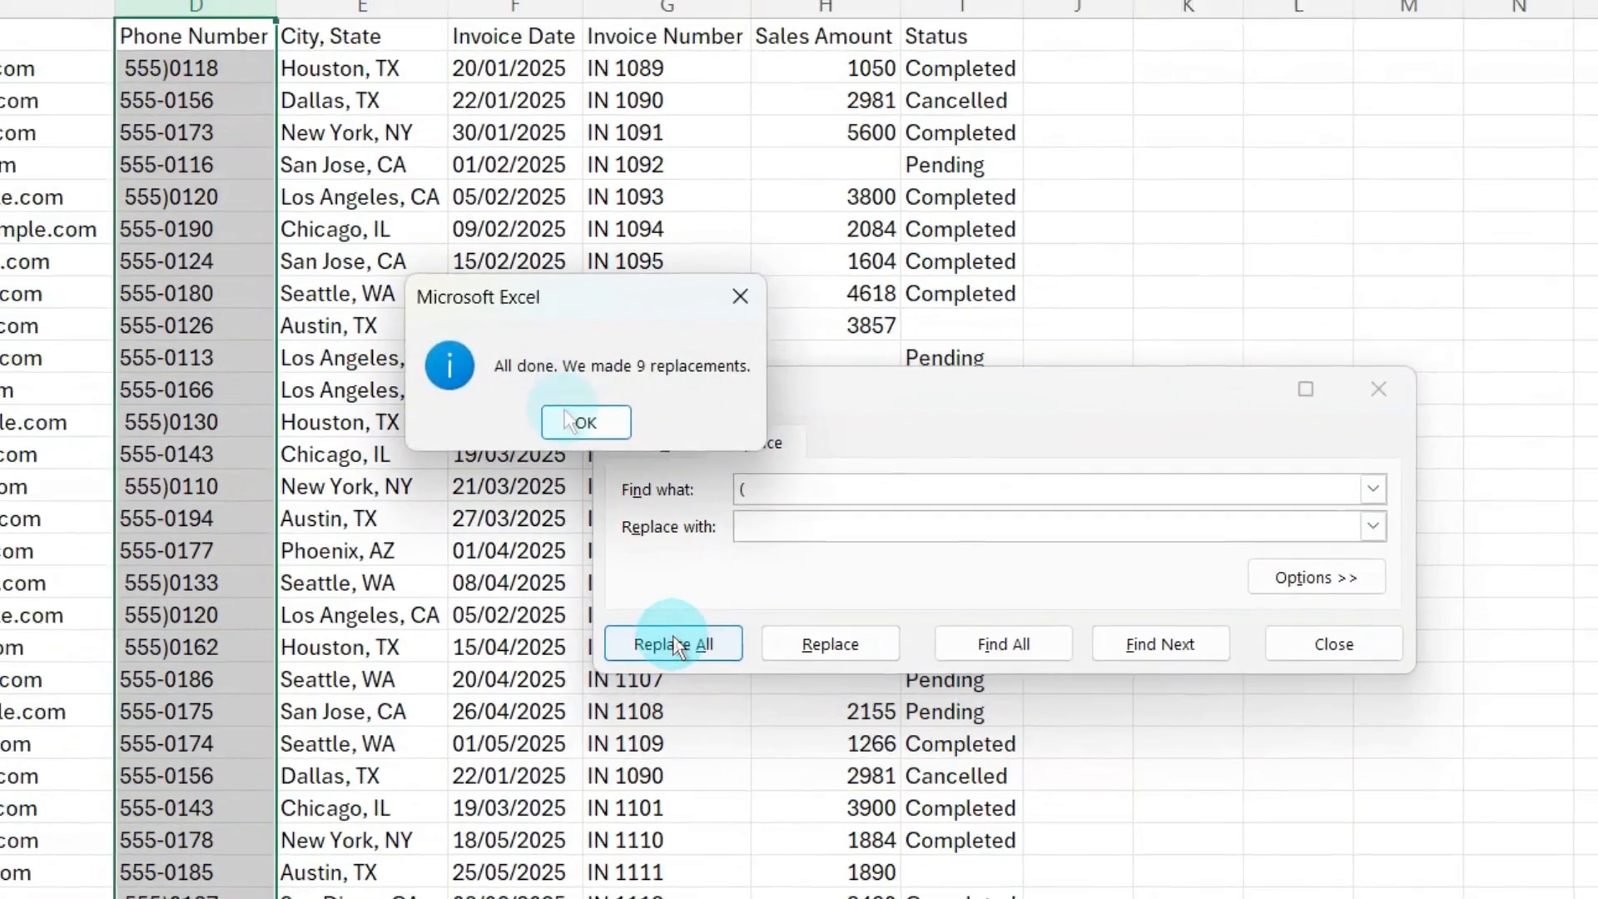
{"action": "left_click", "coordinate": [586, 422]}
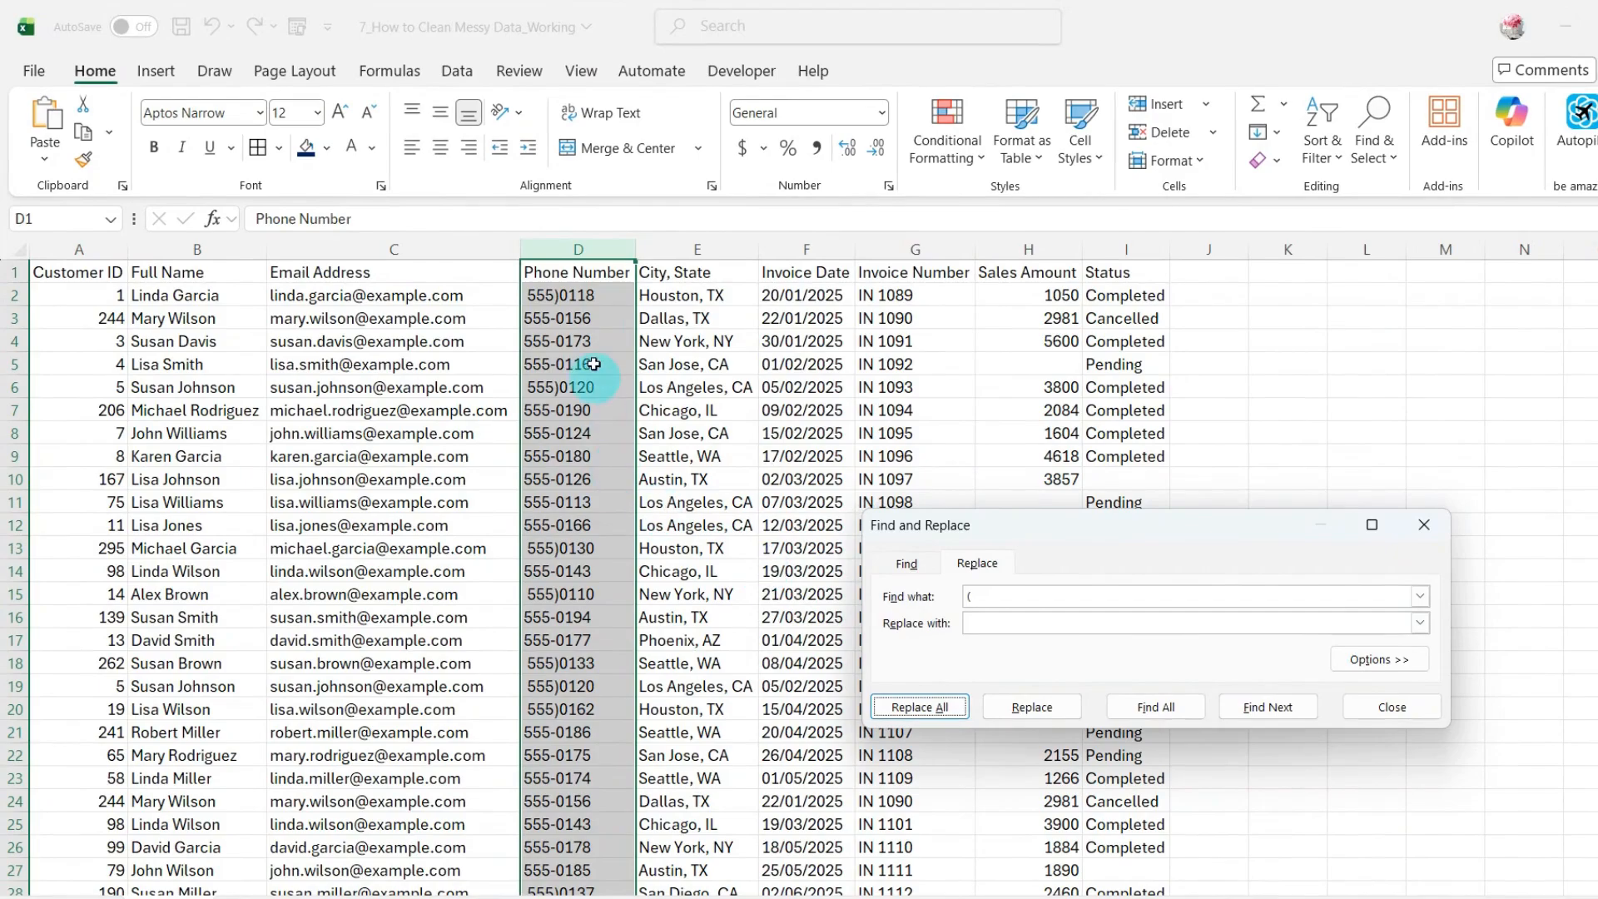
Step: Replace every closing parenthesis ")" in the Phone Number column with a hyphen "-" and close Find and Replace
{"action": "scroll", "coordinate": [574, 488], "scroll_direction": "down", "scroll_amount": 3}
{"action": "scroll", "coordinate": [574, 489], "scroll_direction": "up", "scroll_amount": 3}
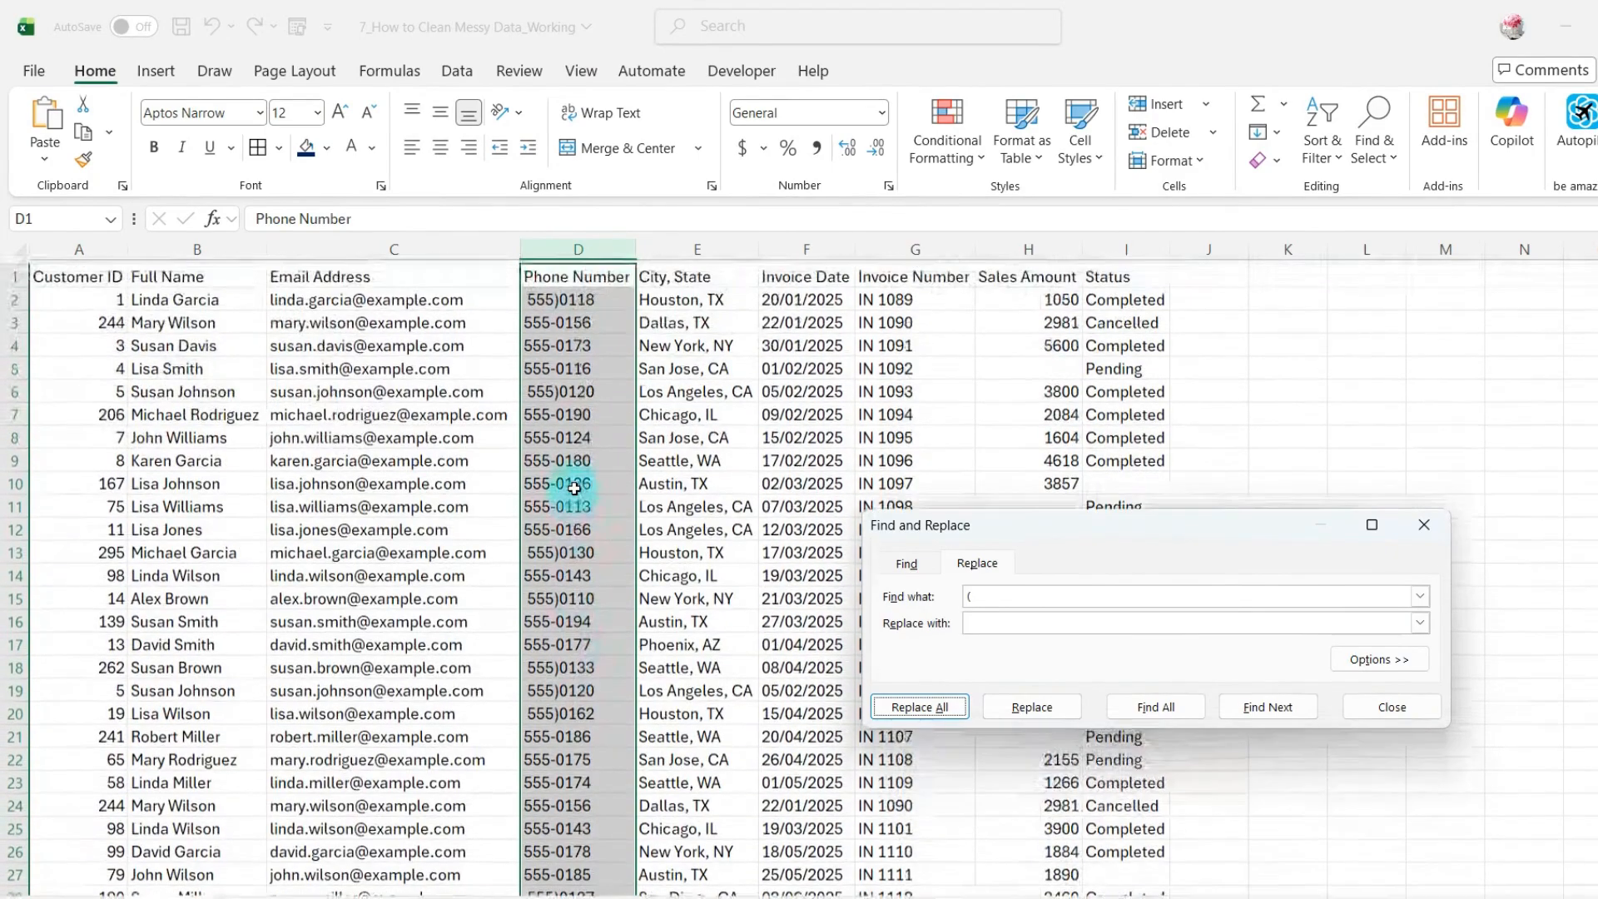
{"action": "left_click", "coordinate": [977, 599]}
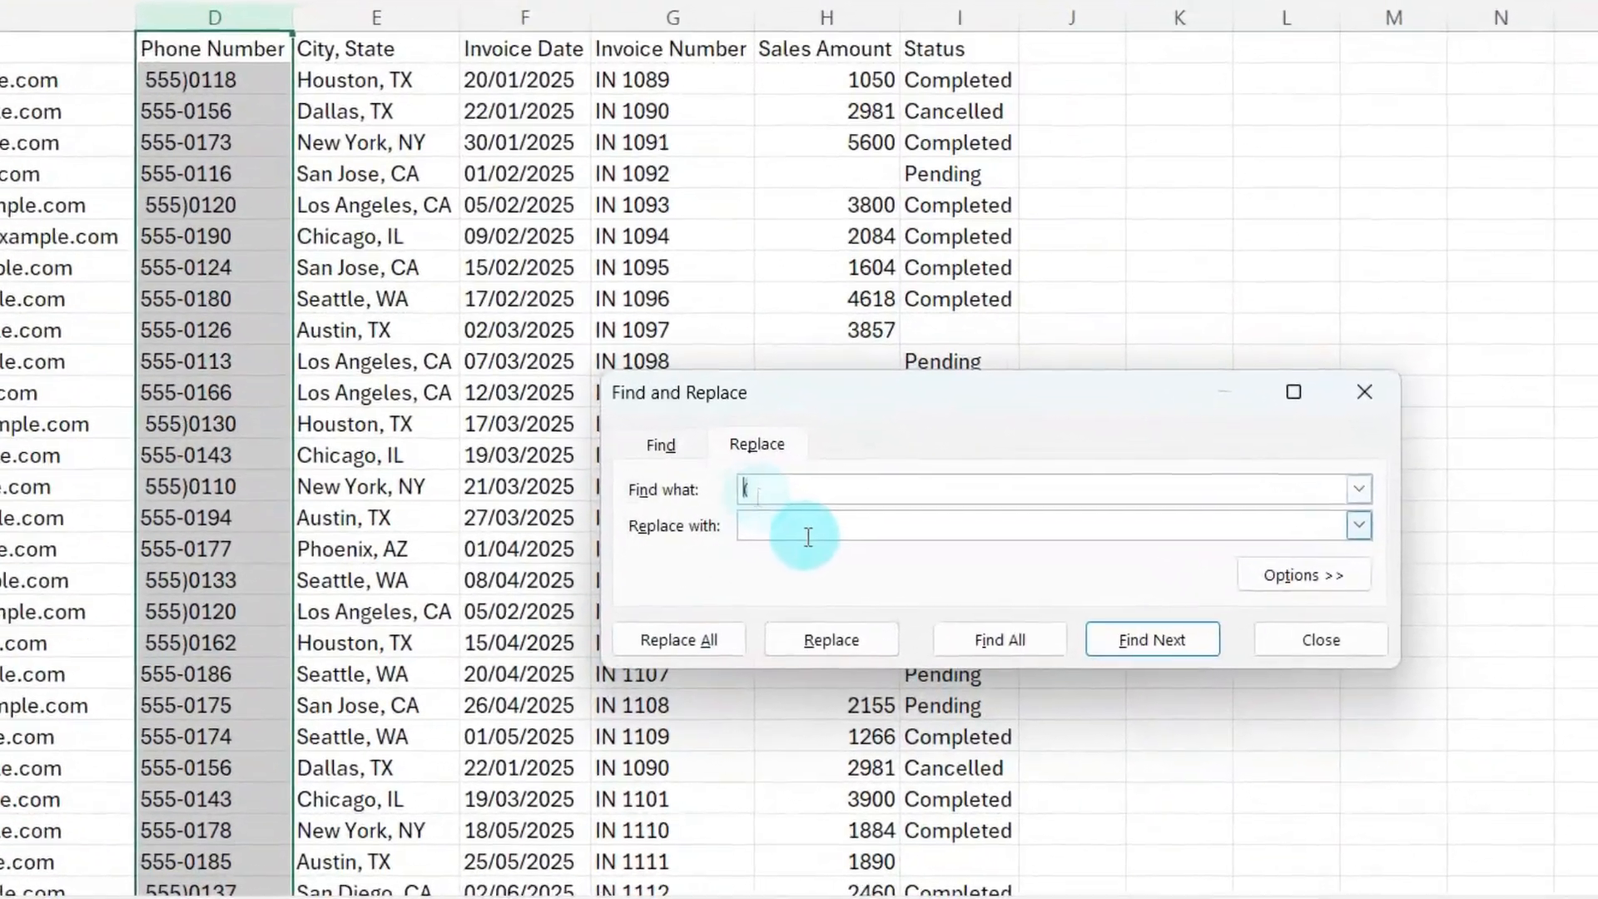
{"action": "type", "text": ")"}
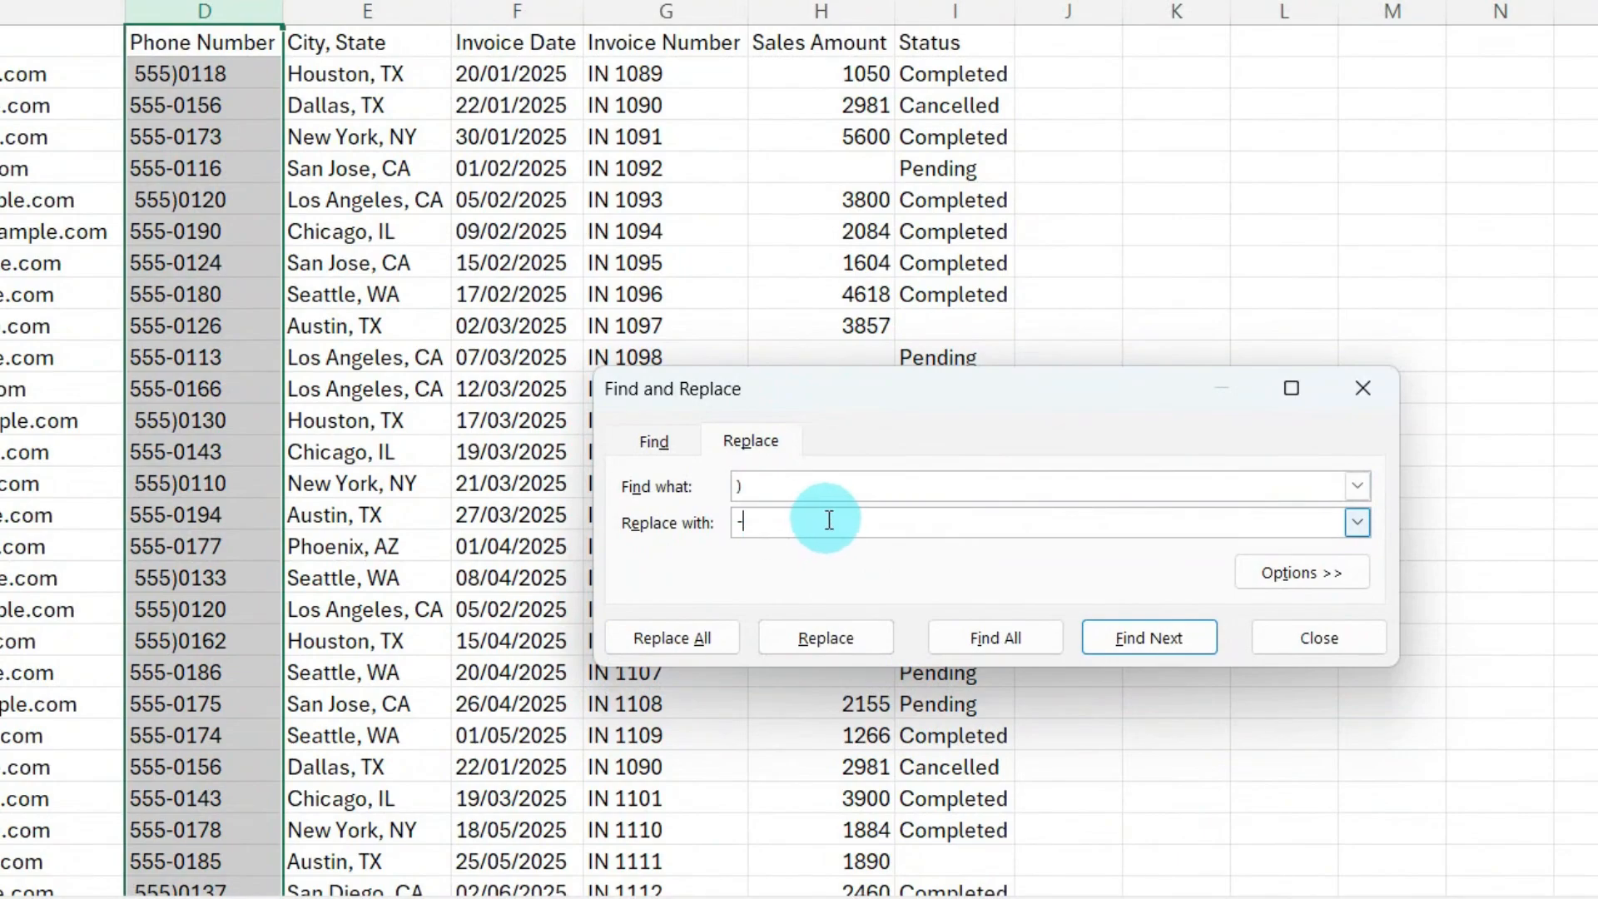
{"action": "left_click", "coordinate": [707, 629]}
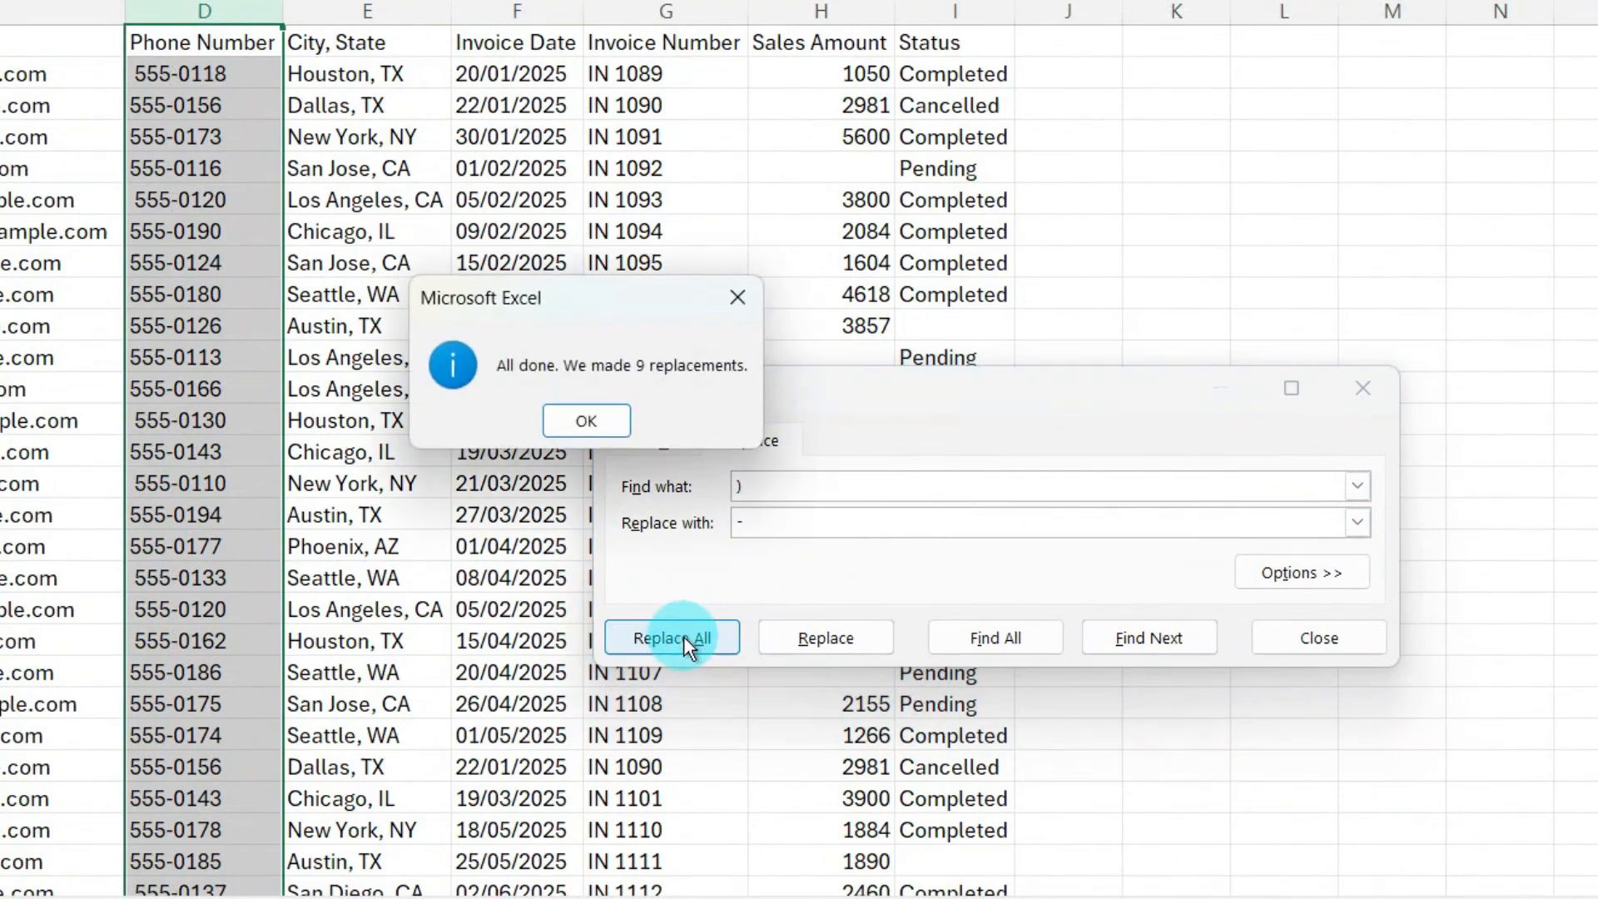
{"action": "left_click", "coordinate": [663, 421]}
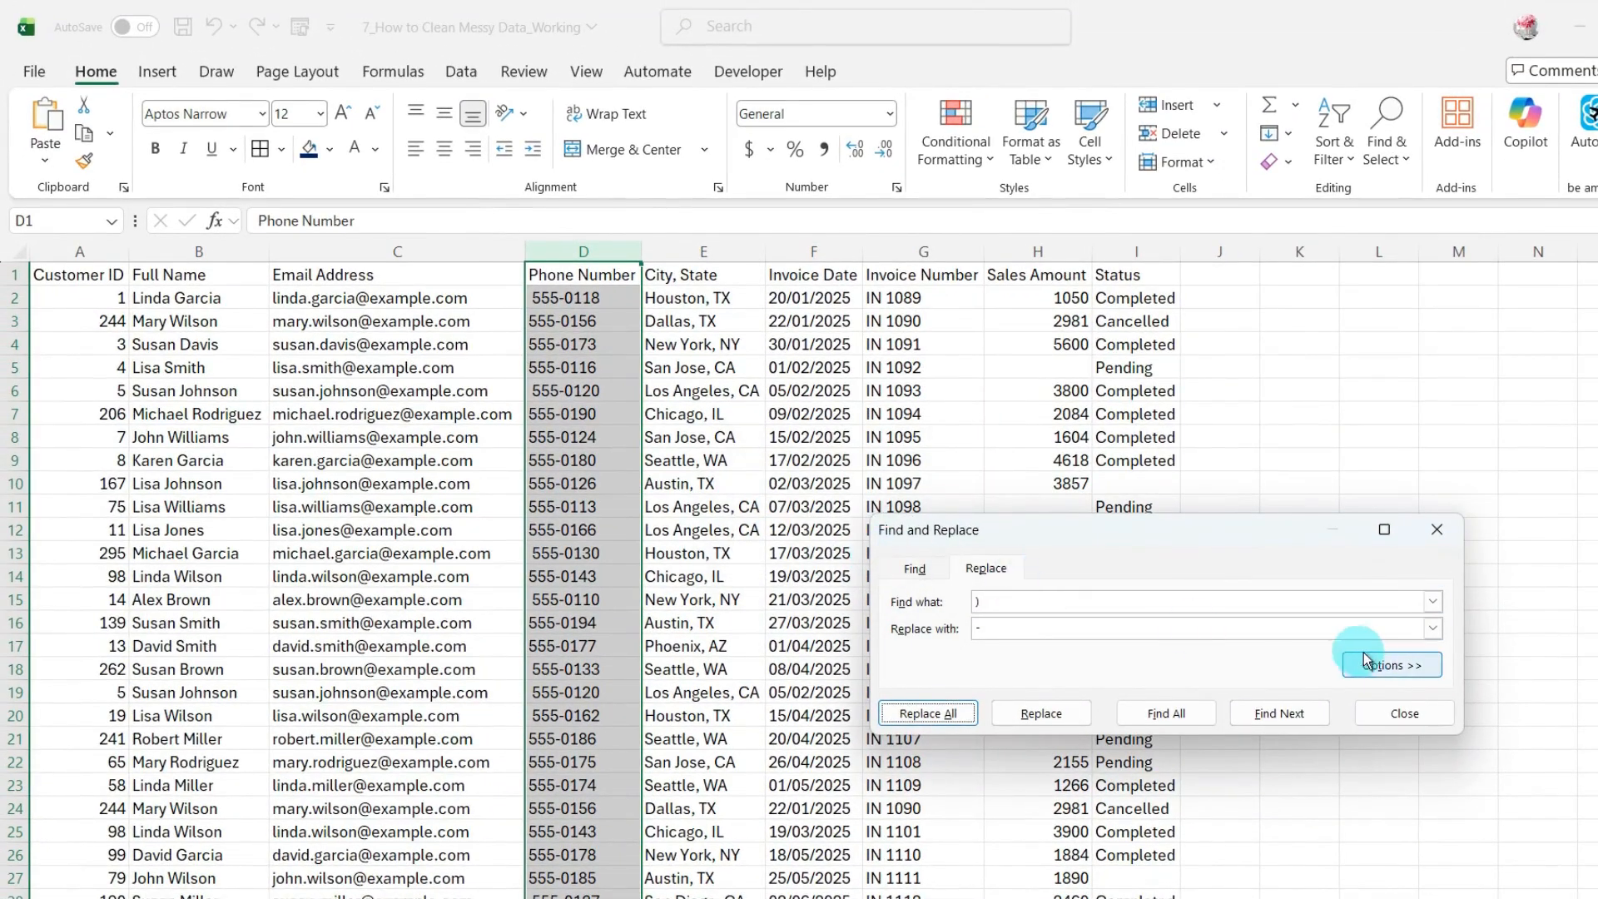
{"action": "left_click", "coordinate": [1363, 689]}
{"action": "left_click", "coordinate": [617, 592]}
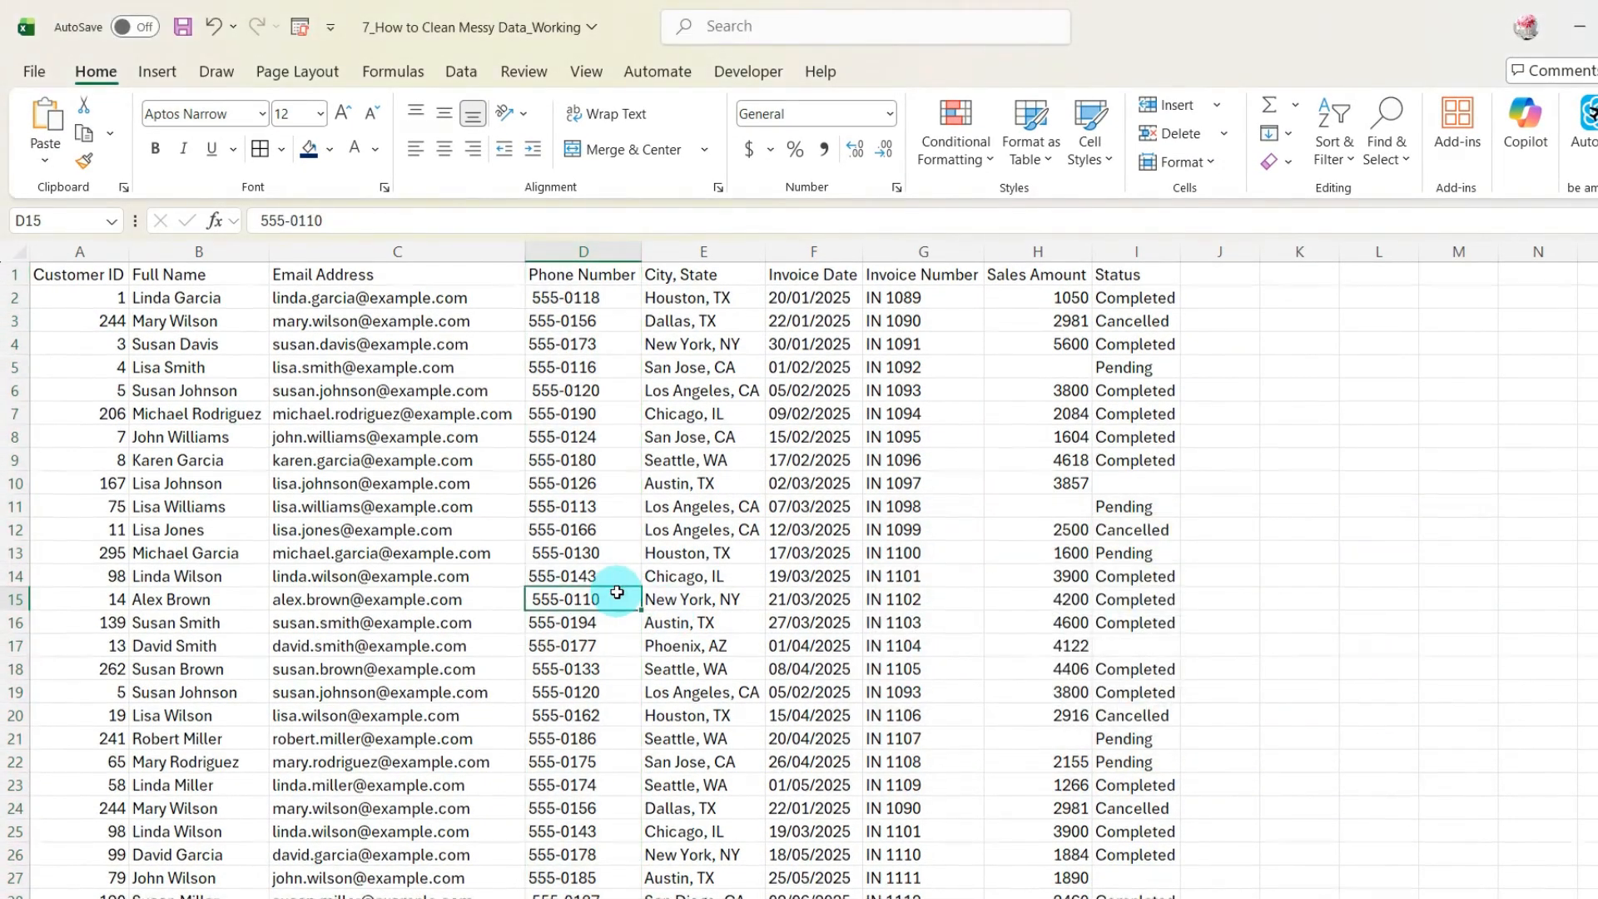
{"action": "scroll", "coordinate": [617, 592], "scroll_direction": "down", "scroll_amount": 3}
{"action": "scroll", "coordinate": [617, 592], "scroll_direction": "up", "scroll_amount": 3}
Step: Insert a blank helper column between the Phone Number and City, State columns
{"action": "left_click", "coordinate": [564, 392]}
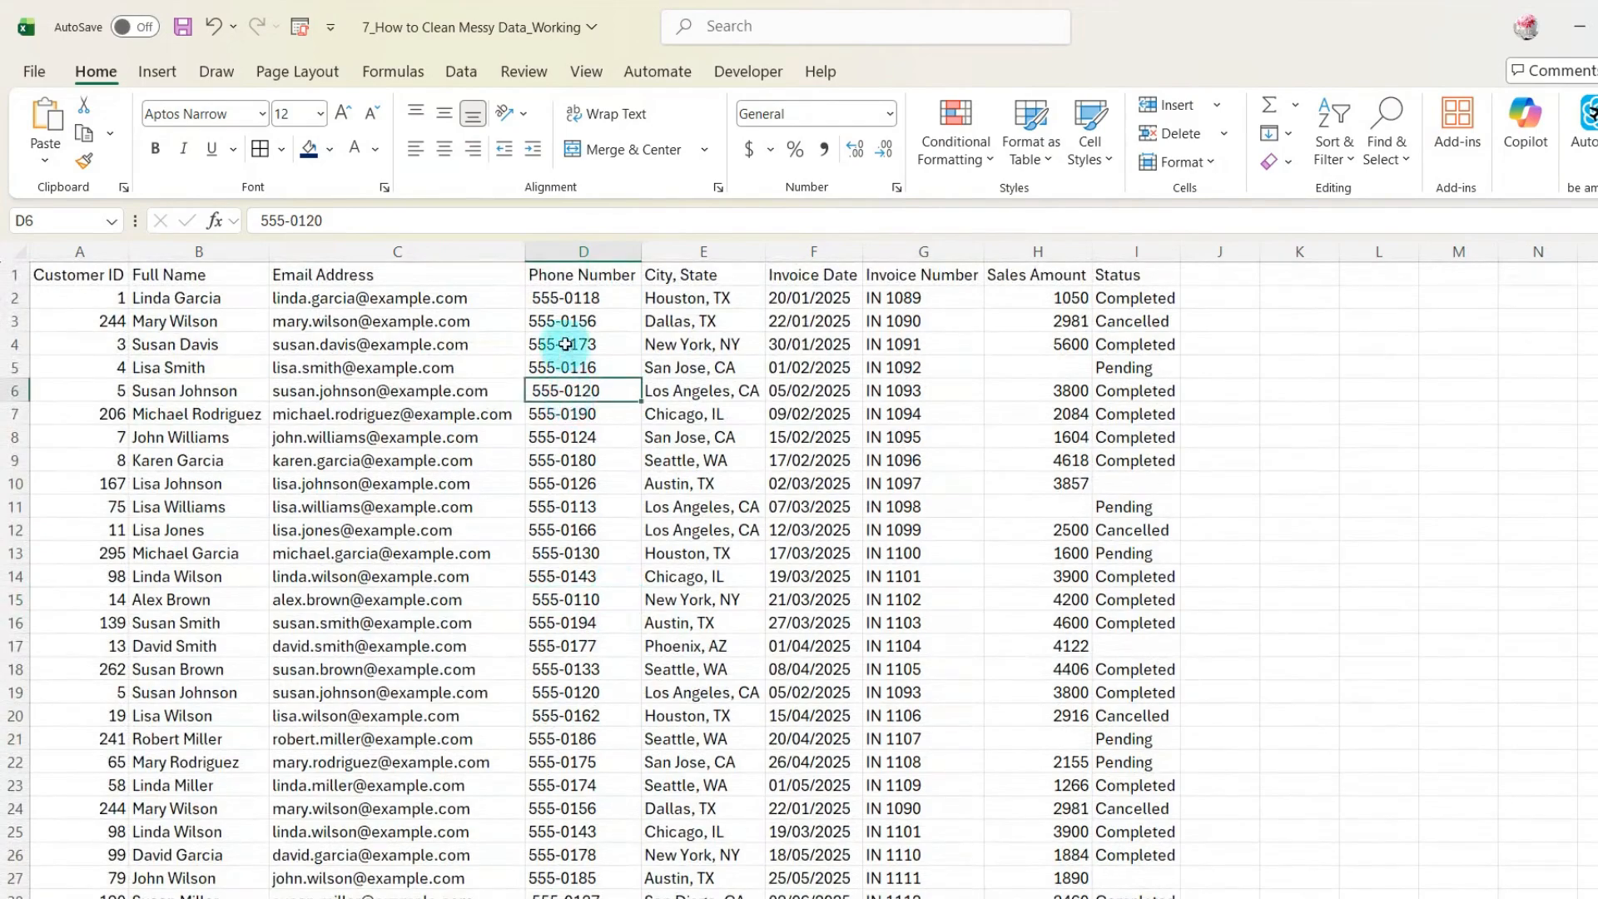
{"action": "left_click", "coordinate": [561, 298]}
{"action": "left_click", "coordinate": [559, 601]}
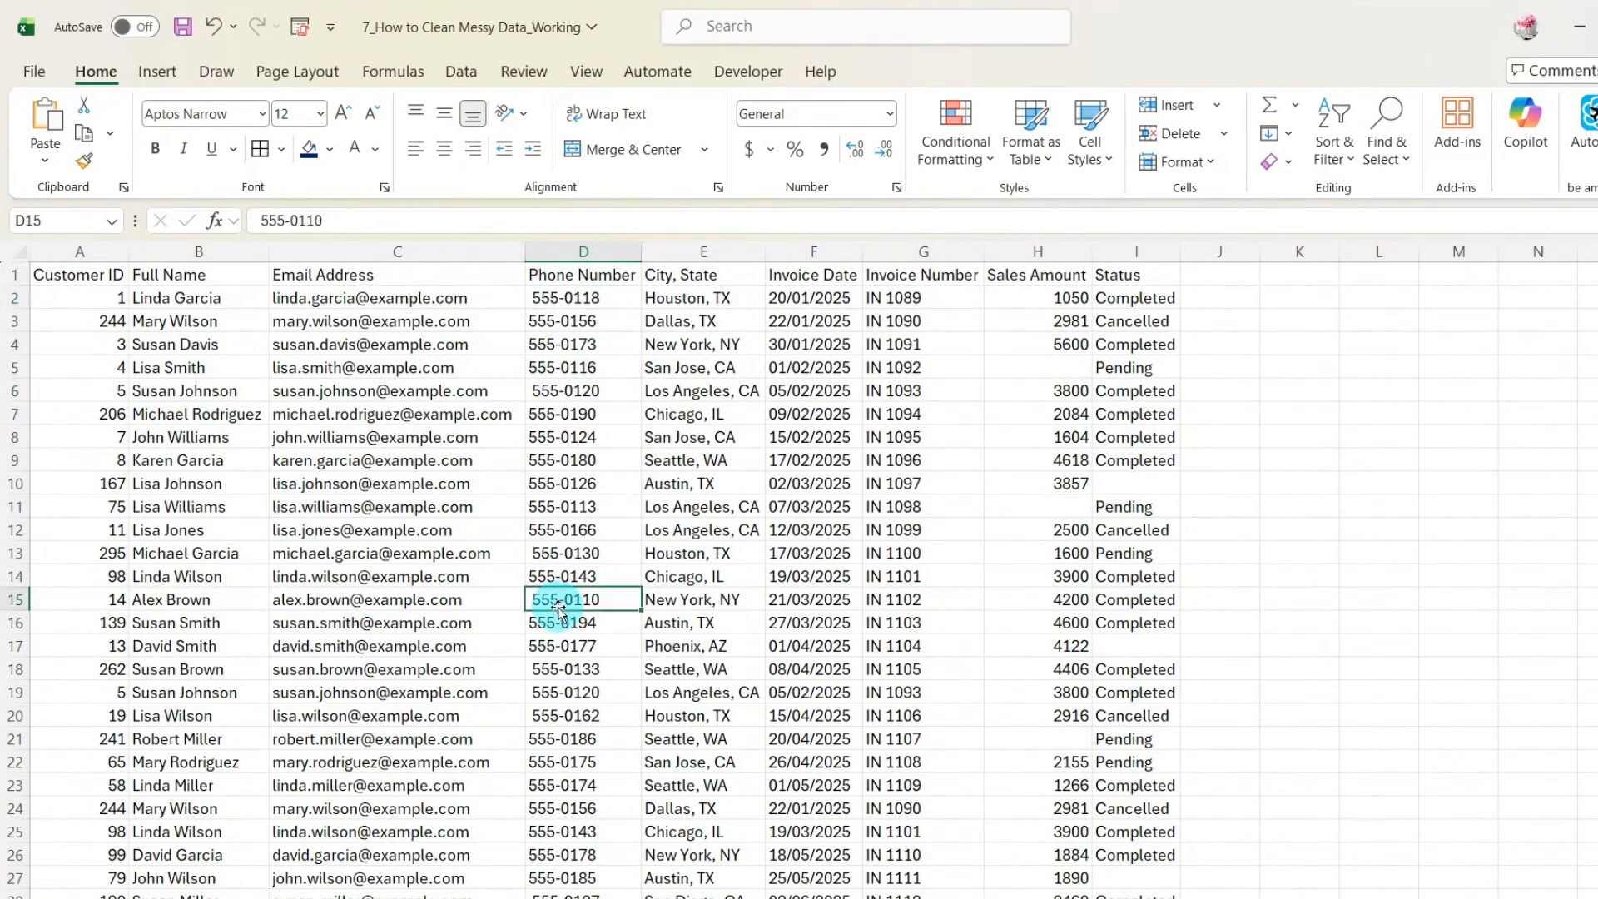
{"action": "left_click", "coordinate": [710, 252]}
{"action": "key", "text": "ctrl+shift+plus"}
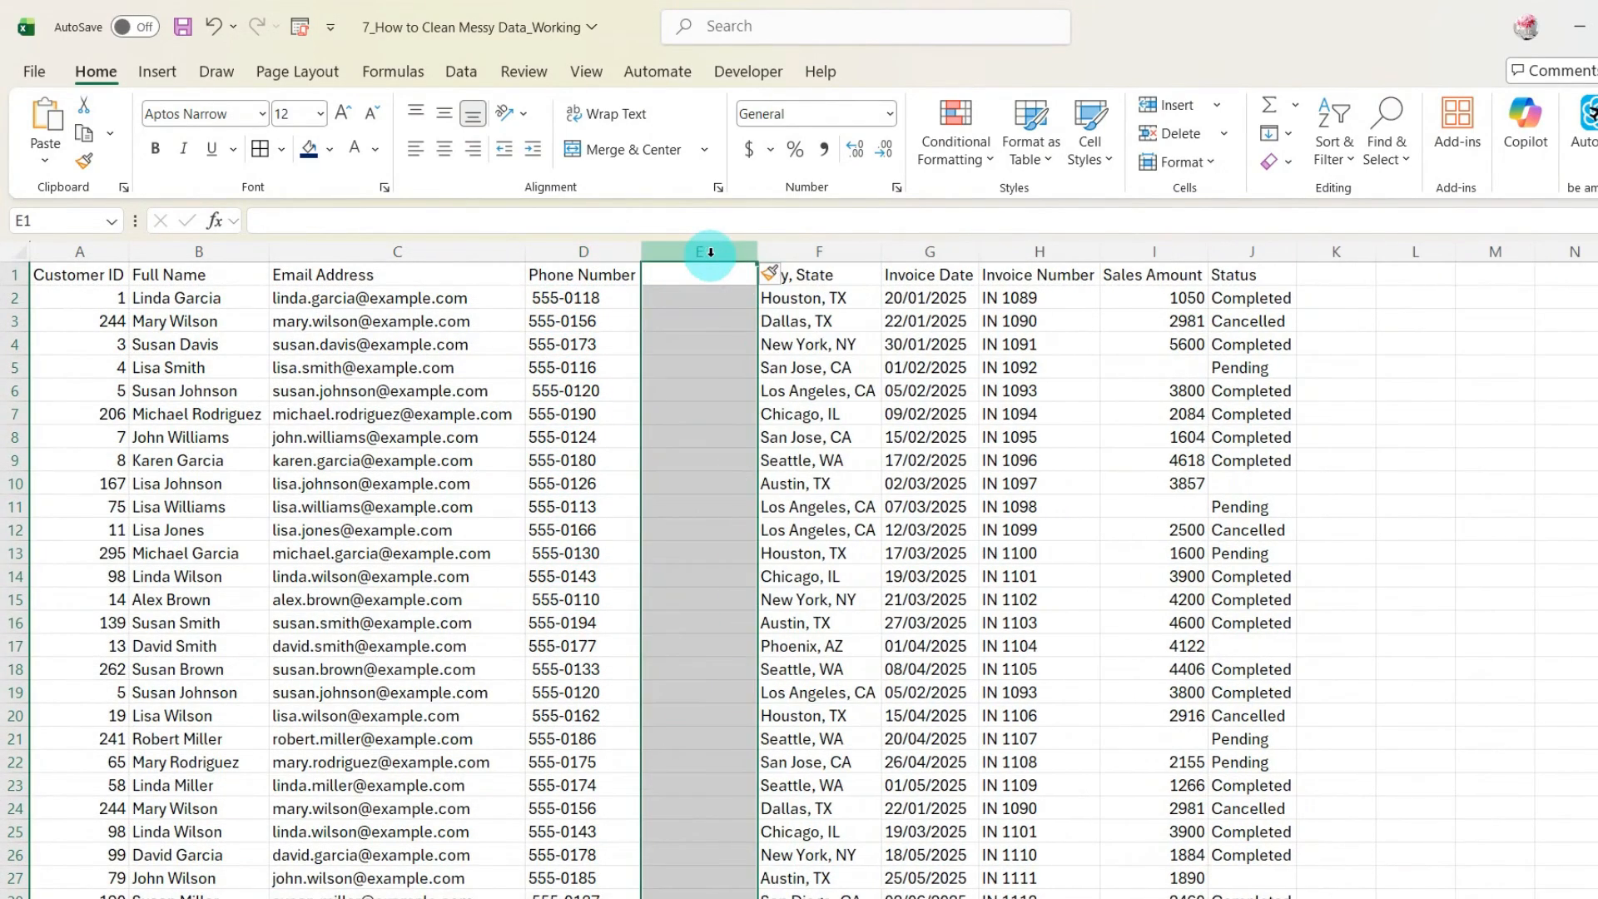
Step: Enter the formula =TRIM(D2) in E2 to strip extra spaces from the first phone number
{"action": "left_click", "coordinate": [691, 300]}
{"action": "type", "text": "=tr"}
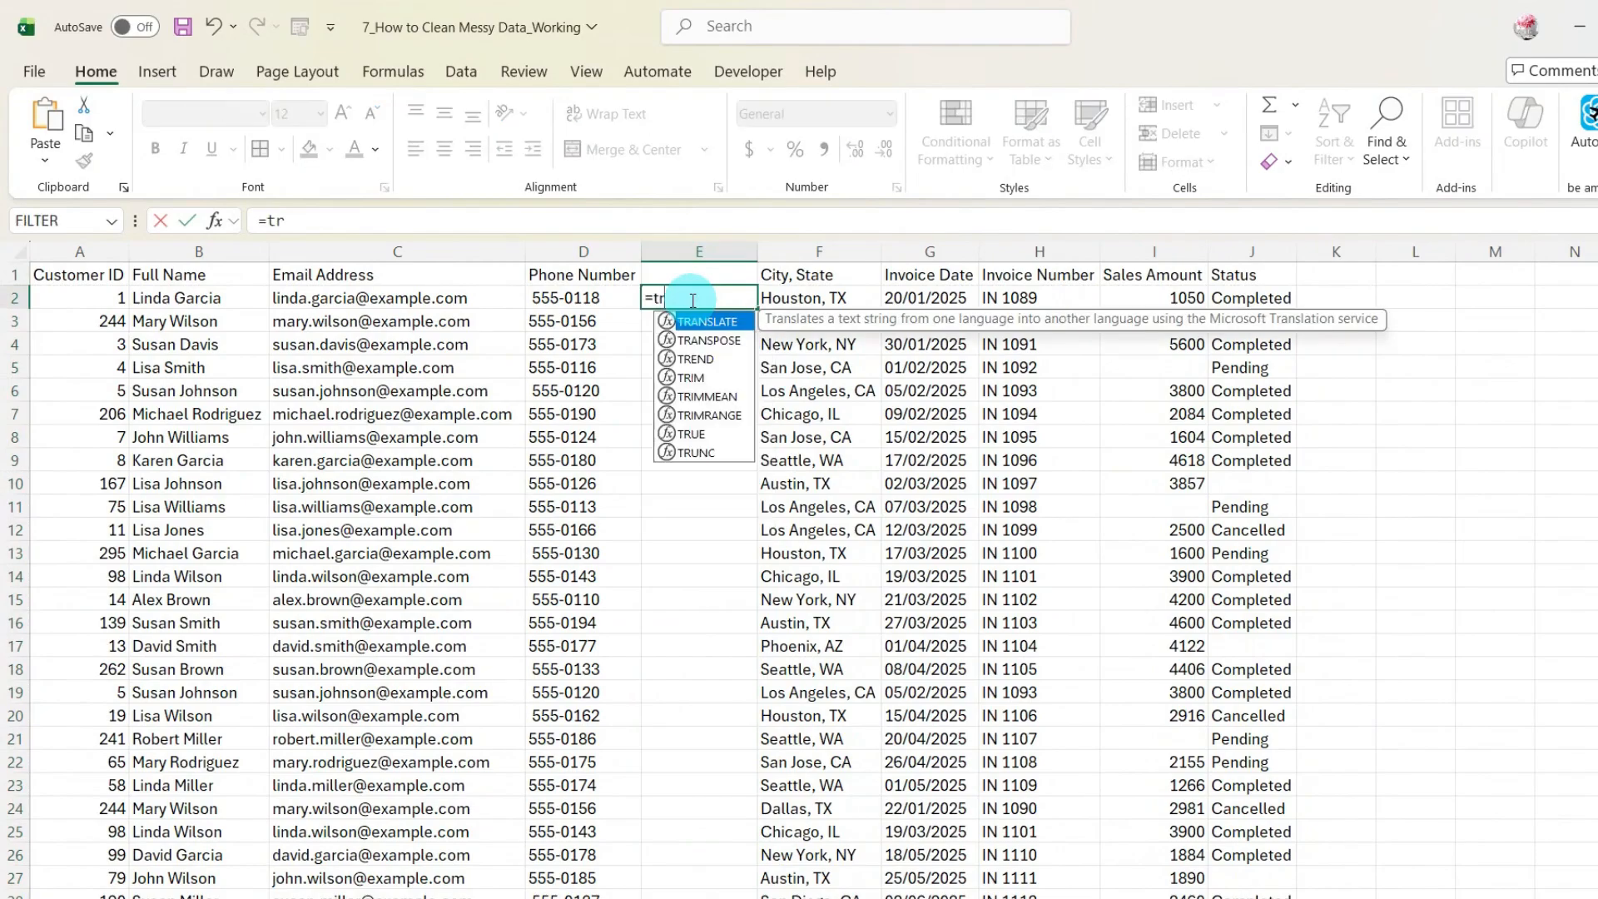
{"action": "type", "text": "im"}
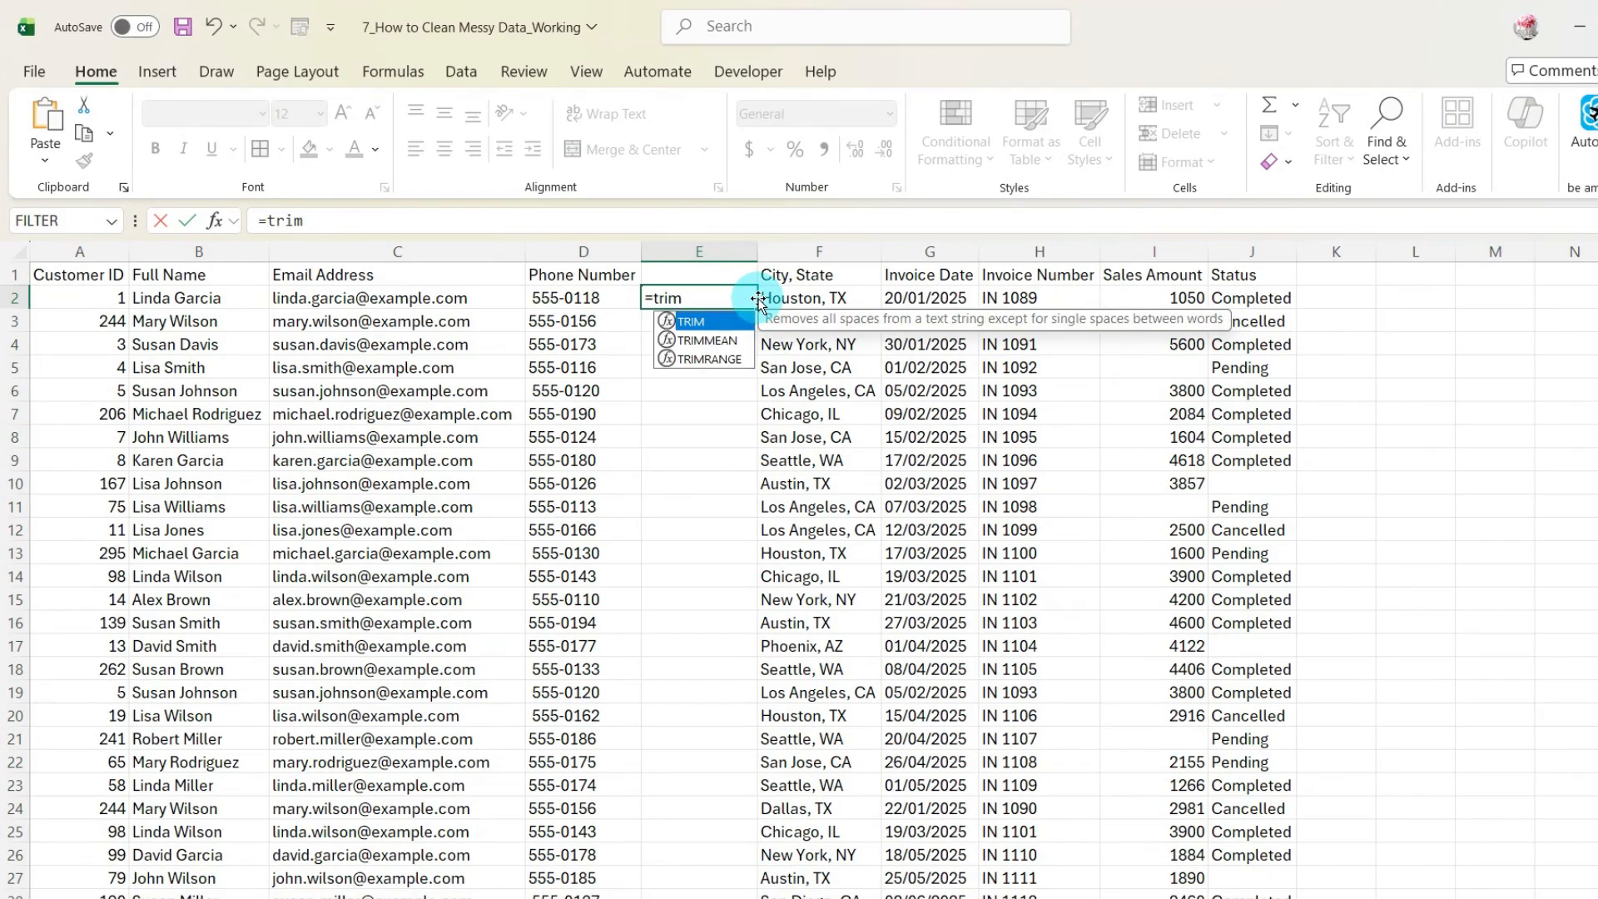
{"action": "key", "text": "Tab"}
{"action": "left_click", "coordinate": [554, 298]}
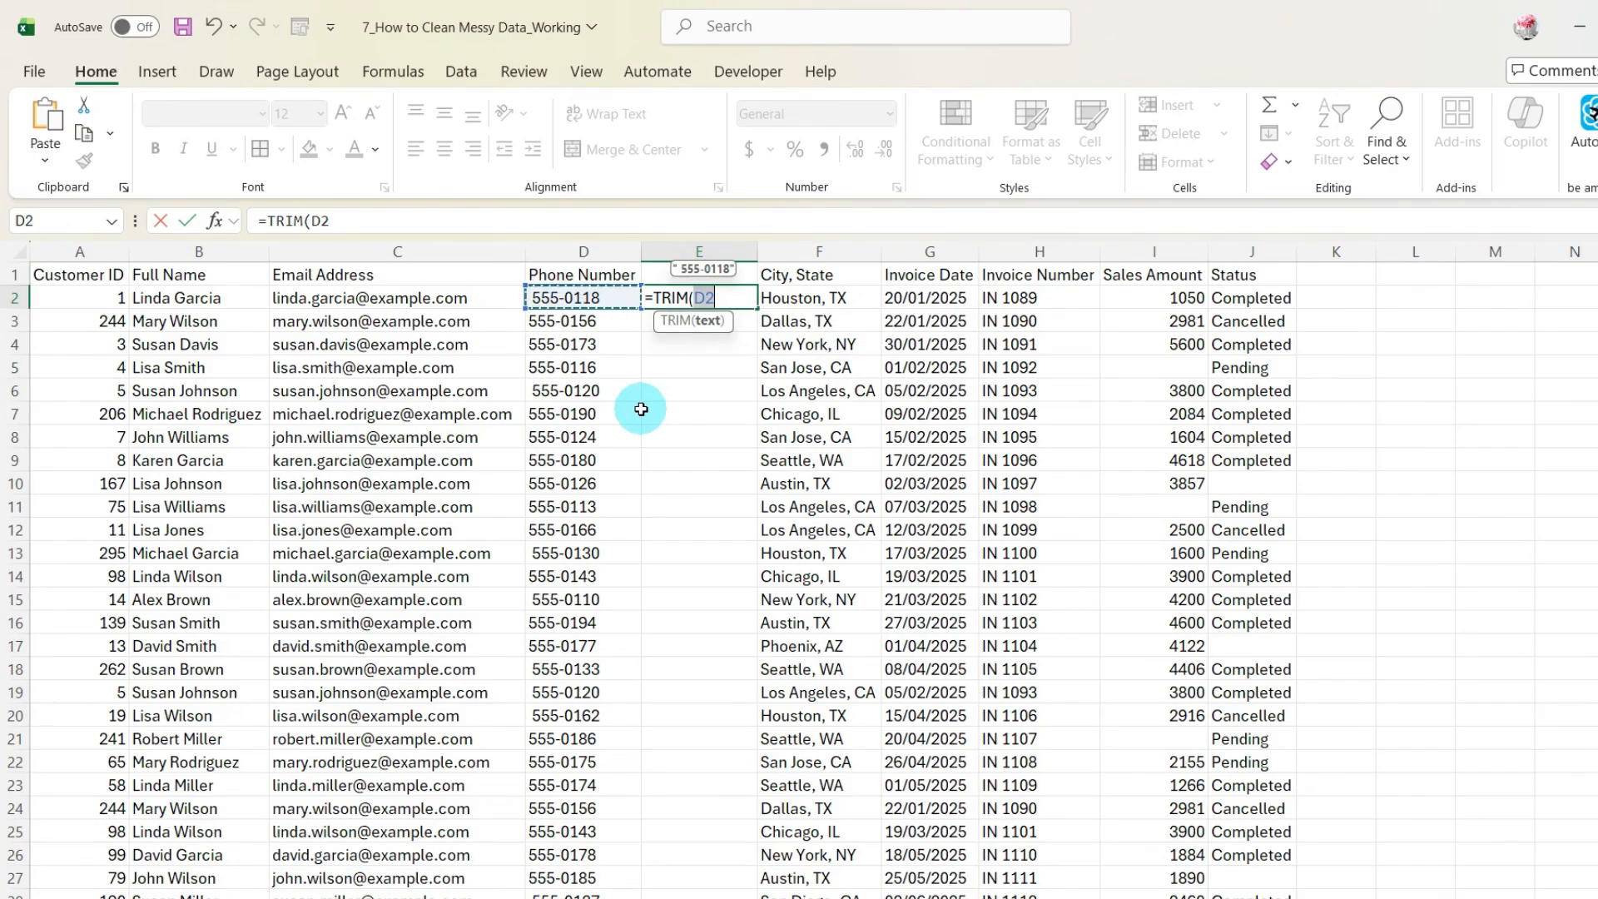
{"action": "type", "text": ")"}
{"action": "key", "text": "Return"}
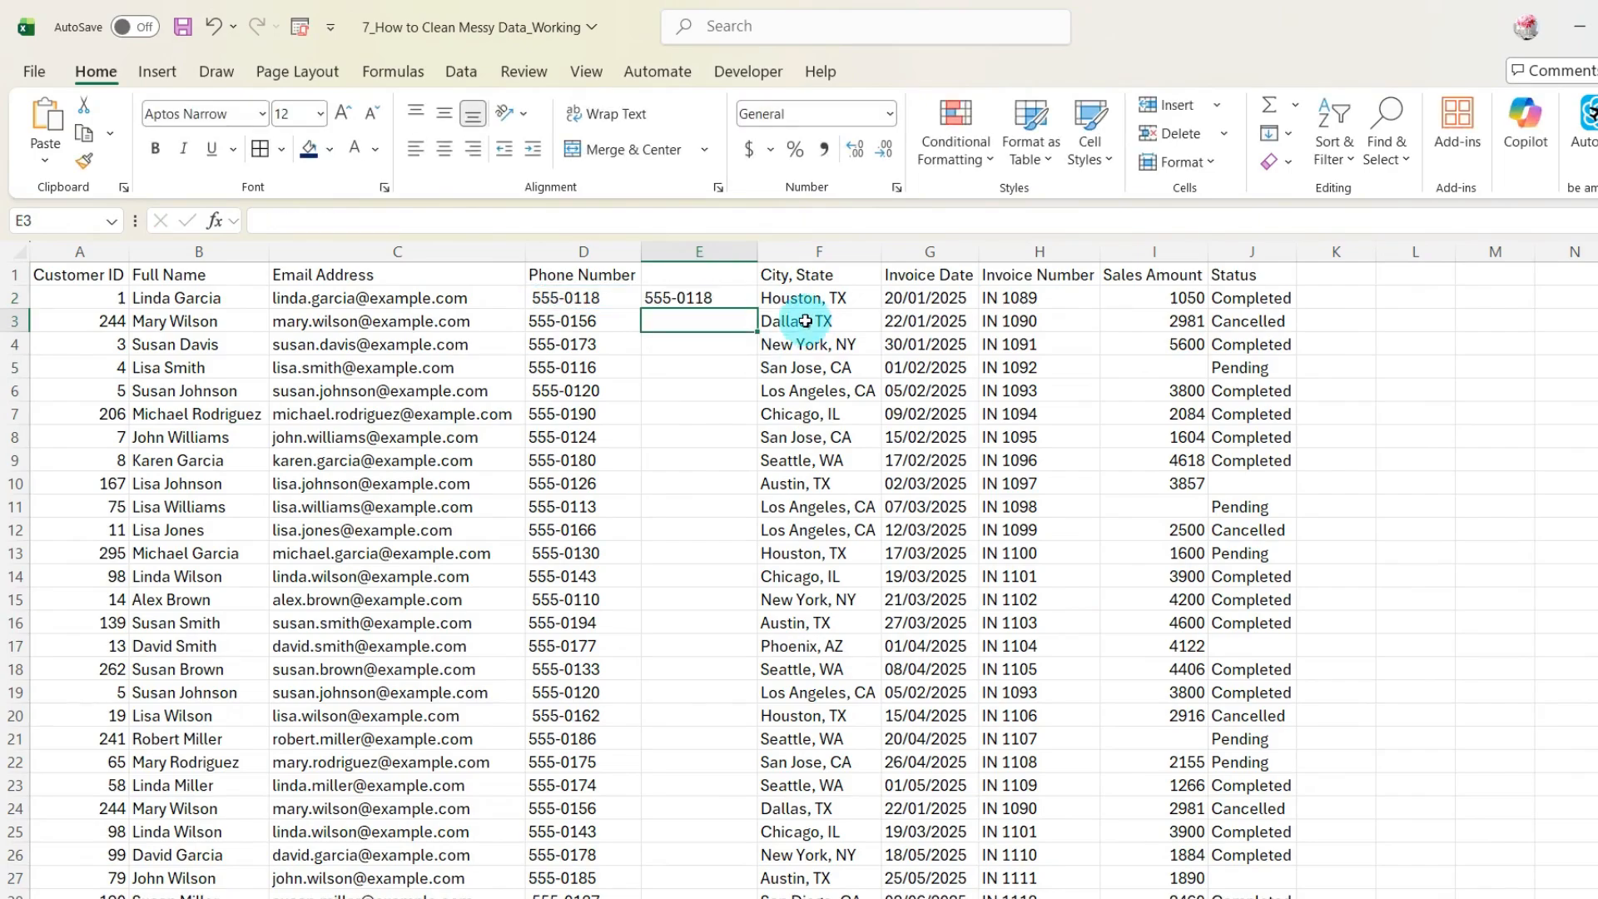
Step: Fill the TRIM formula from E2 down through E31 and check the filled rows
{"action": "double_click", "coordinate": [758, 307]}
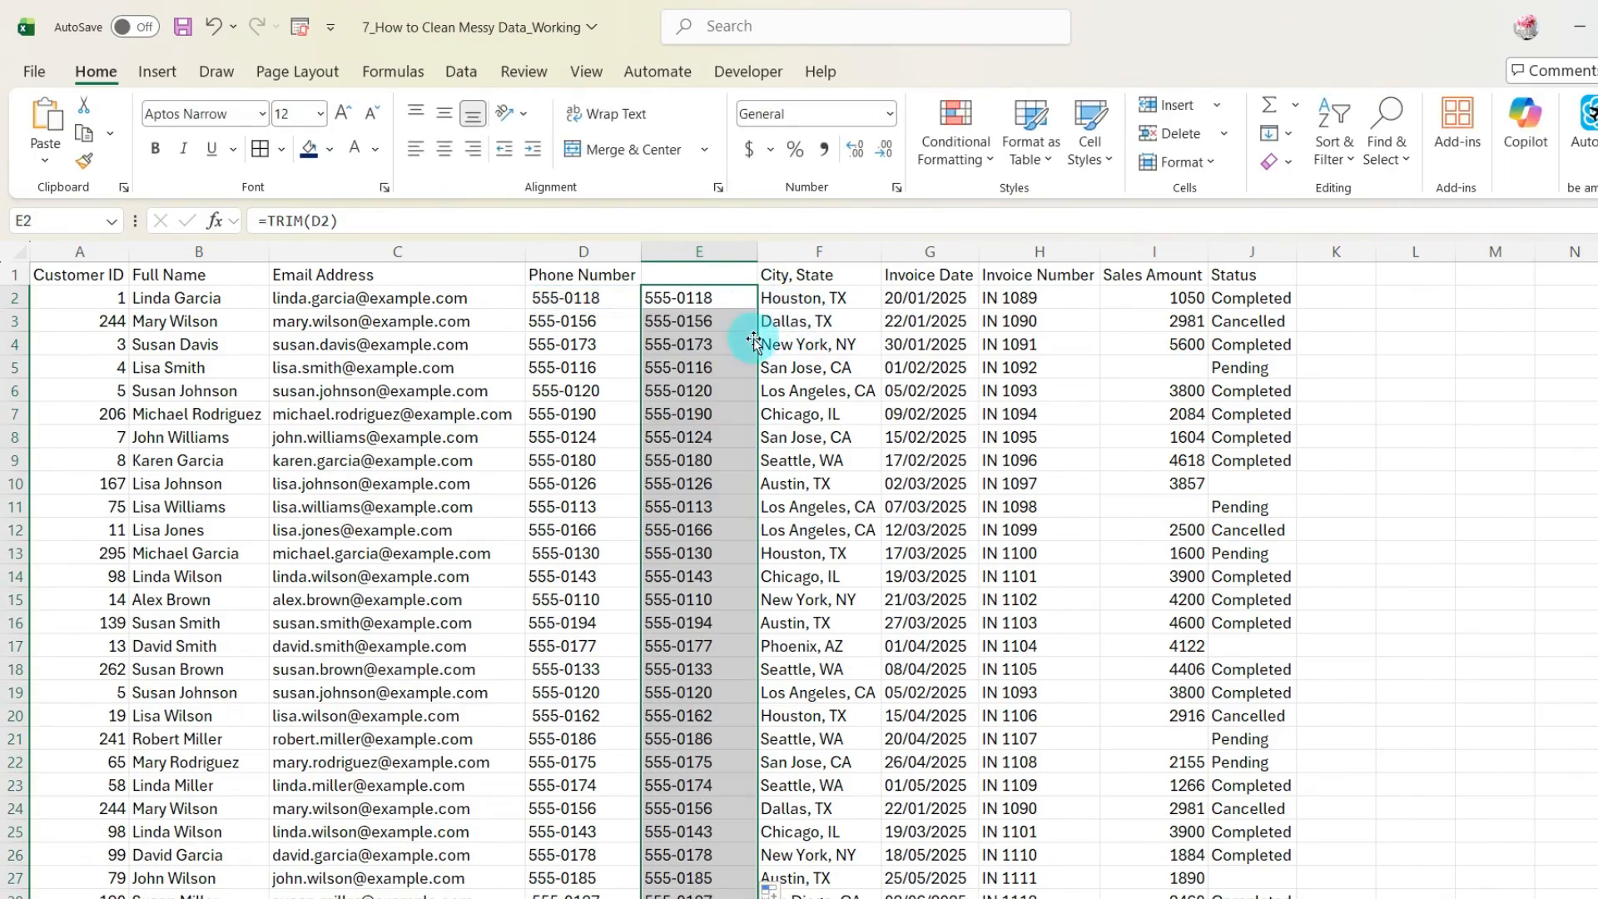
{"action": "left_click", "coordinate": [730, 574]}
{"action": "scroll", "coordinate": [730, 570], "scroll_direction": "down", "scroll_amount": 3}
{"action": "scroll", "coordinate": [728, 566], "scroll_direction": "up", "scroll_amount": 4}
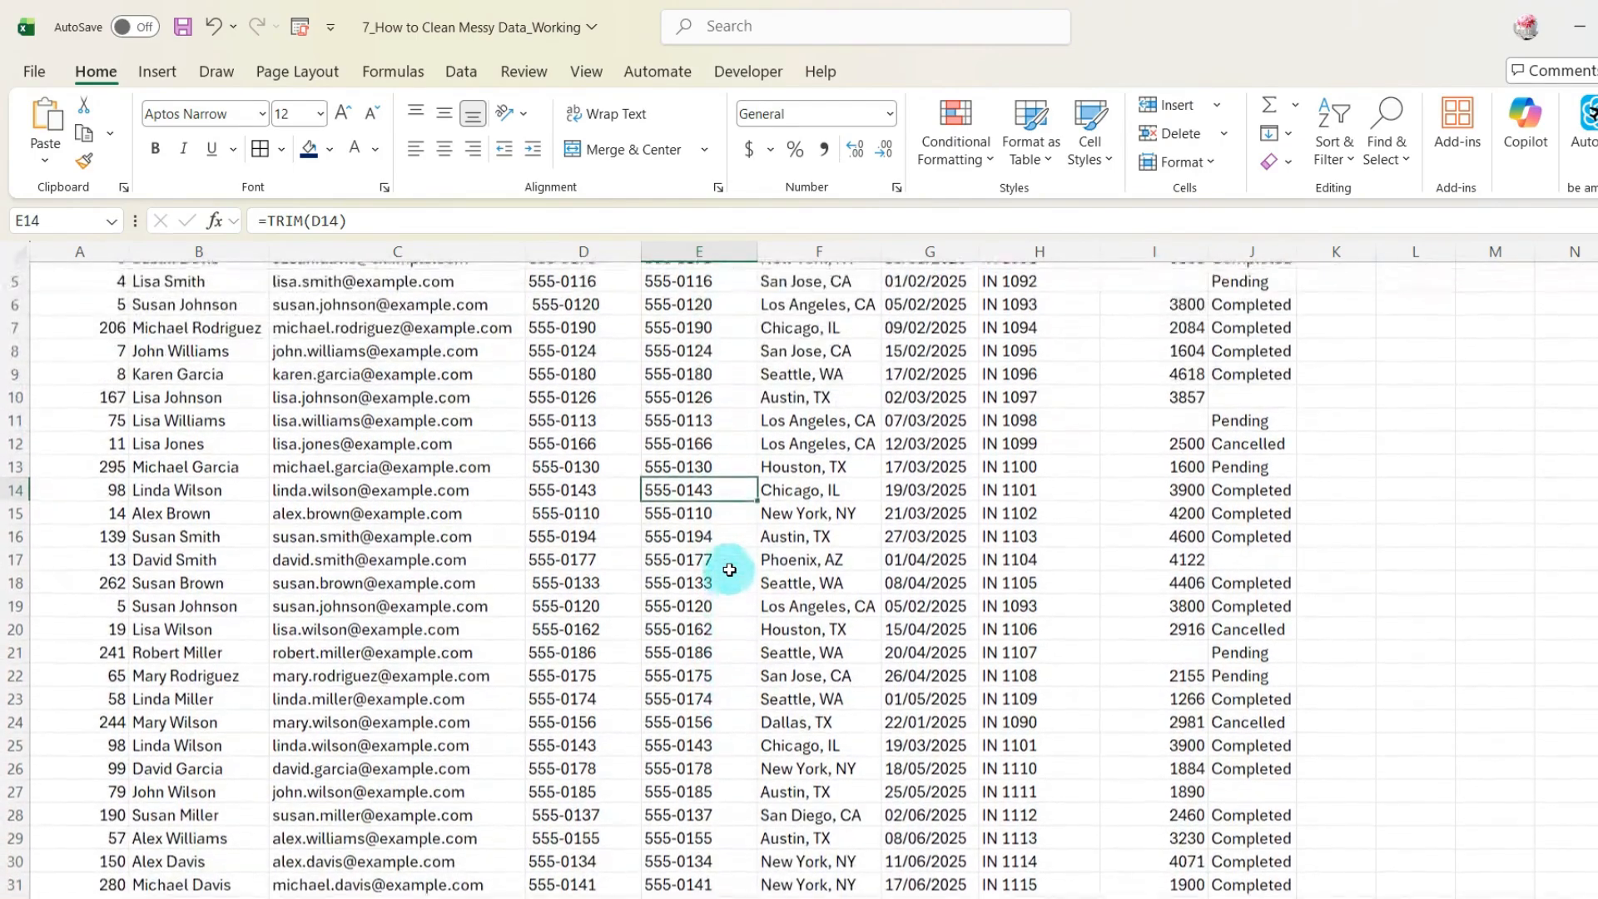
Step: Copy the trimmed phone numbers in E2:E31 and paste them as values over the Phone Number column, starting at D2
{"action": "left_click", "coordinate": [681, 298]}
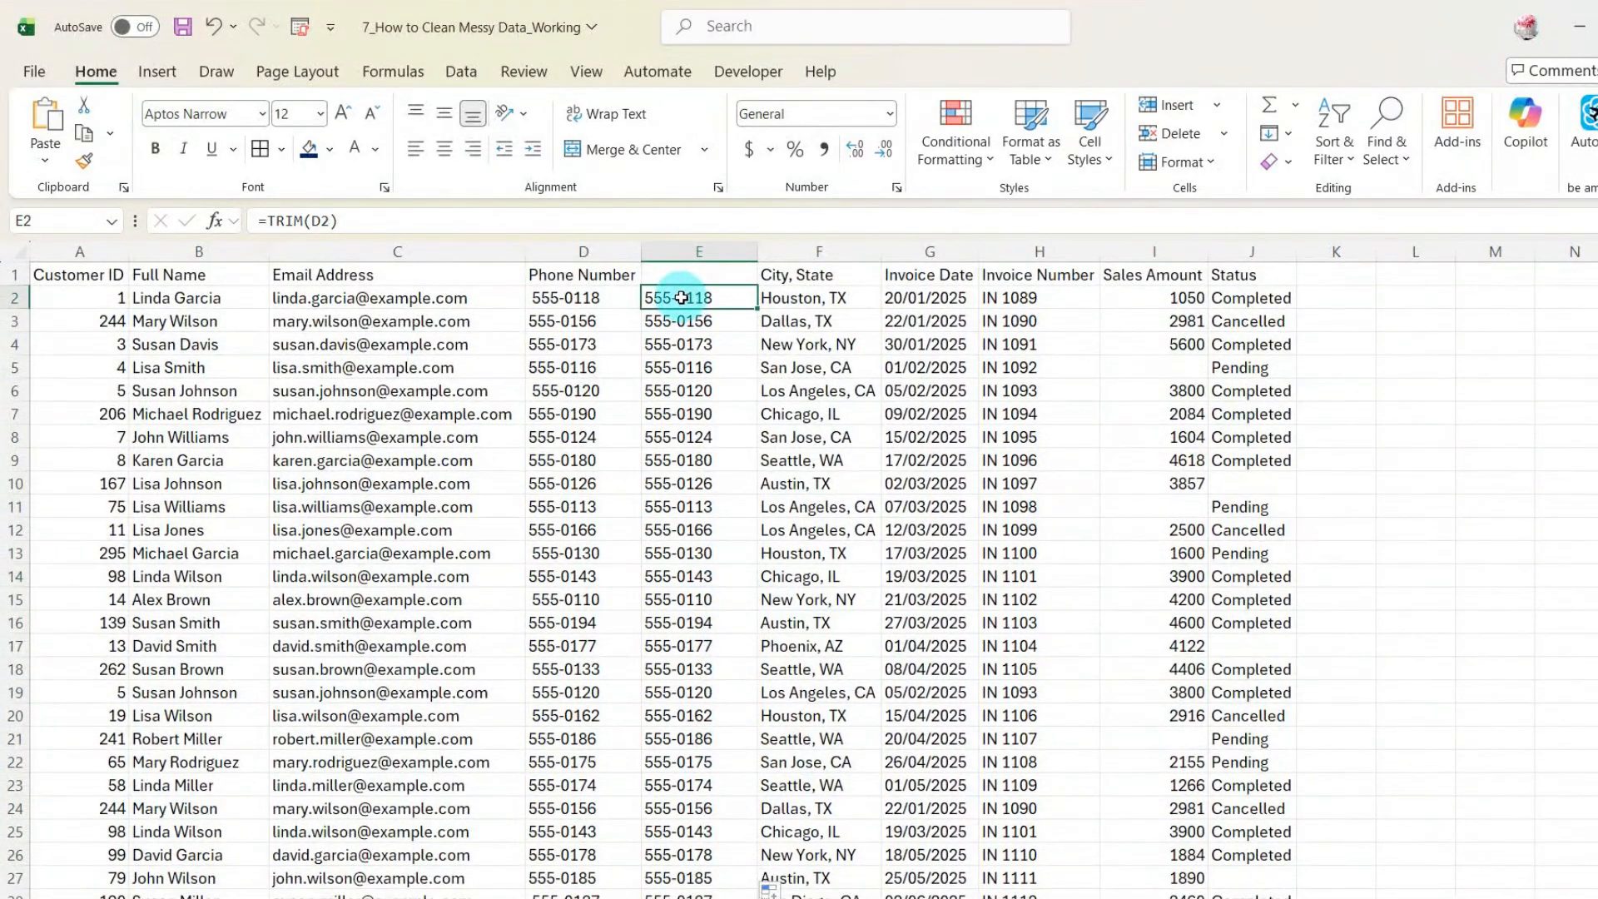
{"action": "key", "text": "ctrl+shift+Down"}
{"action": "key", "text": "ctrl+c"}
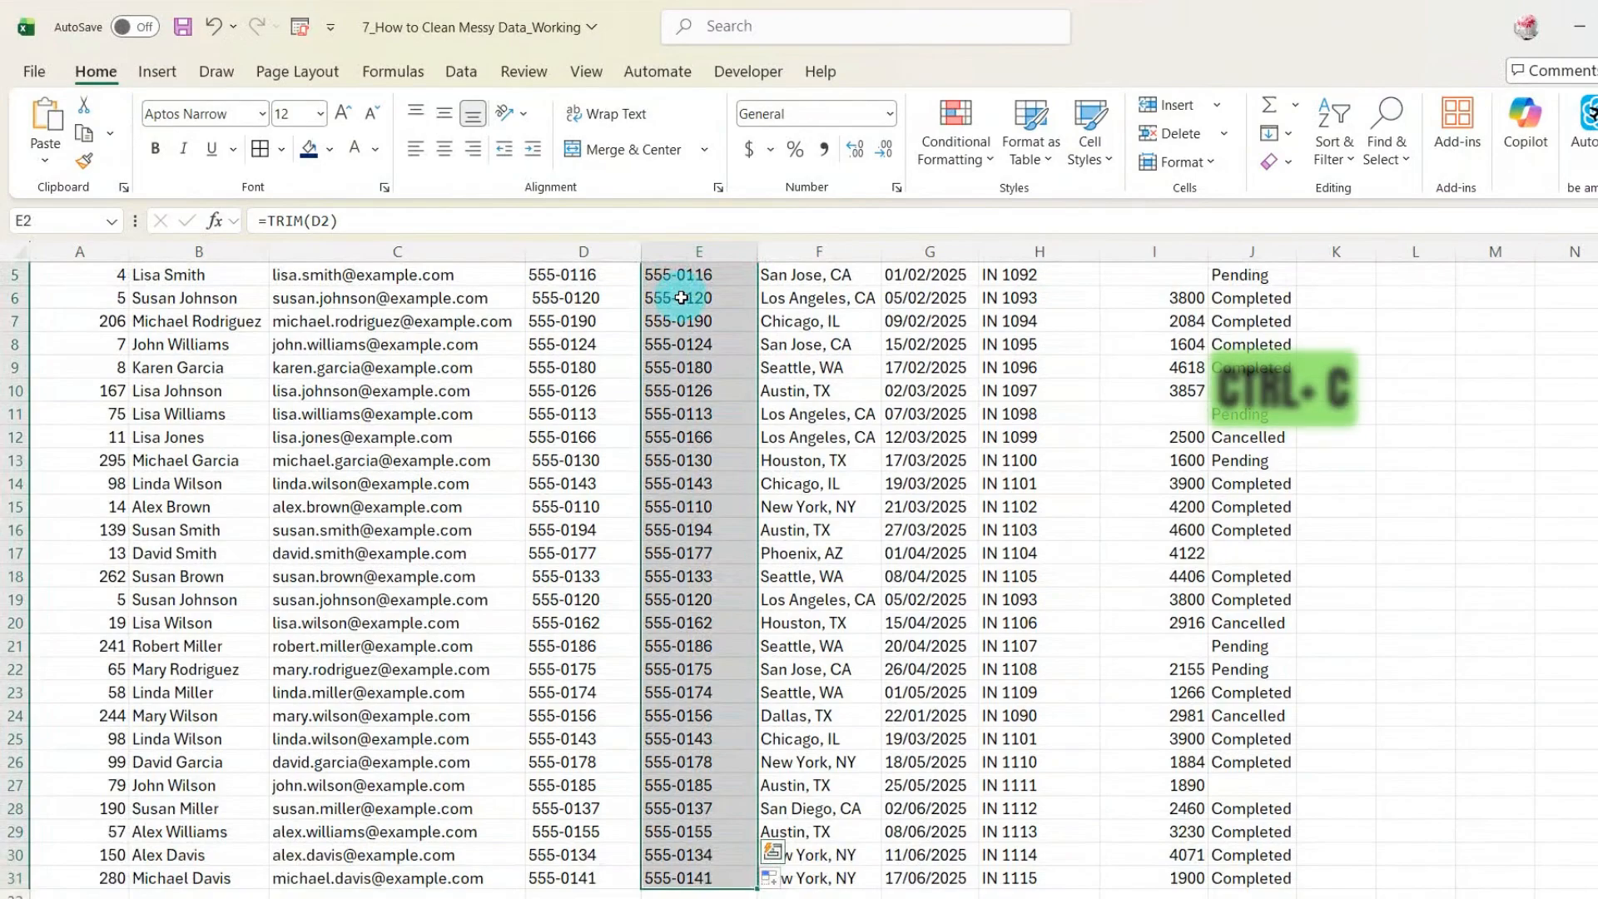
{"action": "scroll", "coordinate": [666, 332], "scroll_direction": "up", "scroll_amount": 2}
{"action": "left_click", "coordinate": [574, 298]}
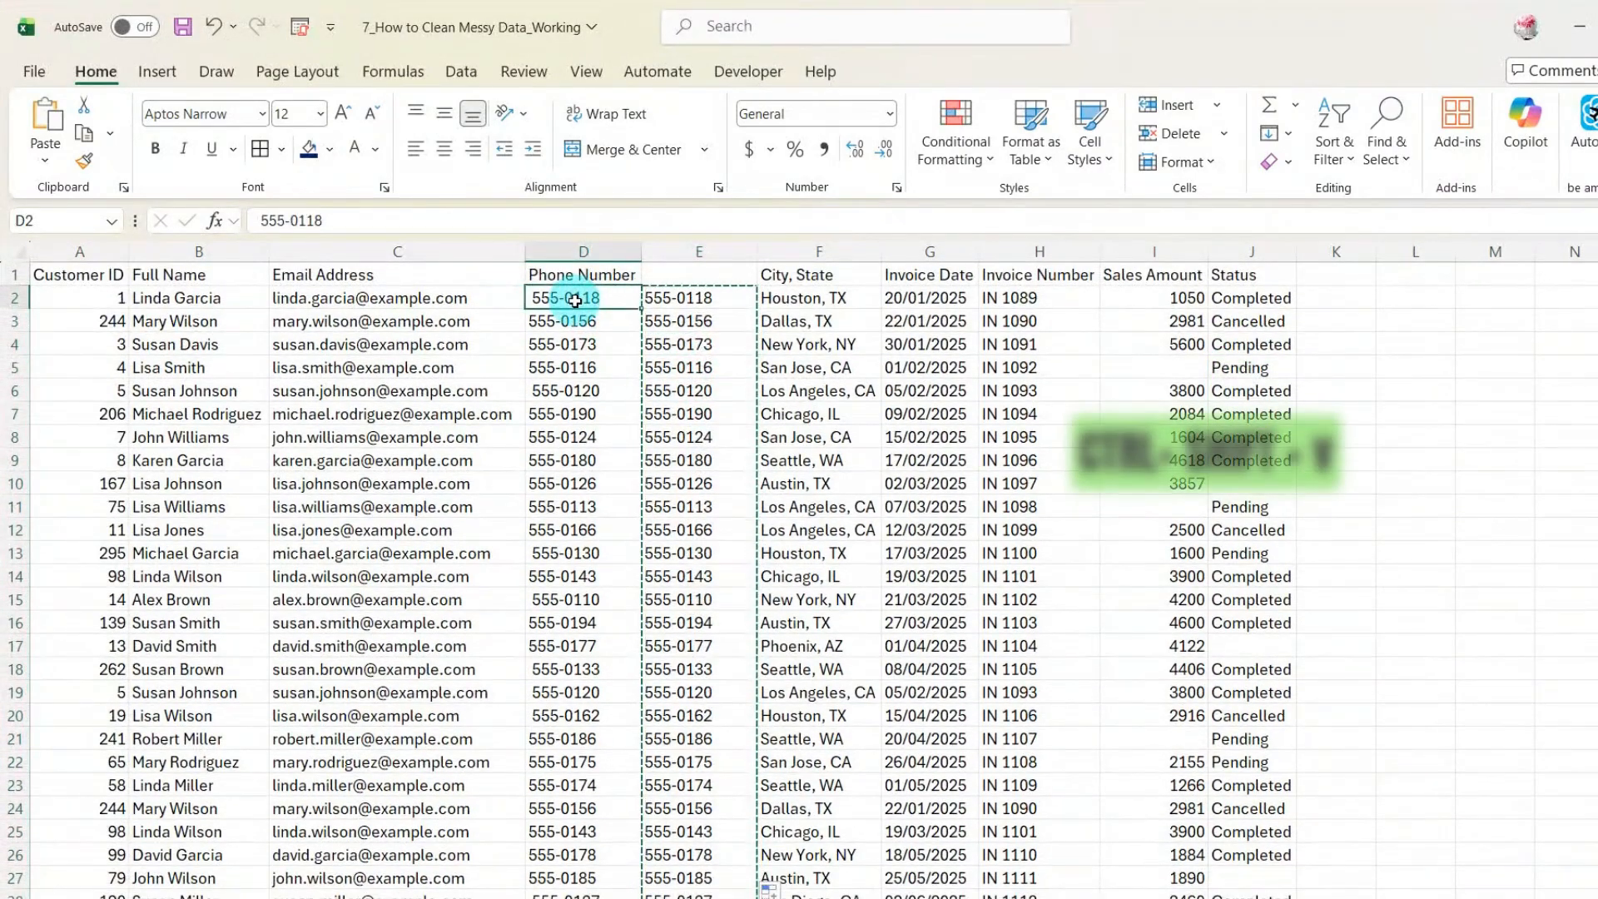
{"action": "key", "text": "ctrl+shift+Down"}
{"action": "left_click", "coordinate": [579, 392]}
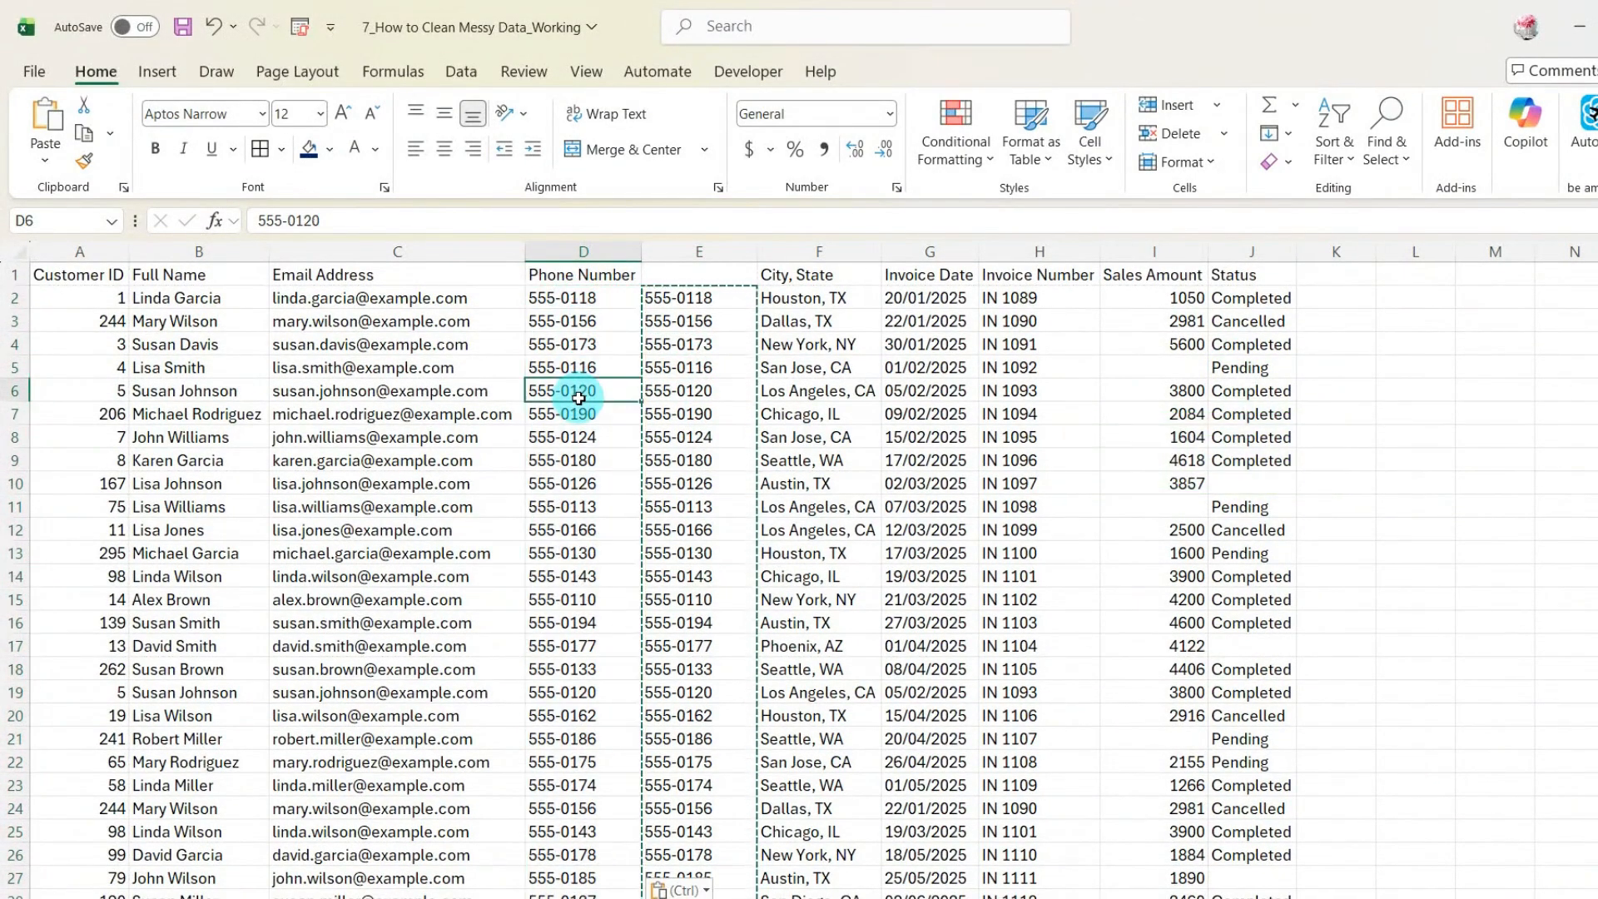
{"action": "left_click", "coordinate": [678, 458]}
{"action": "scroll", "coordinate": [682, 454], "scroll_direction": "down", "scroll_amount": 2}
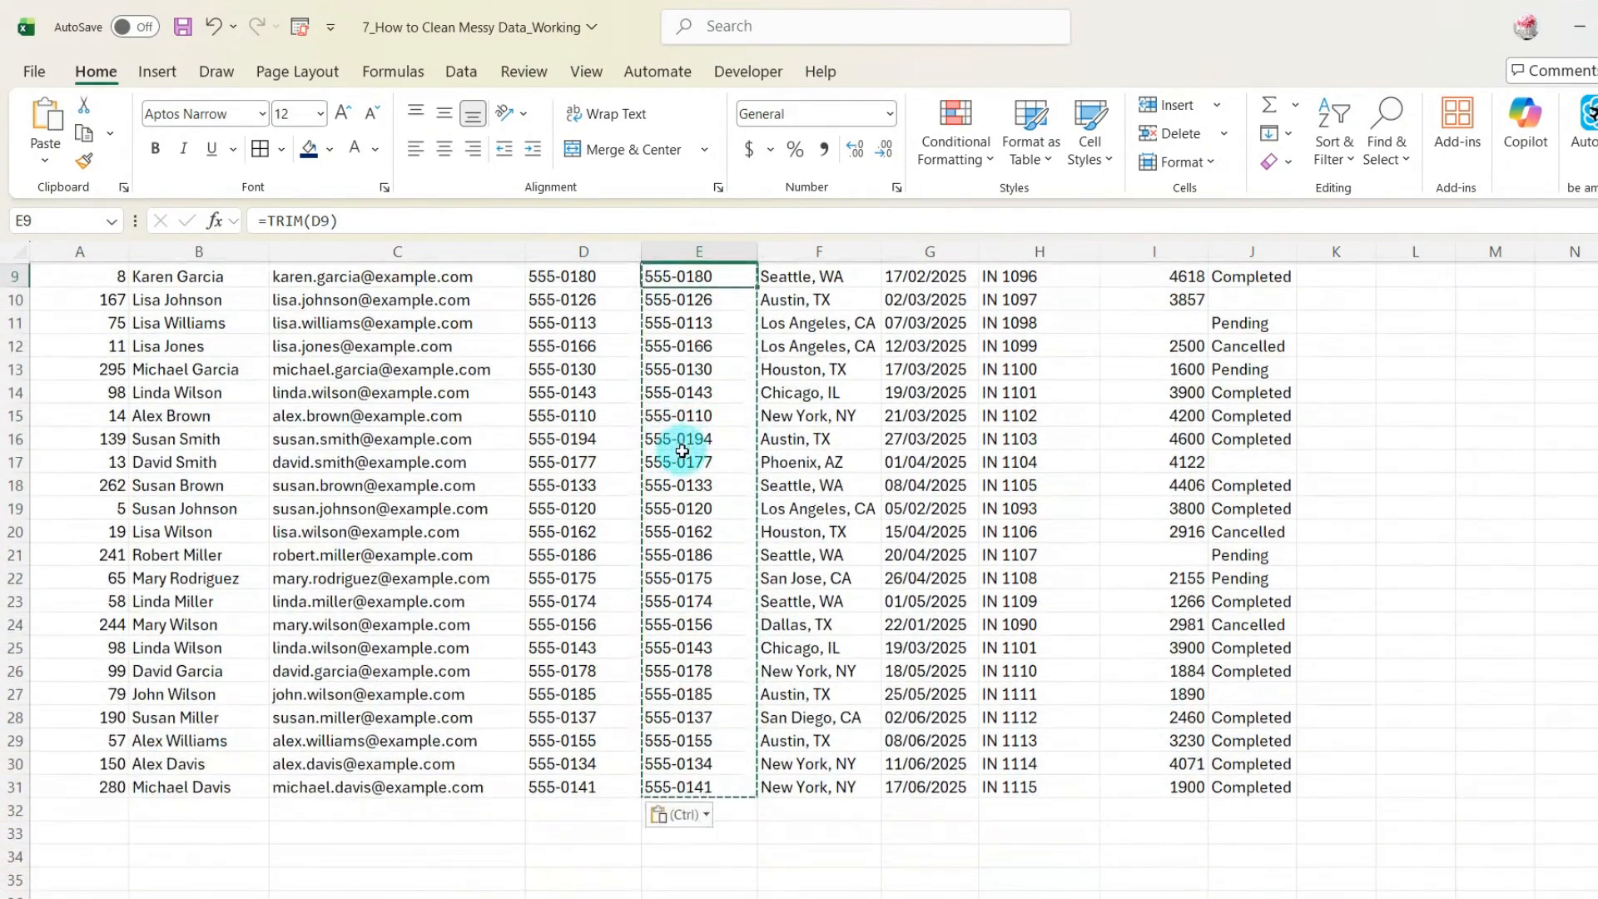
{"action": "scroll", "coordinate": [681, 450], "scroll_direction": "up", "scroll_amount": 3}
Step: Delete helper column E holding the TRIM formulas
{"action": "key", "text": "ctrl+minus"}
{"action": "left_click", "coordinate": [712, 246]}
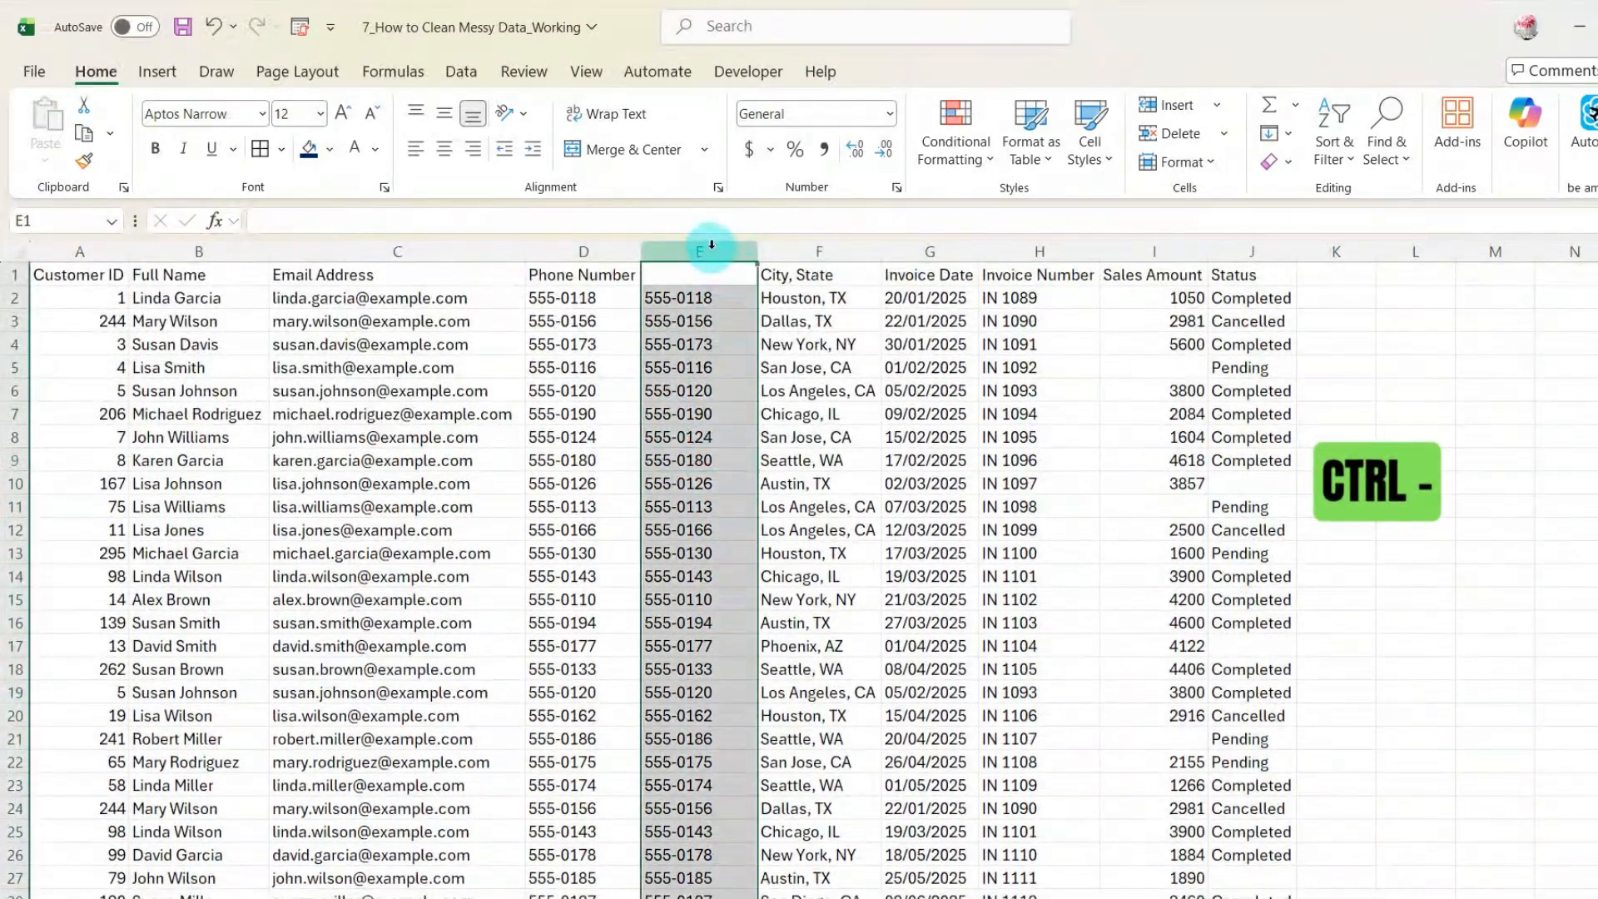
{"action": "key", "text": "ctrl+minus"}
{"action": "left_click", "coordinate": [621, 509]}
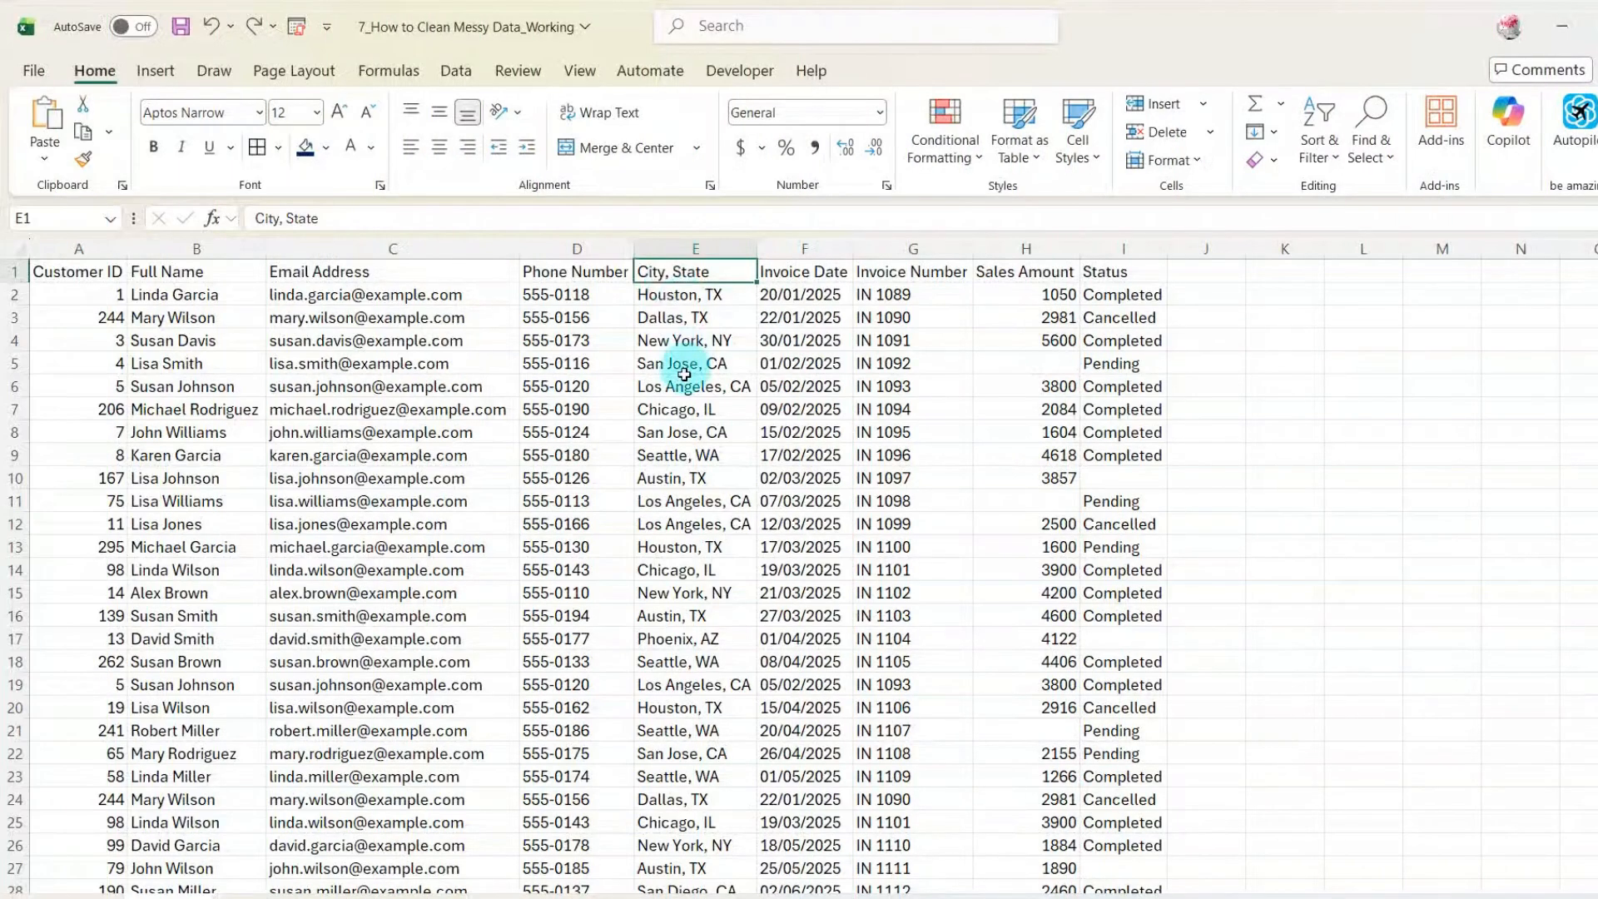
Step: Insert a blank column between the City, State and Invoice Date columns
{"action": "left_click", "coordinate": [675, 448]}
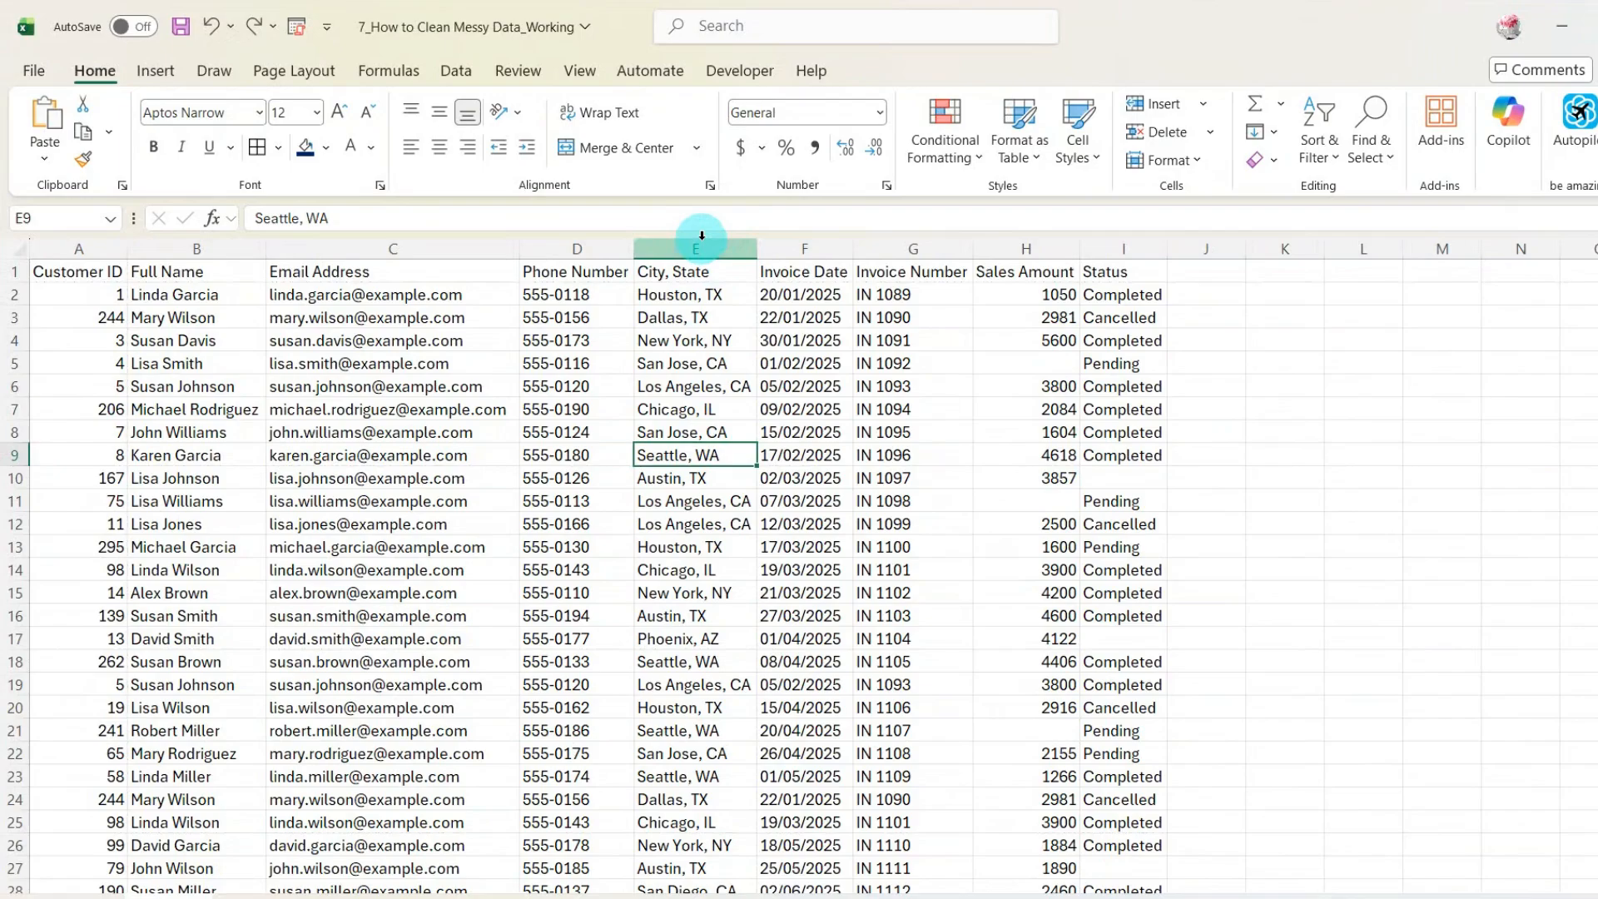
{"action": "left_click", "coordinate": [794, 244]}
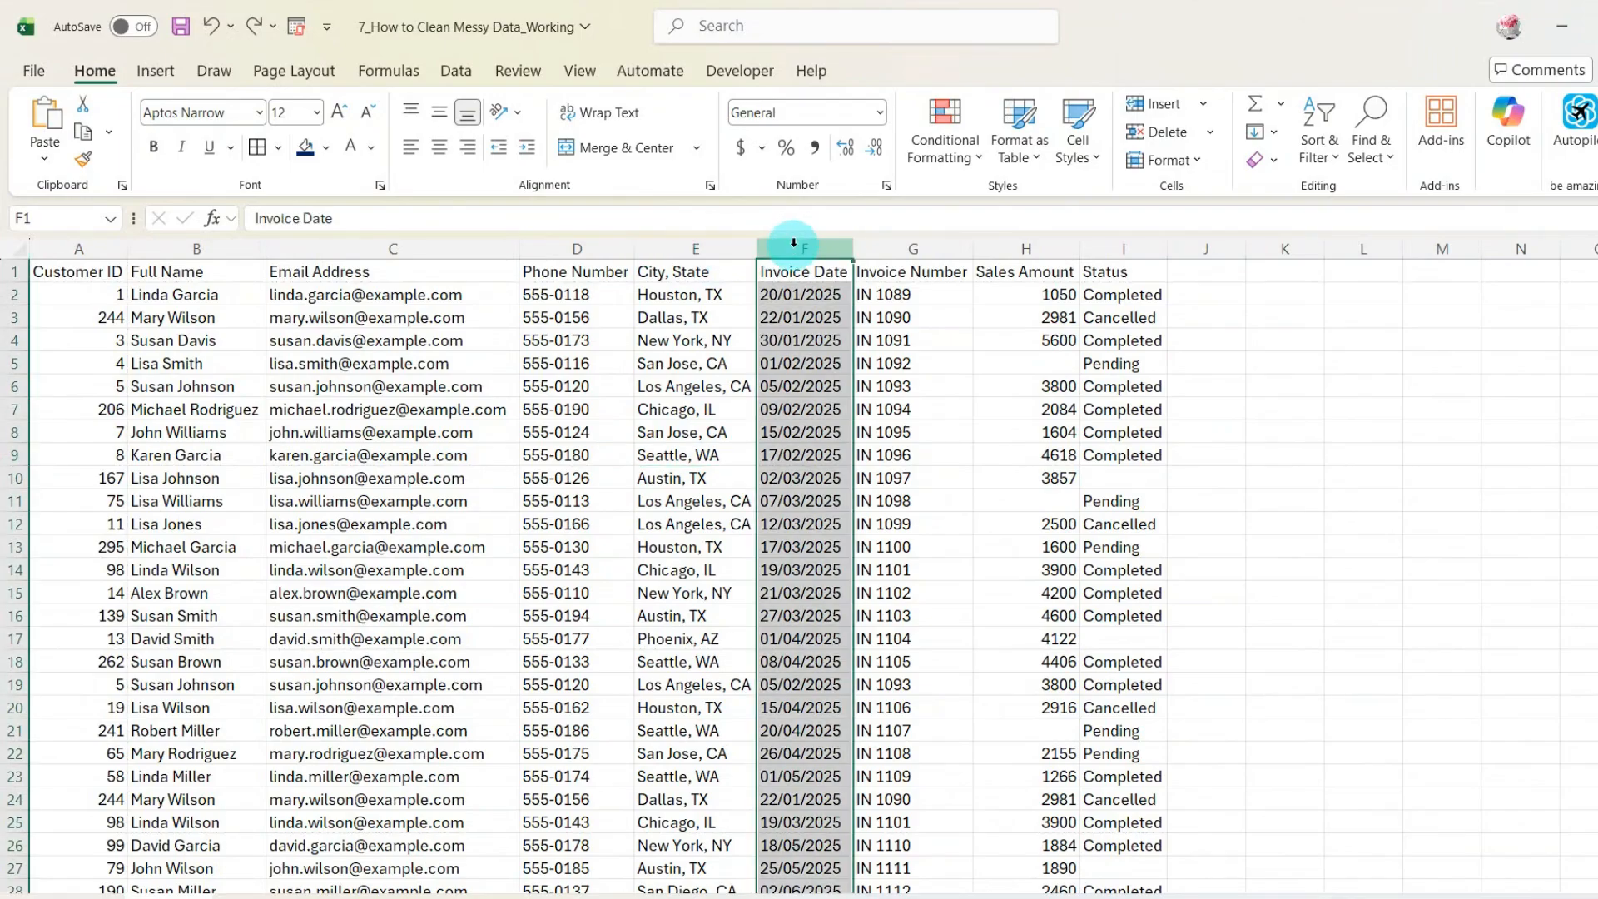
{"action": "key", "text": "ctrl+plus"}
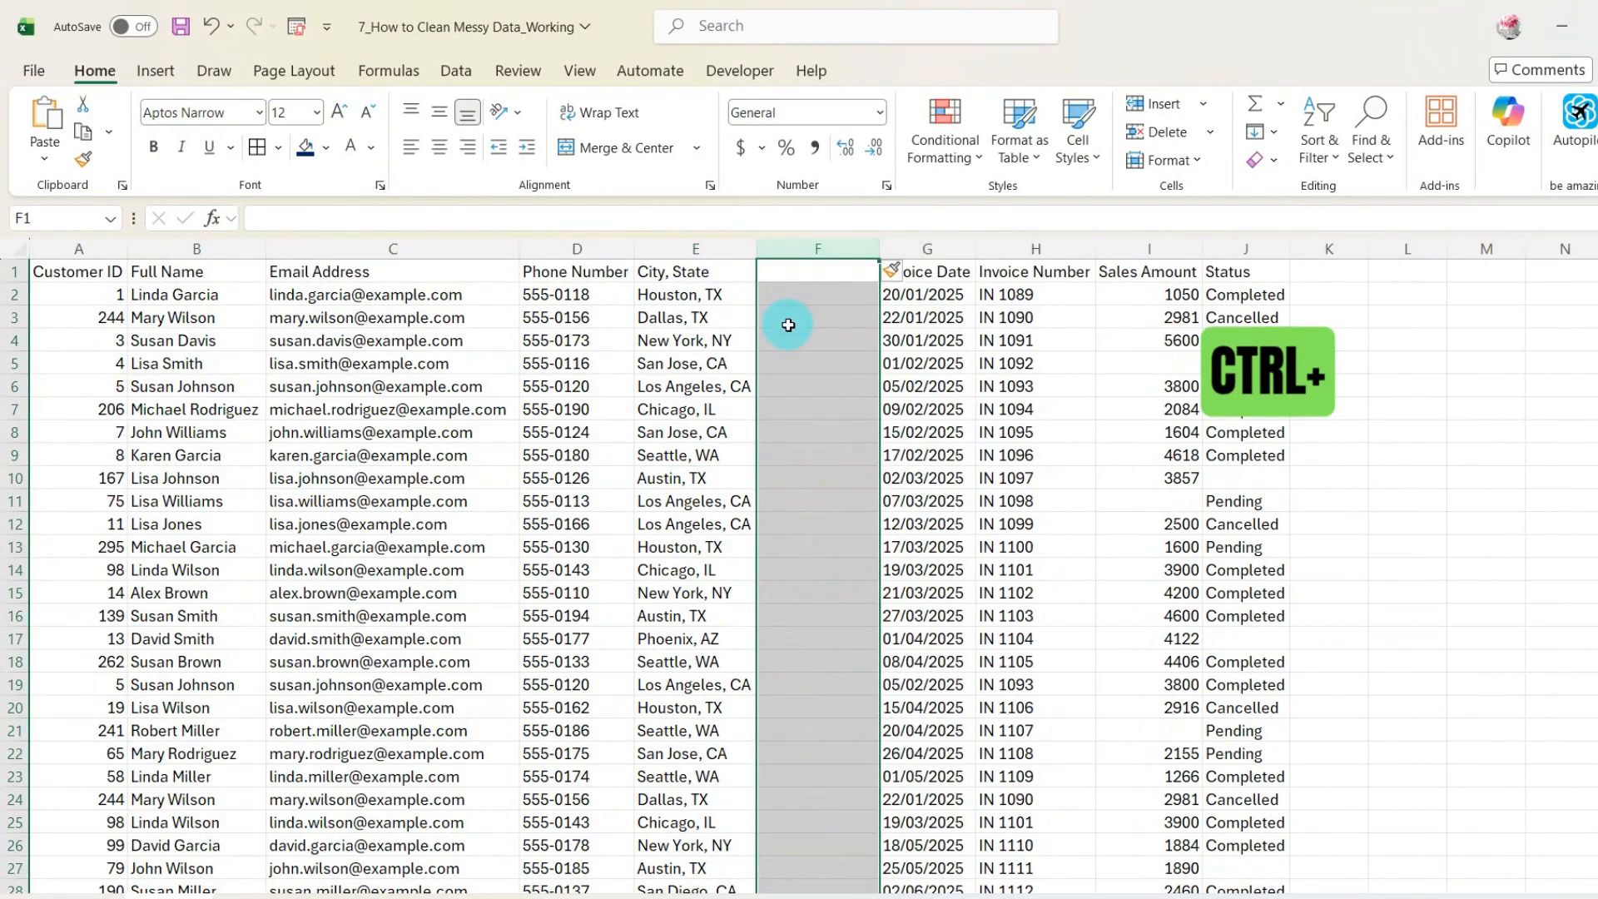
Step: Split the City, State column into two columns with Text to Columns, using Delimited data and only the comma delimiter
{"action": "left_click", "coordinate": [677, 247]}
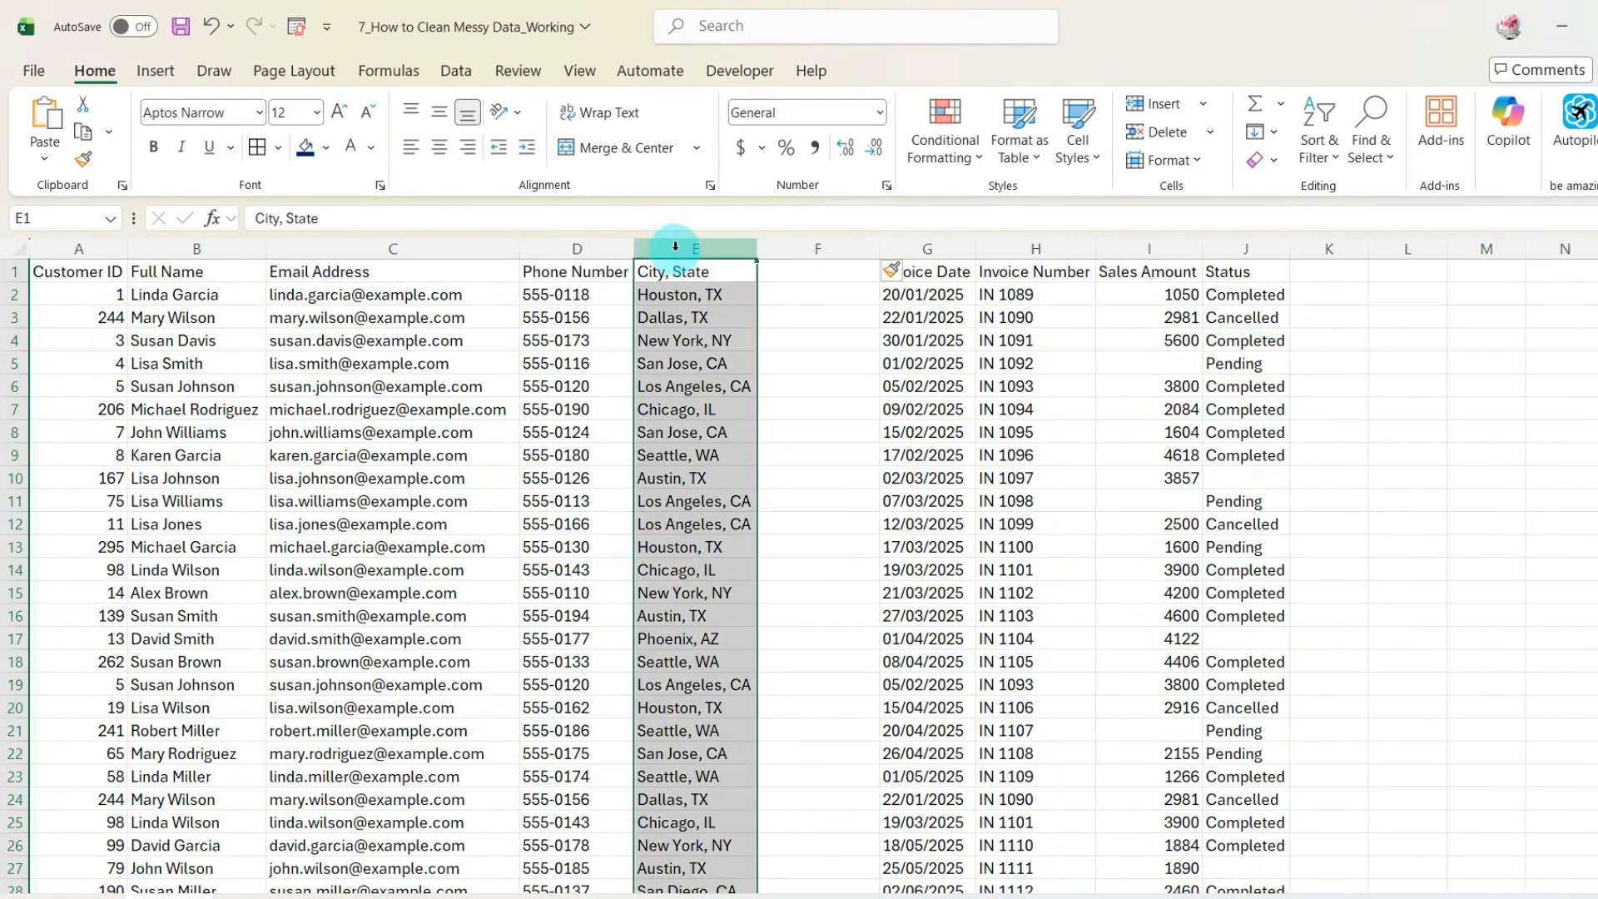
{"action": "left_click", "coordinate": [451, 78]}
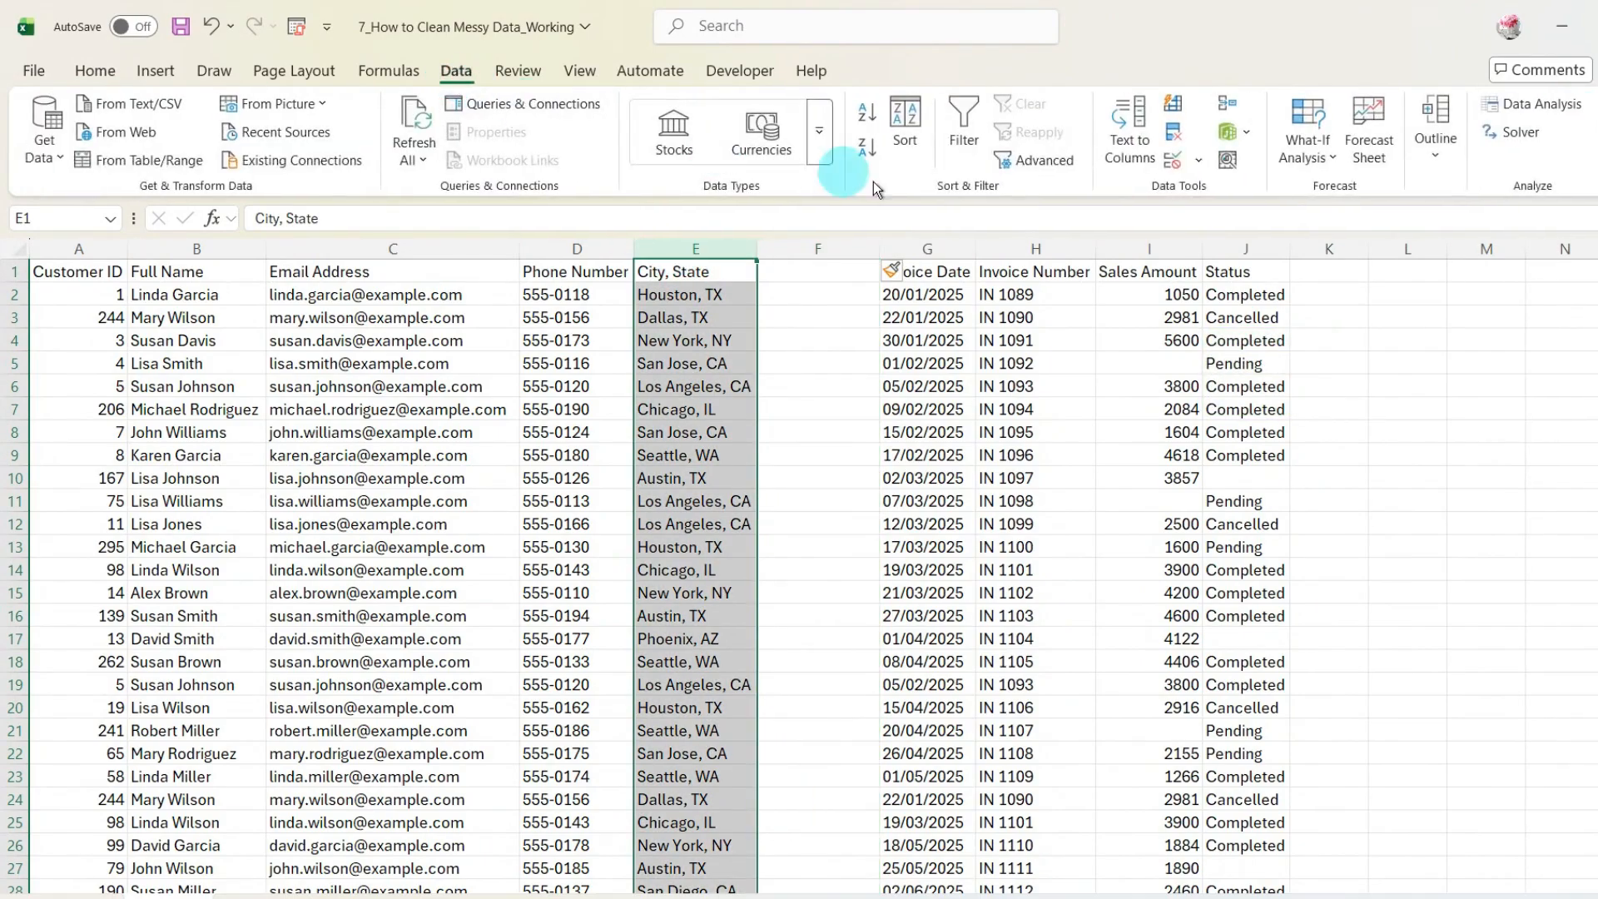
{"action": "left_click", "coordinate": [1118, 129]}
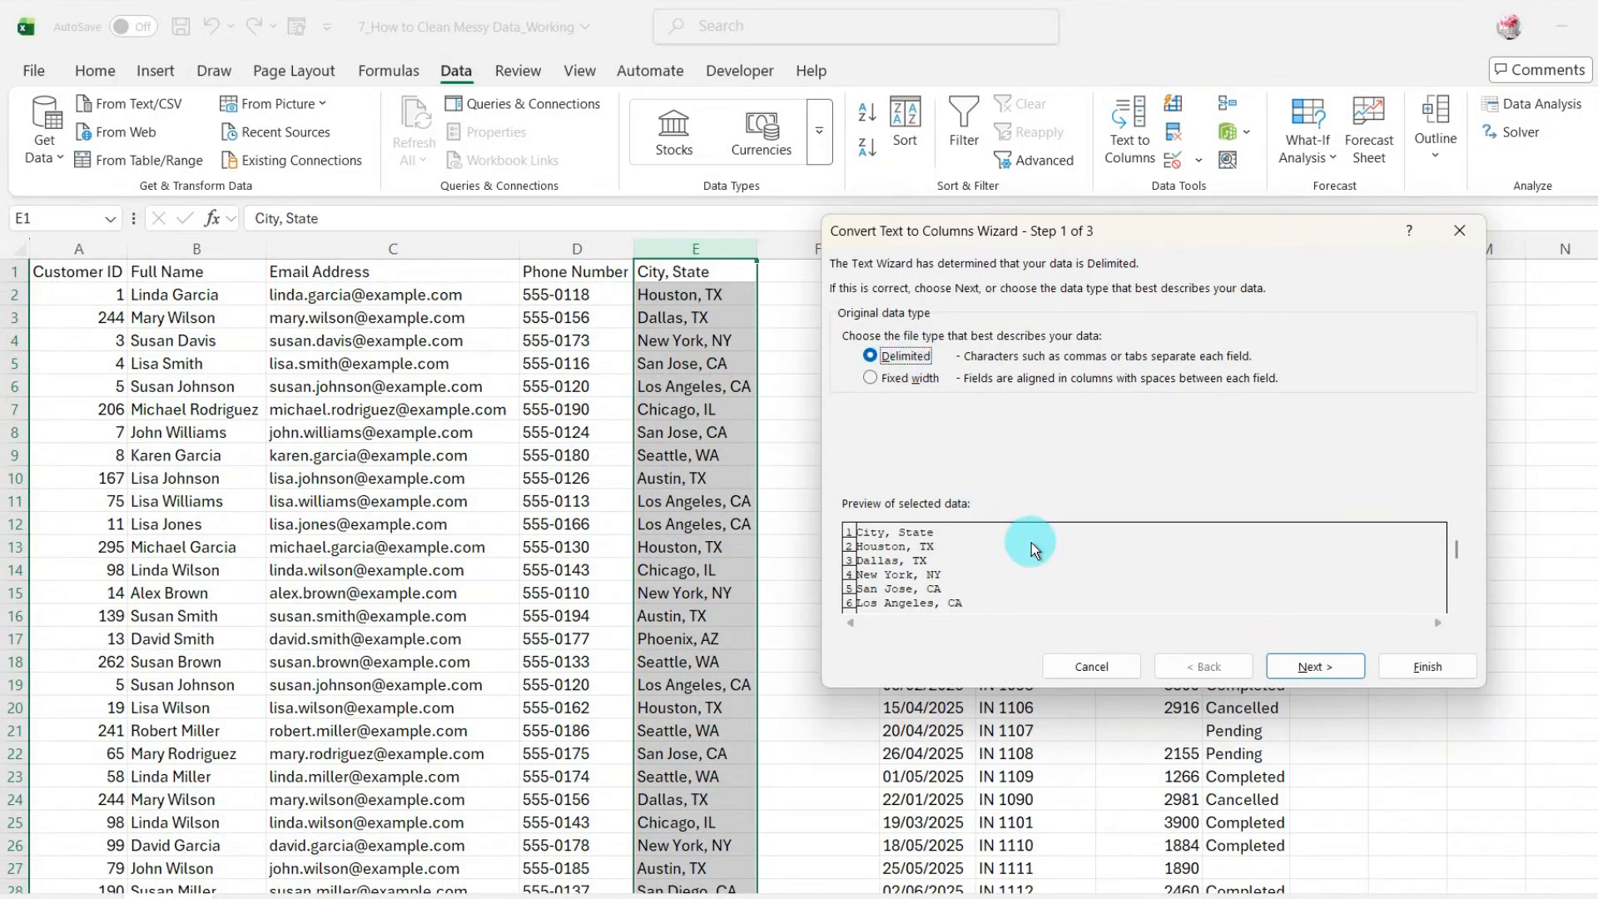
{"action": "left_click", "coordinate": [1305, 665]}
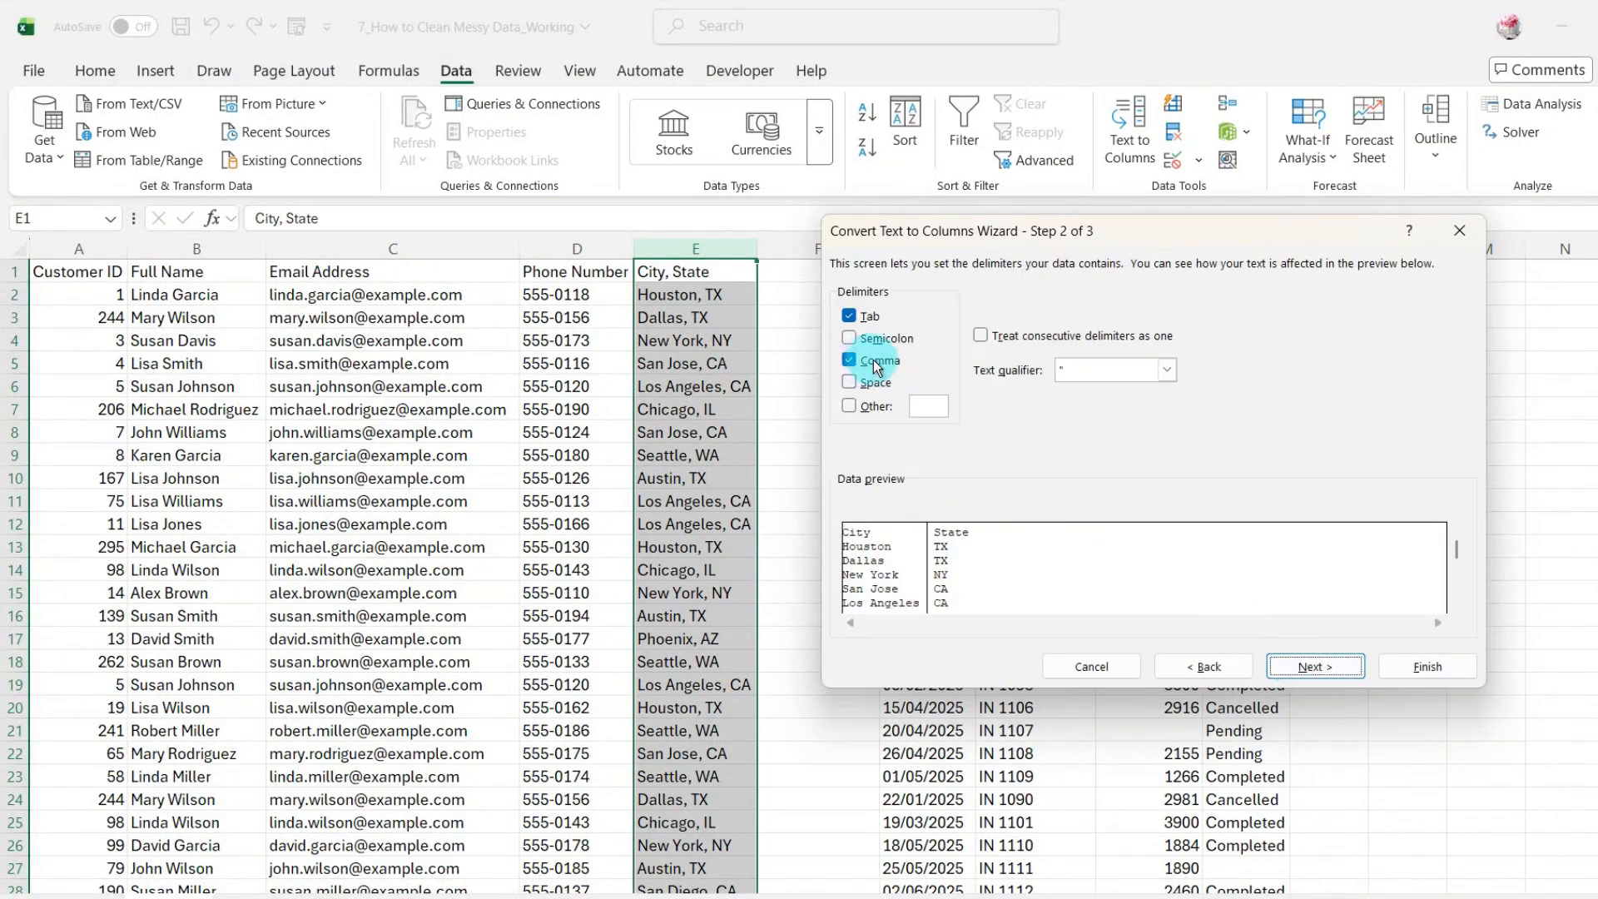
{"action": "left_click", "coordinate": [857, 315]}
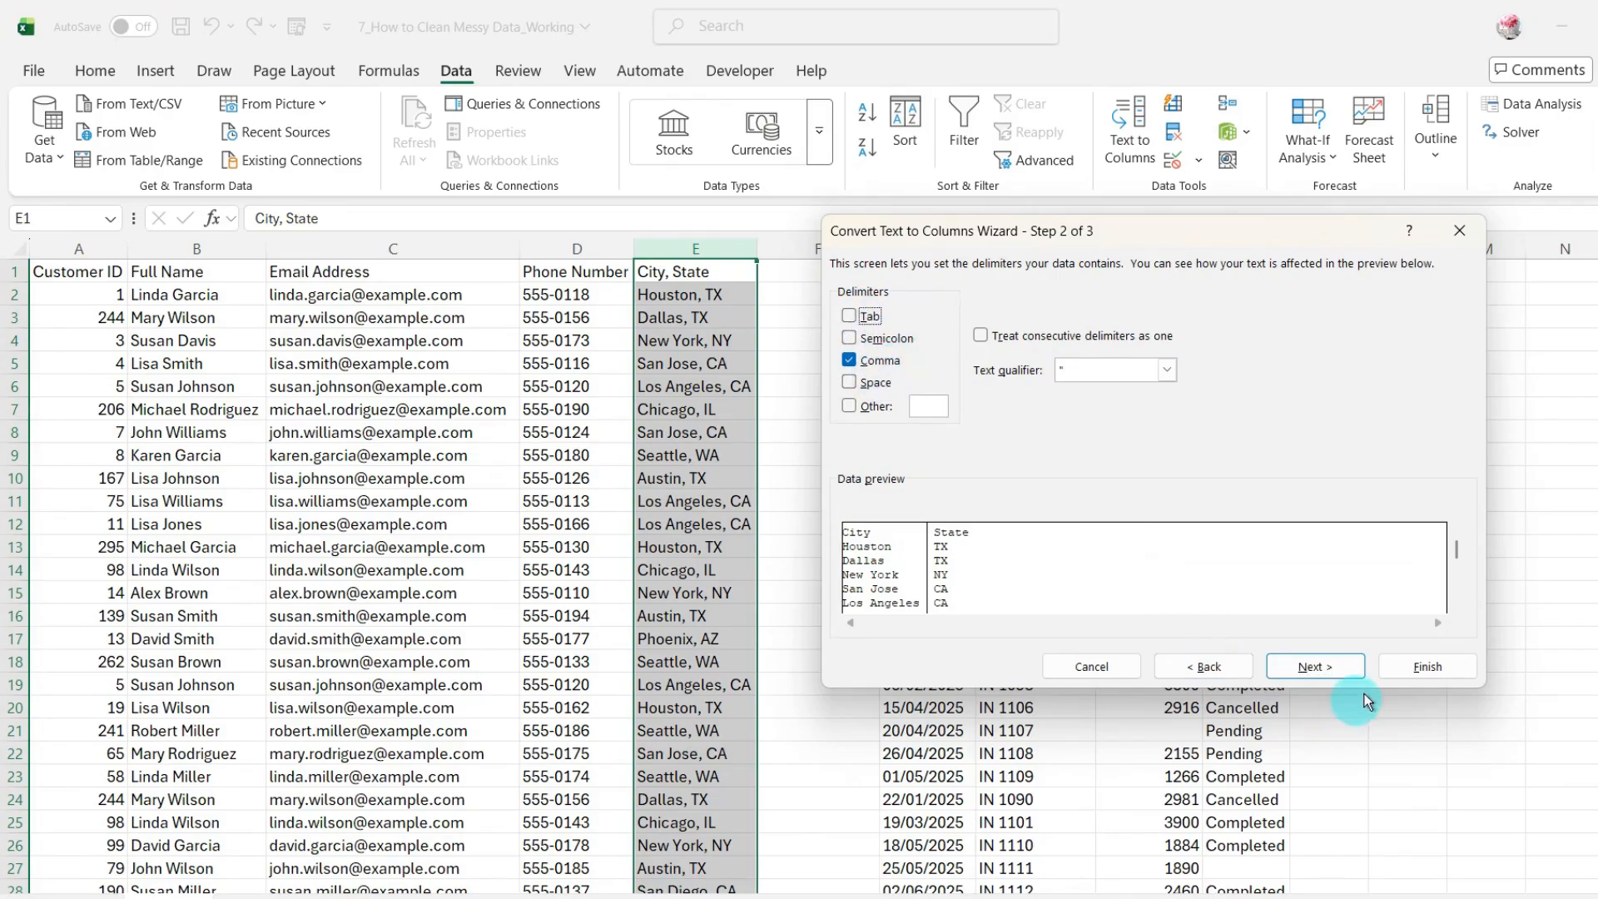
{"action": "left_click", "coordinate": [1427, 667]}
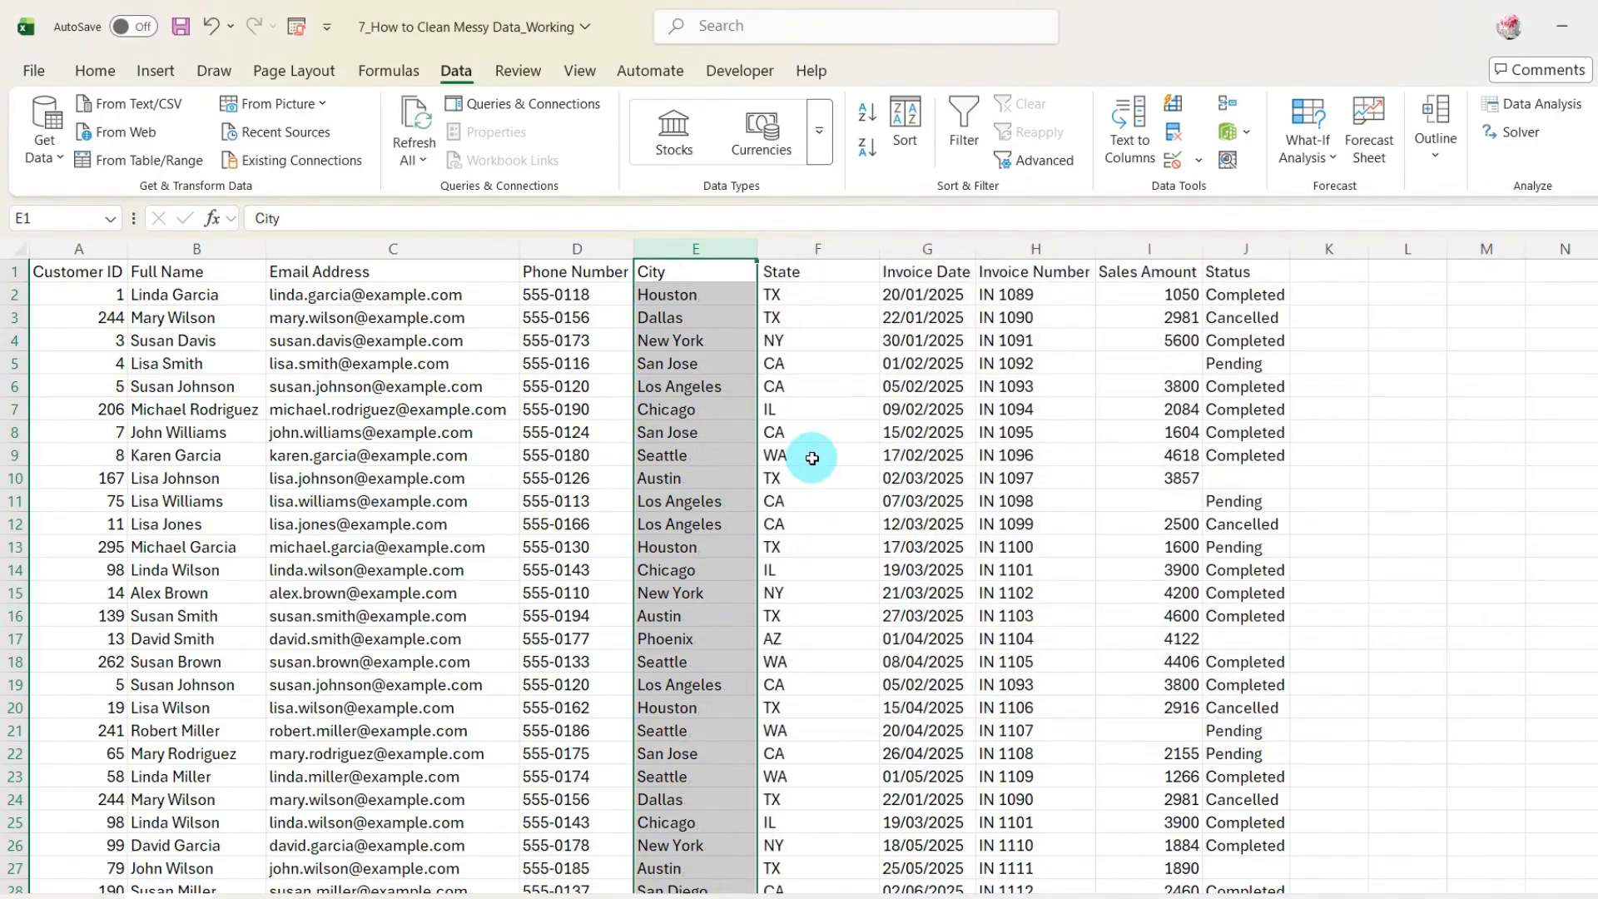
{"action": "left_click", "coordinate": [812, 458]}
{"action": "left_click", "coordinate": [714, 382]}
{"action": "scroll", "coordinate": [714, 379], "scroll_direction": "down", "scroll_amount": 4}
{"action": "scroll", "coordinate": [714, 379], "scroll_direction": "up", "scroll_amount": 3}
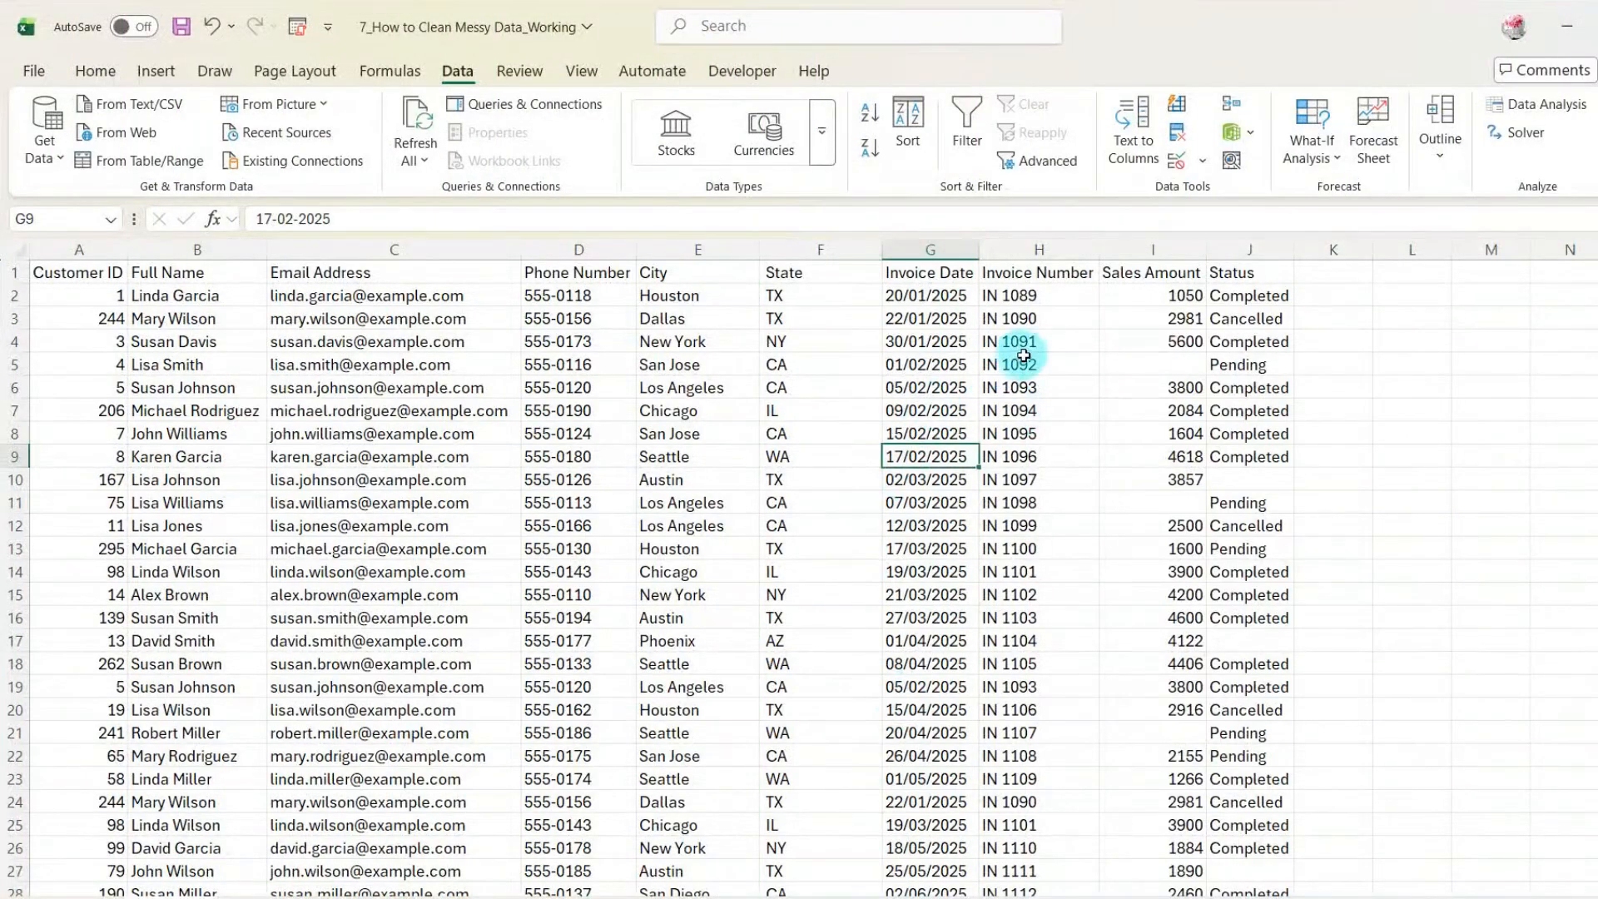
Step: Highlight duplicate values in the Invoice Number column with conditional formatting, using Light Red Fill with Dark Red Text
{"action": "left_click", "coordinate": [1017, 246]}
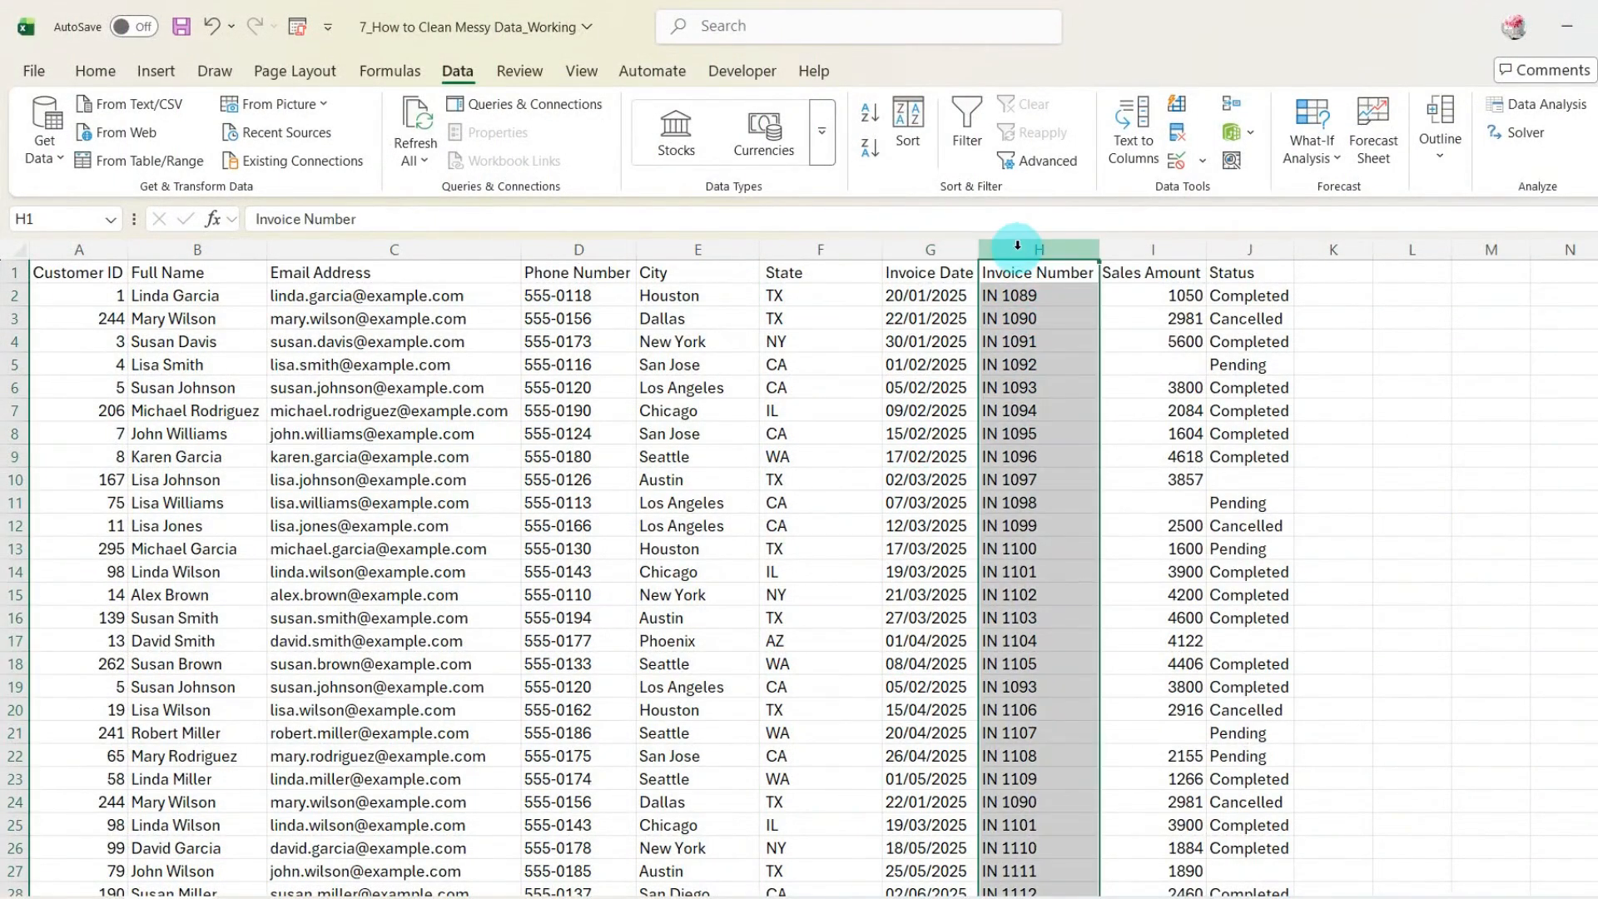
{"action": "left_click", "coordinate": [100, 73]}
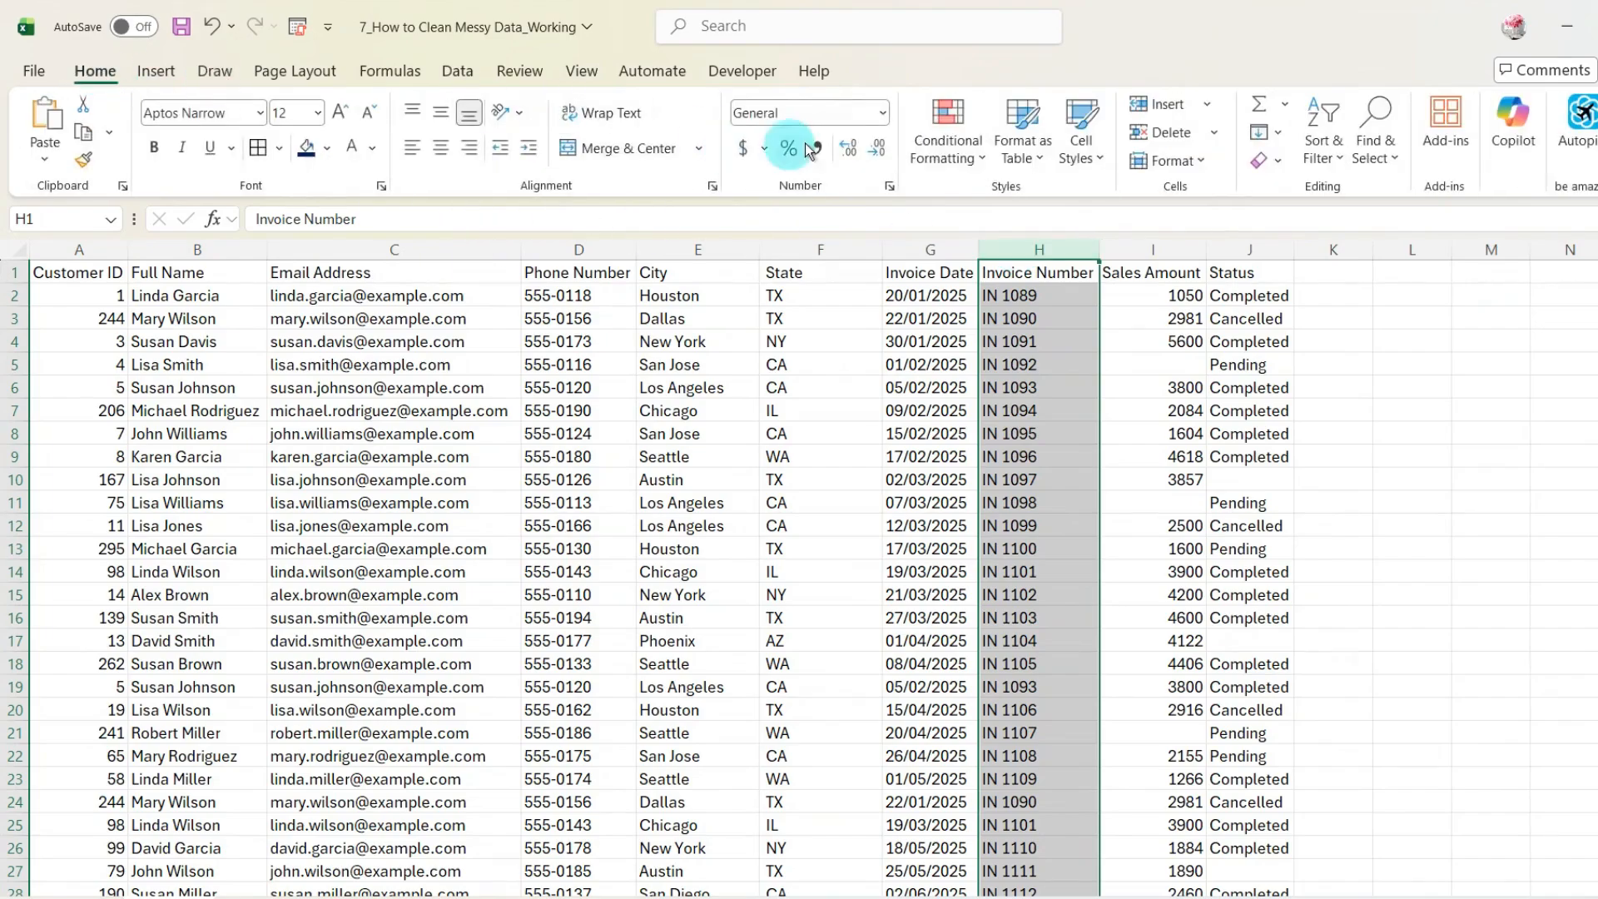
{"action": "left_click", "coordinate": [977, 138]}
{"action": "mouse_move", "coordinate": [1034, 200]}
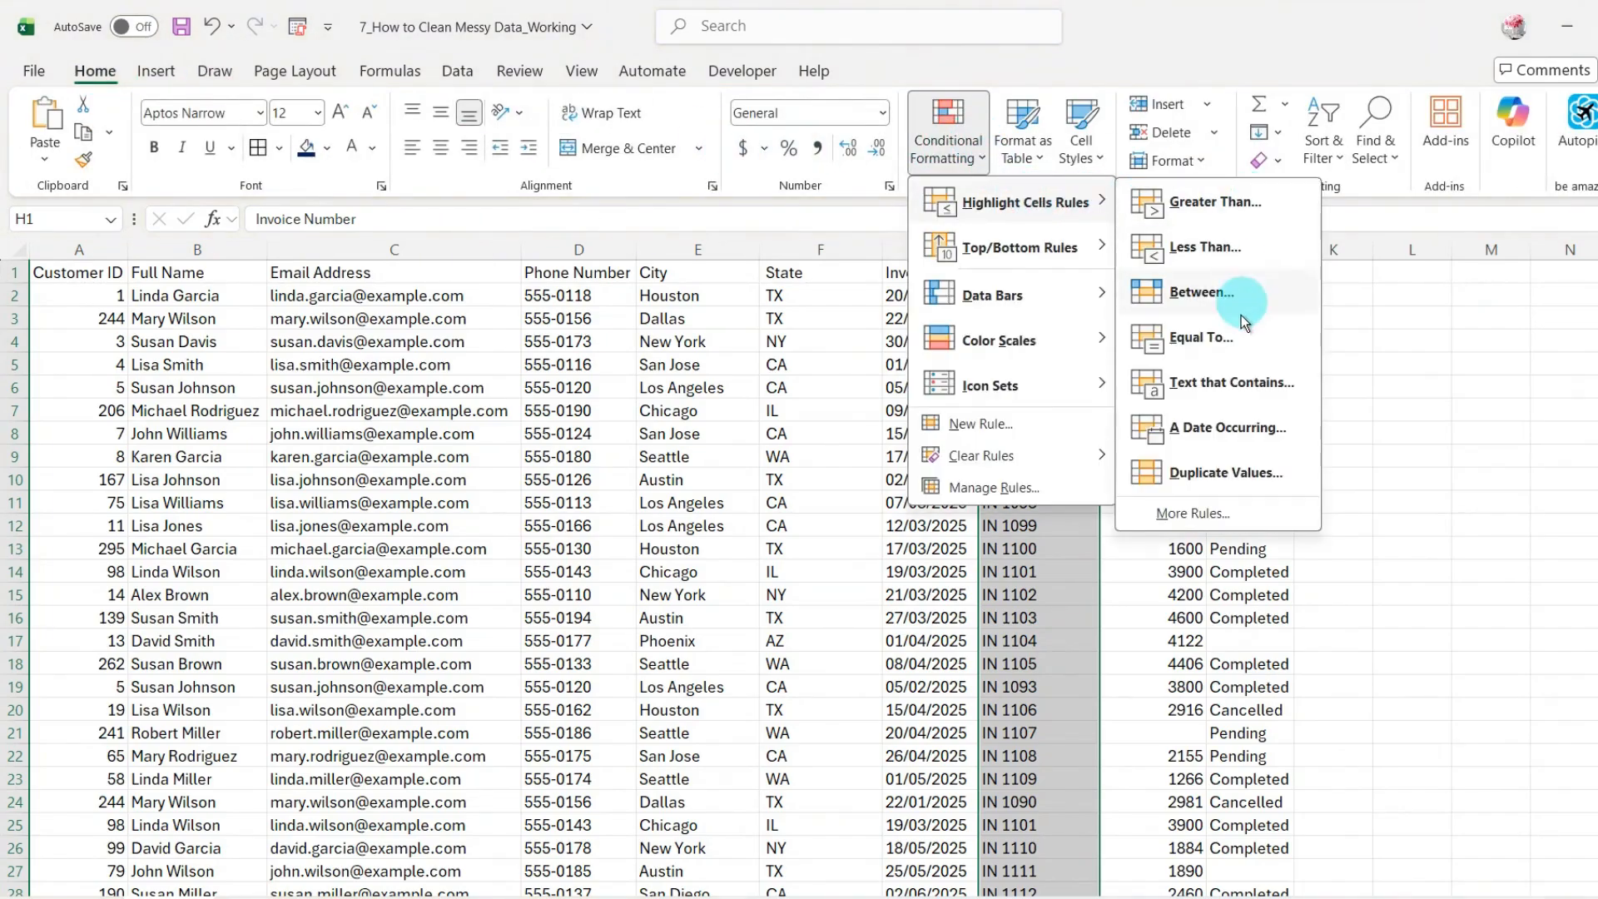
{"action": "left_click", "coordinate": [1228, 472]}
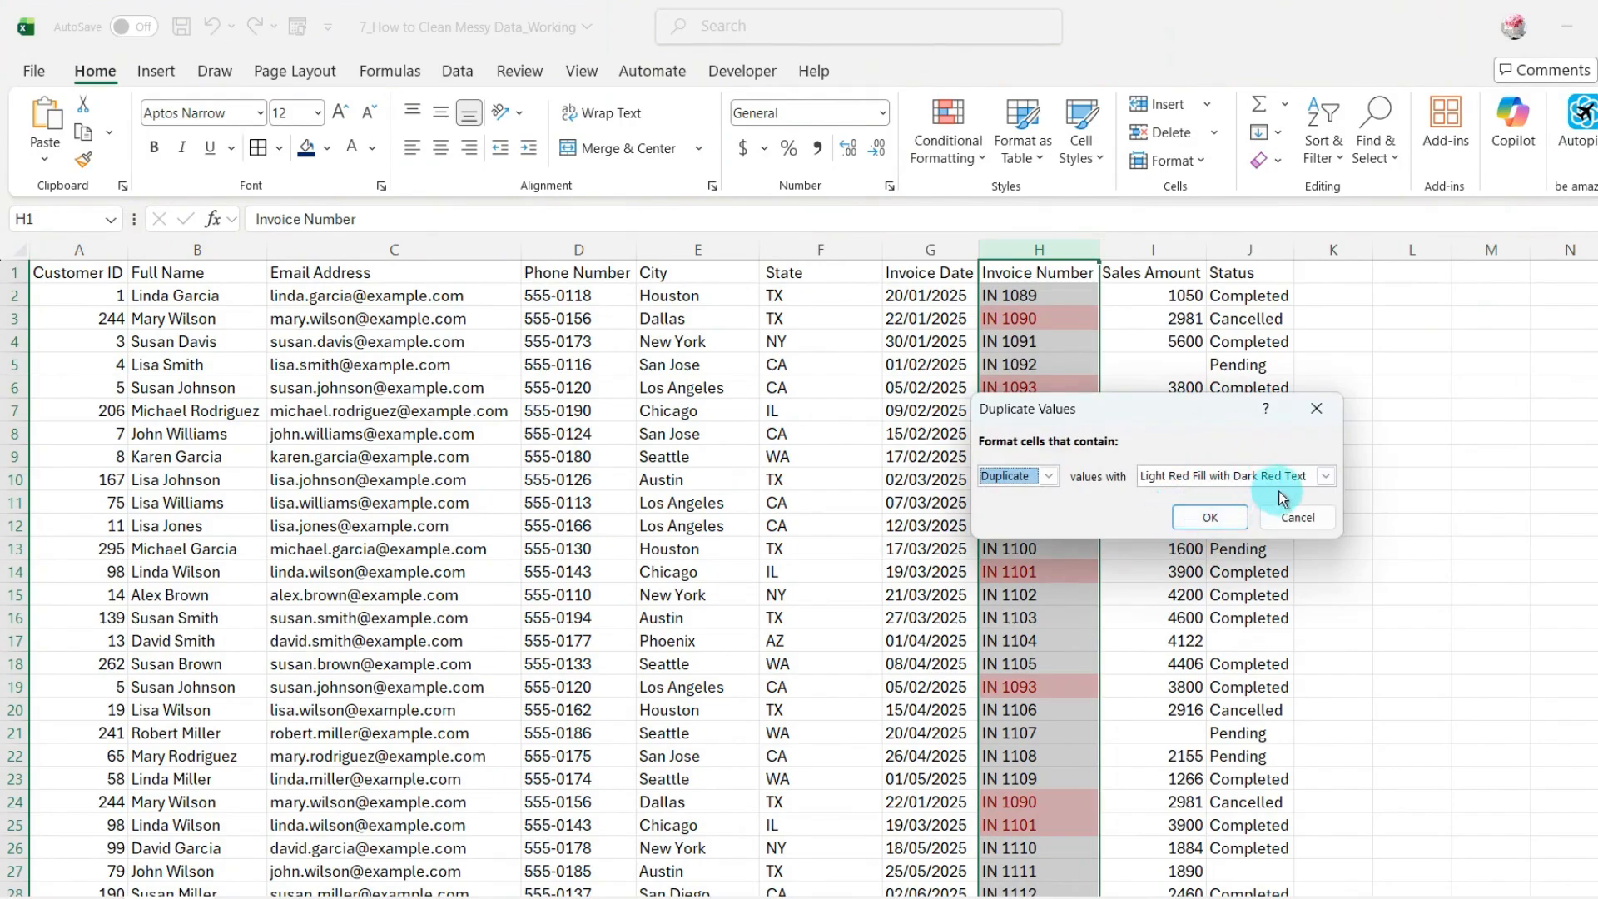
{"action": "left_click", "coordinate": [1322, 476]}
{"action": "left_click", "coordinate": [1224, 494]}
{"action": "left_click", "coordinate": [1235, 518]}
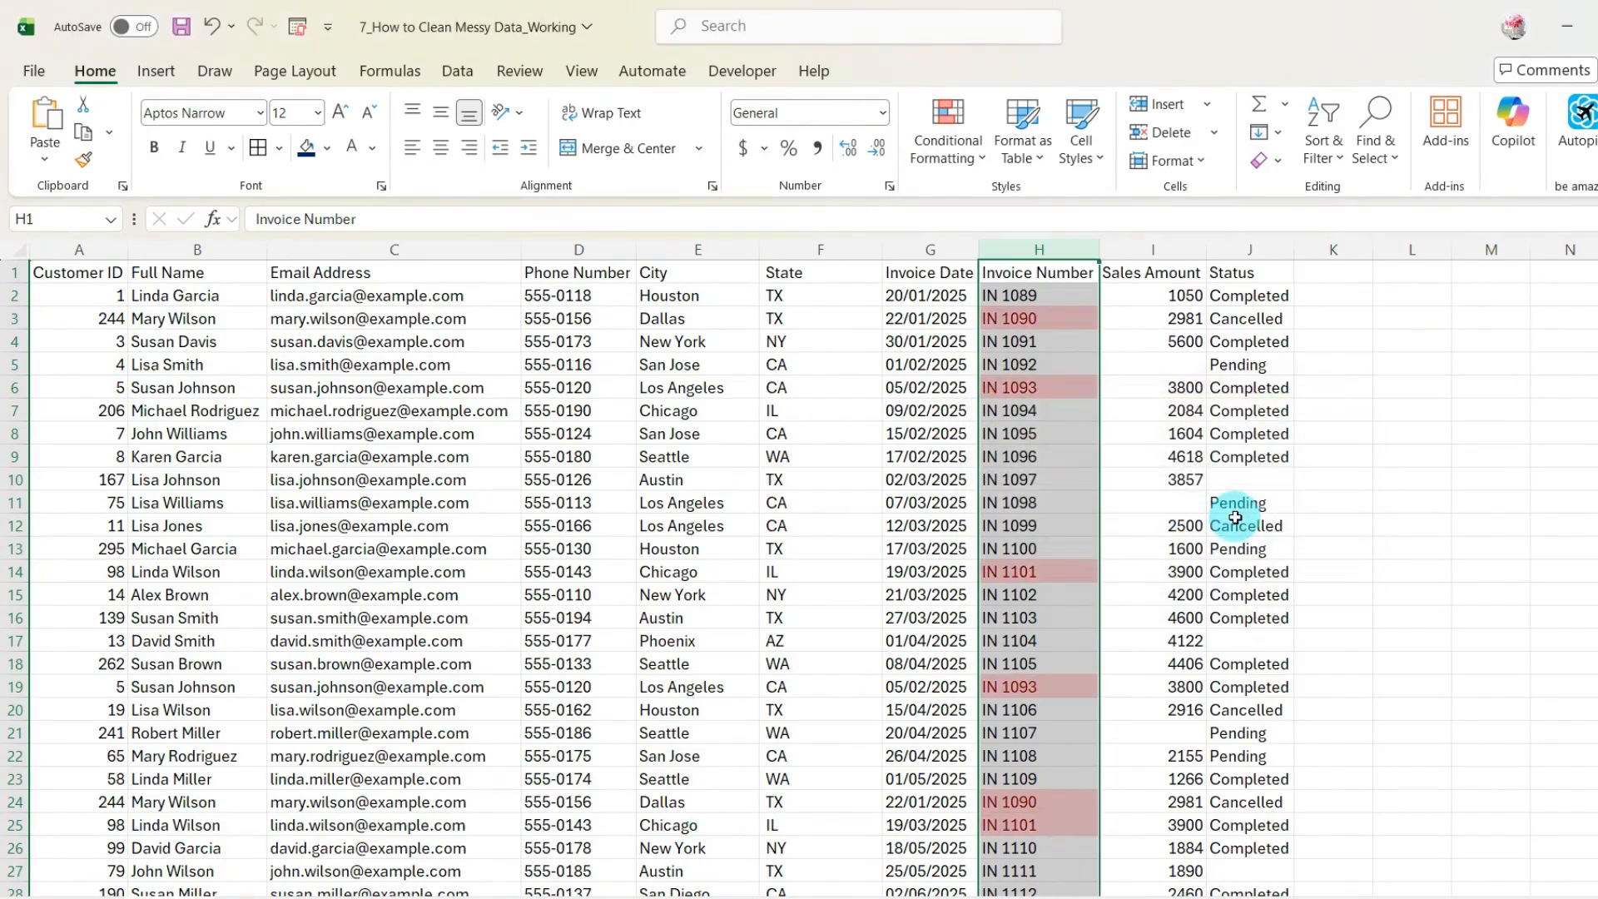
{"action": "left_click", "coordinate": [1091, 570]}
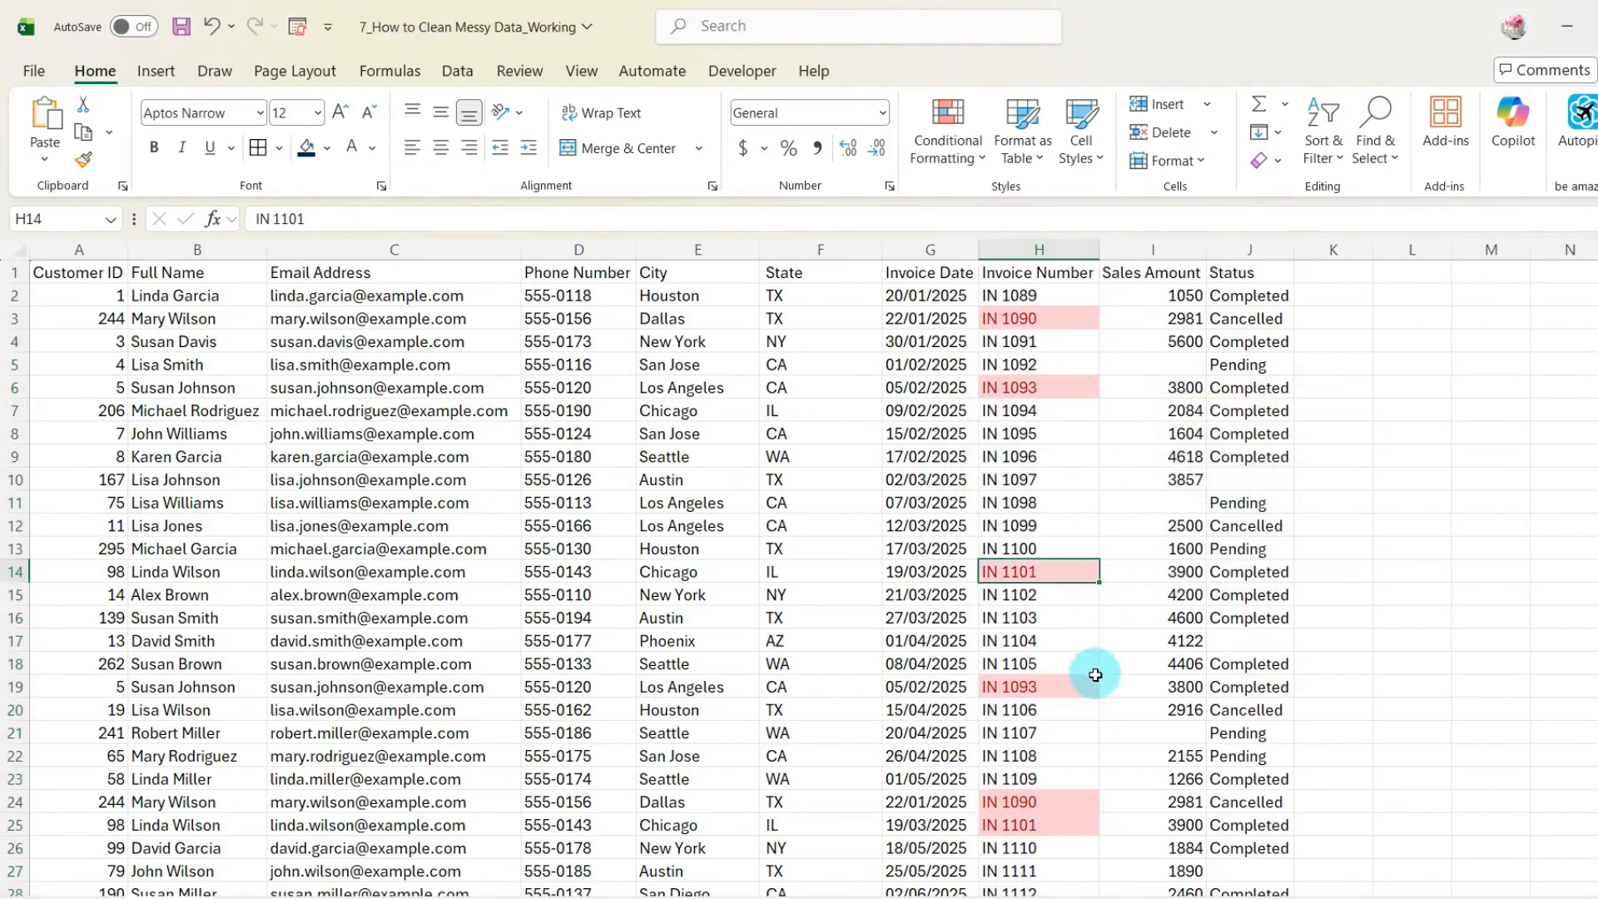
{"action": "scroll", "coordinate": [1131, 653], "scroll_direction": "down", "scroll_amount": 2}
{"action": "scroll", "coordinate": [1127, 653], "scroll_direction": "up", "scroll_amount": 2}
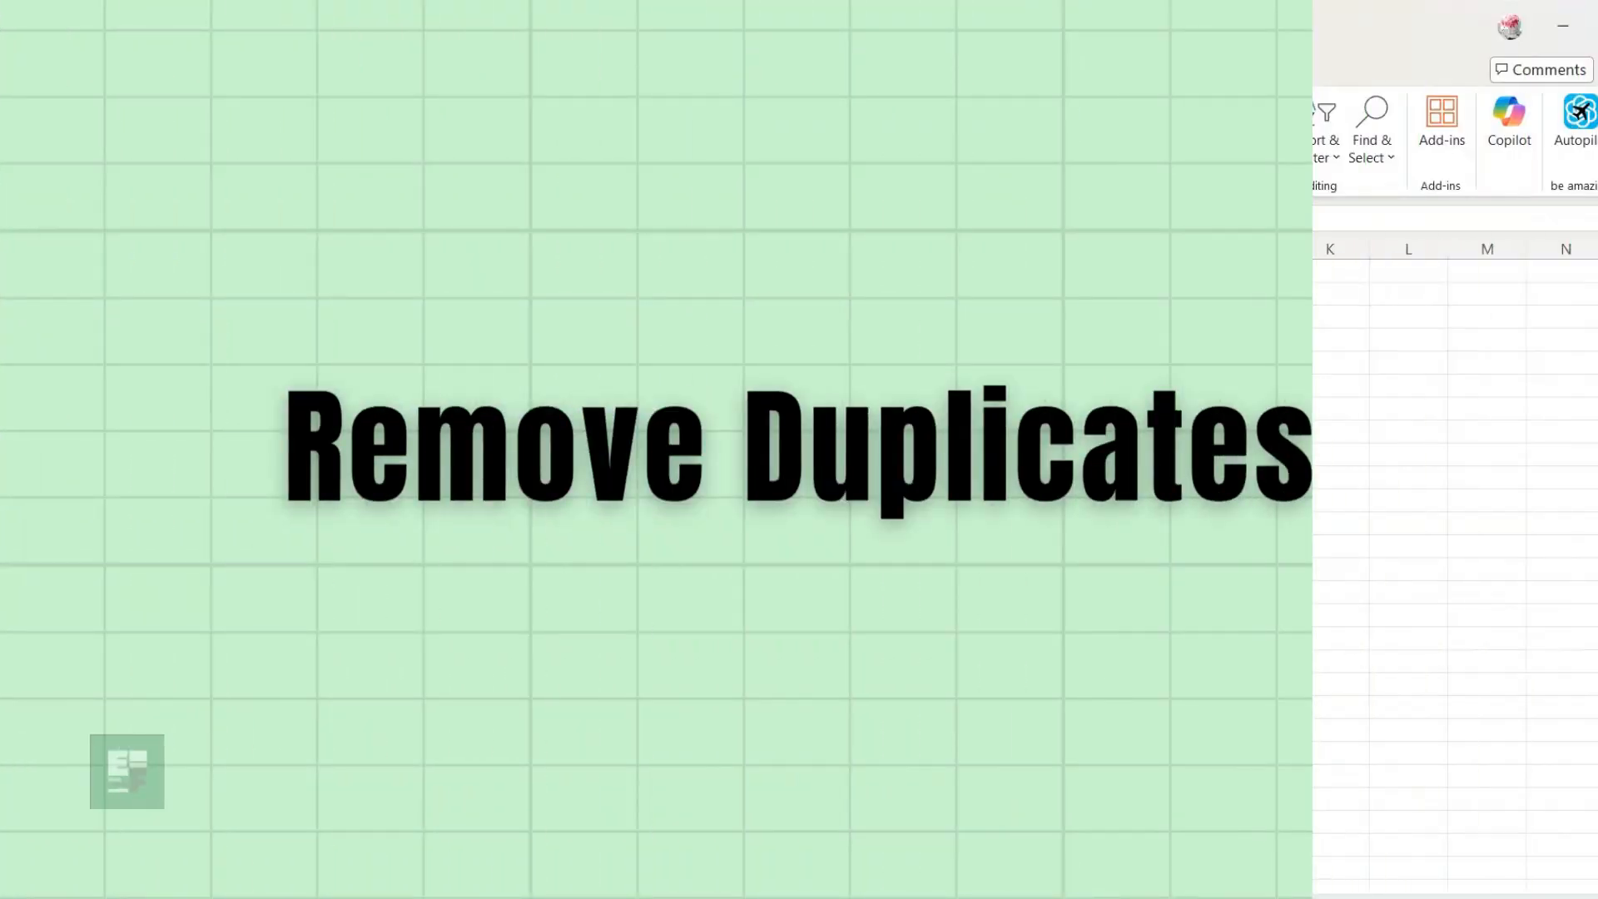
Step: Remove duplicate rows from the whole data range, comparing only the Invoice Number column and treating the first row as headers
{"action": "key", "text": "ctrl+a"}
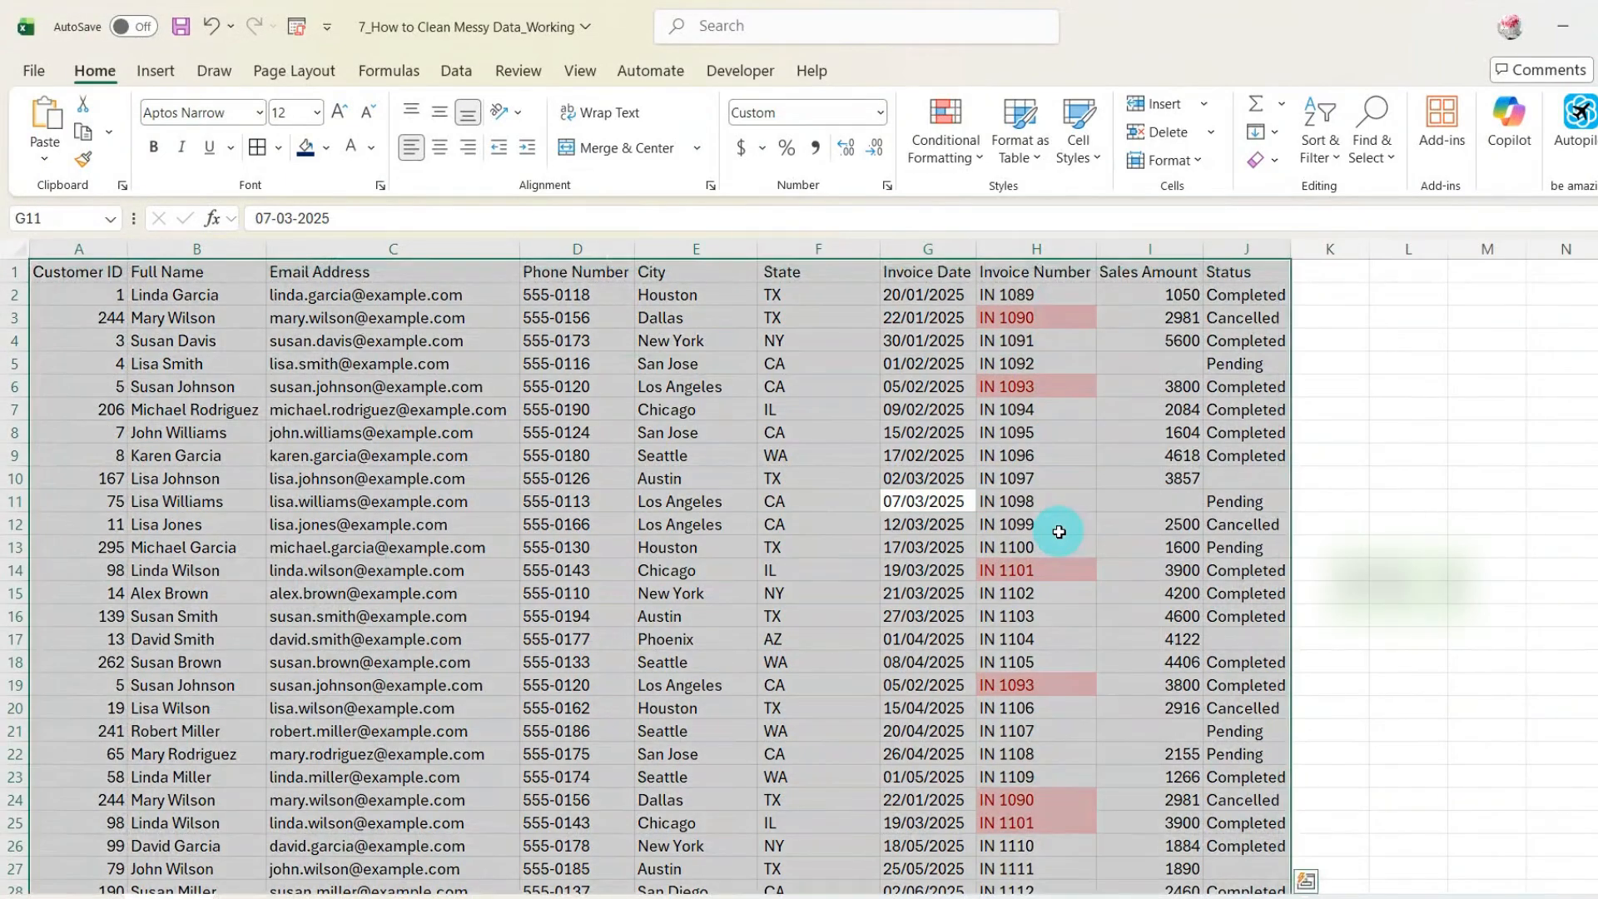
{"action": "left_click", "coordinate": [456, 72]}
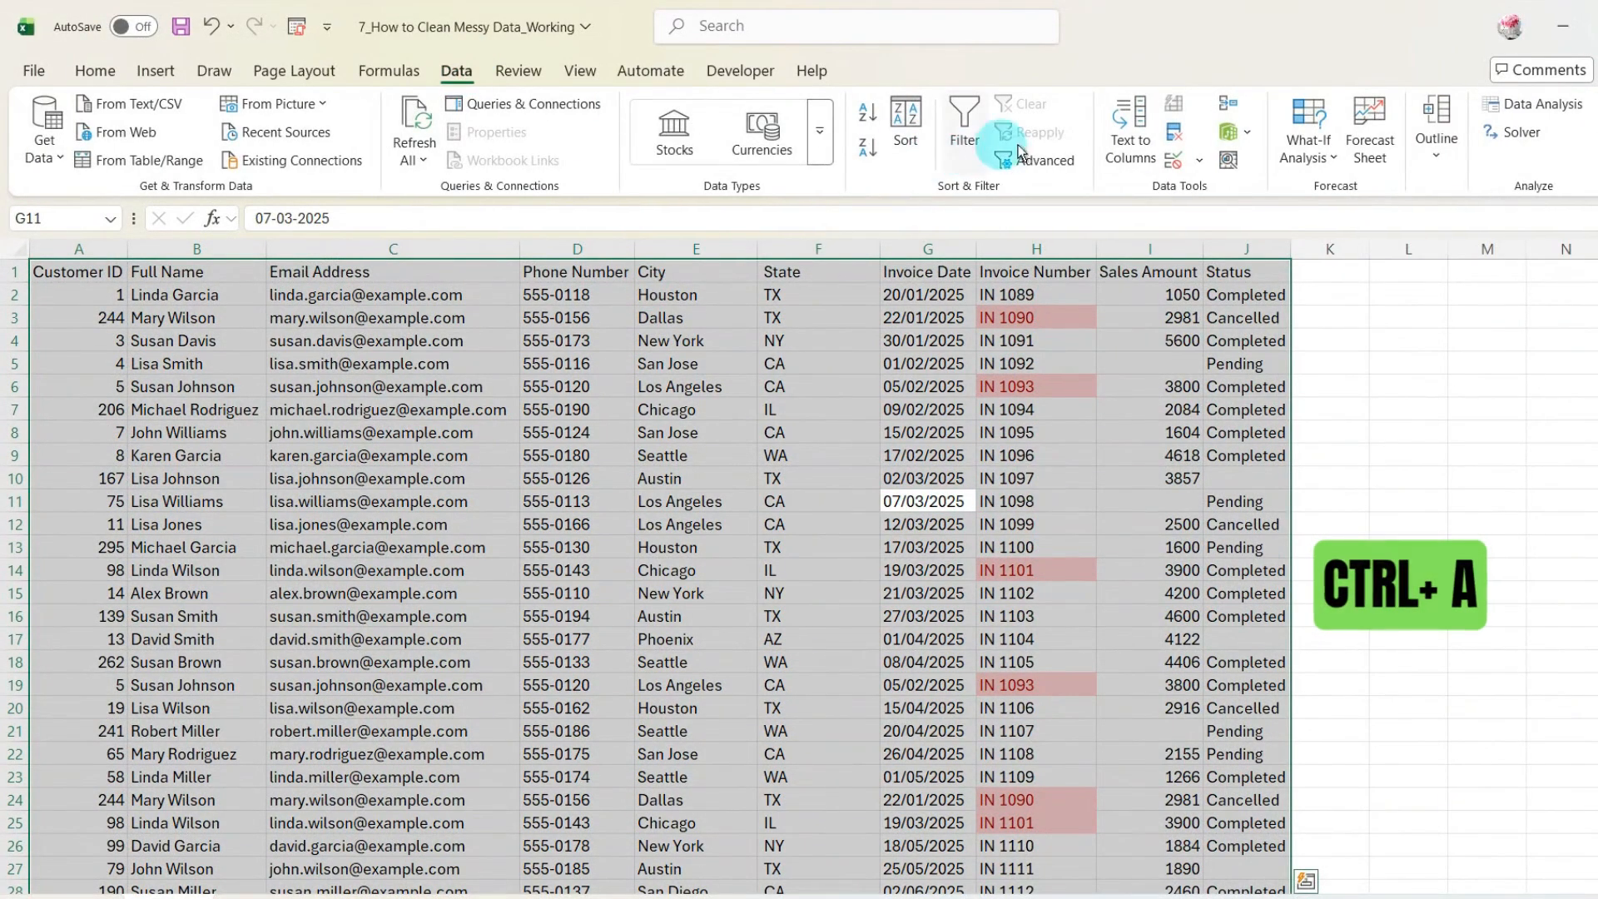
{"action": "left_click", "coordinate": [1174, 132]}
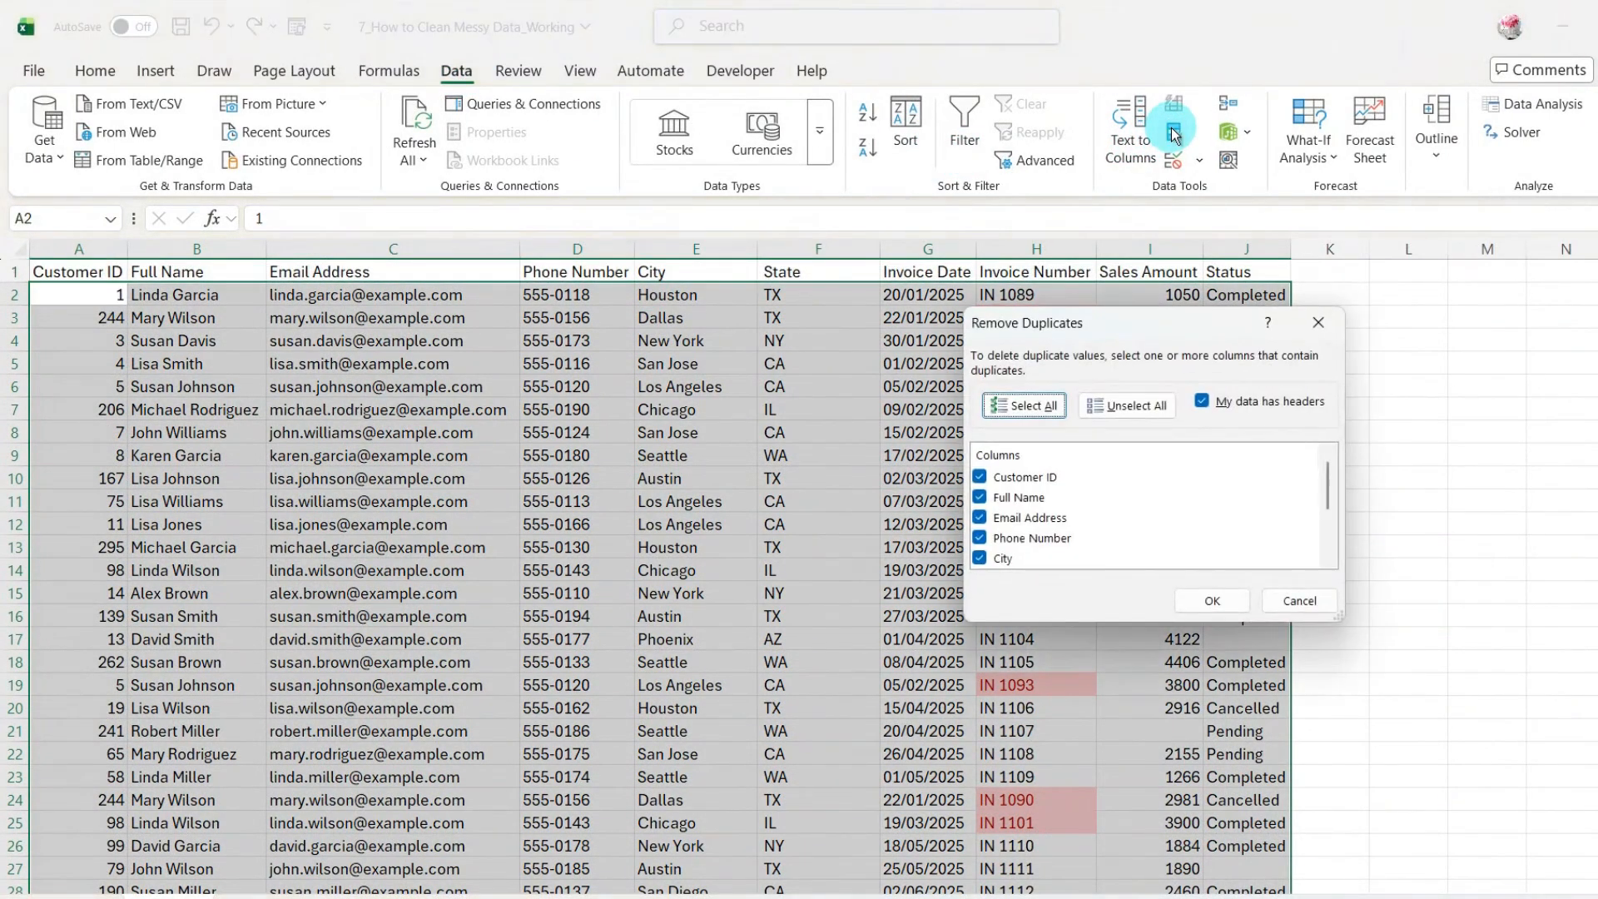
{"action": "left_click", "coordinate": [1127, 408]}
{"action": "scroll", "coordinate": [1066, 498], "scroll_direction": "down", "scroll_amount": 2}
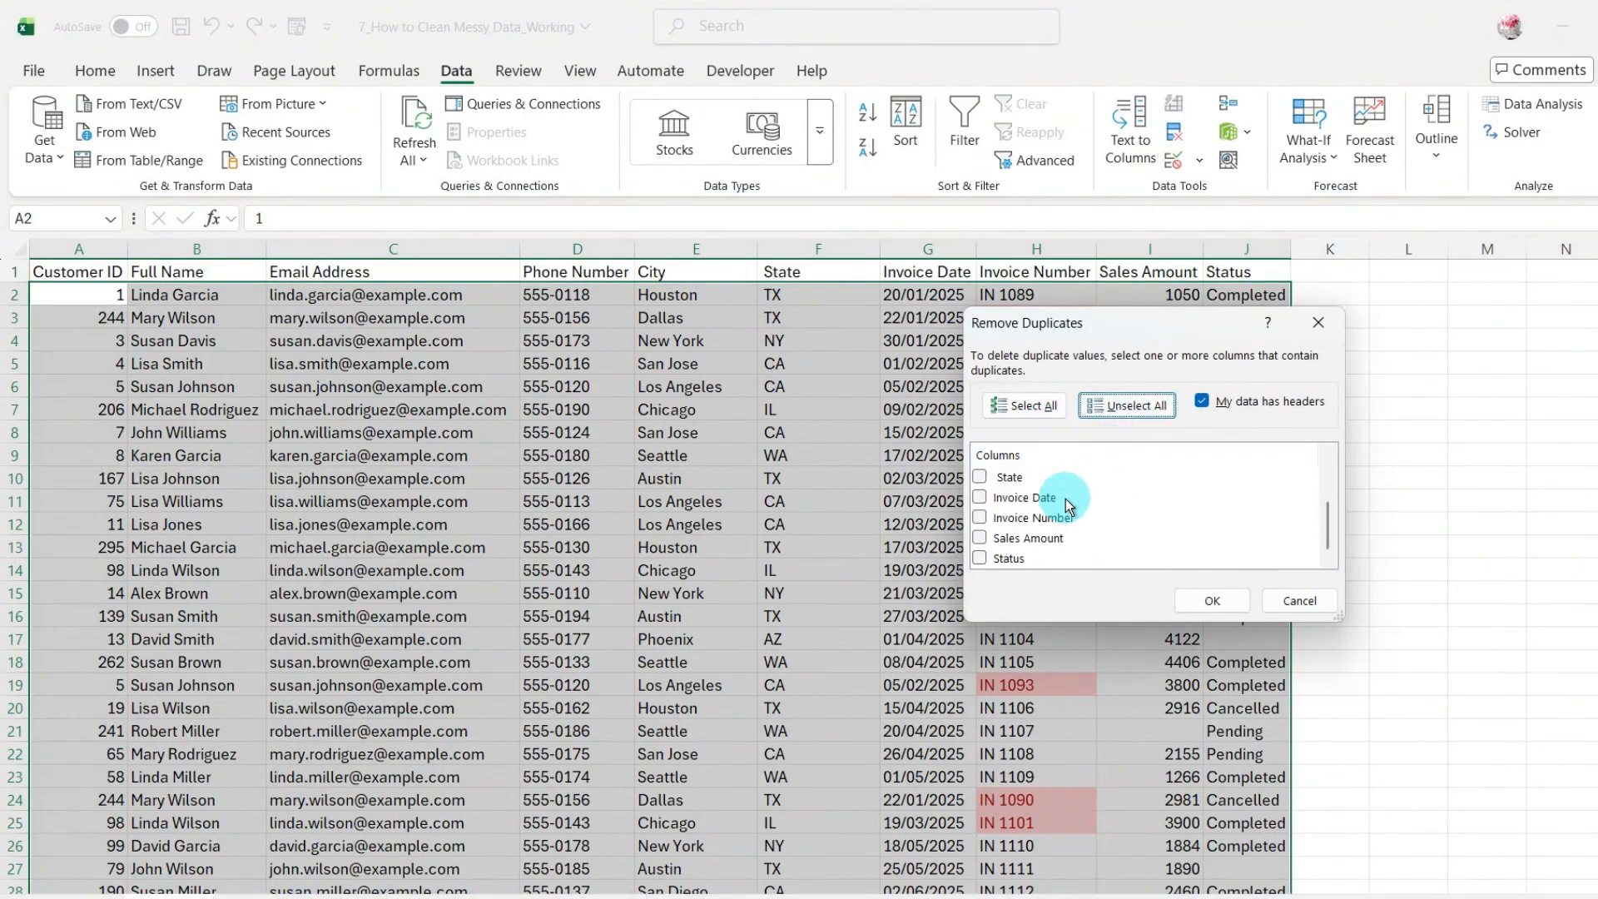
{"action": "left_click", "coordinate": [982, 518]}
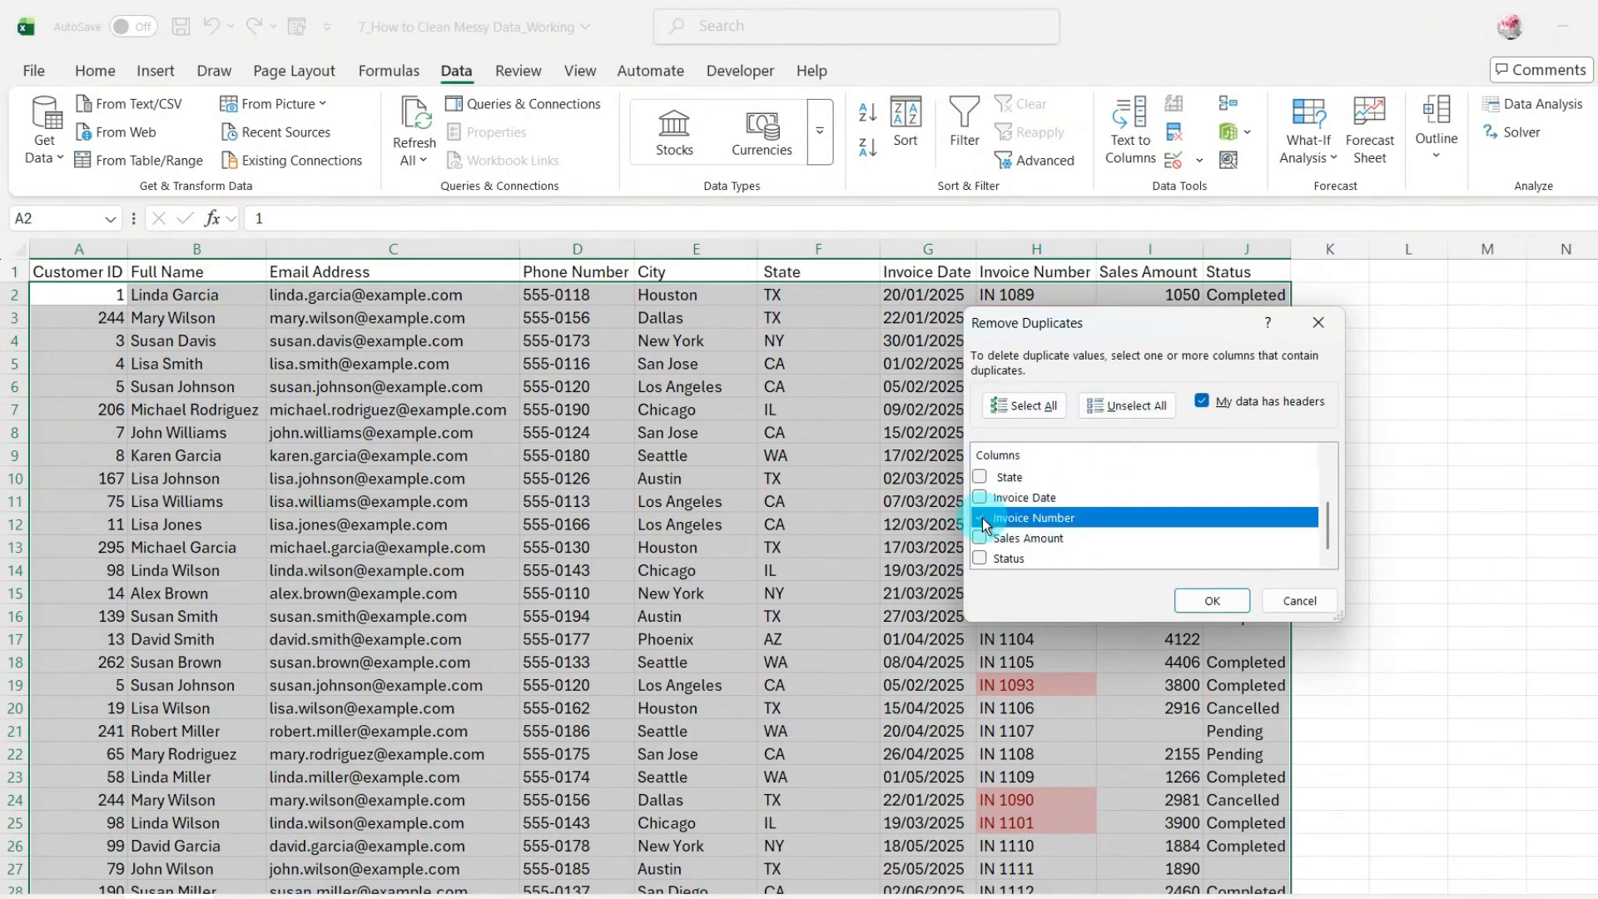
{"action": "left_click", "coordinate": [1209, 600]}
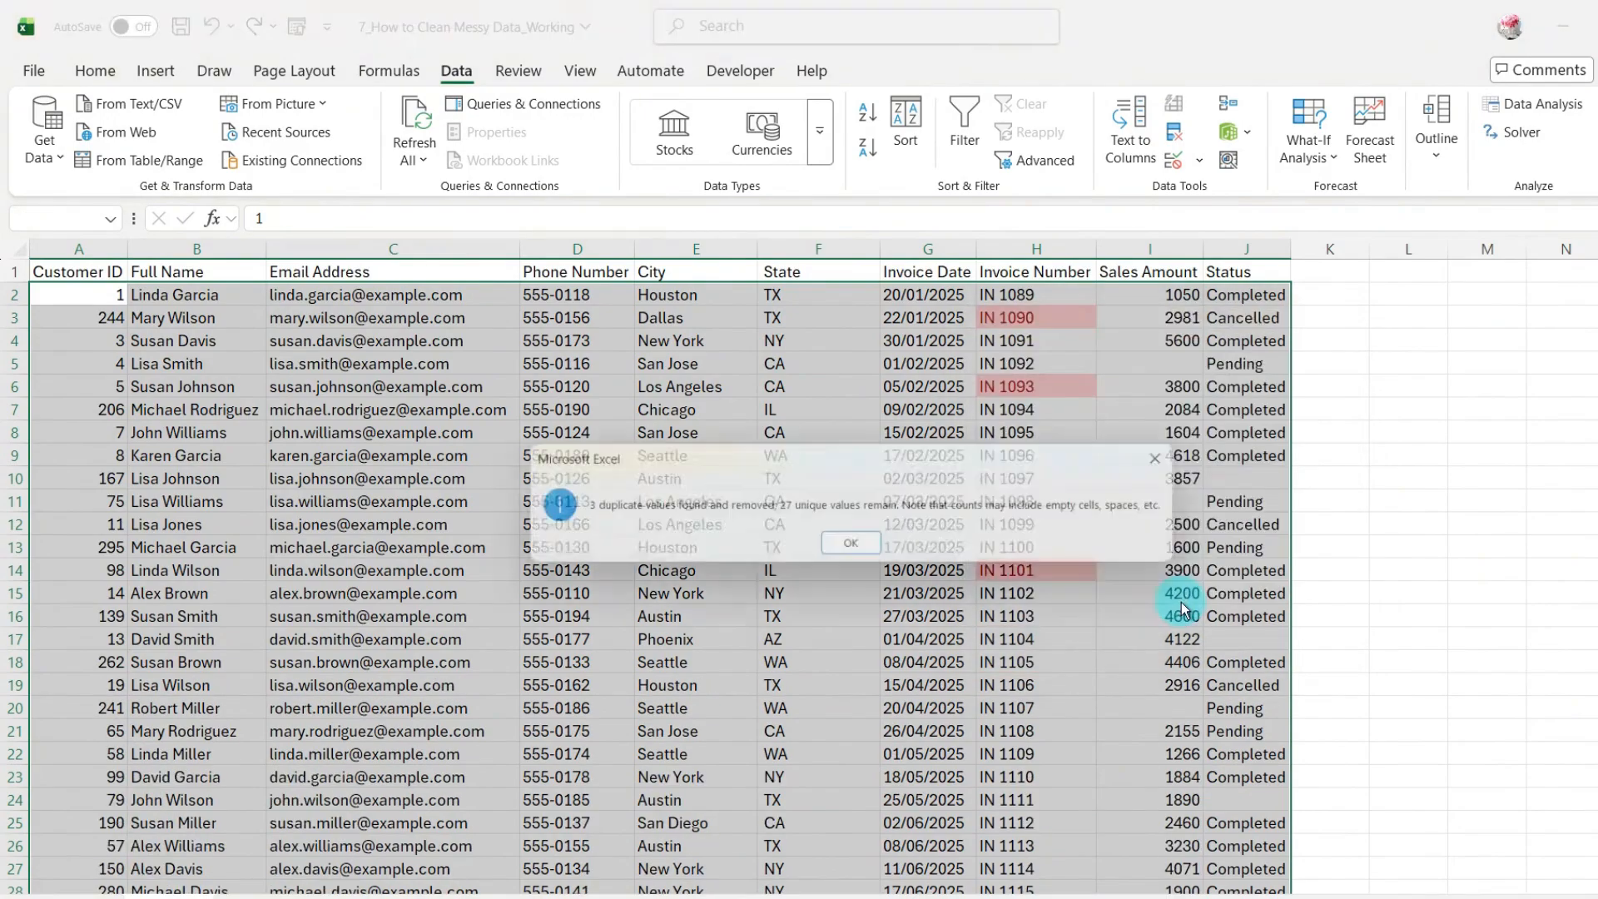
{"action": "left_click", "coordinate": [856, 548]}
{"action": "left_click", "coordinate": [1065, 585]}
{"action": "scroll", "coordinate": [1066, 586], "scroll_direction": "down", "scroll_amount": 2}
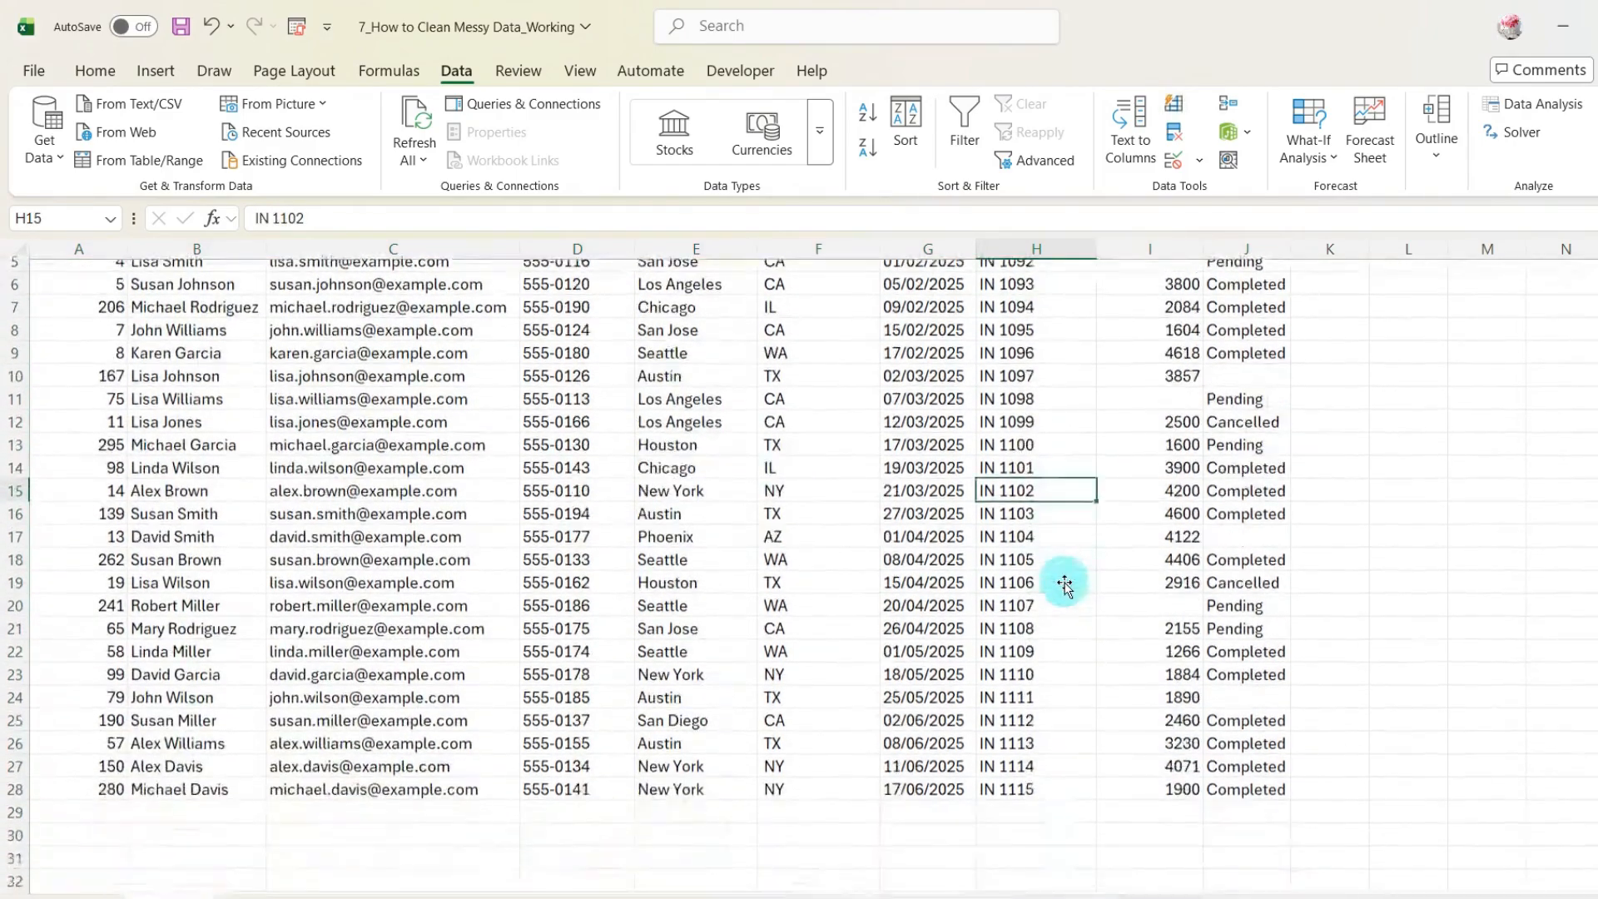
{"action": "scroll", "coordinate": [1065, 586], "scroll_direction": "down", "scroll_amount": 2}
{"action": "scroll", "coordinate": [1065, 585], "scroll_direction": "up", "scroll_amount": 4}
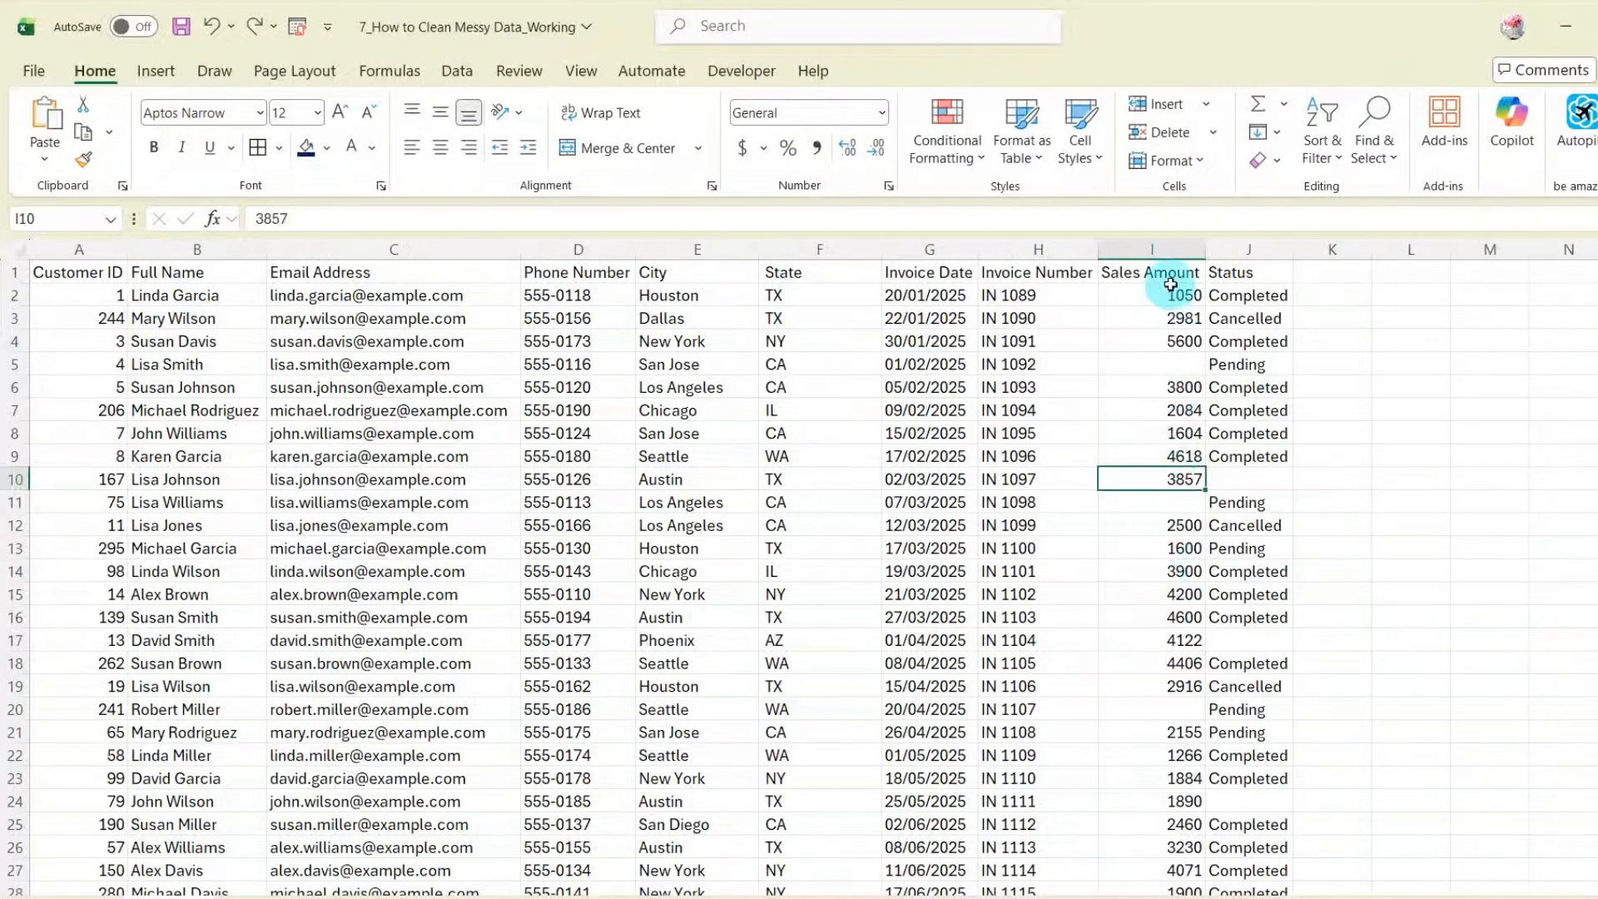
Step: Format the Sales Amount column as Number with 0 decimal places and the 1000 separator
{"action": "scroll", "coordinate": [1202, 471], "scroll_direction": "down", "scroll_amount": 3}
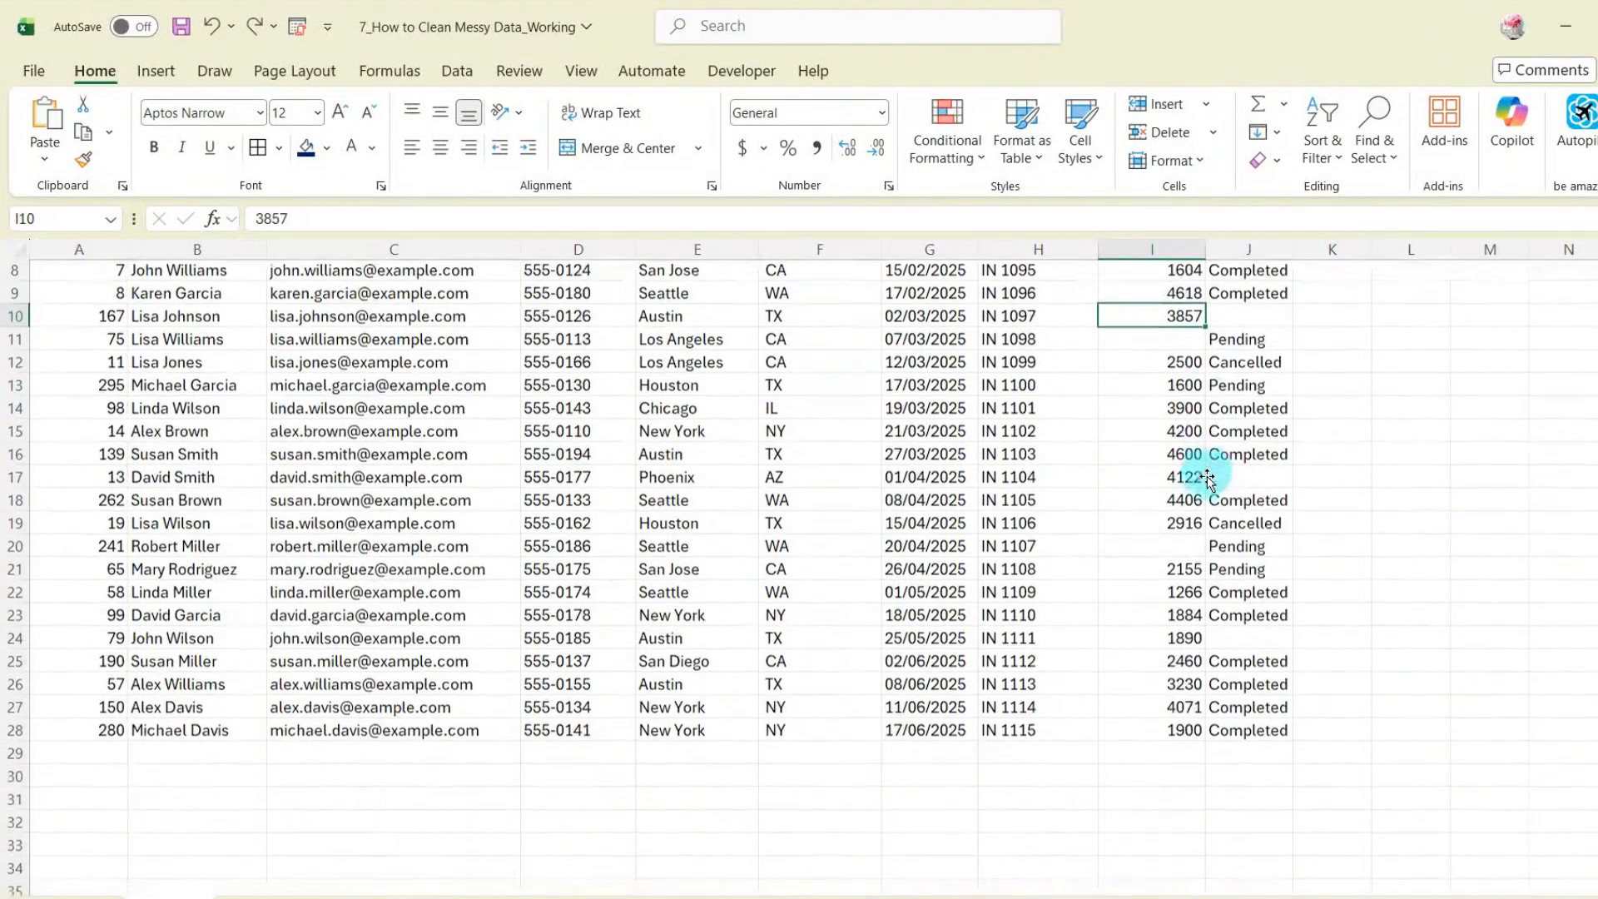
{"action": "scroll", "coordinate": [1207, 477], "scroll_direction": "up", "scroll_amount": 3}
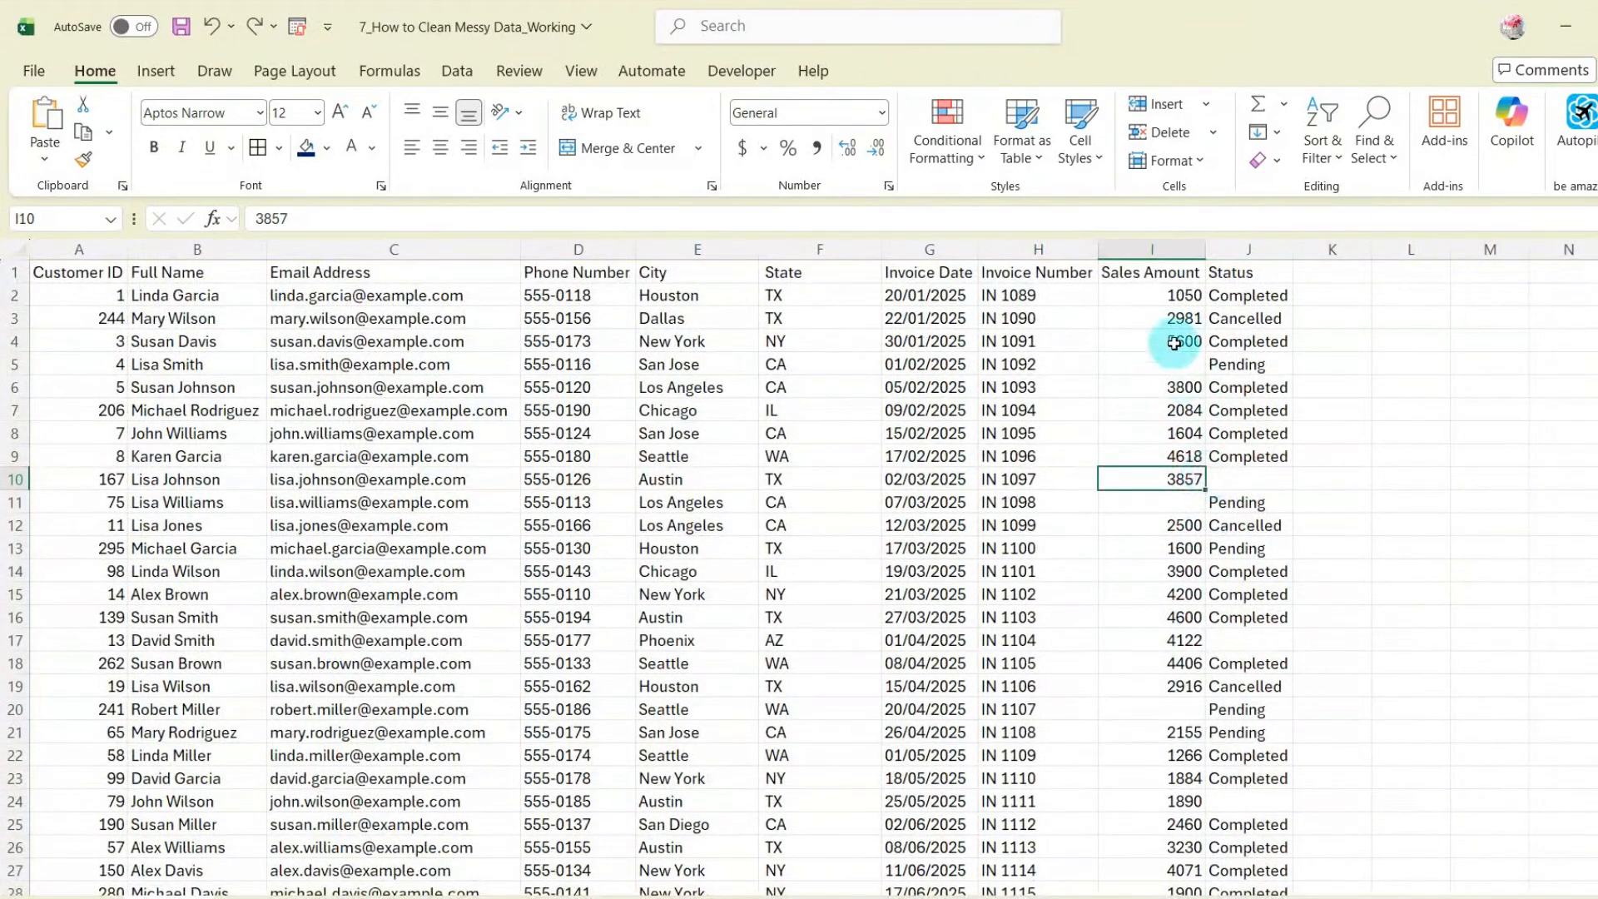
{"action": "scroll", "coordinate": [1174, 344], "scroll_direction": "down", "scroll_amount": 4}
{"action": "scroll", "coordinate": [1174, 344], "scroll_direction": "up", "scroll_amount": 3}
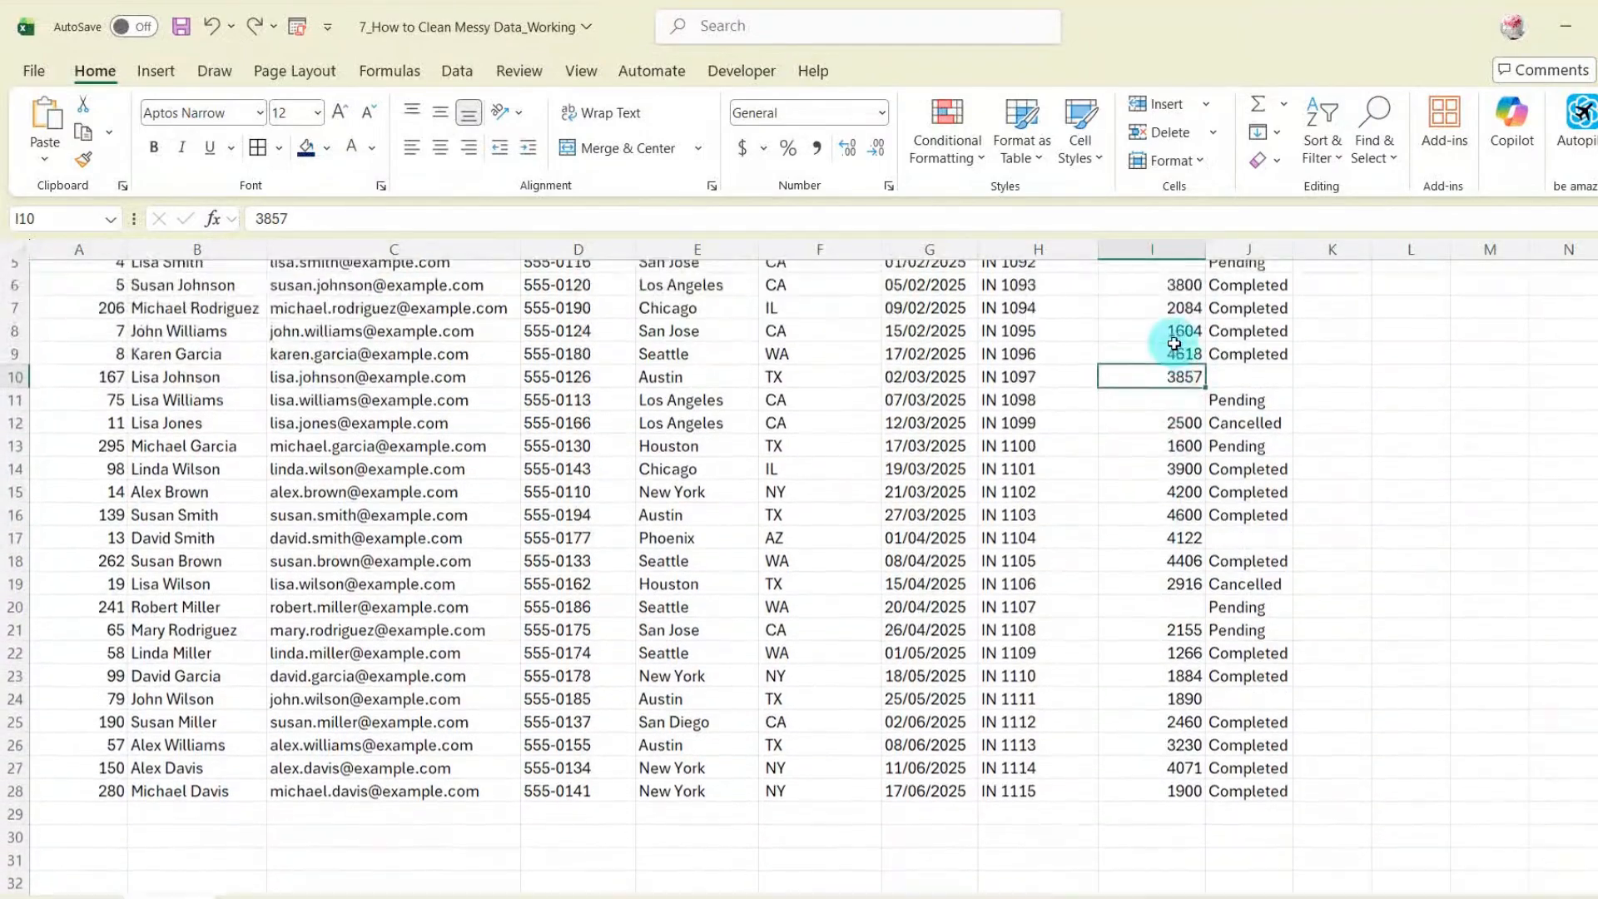
{"action": "scroll", "coordinate": [1174, 344], "scroll_direction": "up", "scroll_amount": 2}
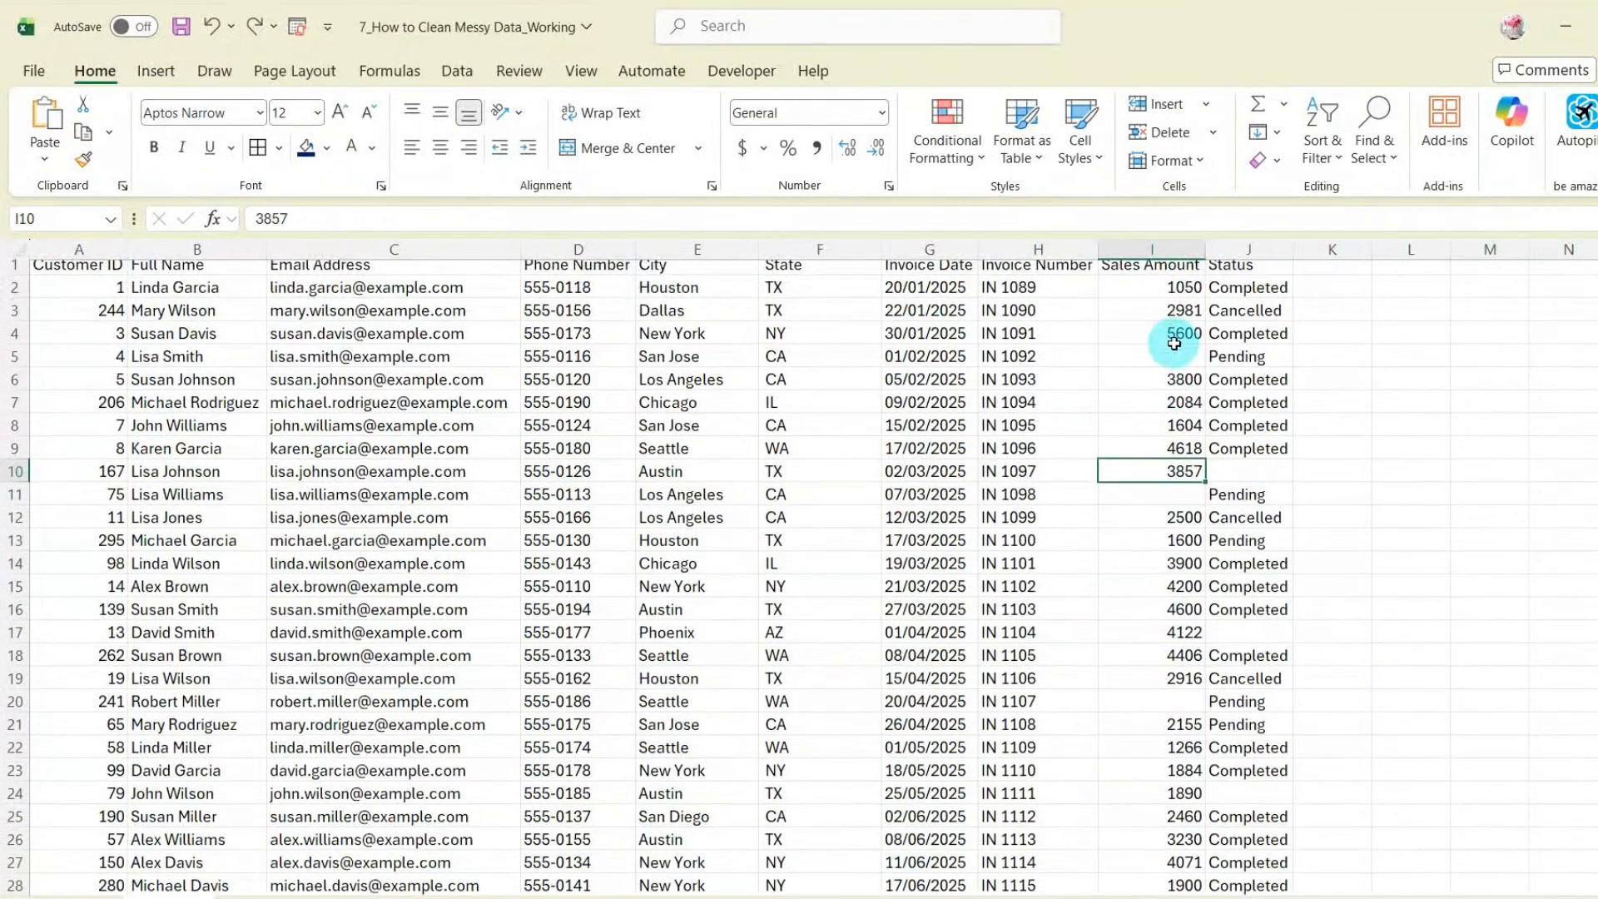
{"action": "left_click", "coordinate": [1164, 247]}
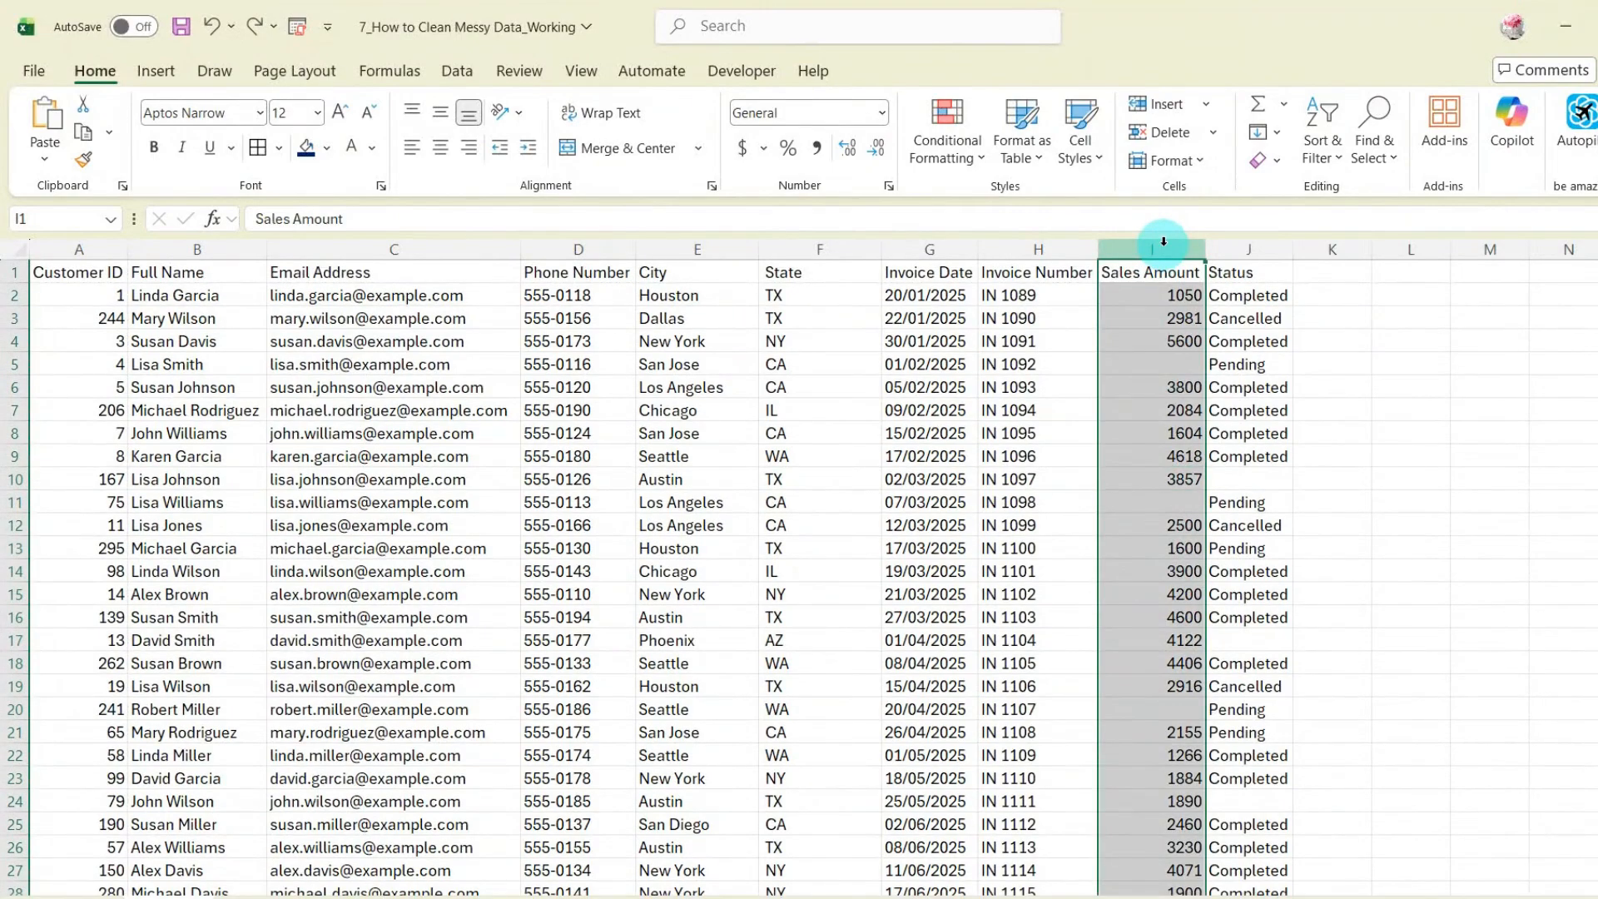
{"action": "key", "text": "ctrl+1"}
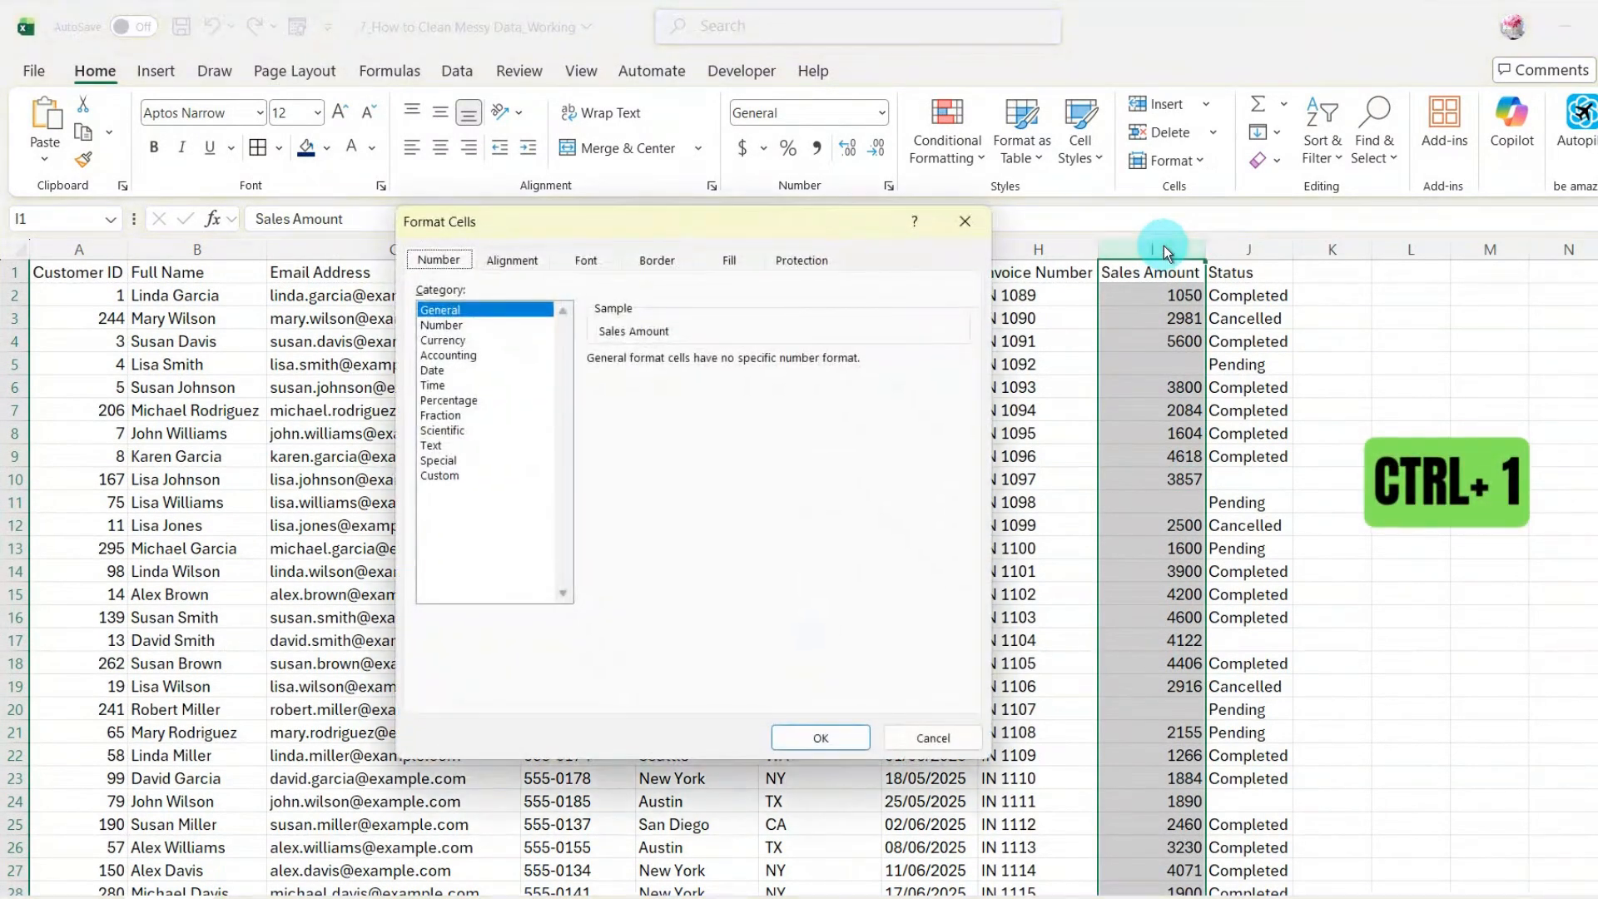
{"action": "left_click", "coordinate": [441, 326]}
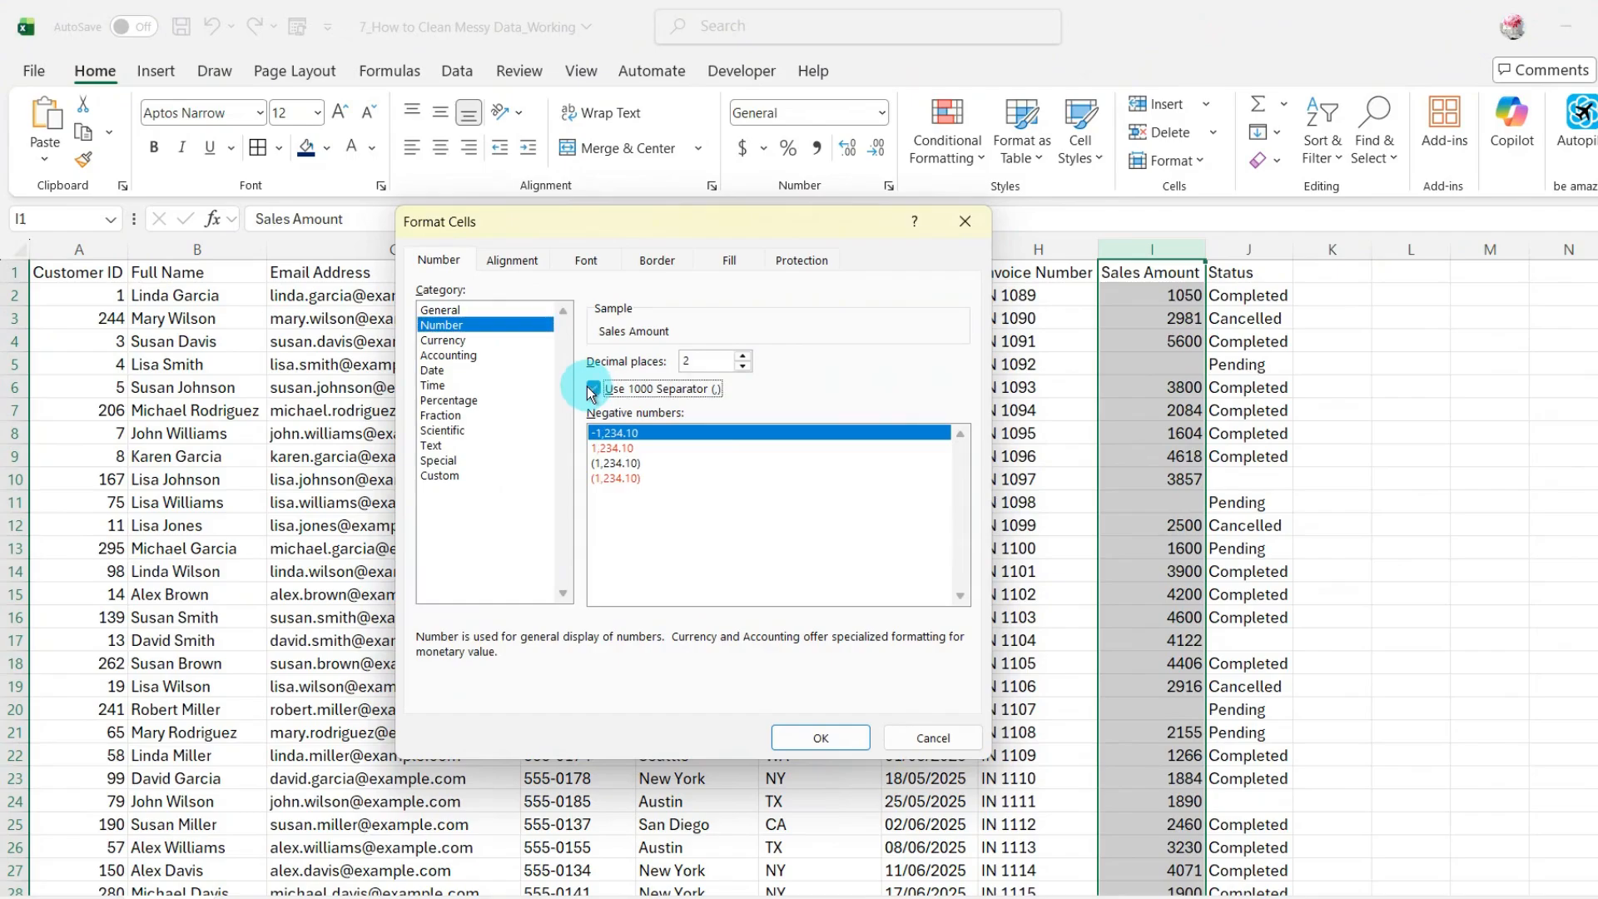
{"action": "left_click", "coordinate": [743, 366]}
{"action": "left_click", "coordinate": [743, 366]}
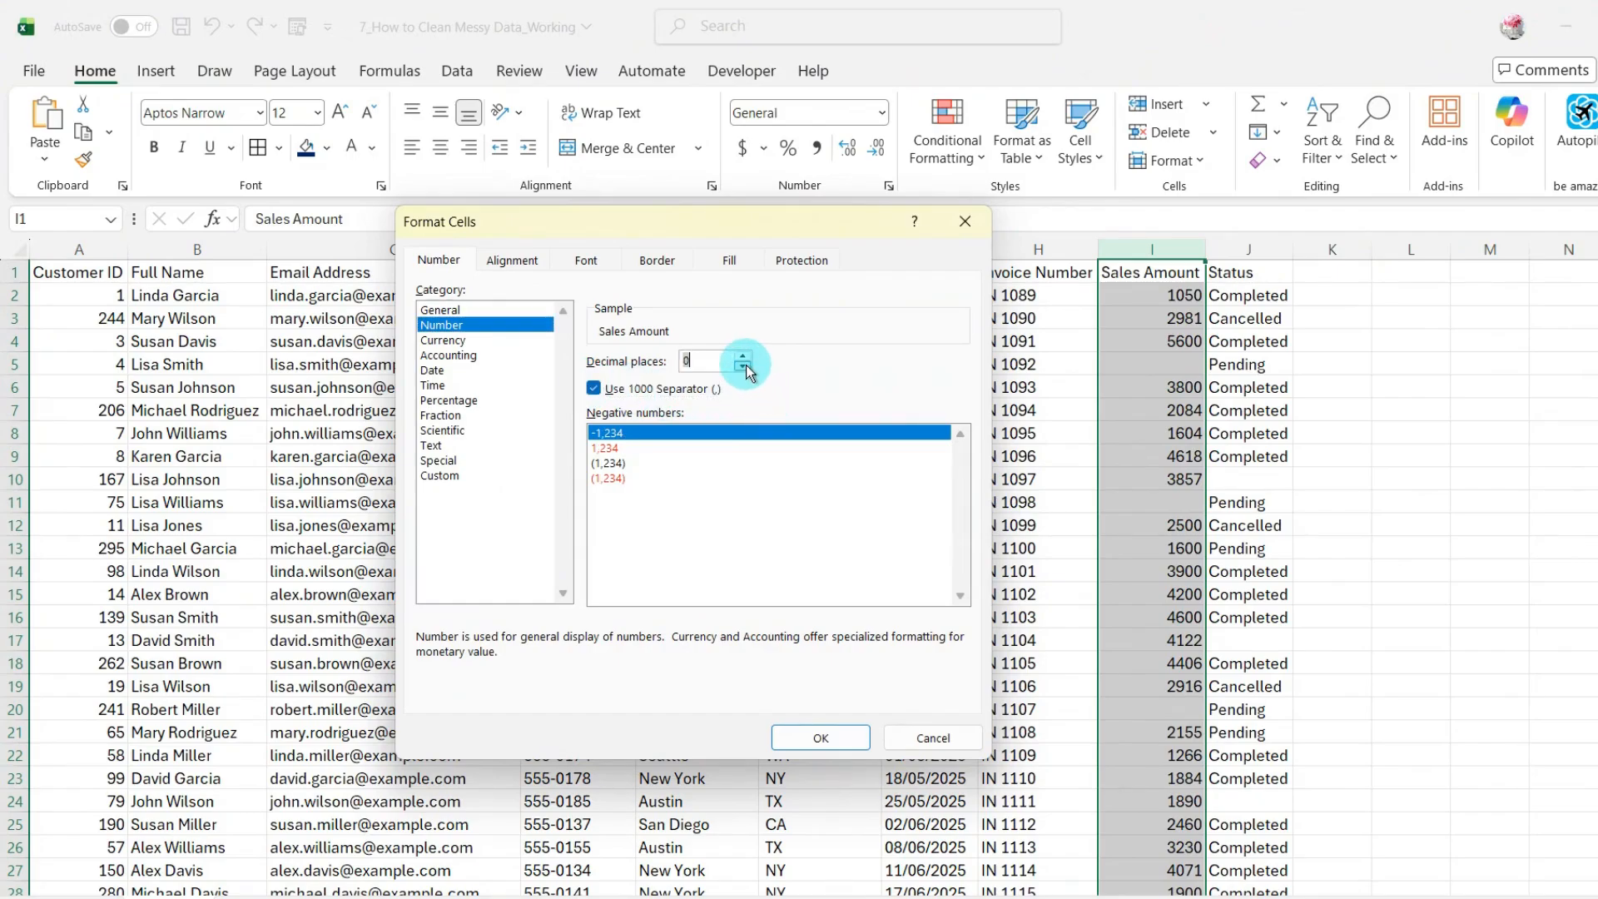
{"action": "left_click", "coordinate": [796, 742]}
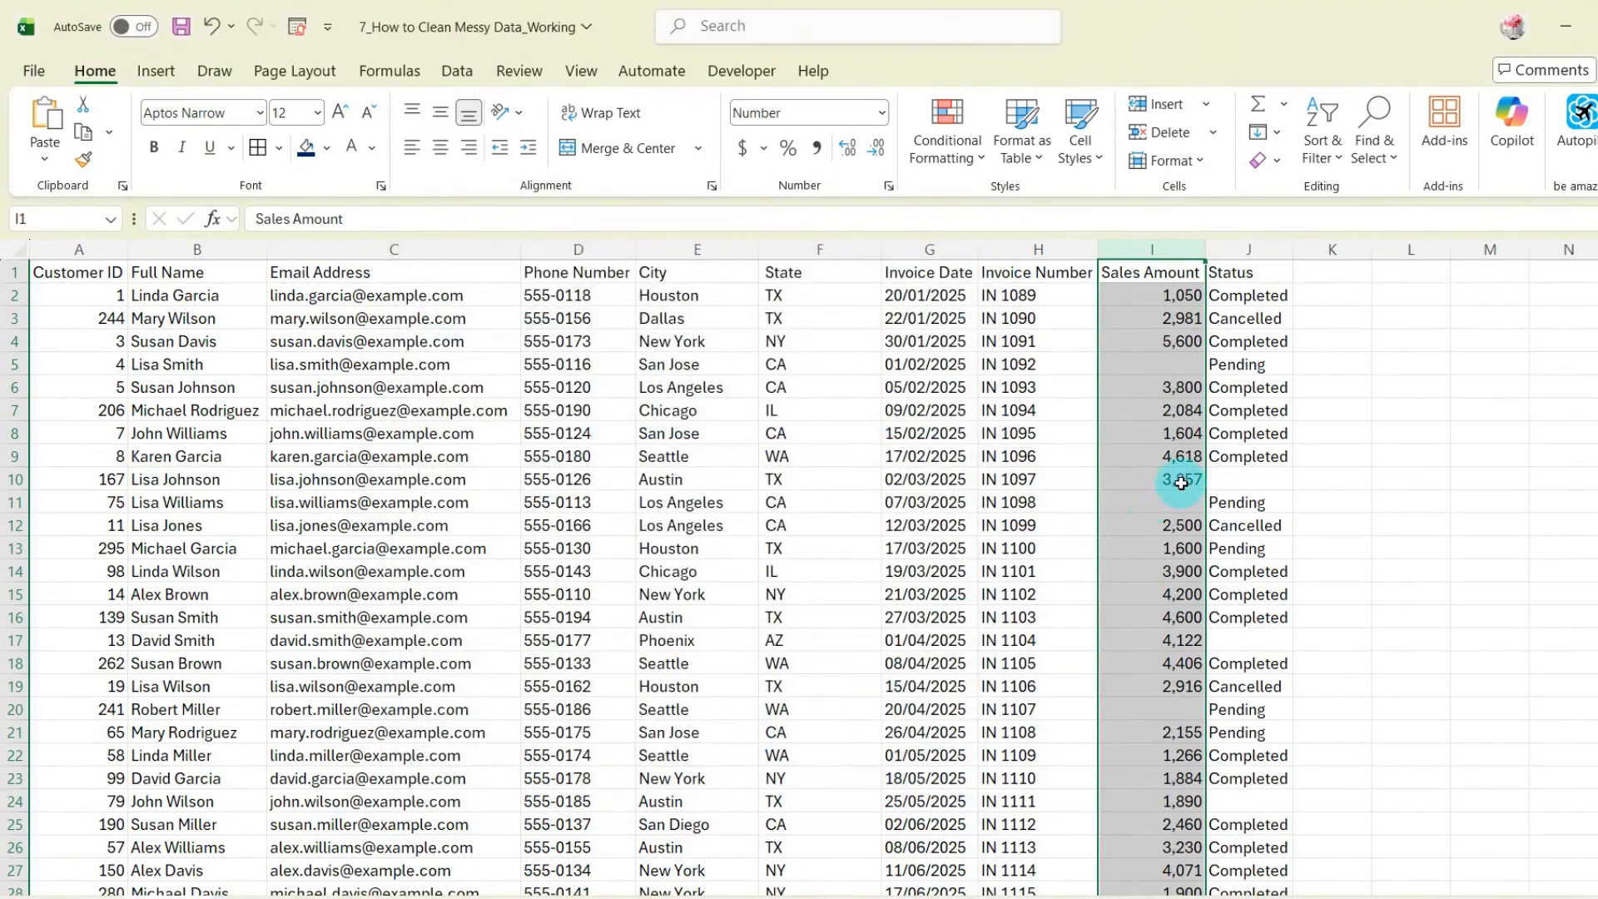
{"action": "left_click", "coordinate": [1180, 483]}
{"action": "left_click", "coordinate": [1180, 616]}
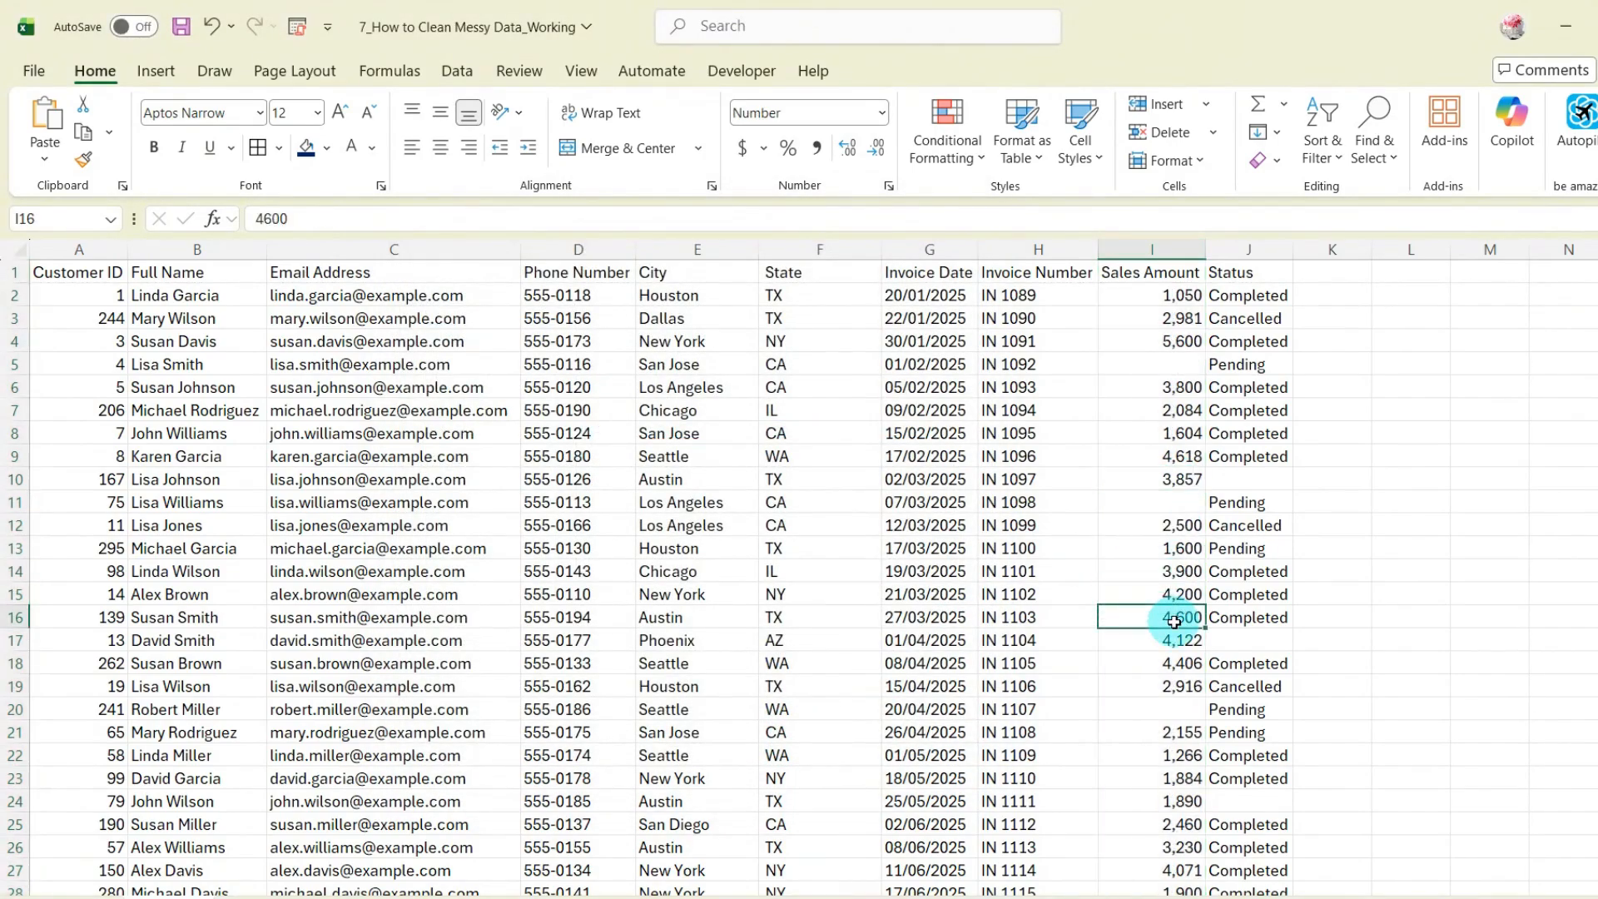
{"action": "scroll", "coordinate": [1339, 573], "scroll_direction": "down", "scroll_amount": 1}
{"action": "scroll", "coordinate": [1339, 572], "scroll_direction": "up", "scroll_amount": 2}
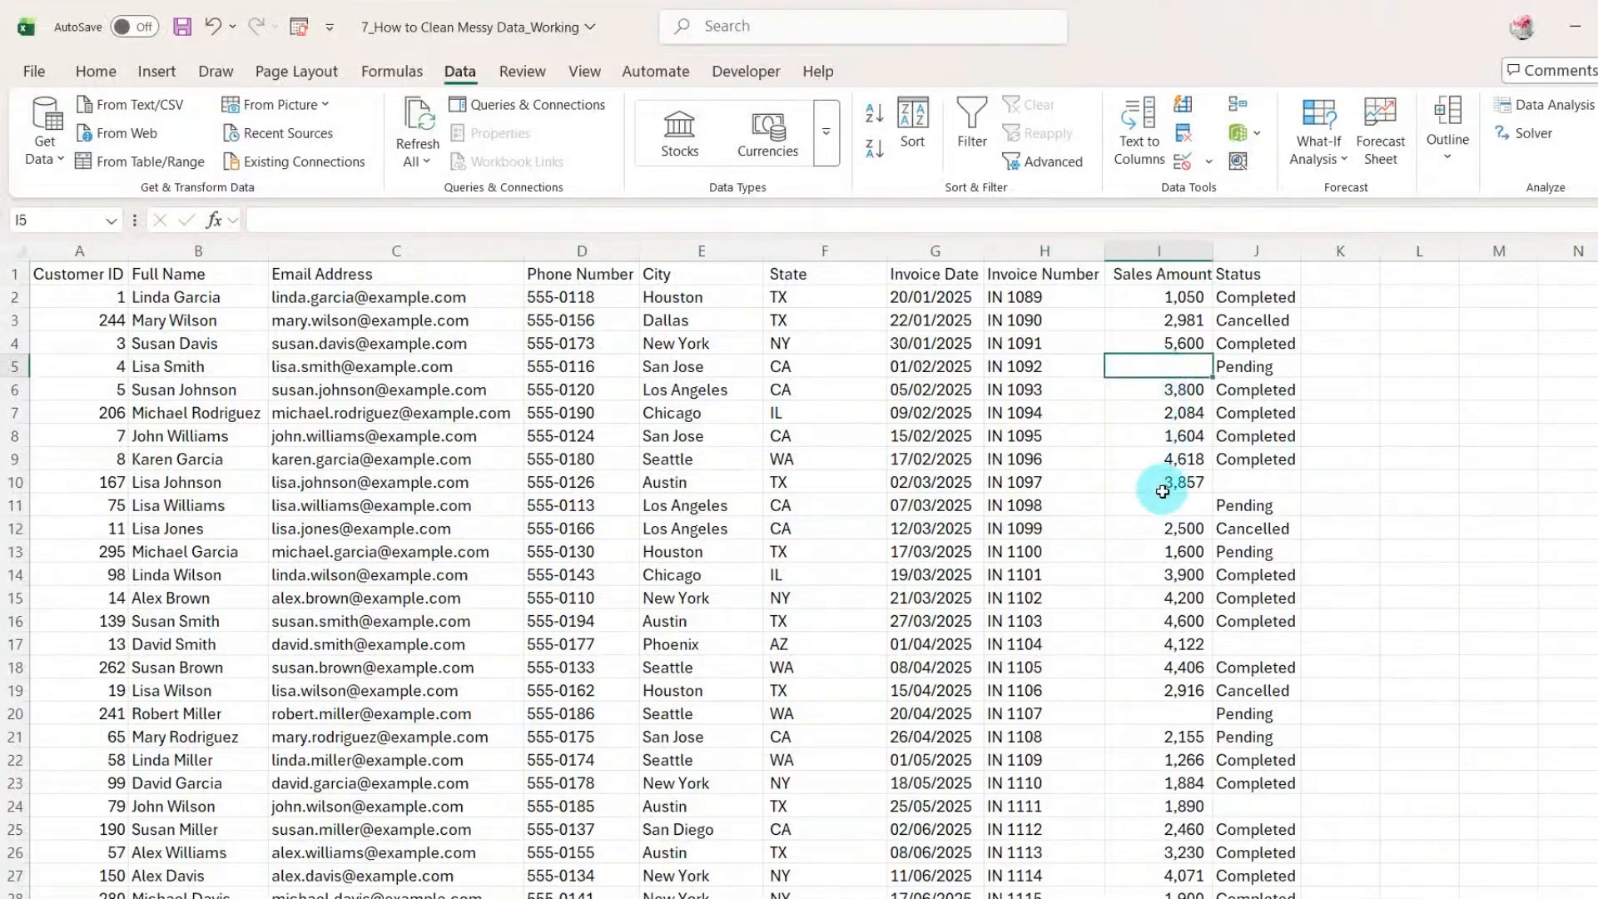
Step: Select all blank cells in the Sales Amount column with Go To Special, using the Blanks option
{"action": "left_click", "coordinate": [1162, 510]}
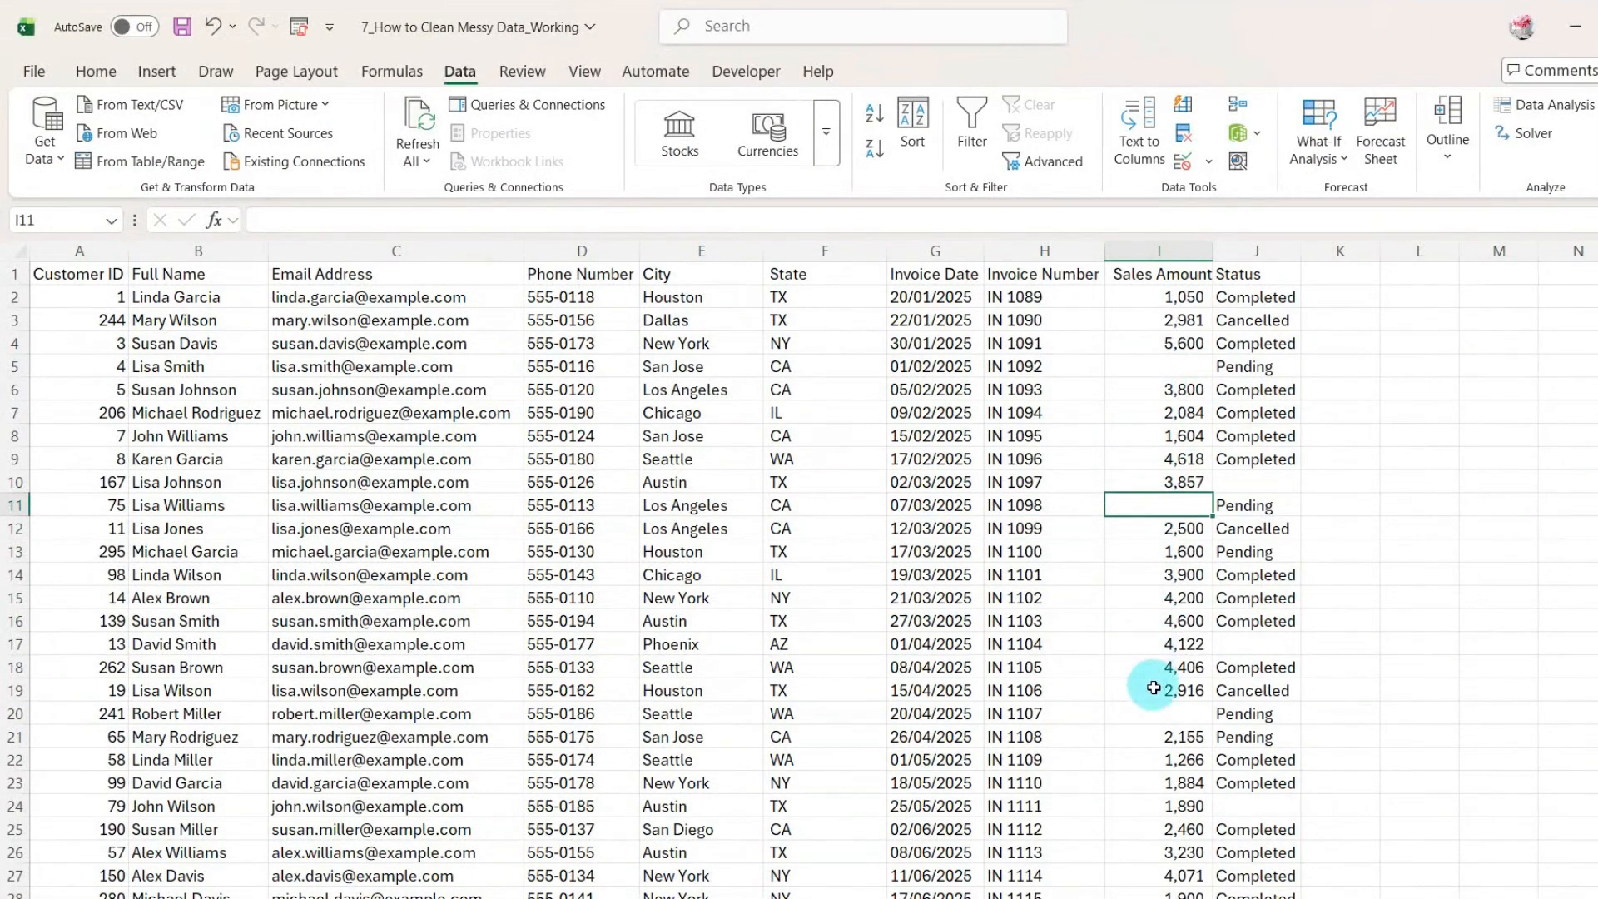
{"action": "left_click", "coordinate": [1156, 712]}
{"action": "scroll", "coordinate": [1156, 709], "scroll_direction": "down", "scroll_amount": 3}
{"action": "scroll", "coordinate": [1155, 708], "scroll_direction": "up", "scroll_amount": 3}
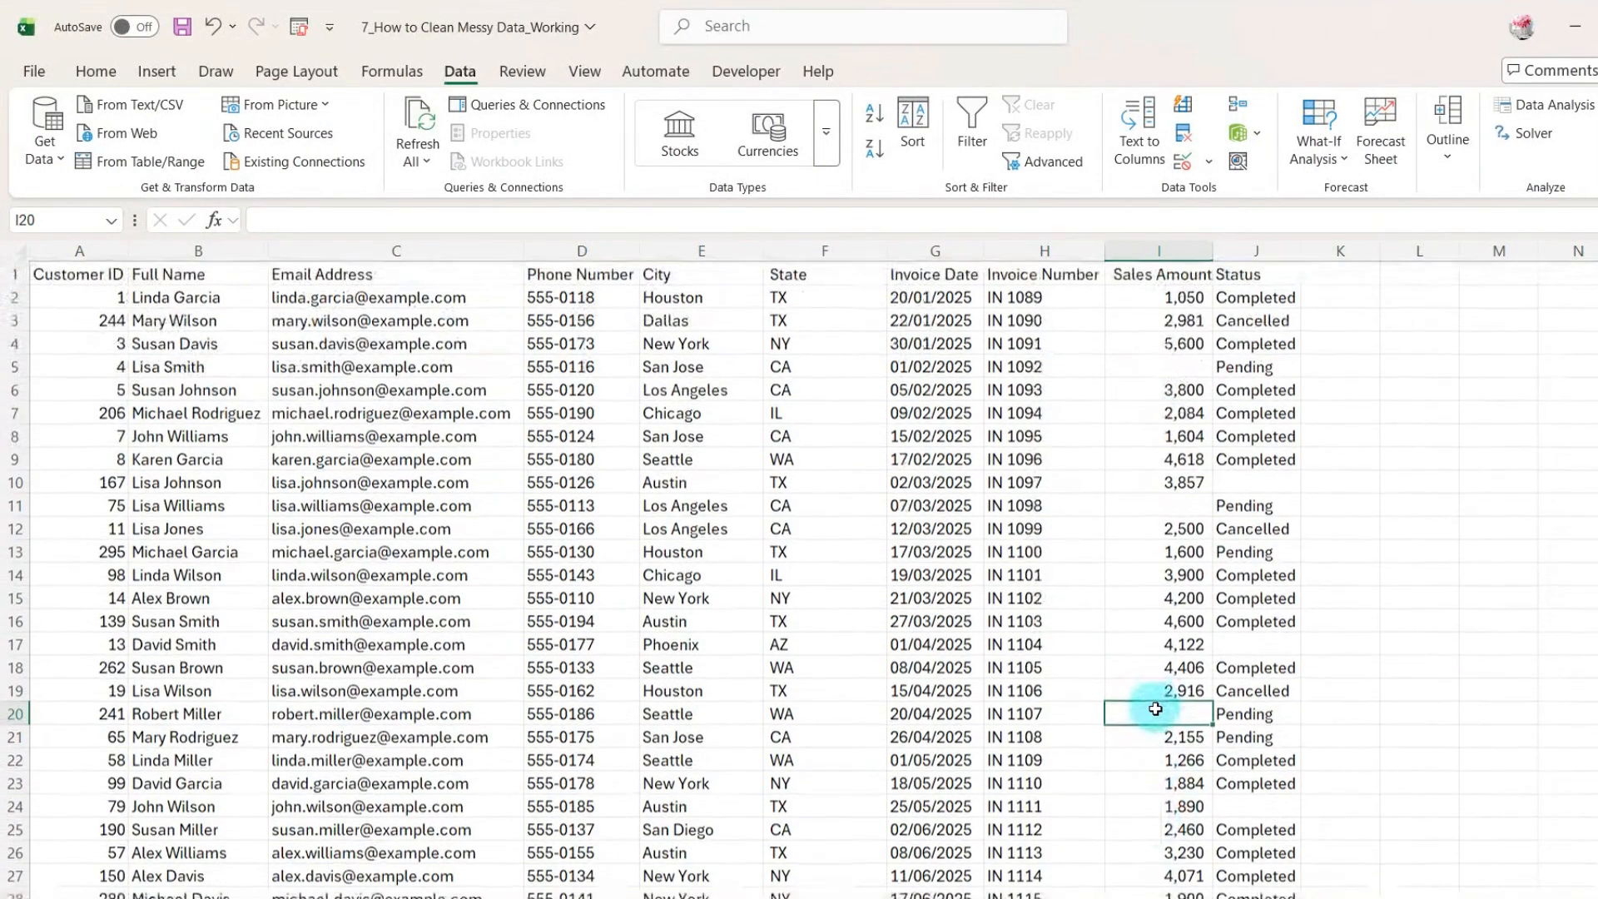
{"action": "left_click", "coordinate": [1158, 248]}
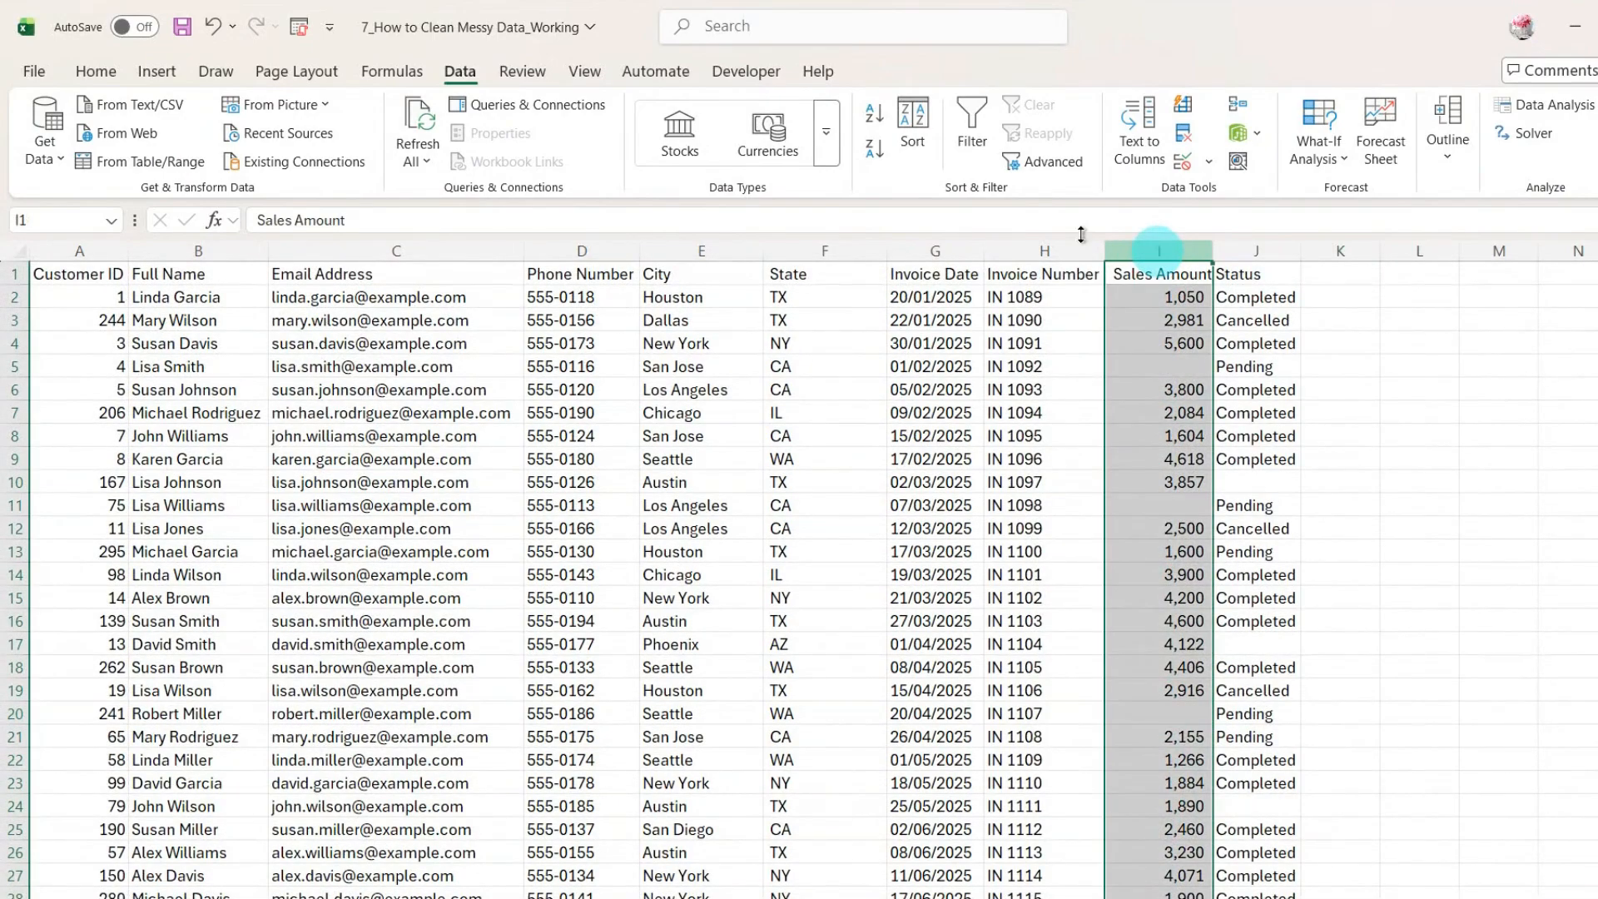
{"action": "left_click", "coordinate": [95, 72]}
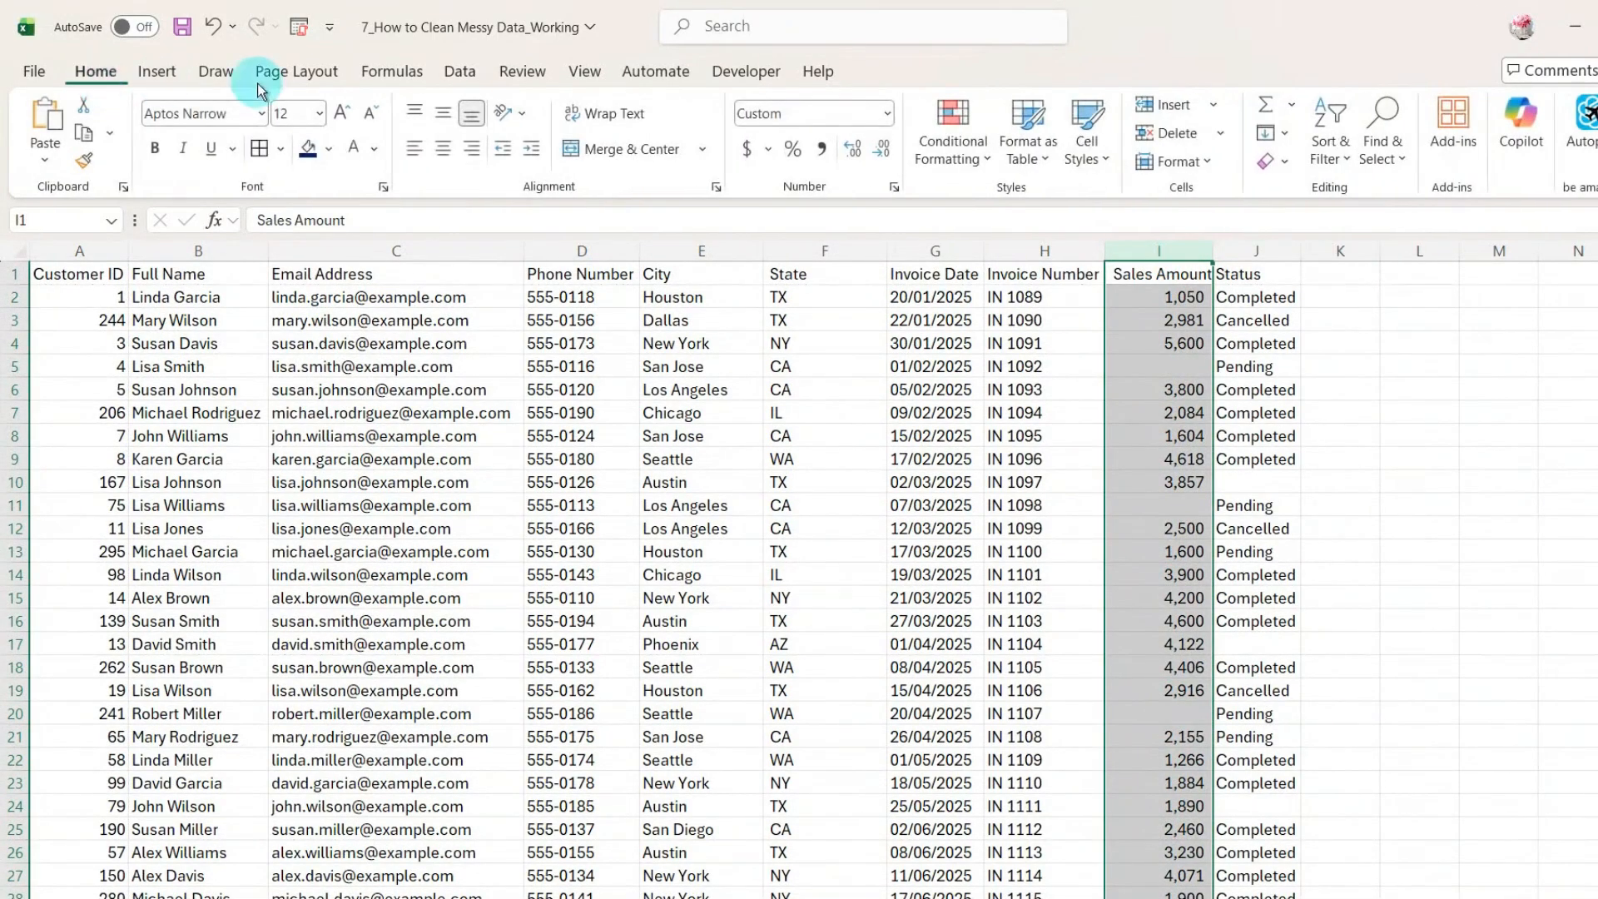
{"action": "left_click", "coordinate": [1384, 137]}
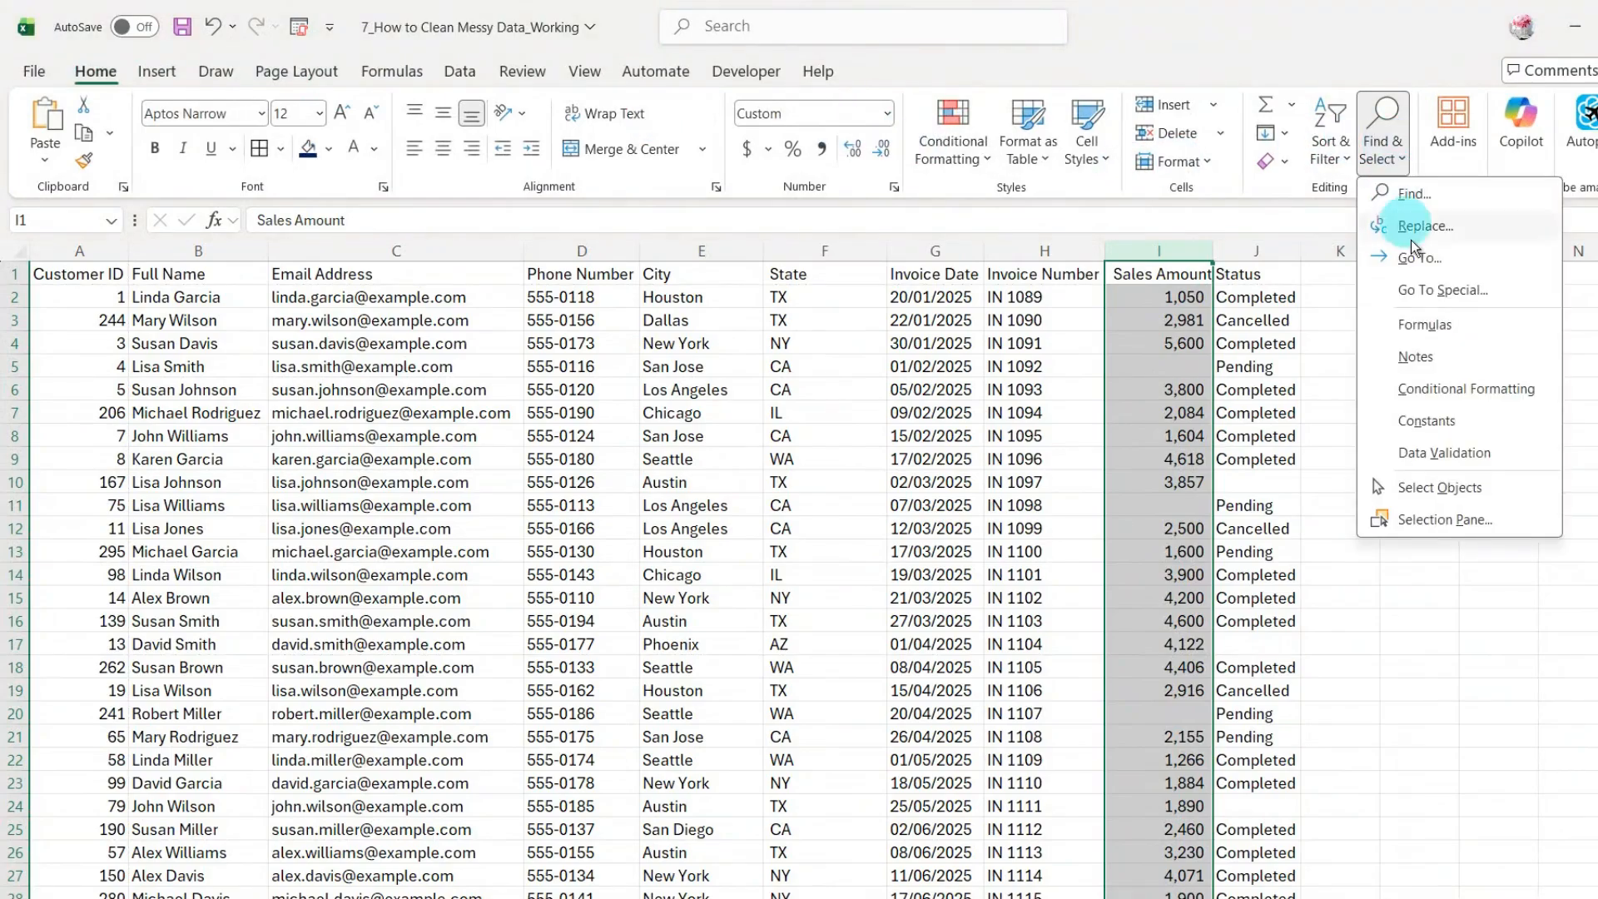
{"action": "left_click", "coordinate": [1426, 291]}
{"action": "left_click", "coordinate": [1025, 494]}
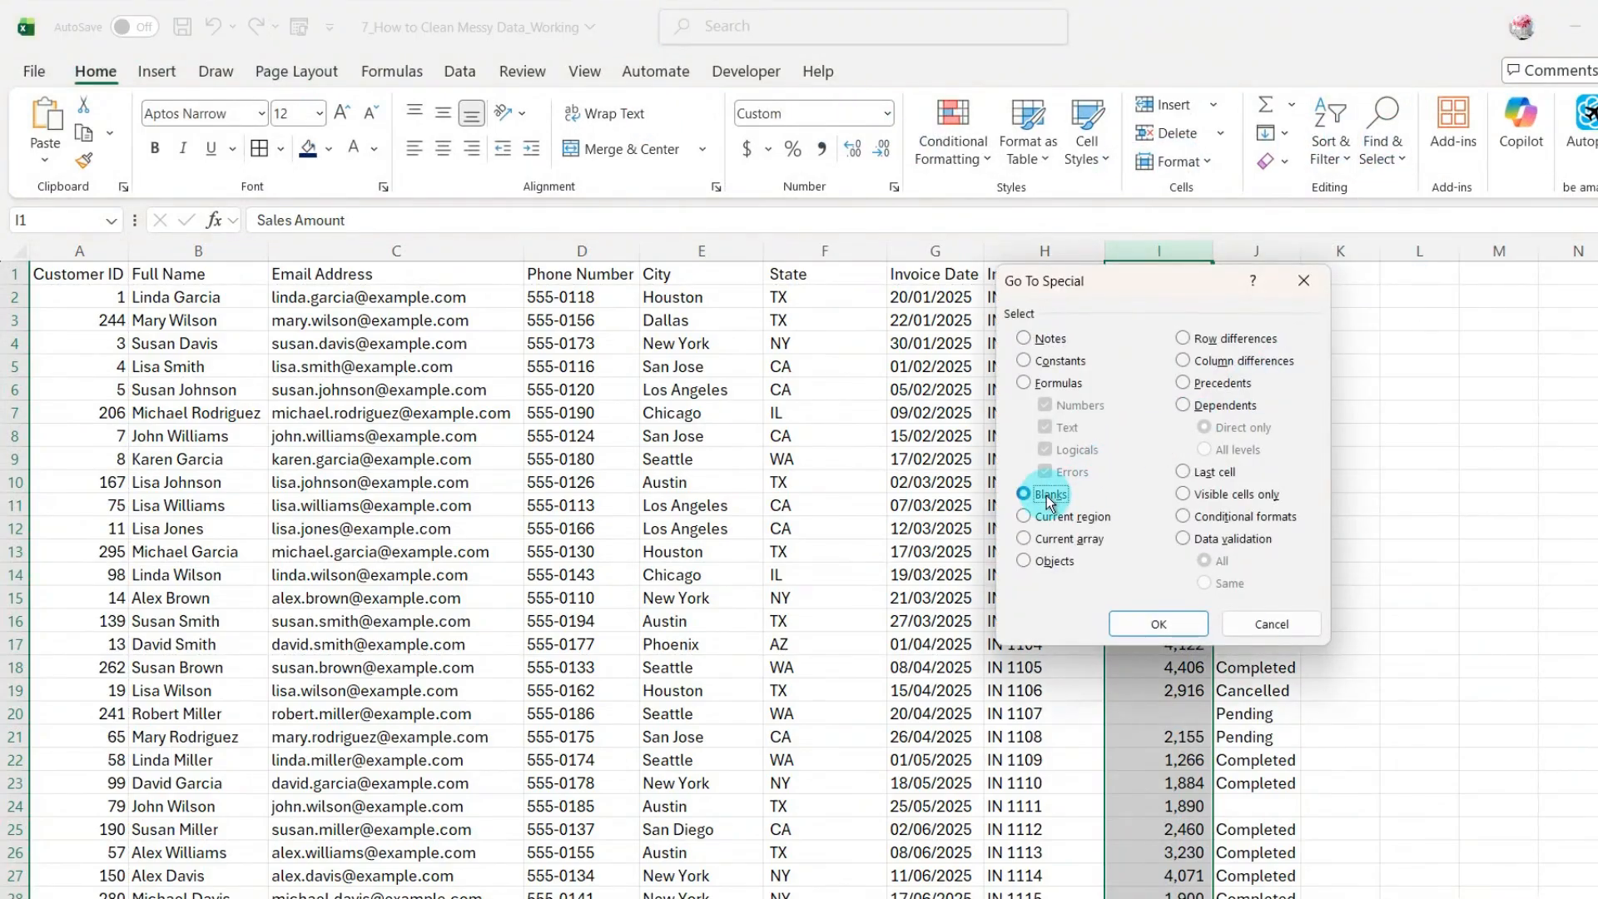
{"action": "left_click", "coordinate": [1129, 620]}
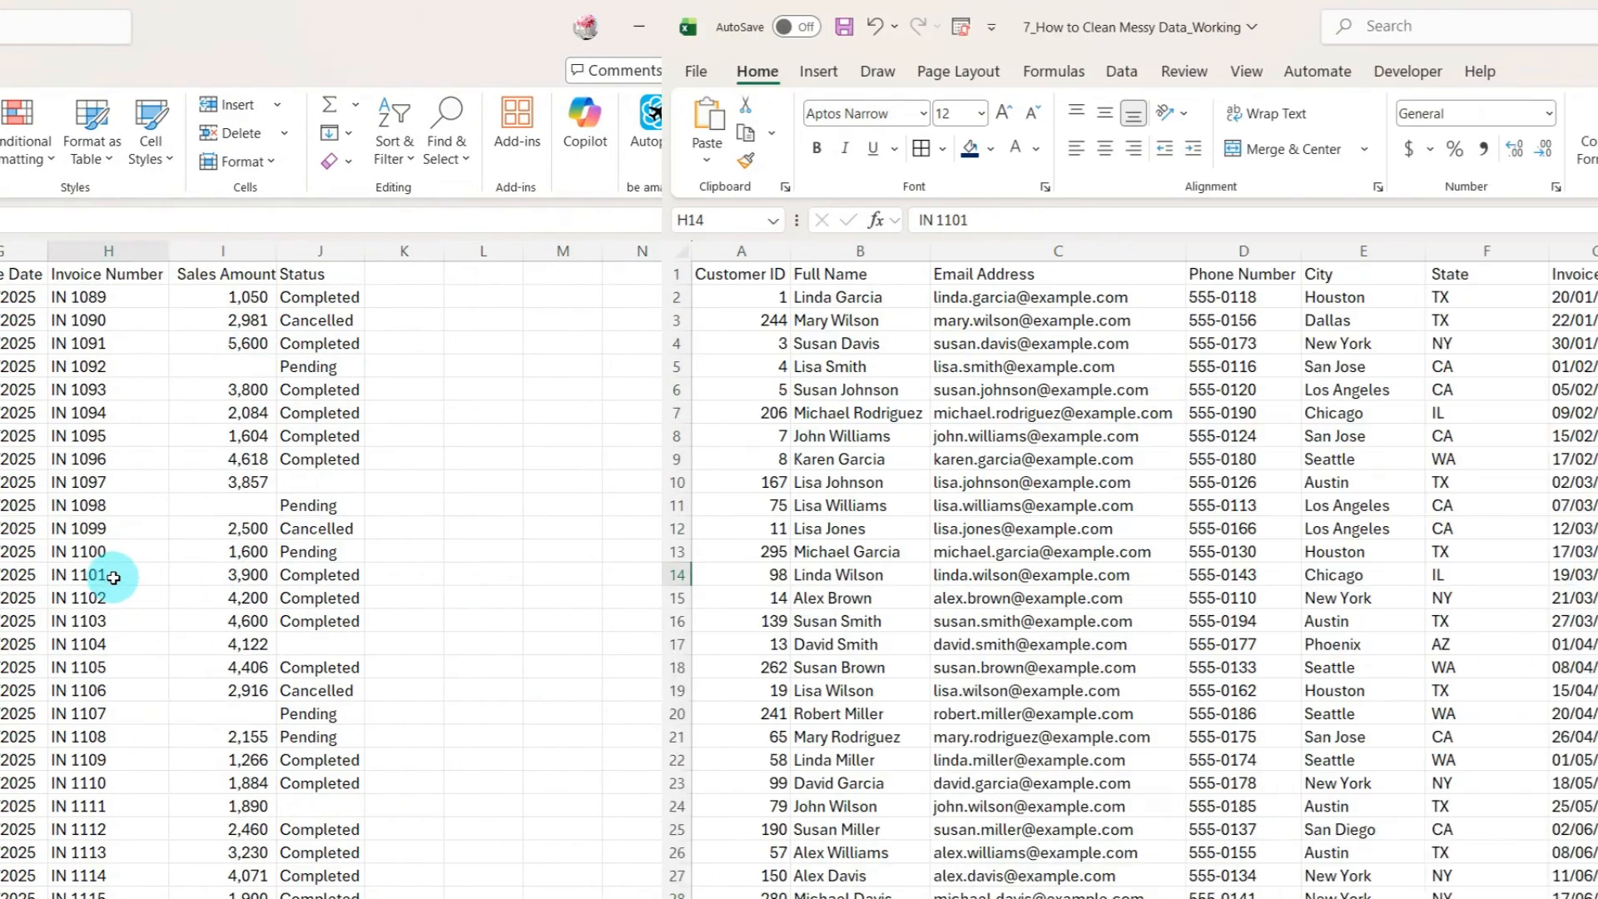
Step: Reselect only the empty Sales Amount cells through Go To Special's Blanks option
{"action": "left_click", "coordinate": [1151, 250]}
{"action": "key", "text": "ctrl+g"}
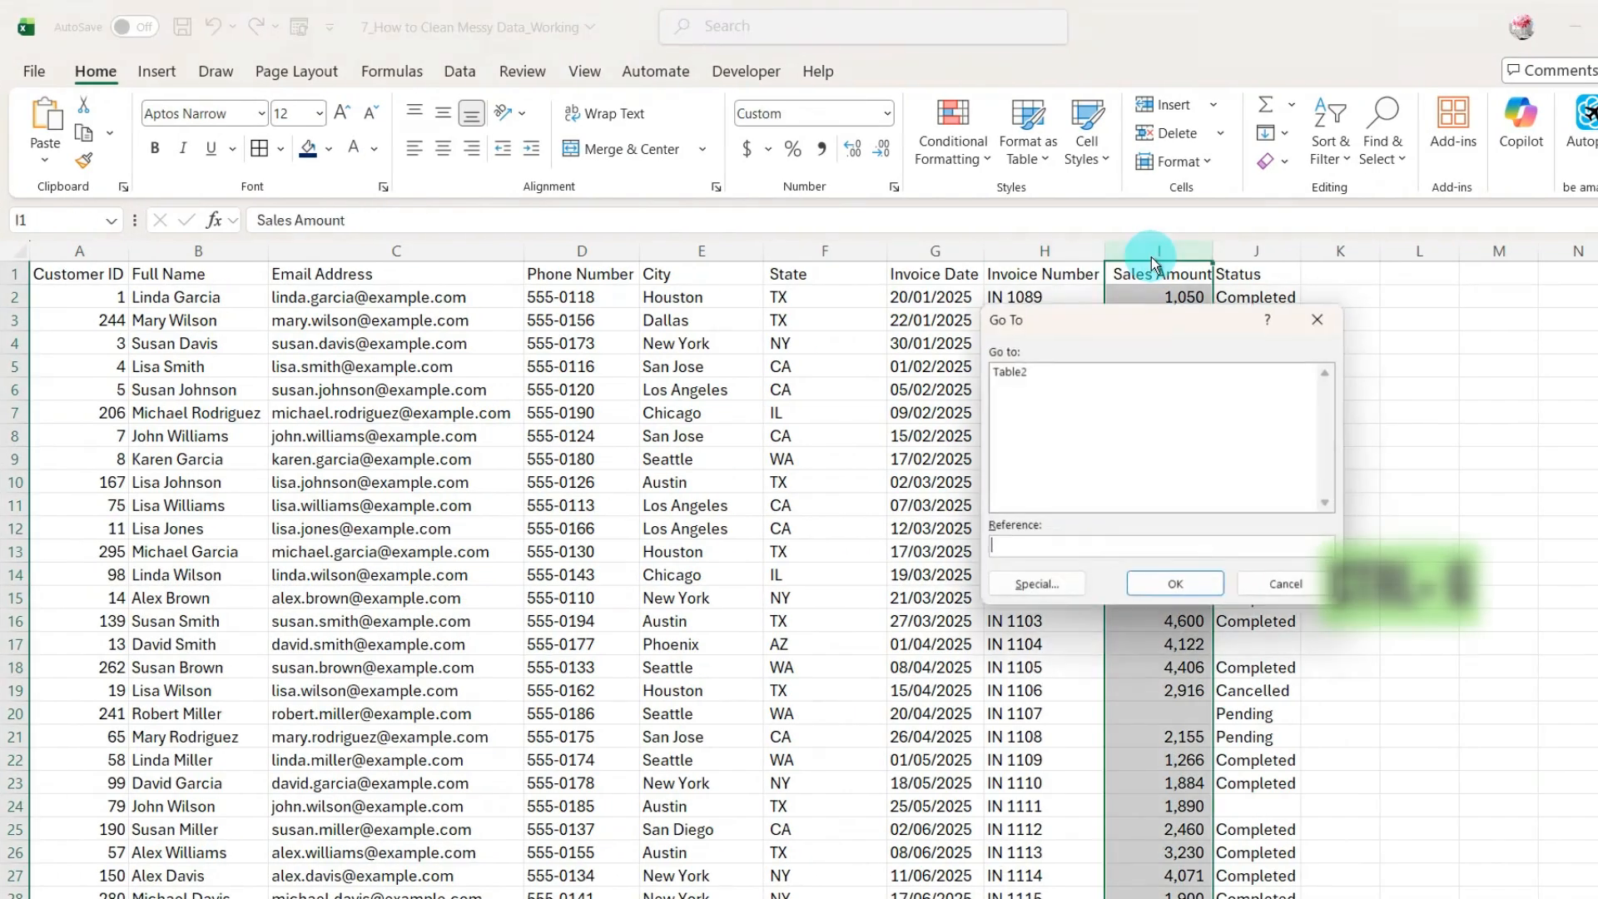
{"action": "left_click", "coordinate": [1026, 580]}
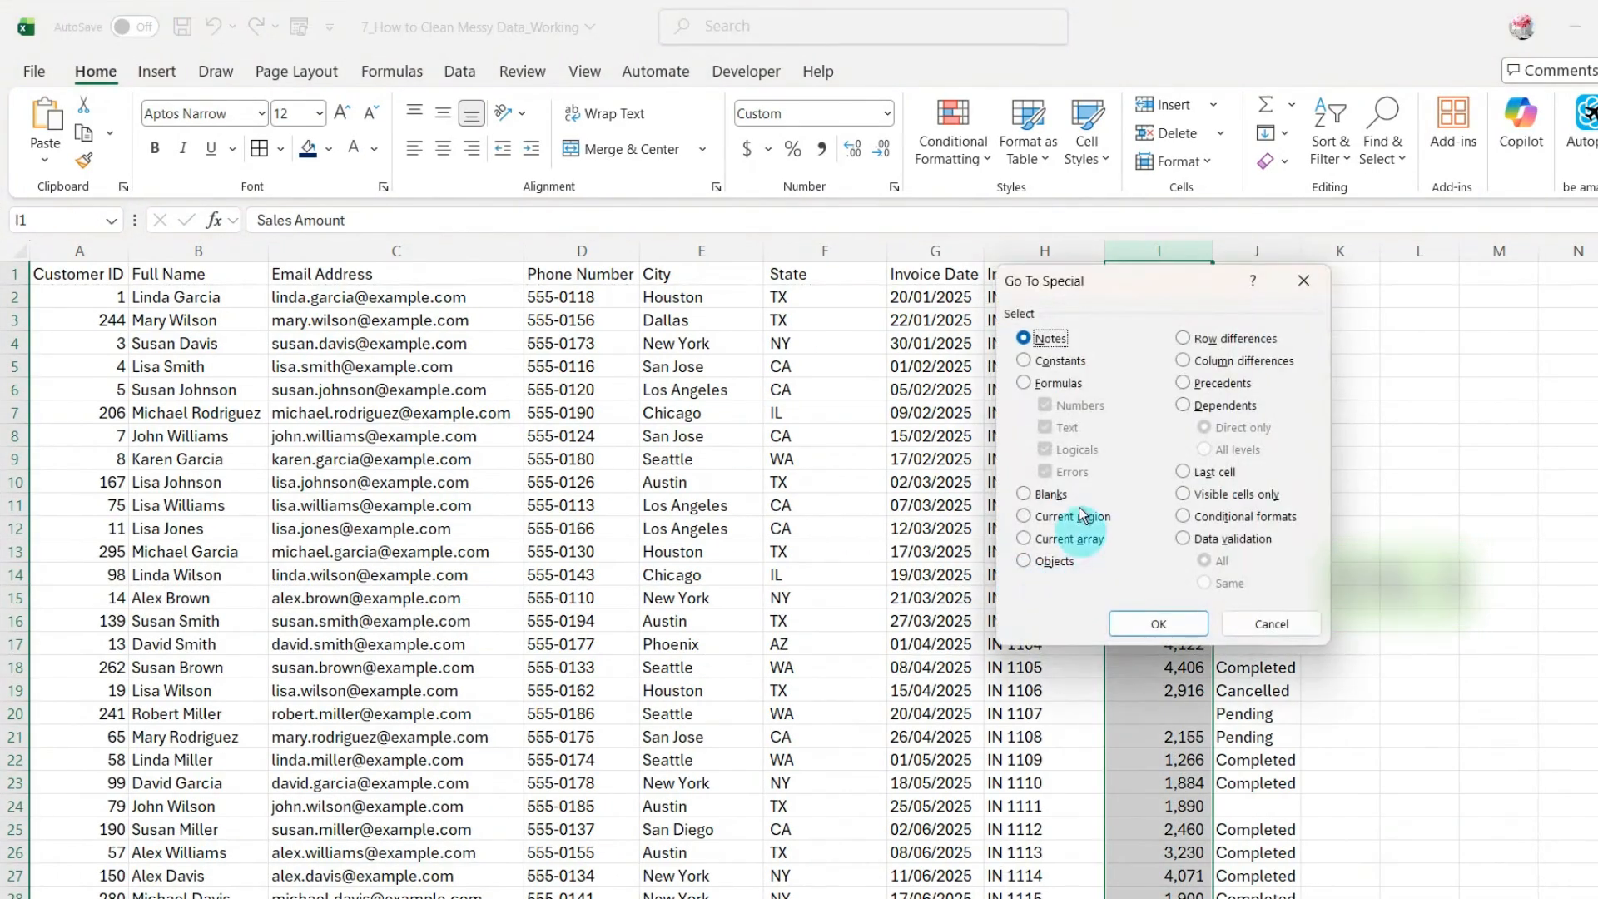
{"action": "left_click", "coordinate": [1048, 494]}
{"action": "left_click", "coordinate": [1140, 626]}
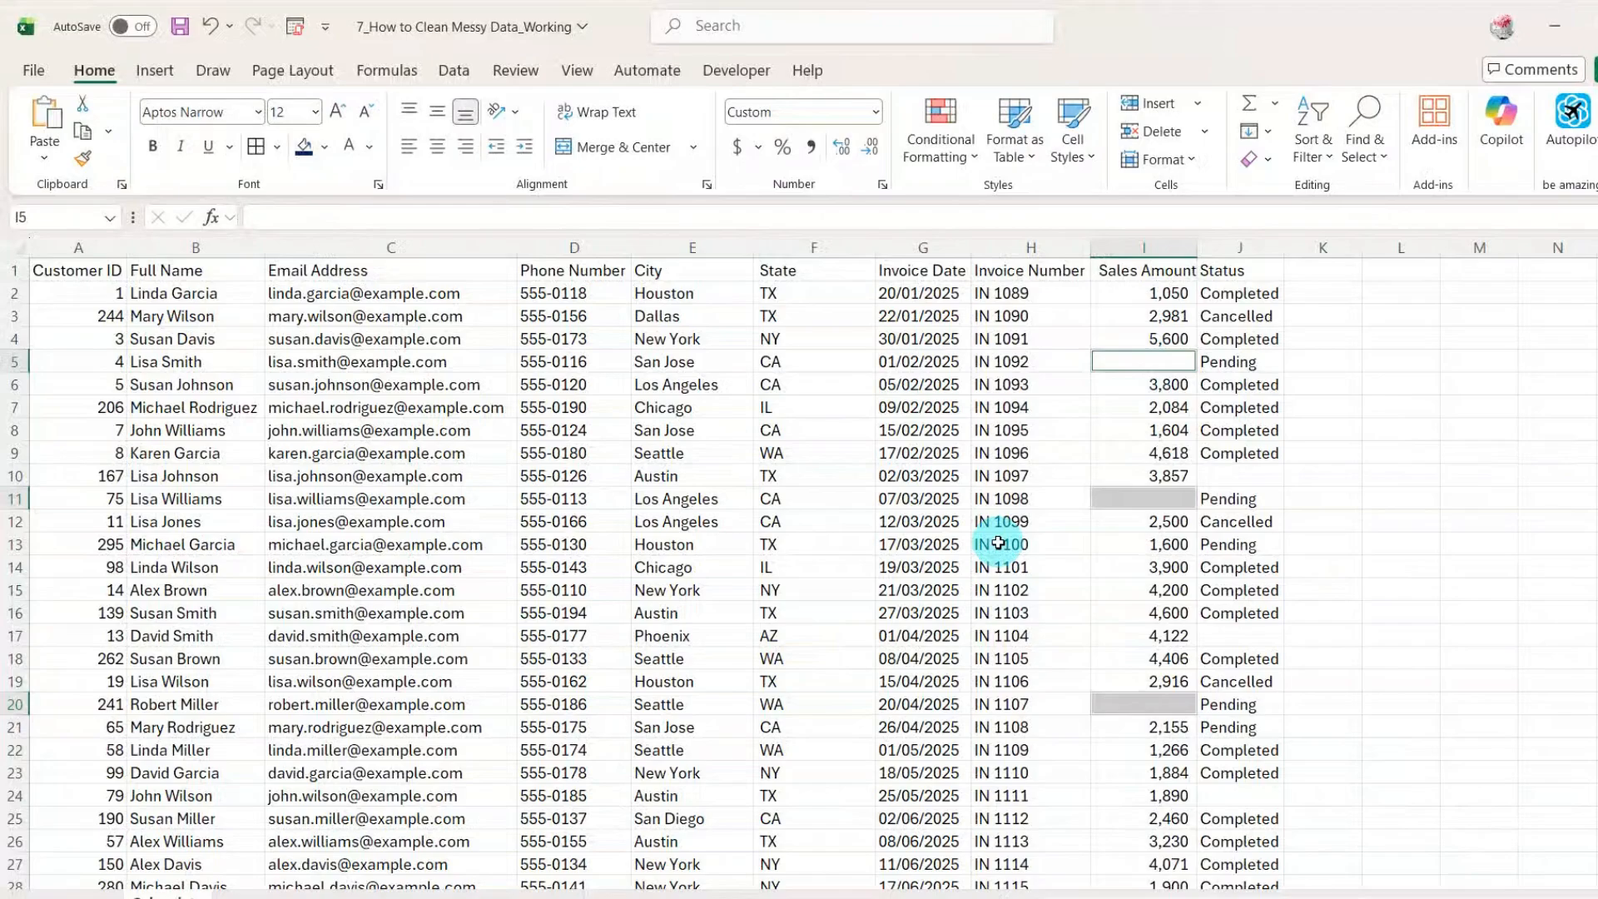
Step: Enter na in the blank Sales Amount cells I5, I11 and I20, one cell at a time
{"action": "type", "text": "na"}
{"action": "key", "text": "Return"}
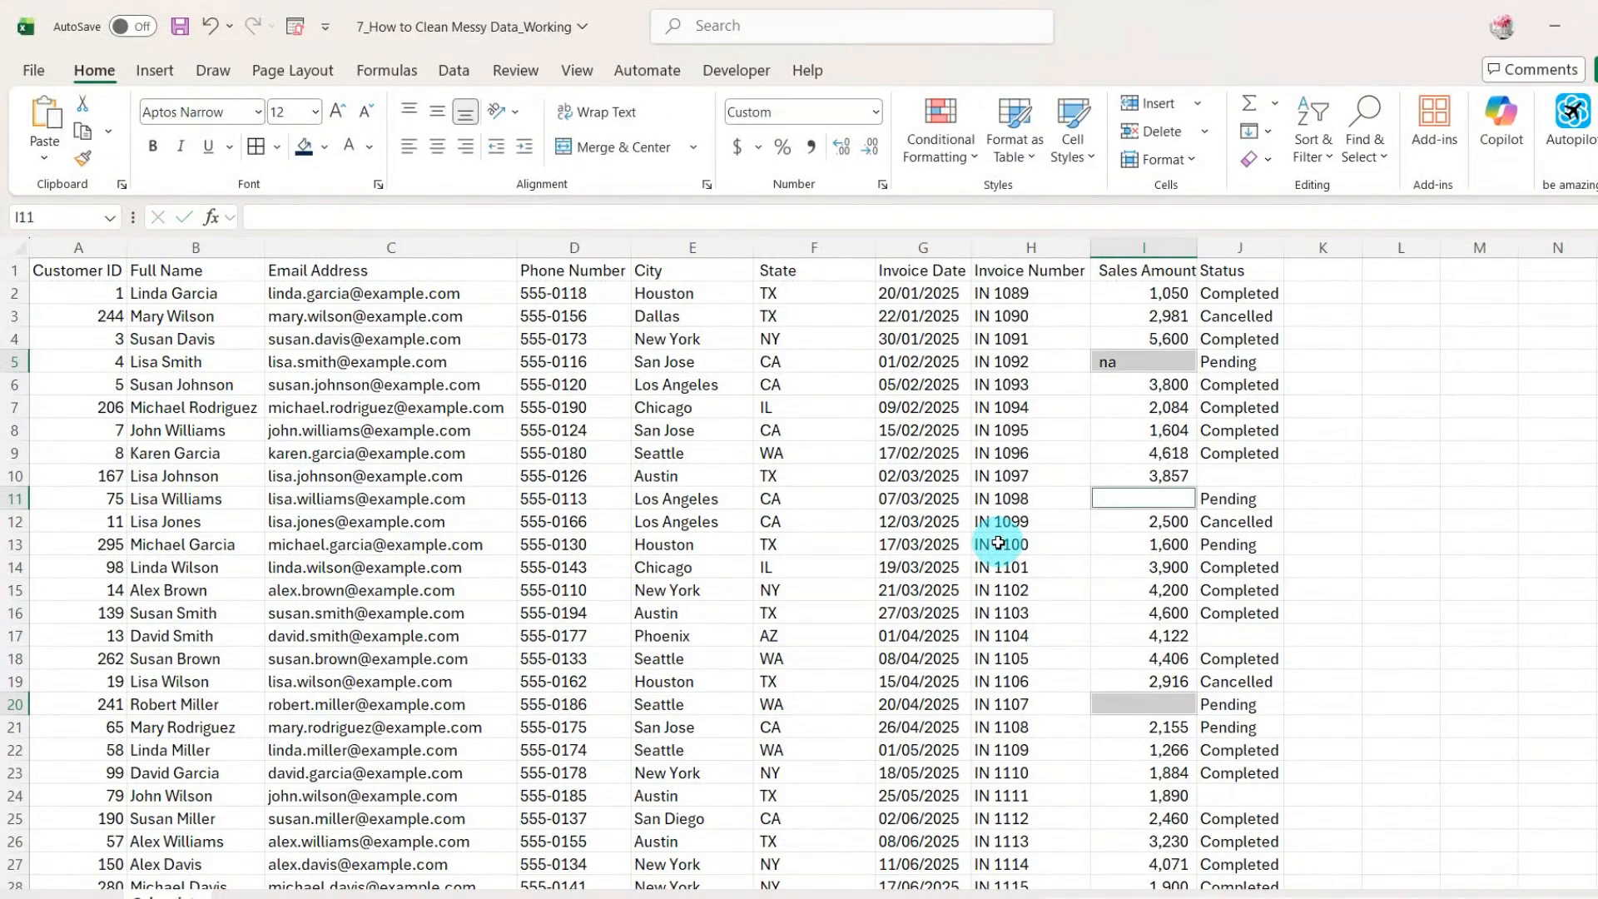
{"action": "type", "text": "na"}
{"action": "key", "text": "Return"}
{"action": "type", "text": "na"}
{"action": "key", "text": "Return"}
{"action": "scroll", "coordinate": [1003, 532], "scroll_direction": "down", "scroll_amount": 1}
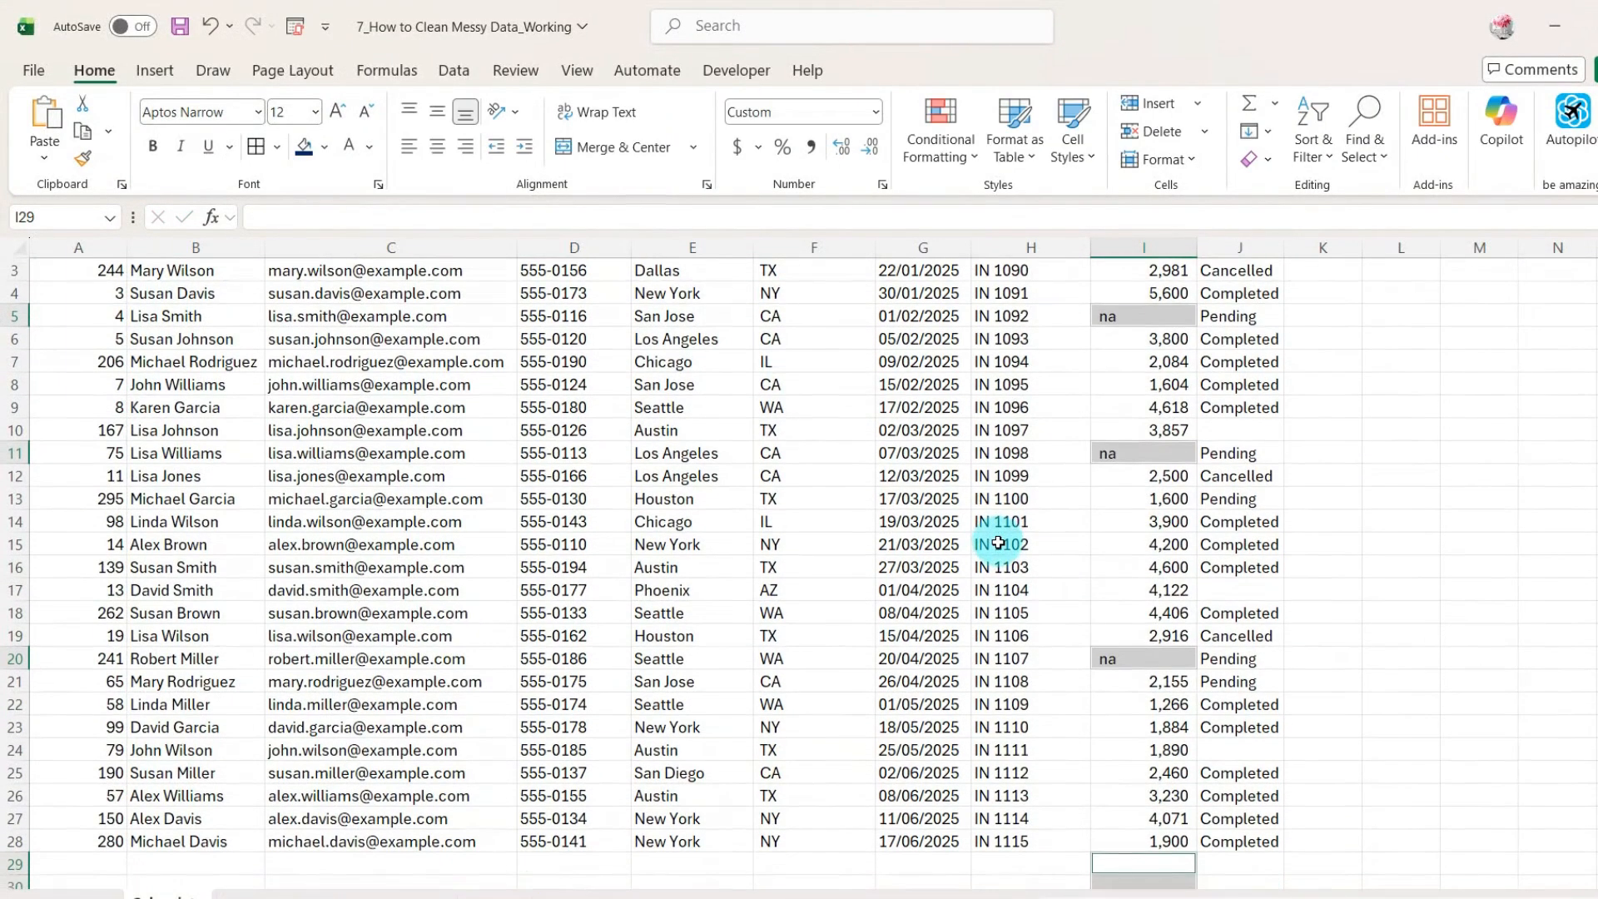
{"action": "left_click", "coordinate": [1170, 563]}
{"action": "scroll", "coordinate": [1160, 580], "scroll_direction": "up", "scroll_amount": 1}
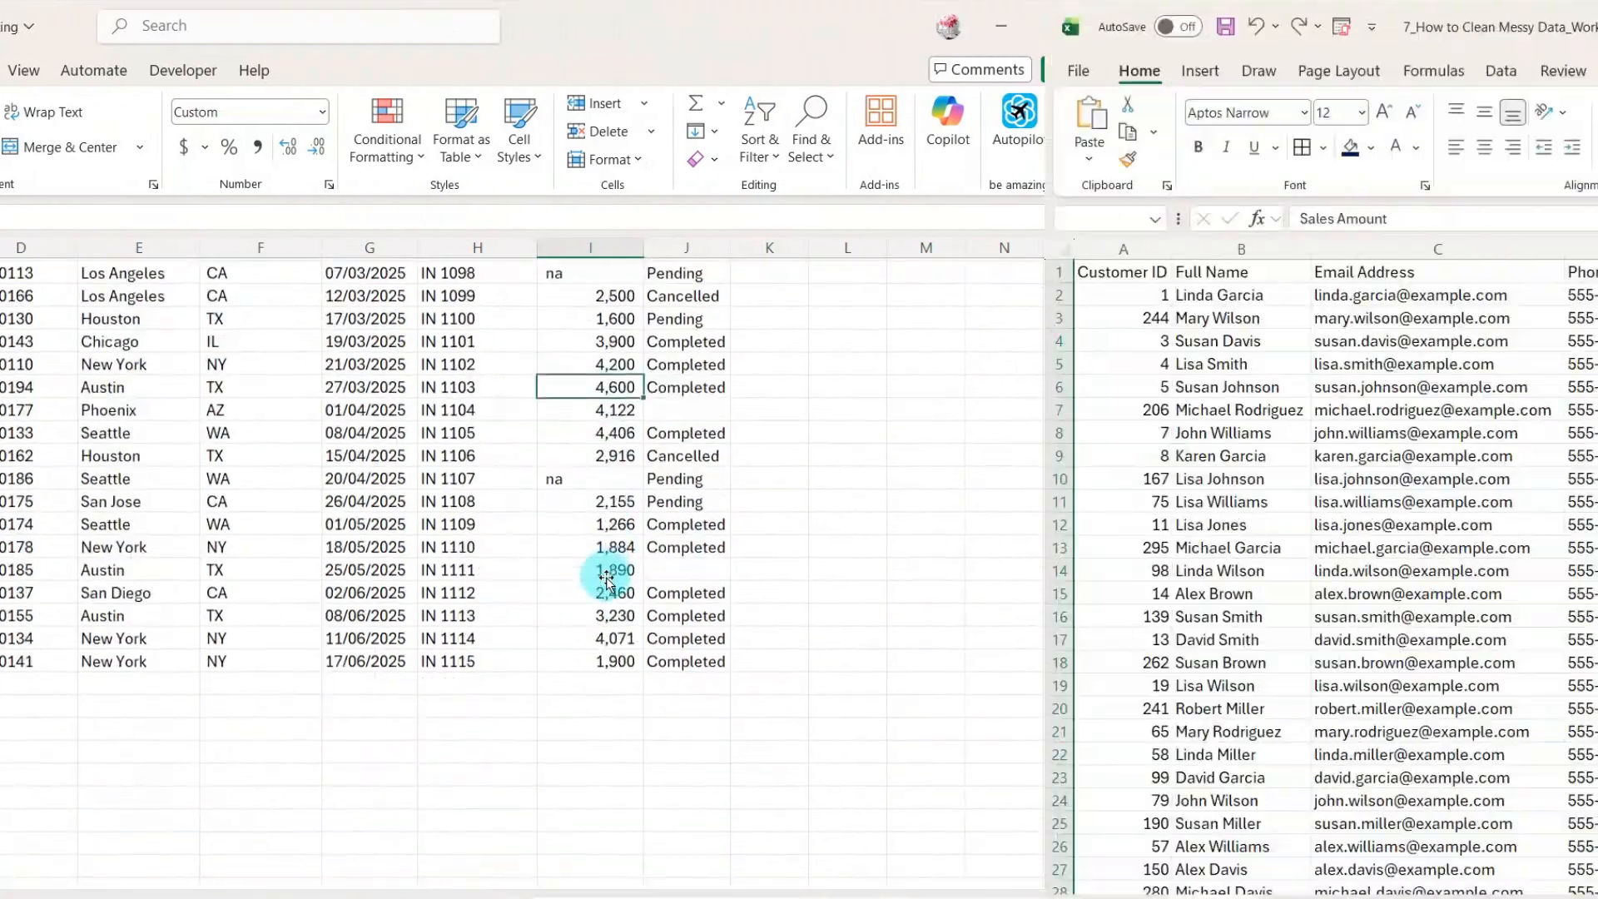
Step: Select the blank cells in the Sales Amount and Status columns with Go To Special and fill them all with na at once
{"action": "key", "text": "ctrl+g"}
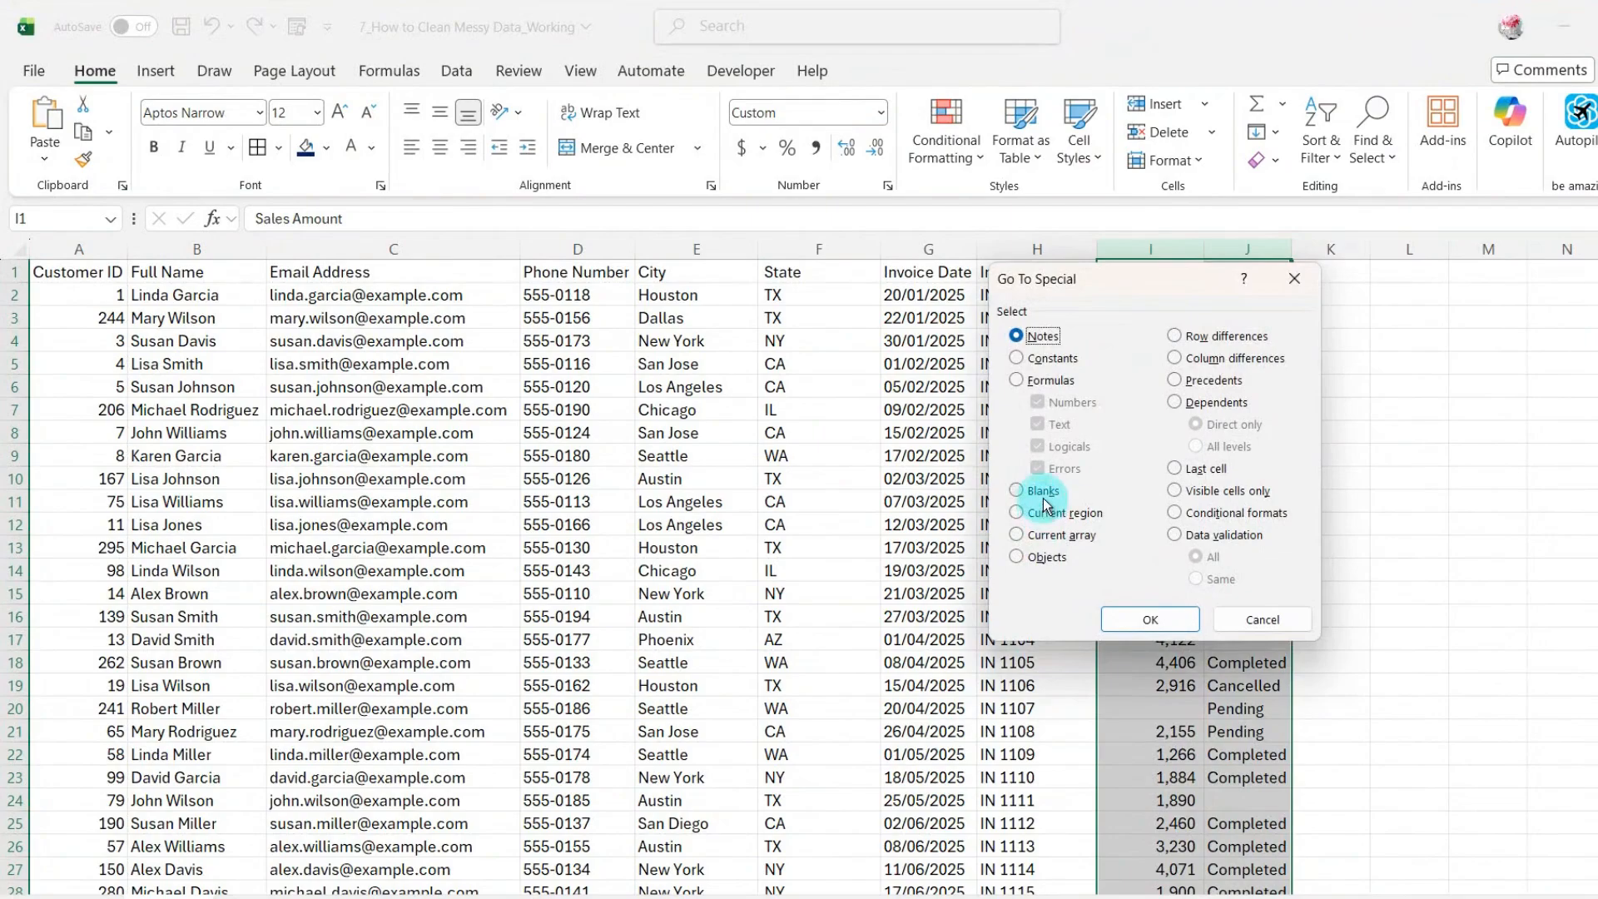
{"action": "left_click", "coordinate": [1042, 493]}
{"action": "left_click", "coordinate": [1139, 614]}
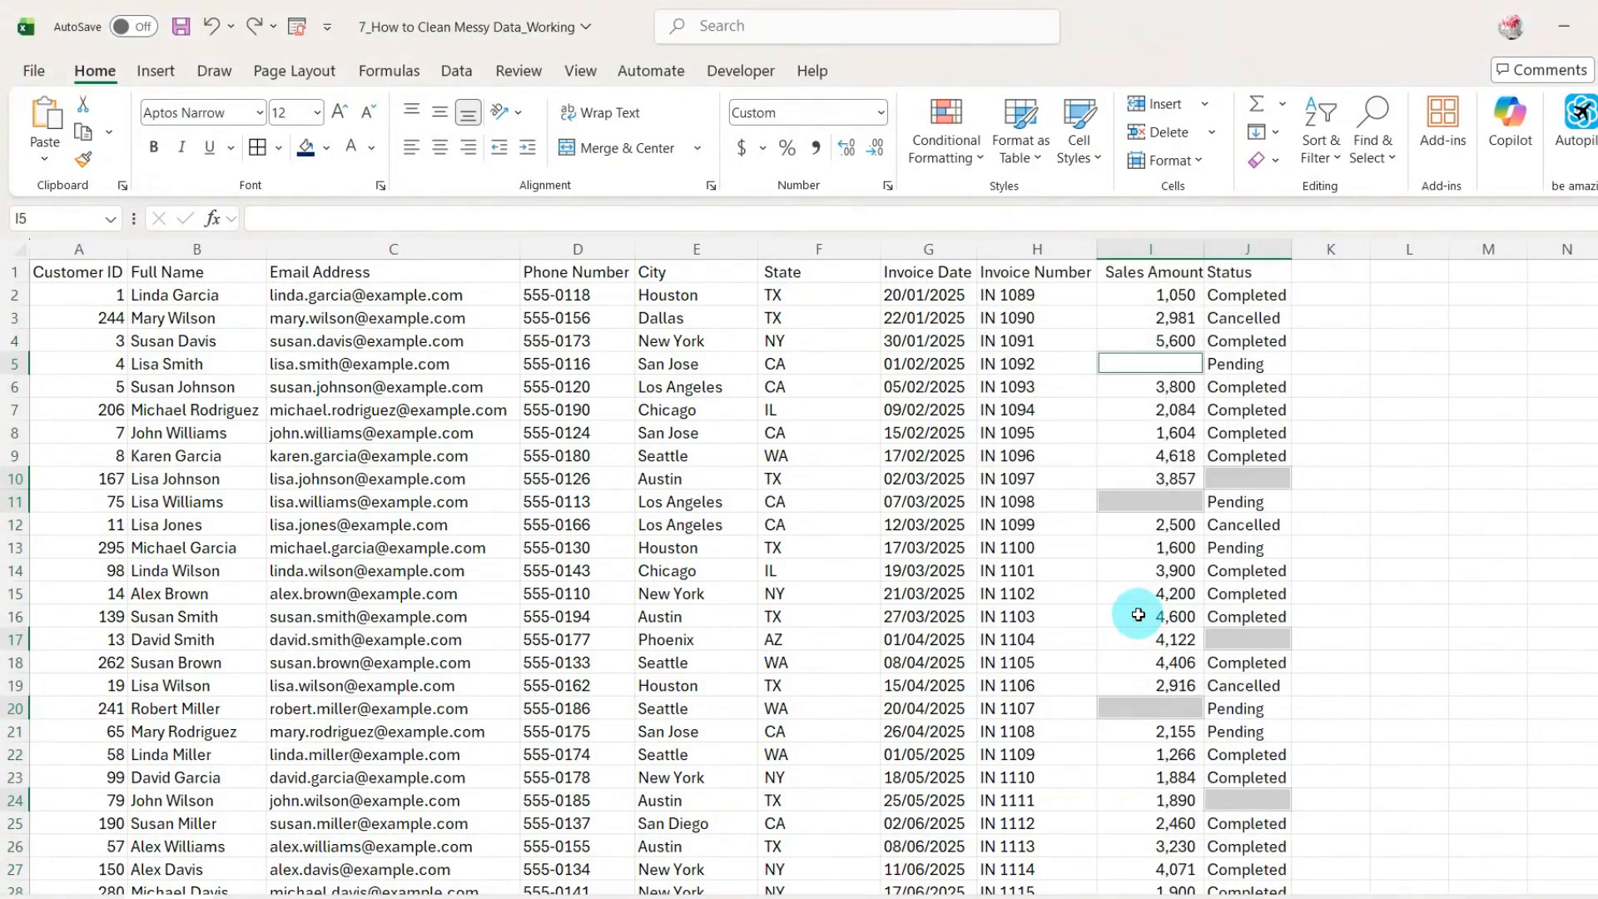
{"action": "type", "text": "na"}
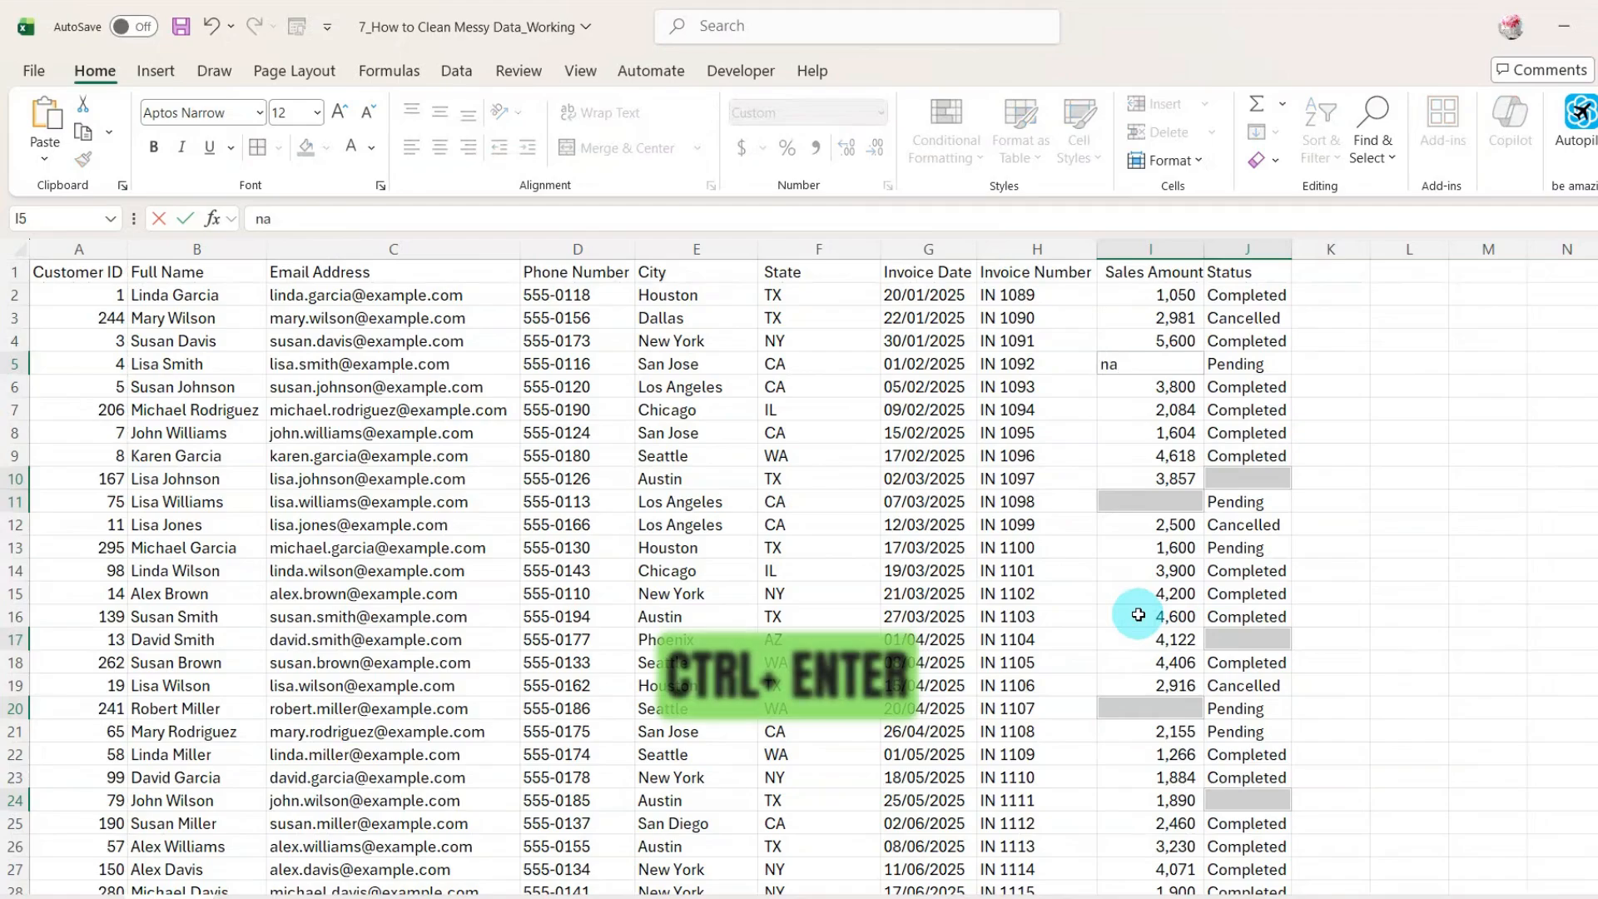
{"action": "key", "text": "ctrl+Return"}
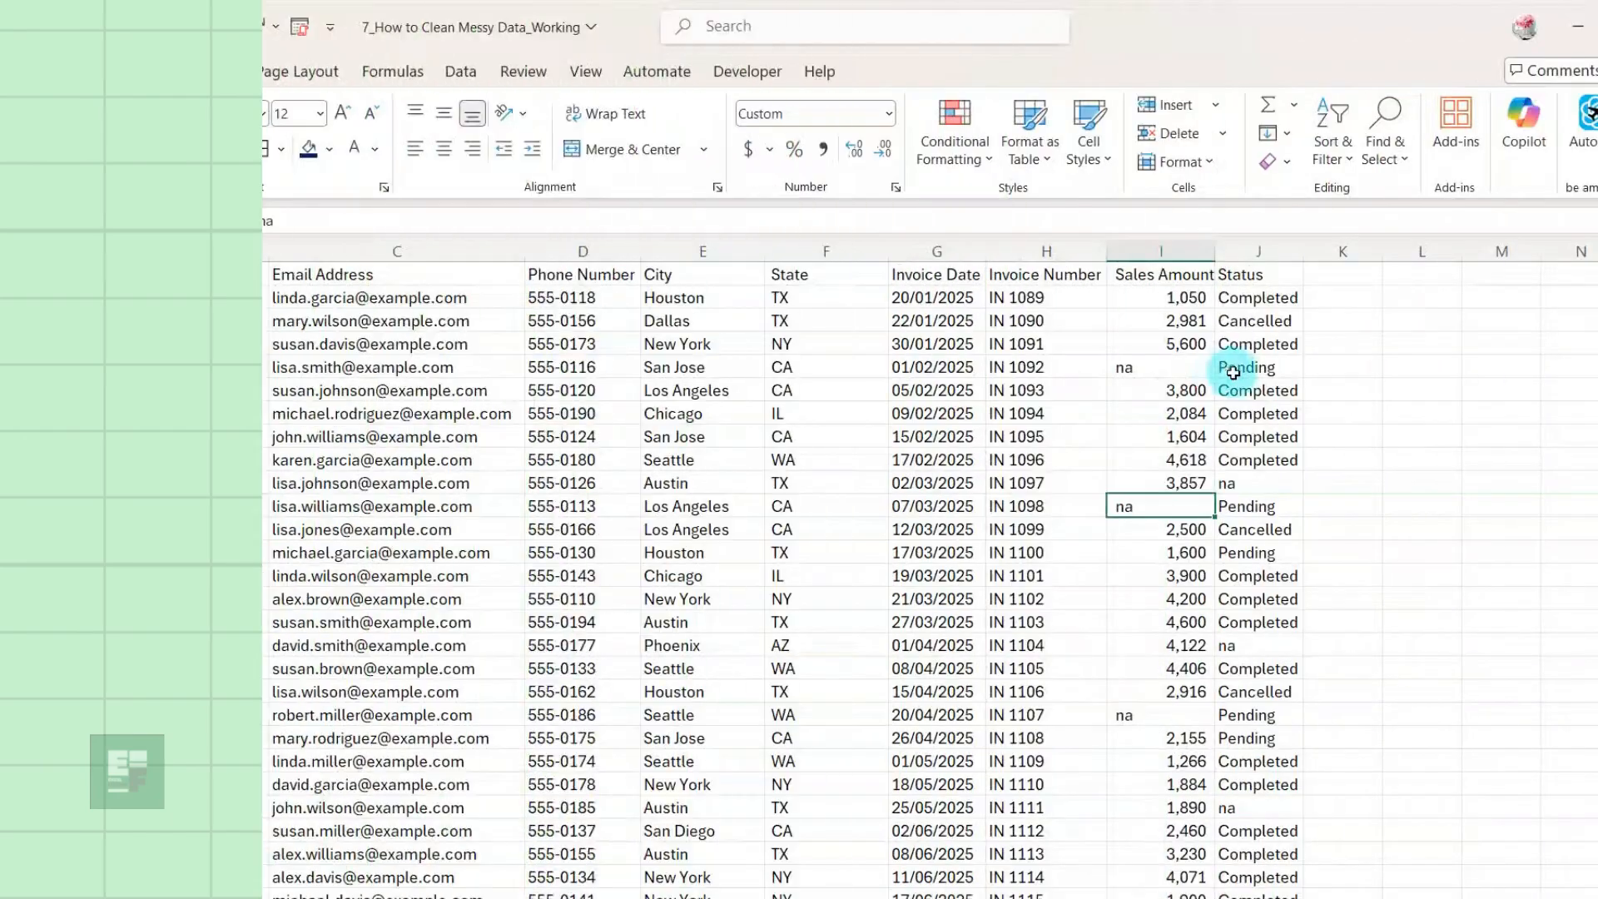
Step: Examine the Total Sales formula in I29 and the na entries in the Sales Amount column
{"action": "left_click", "coordinate": [1181, 293]}
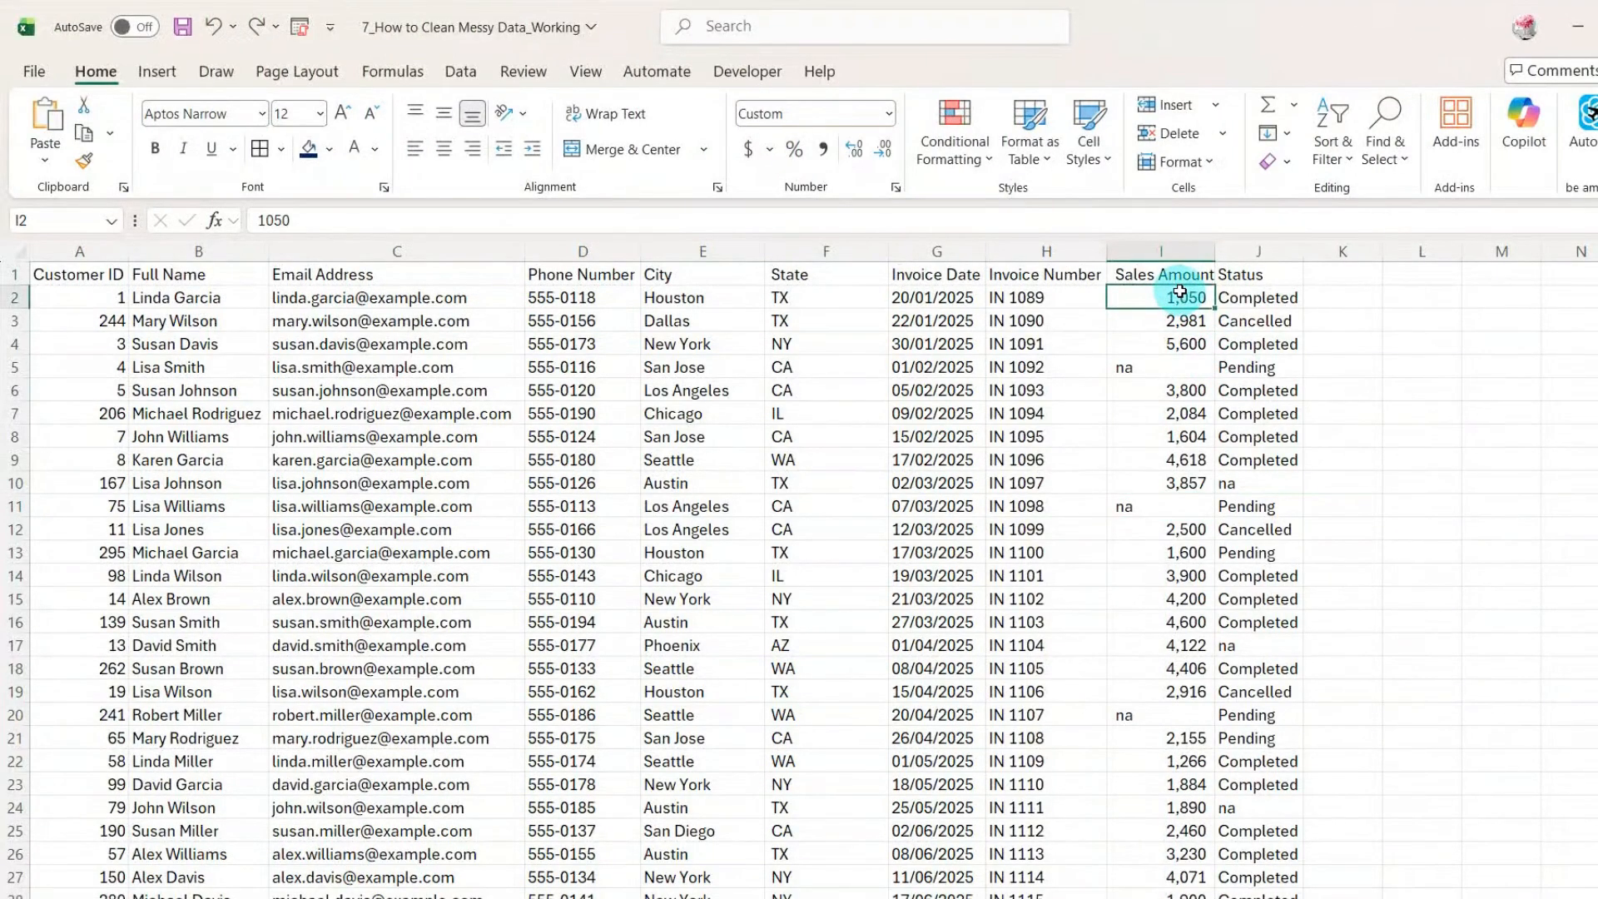
{"action": "scroll", "coordinate": [1182, 374], "scroll_direction": "down", "scroll_amount": 3}
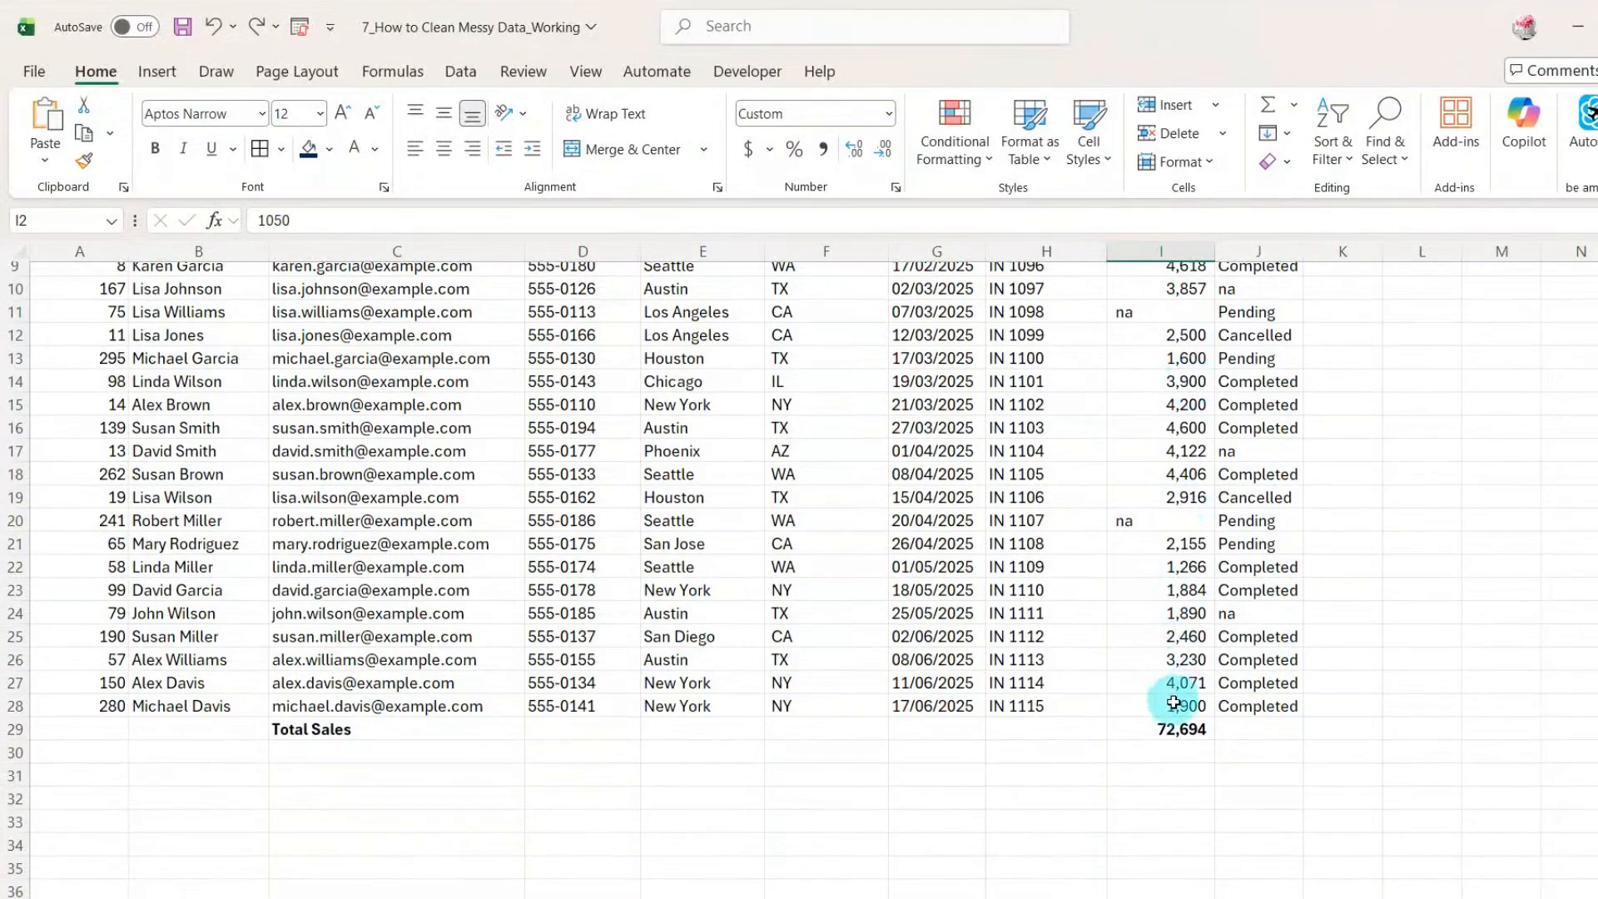
{"action": "left_click", "coordinate": [1175, 729]}
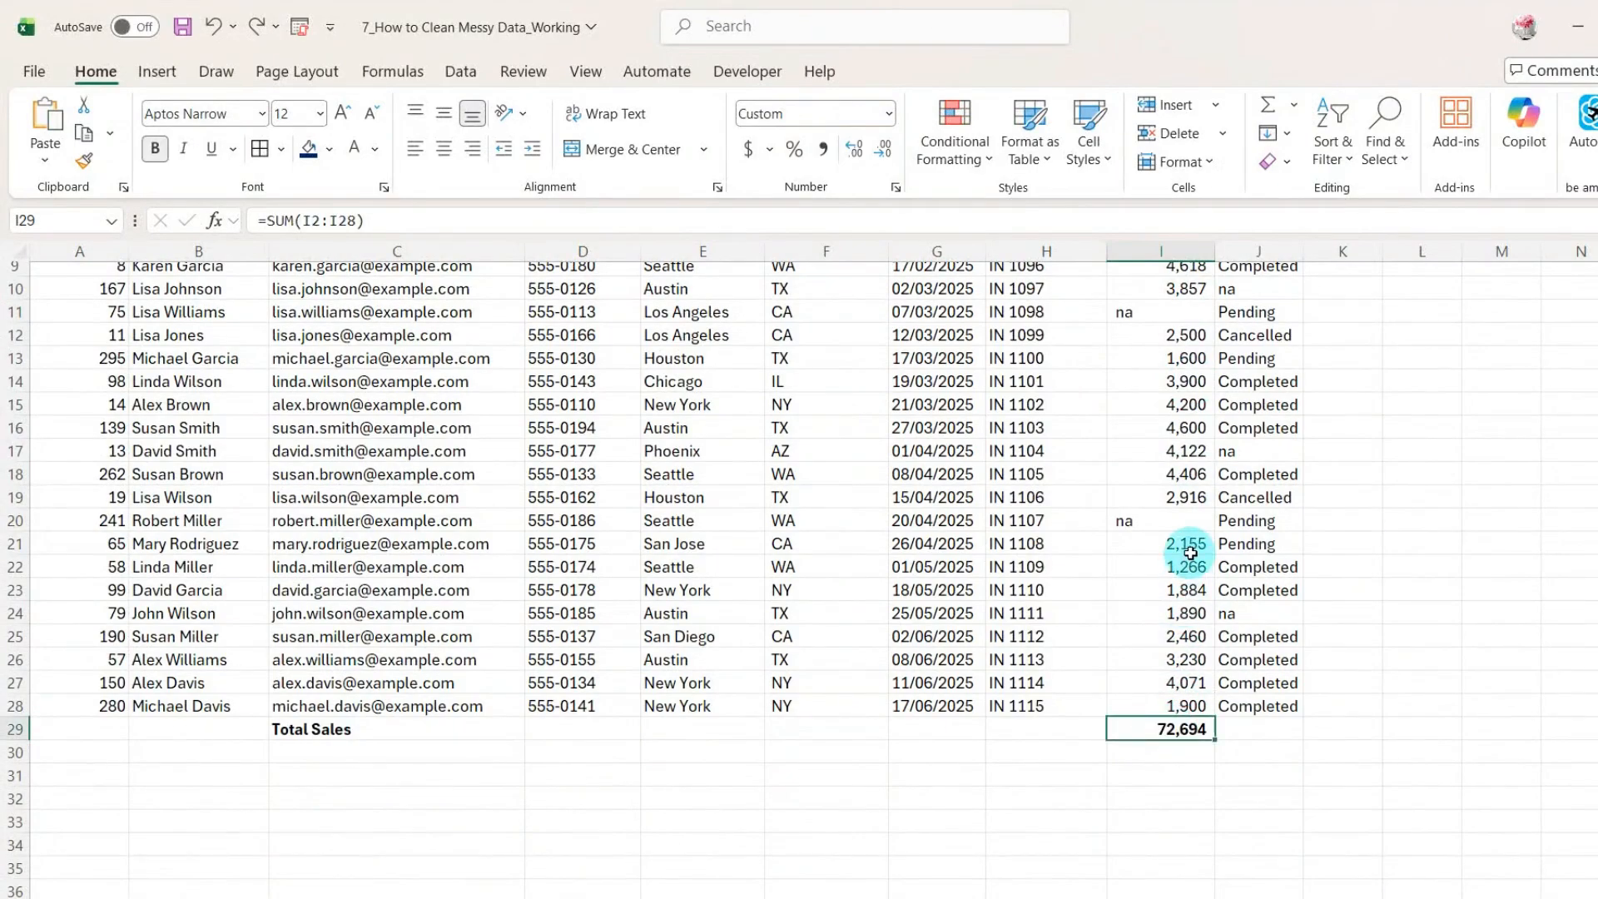
{"action": "scroll", "coordinate": [1190, 554], "scroll_direction": "up", "scroll_amount": 3}
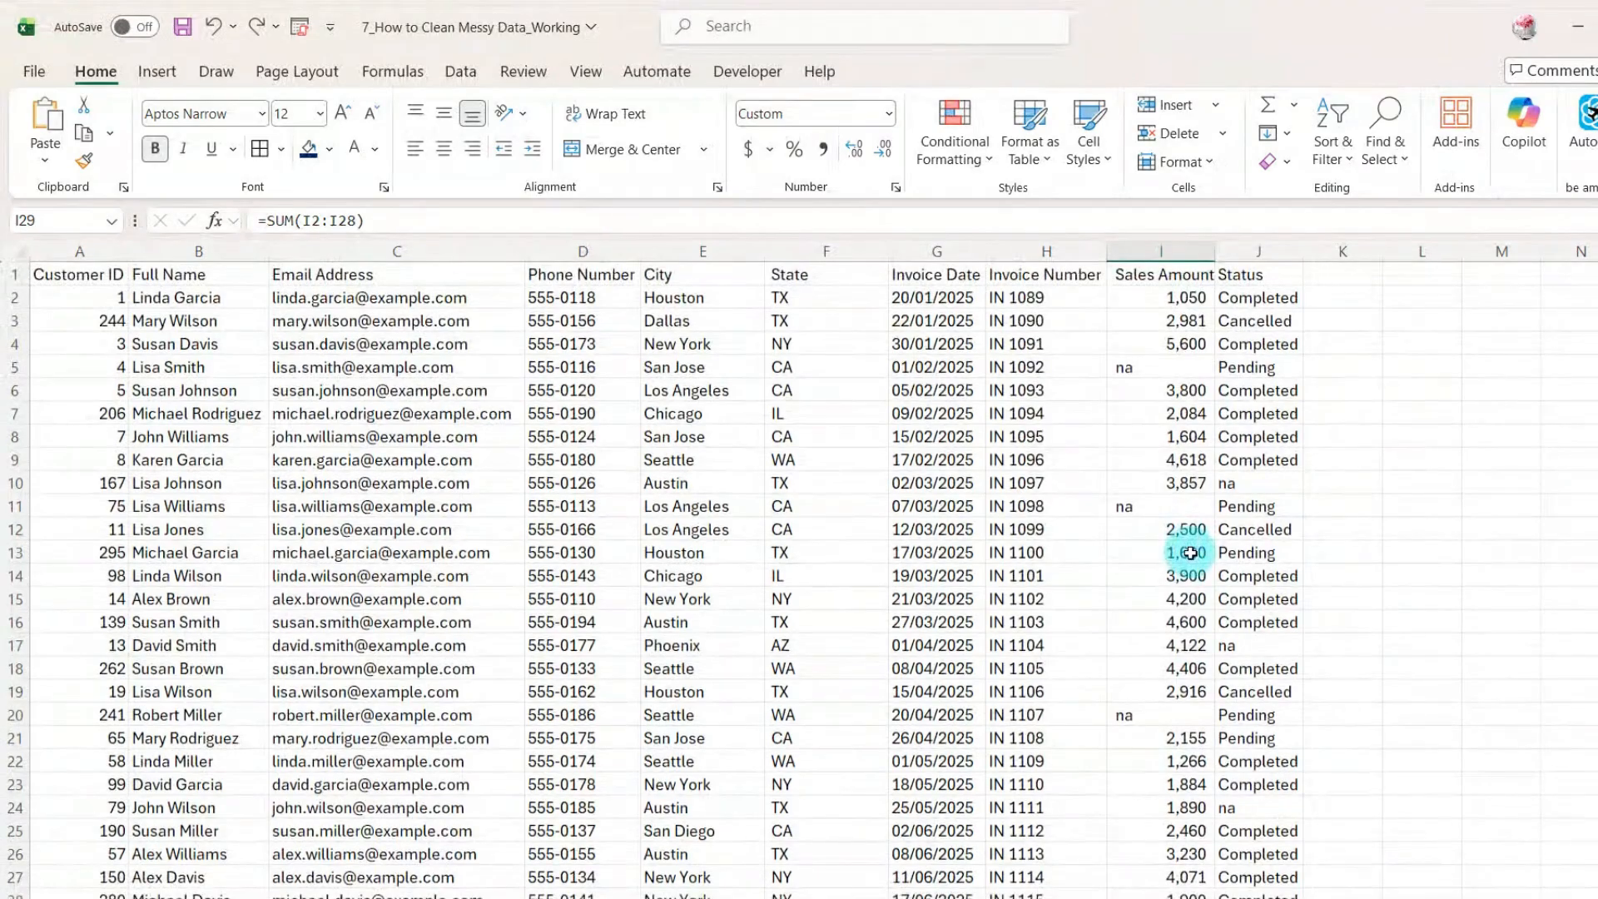
{"action": "left_click", "coordinate": [1159, 369]}
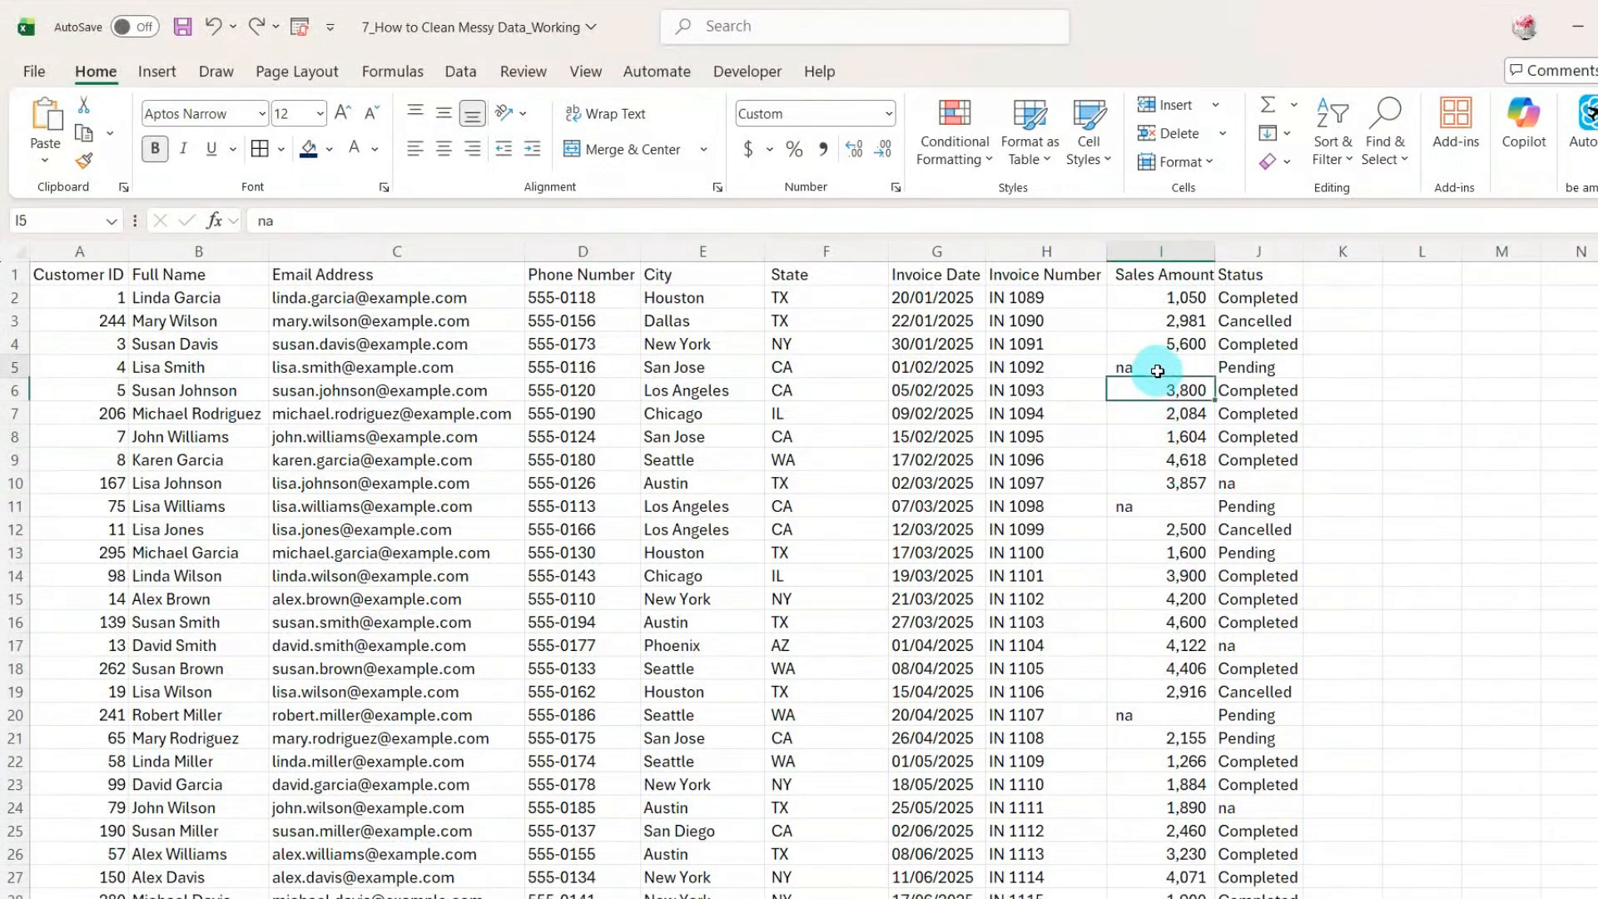
{"action": "left_click", "coordinate": [1135, 508]}
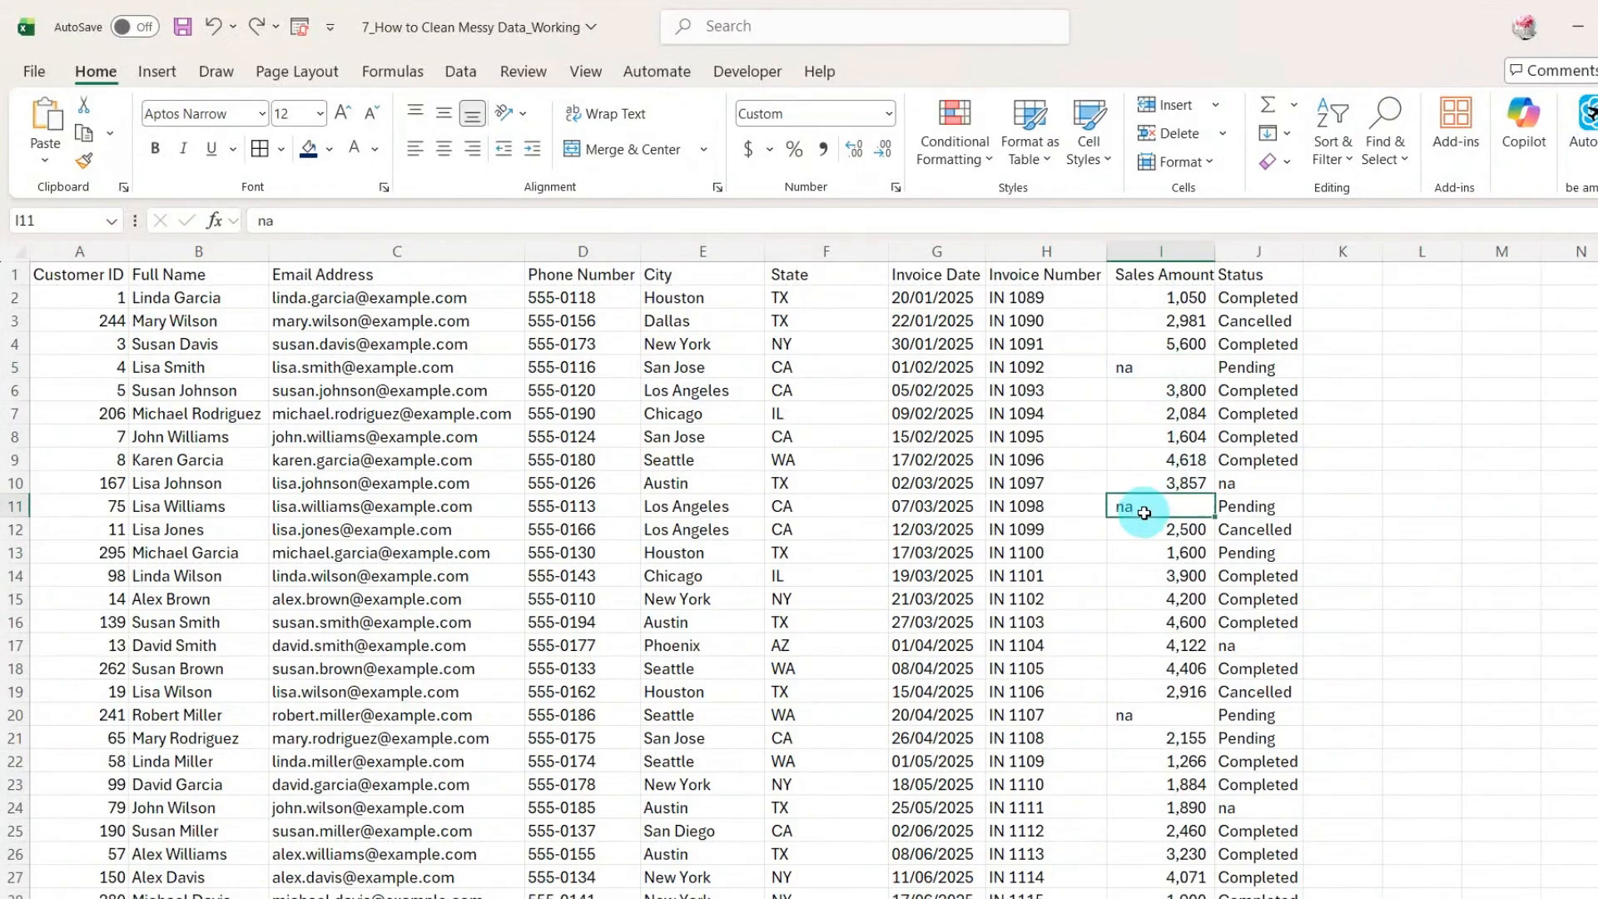
{"action": "left_click", "coordinate": [1144, 714]}
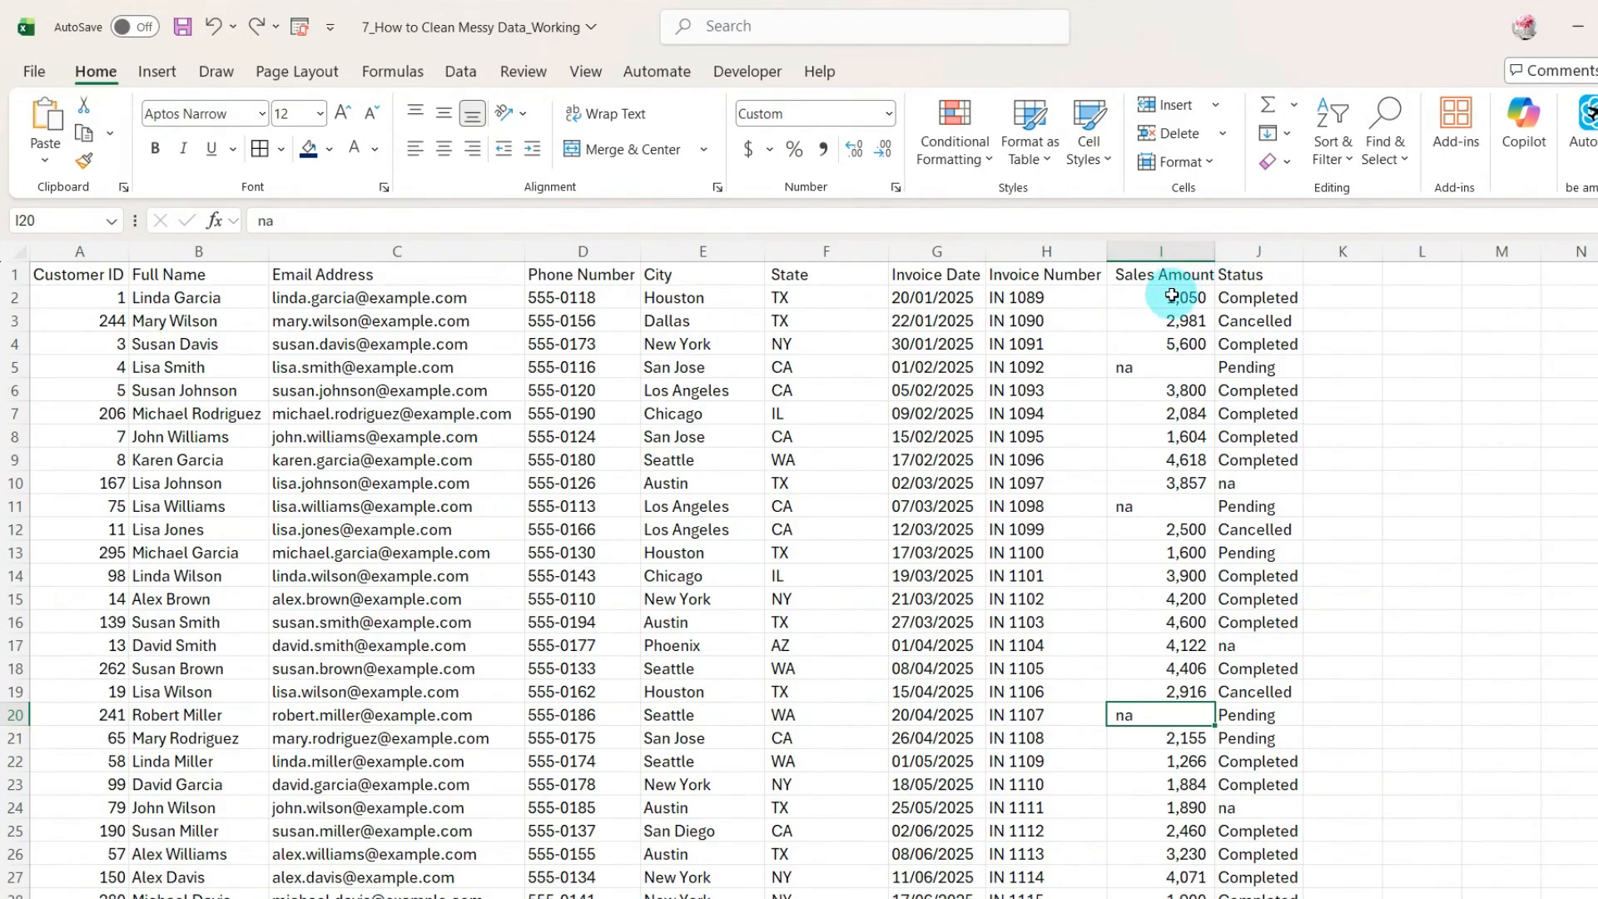
Step: Insert a Sales % column before Status, formatted as Percentage with 1 decimal place
{"action": "left_click", "coordinate": [1246, 244]}
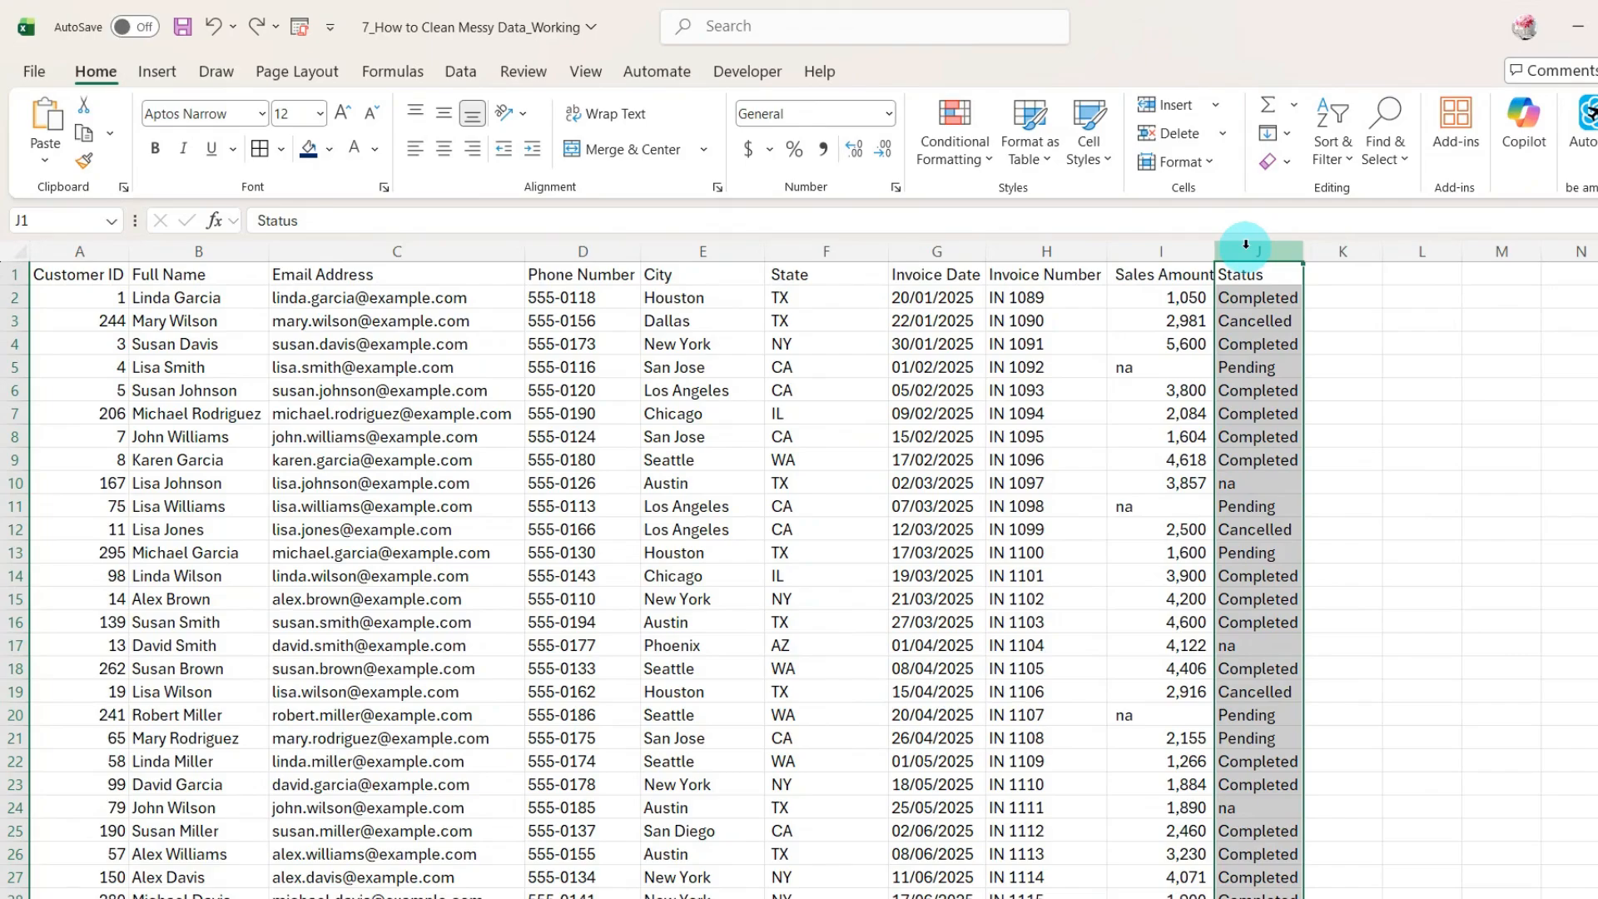
{"action": "key", "text": "ctrl+shift+plus"}
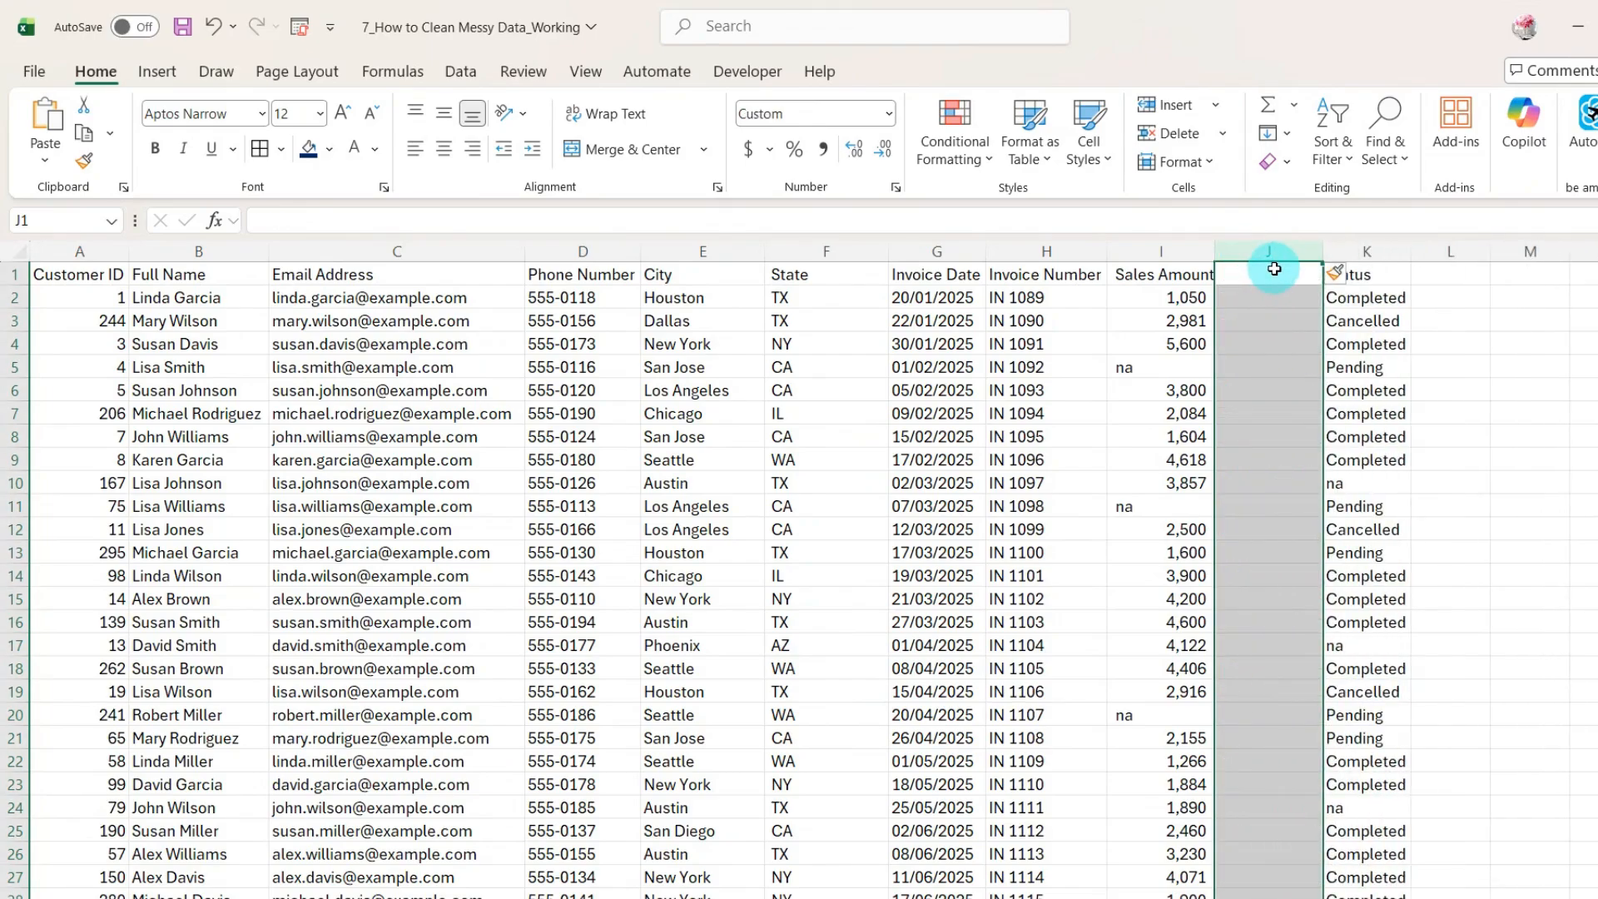
{"action": "key", "text": "ctrl+1"}
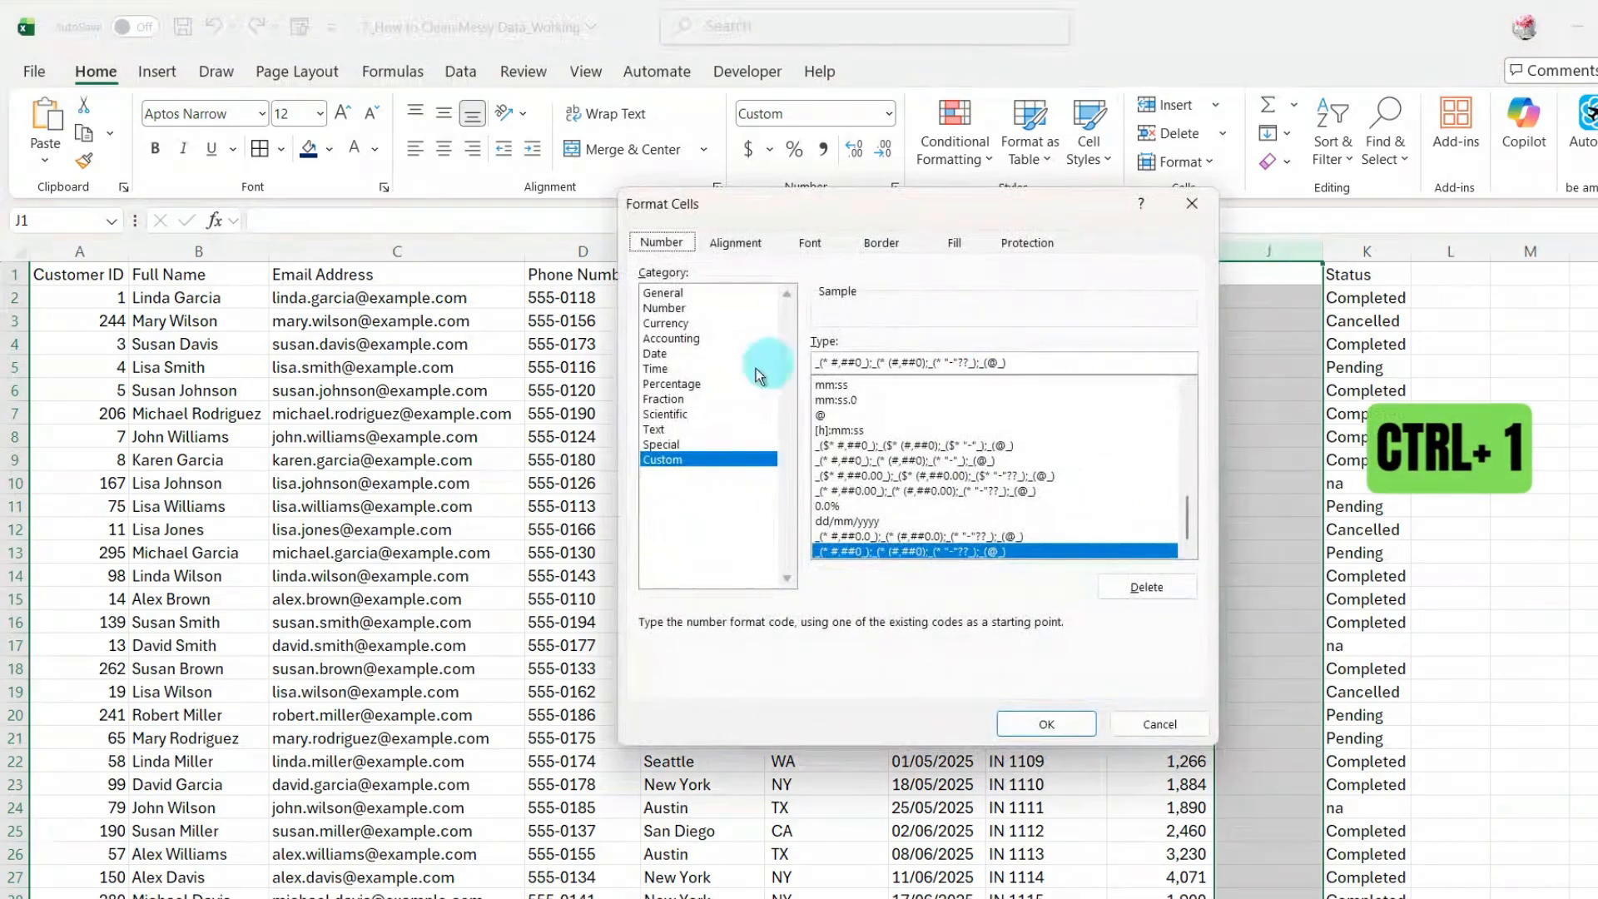
{"action": "left_click", "coordinate": [701, 385]}
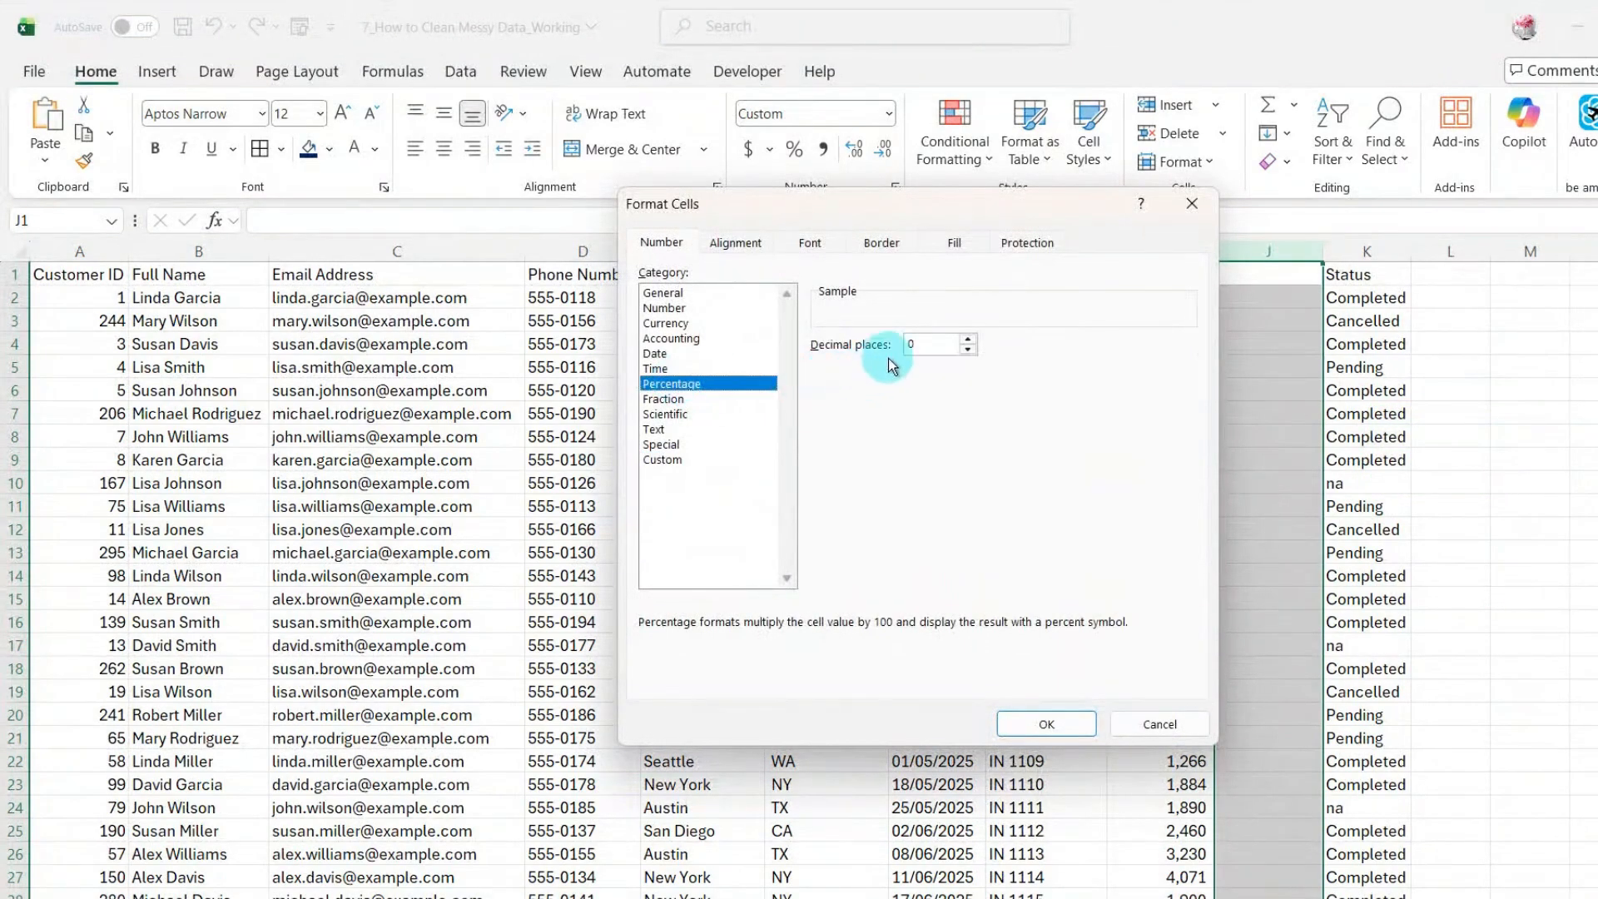
{"action": "left_click", "coordinate": [969, 339]}
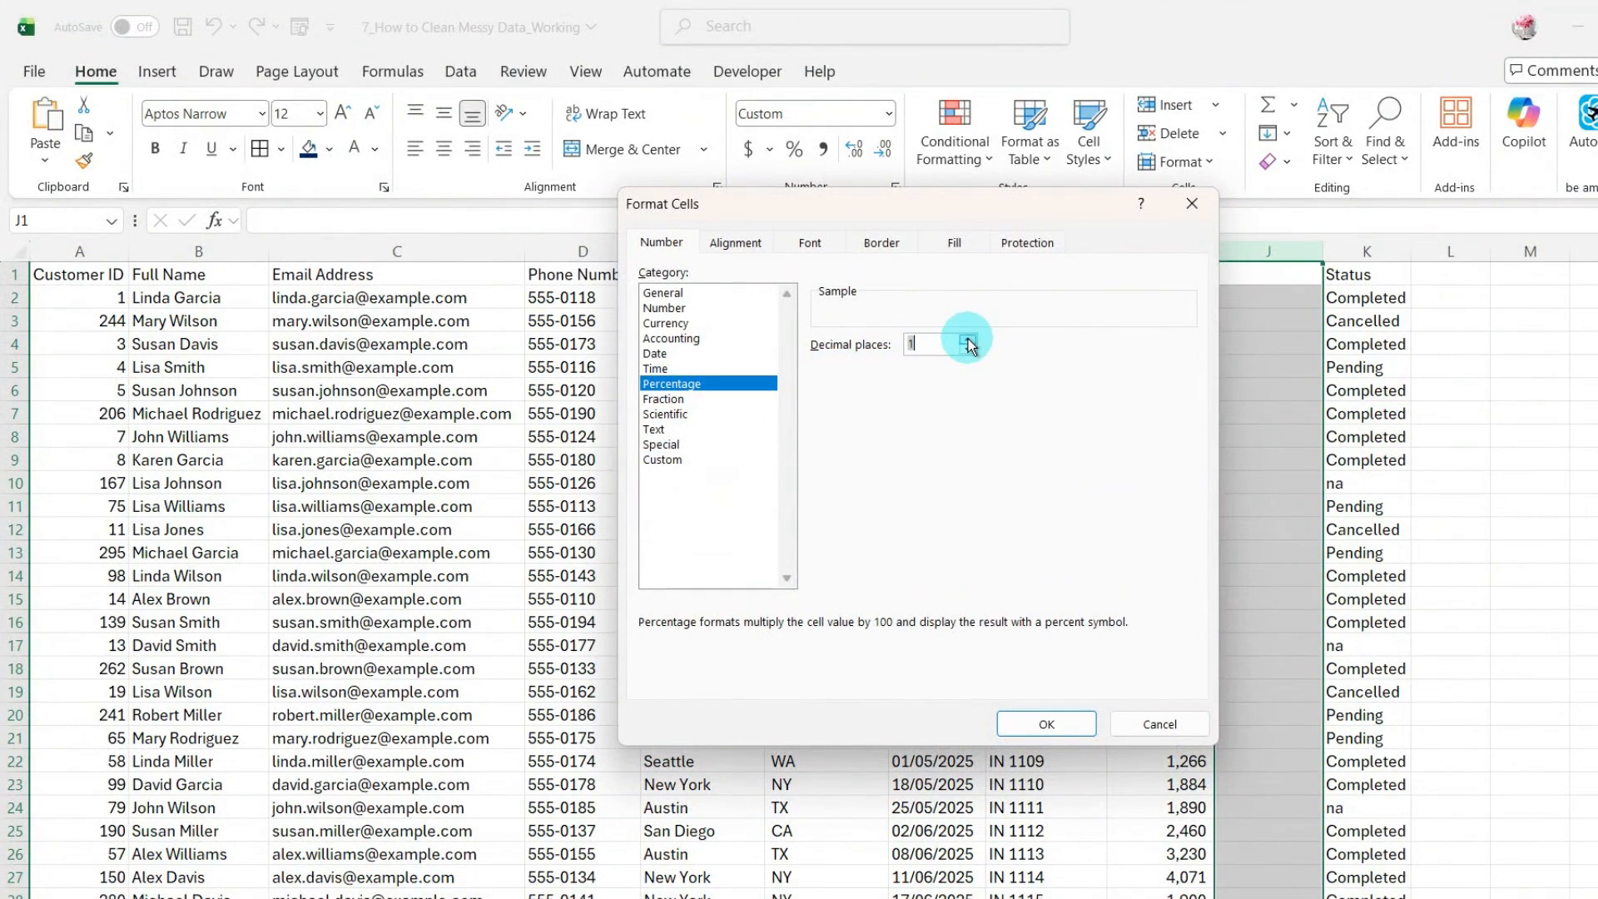
{"action": "left_click", "coordinate": [1014, 725]}
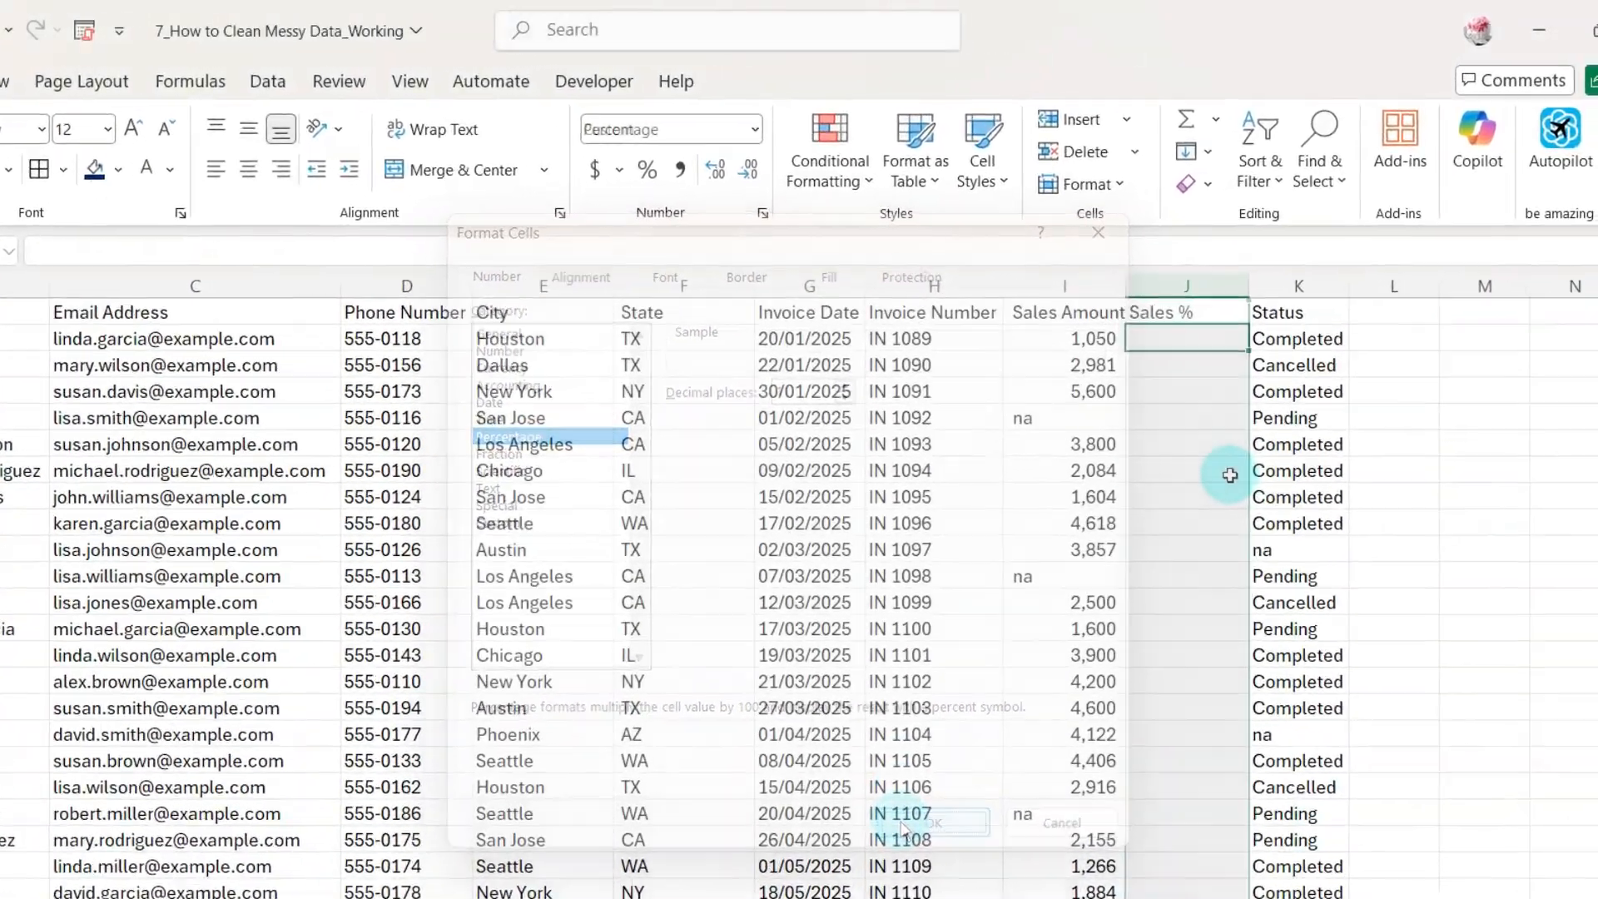
Step: Calculate the first invoice's share of total sales in J2 with the formula =I2/$I$29
{"action": "type", "text": "="}
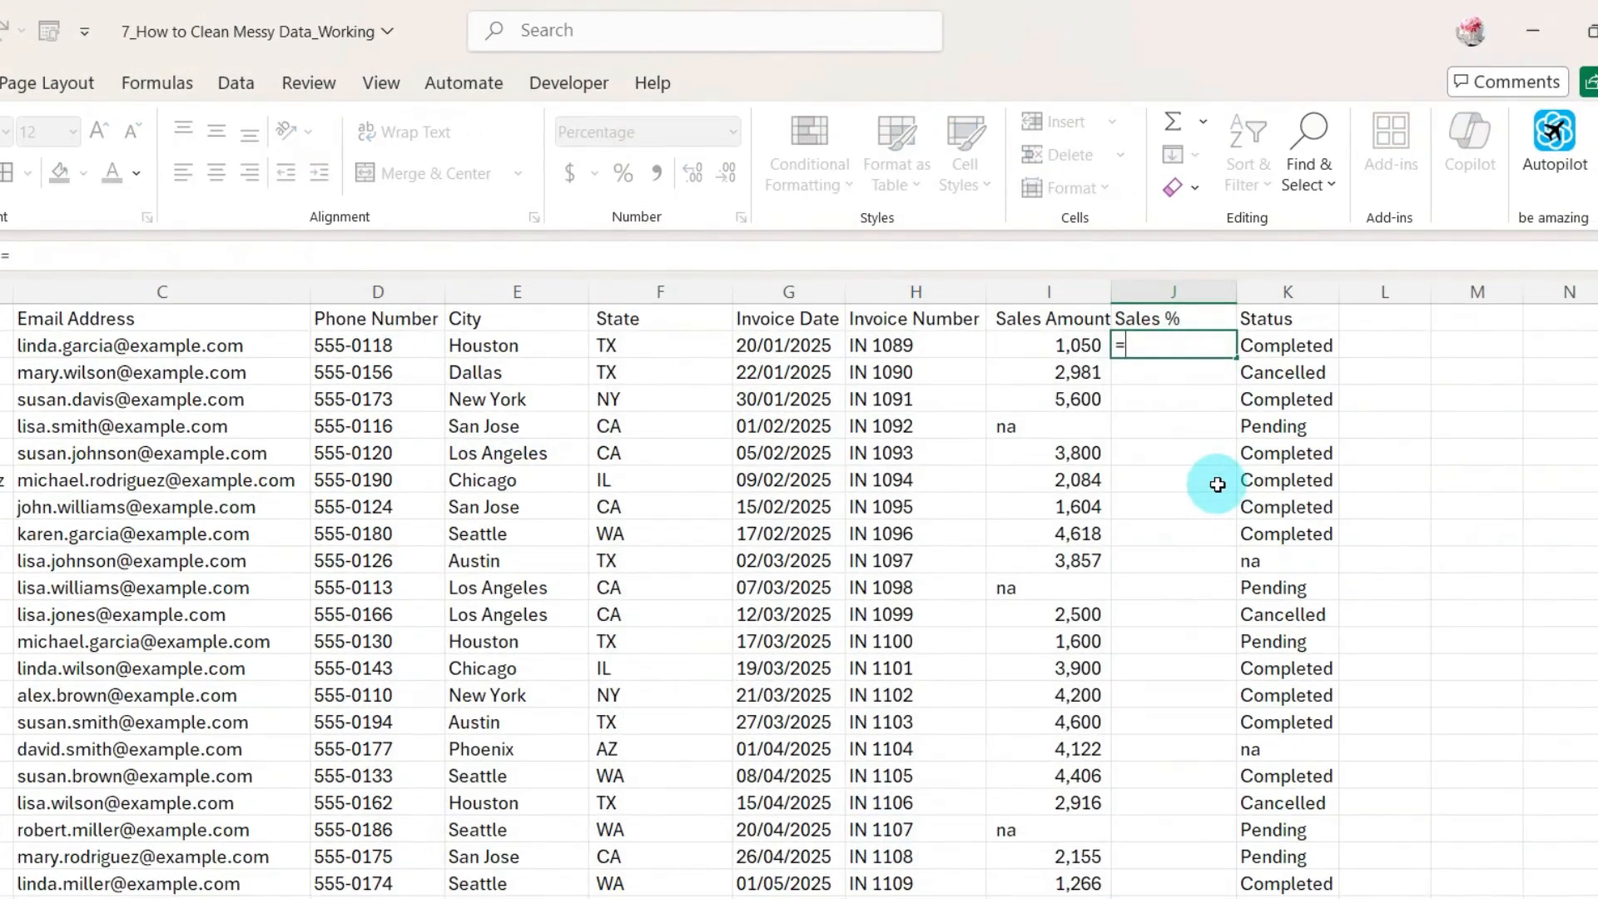
{"action": "key", "text": "Left"}
{"action": "type", "text": "/"}
{"action": "scroll", "coordinate": [1217, 484], "scroll_direction": "down", "scroll_amount": 3}
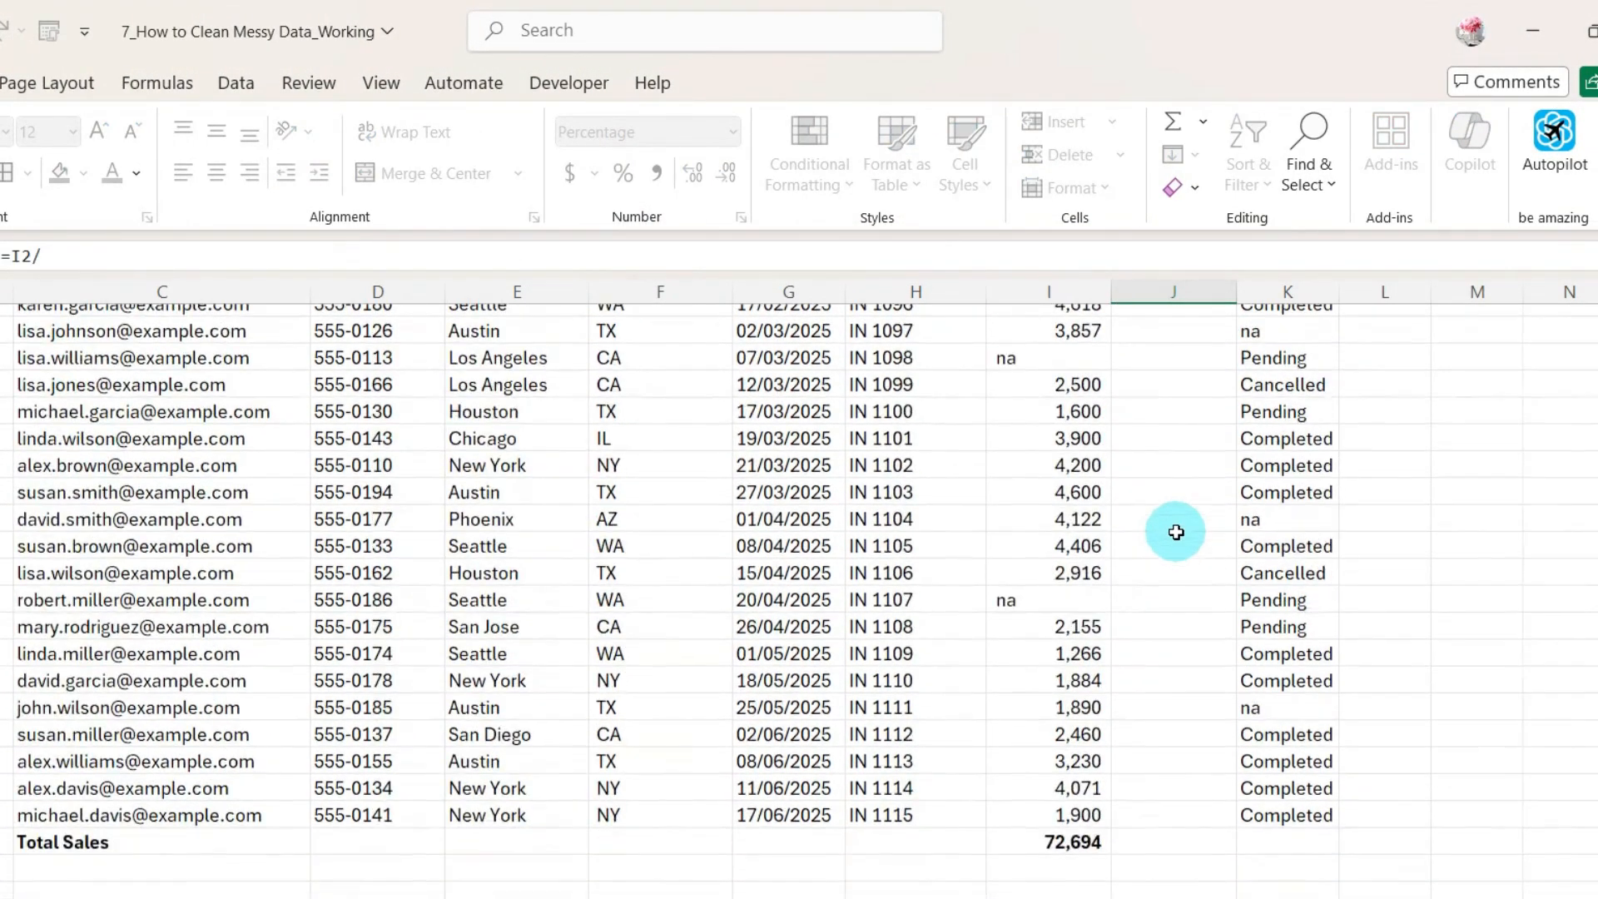
{"action": "left_click", "coordinate": [1072, 843]}
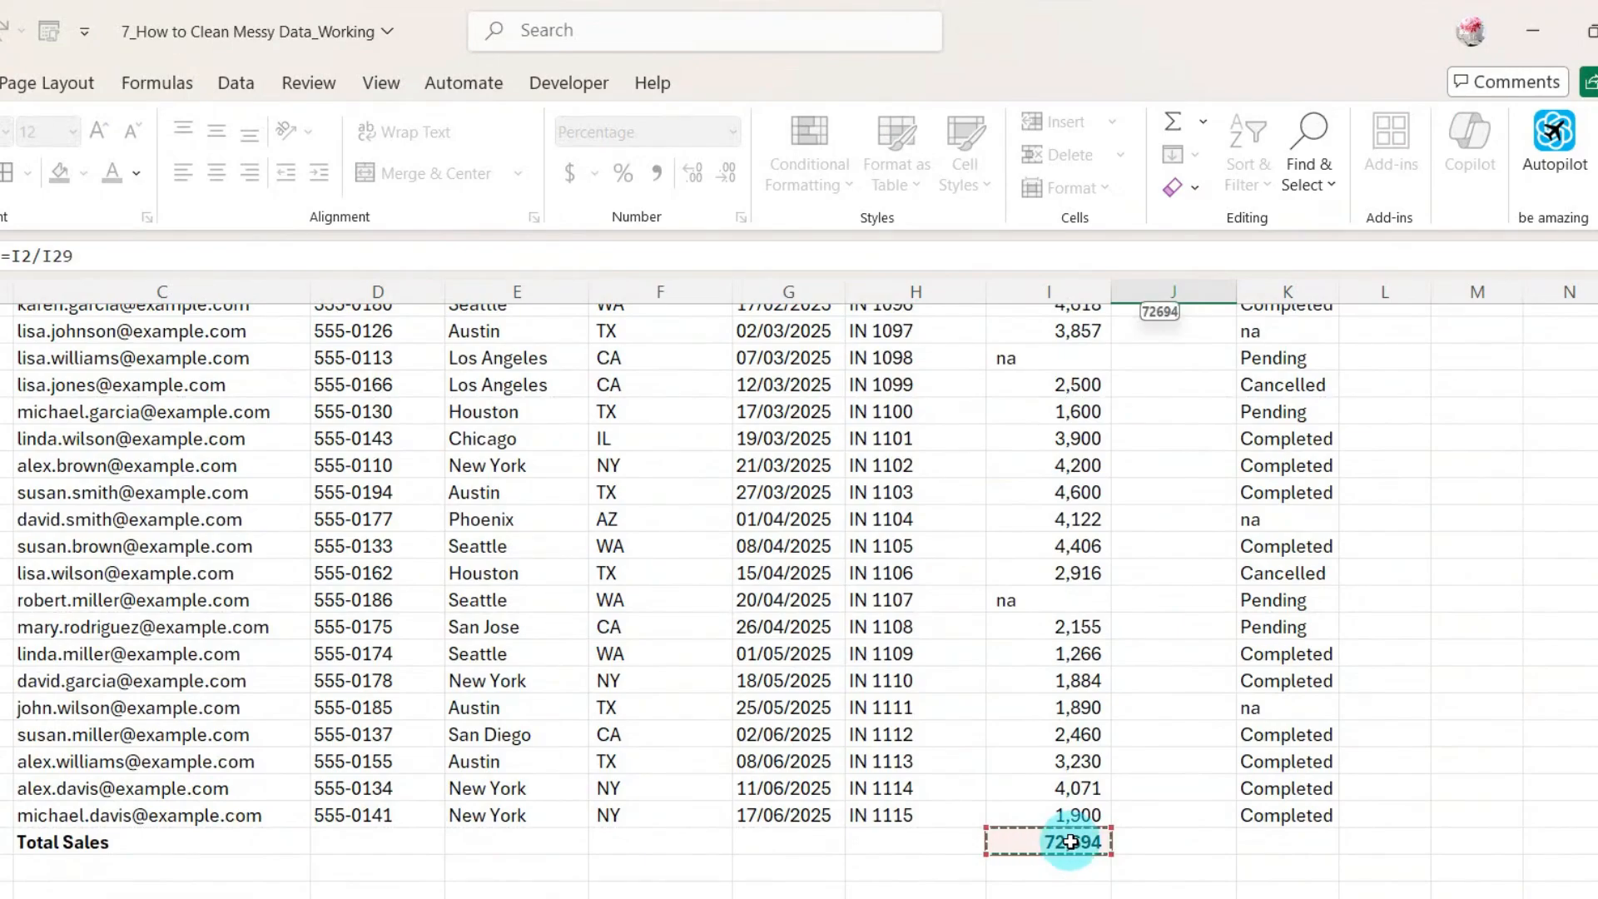
{"action": "key", "text": "F4"}
{"action": "key", "text": "Return"}
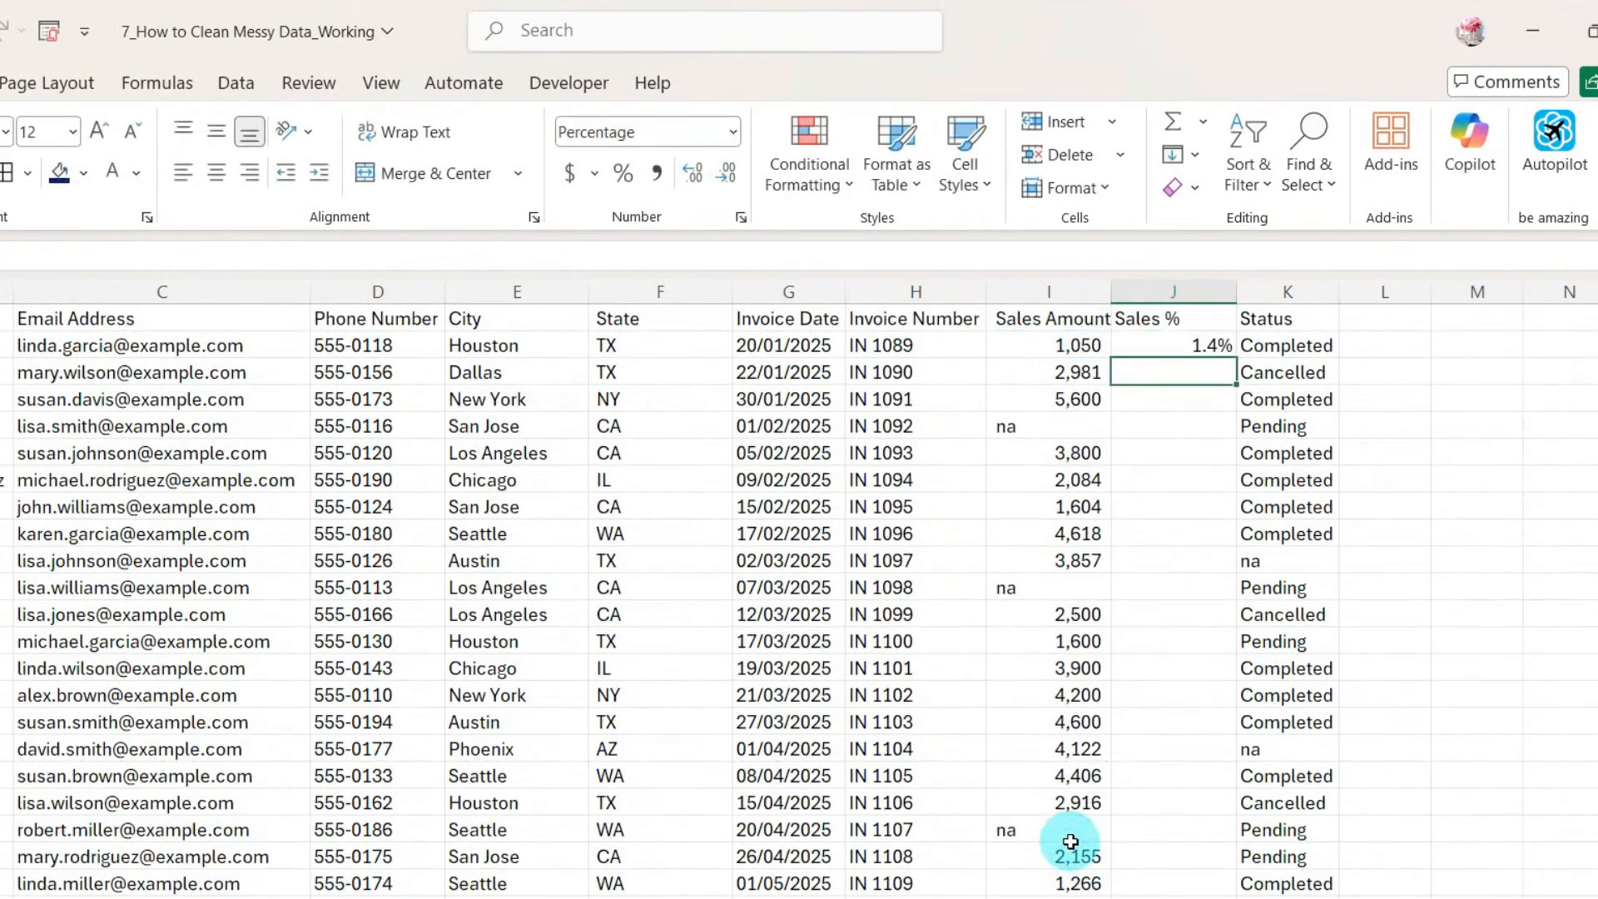
Step: Fill the Sales % formula down to the last invoice row and inspect the cells beside the na amounts
{"action": "left_click", "coordinate": [1218, 348]}
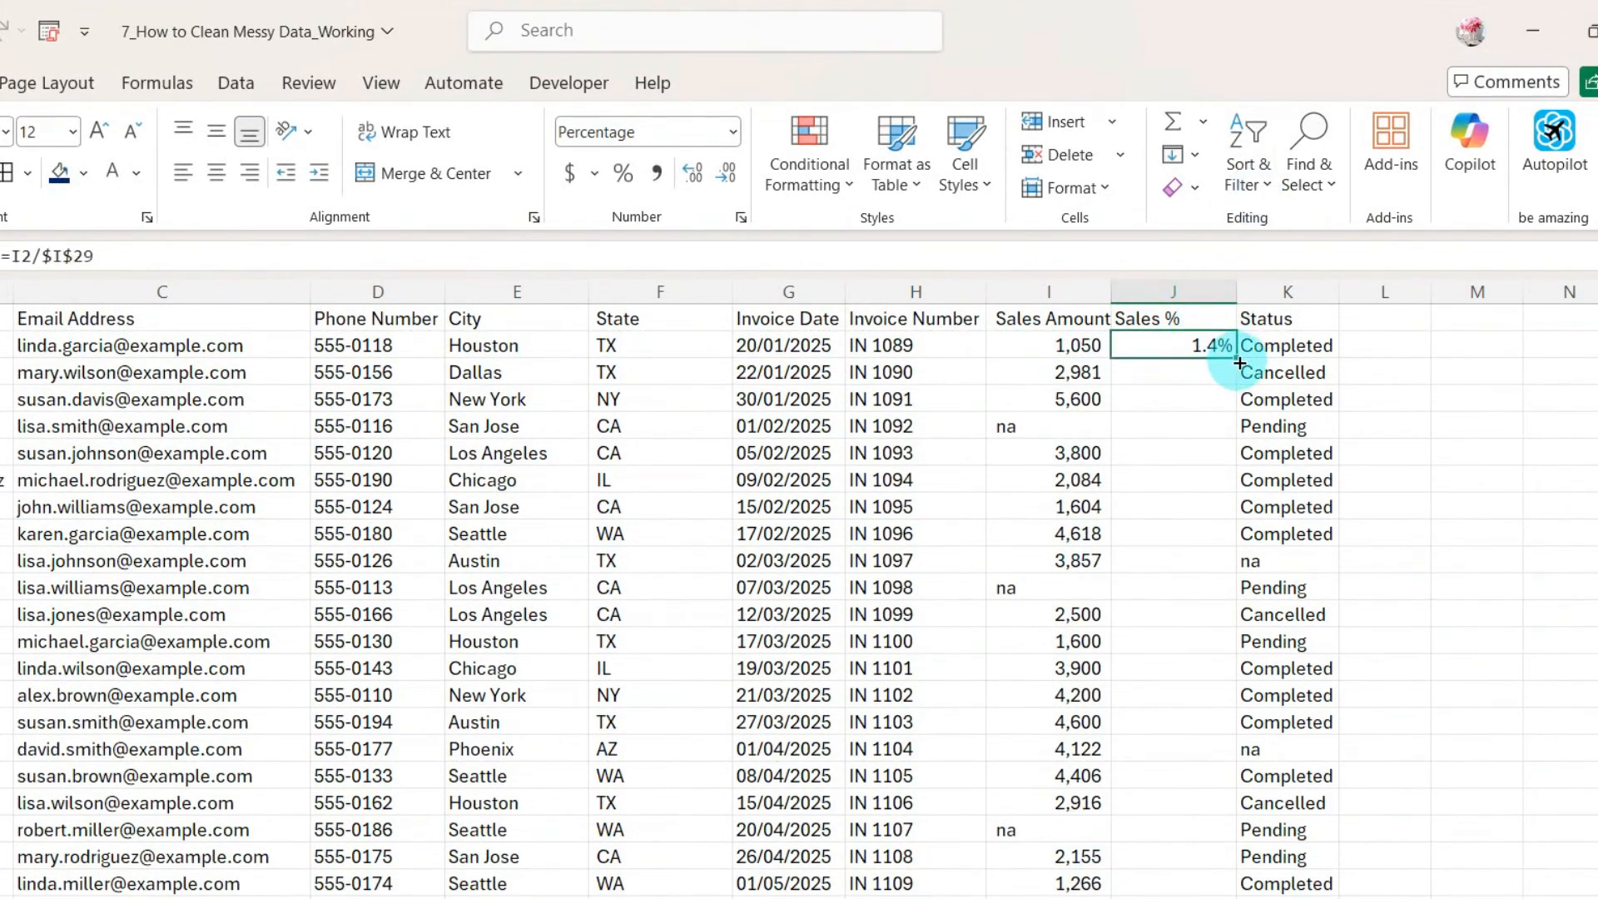
{"action": "double_click", "coordinate": [1236, 357]}
{"action": "scroll", "coordinate": [1220, 674], "scroll_direction": "down", "scroll_amount": 2}
{"action": "scroll", "coordinate": [1217, 686], "scroll_direction": "up", "scroll_amount": 3}
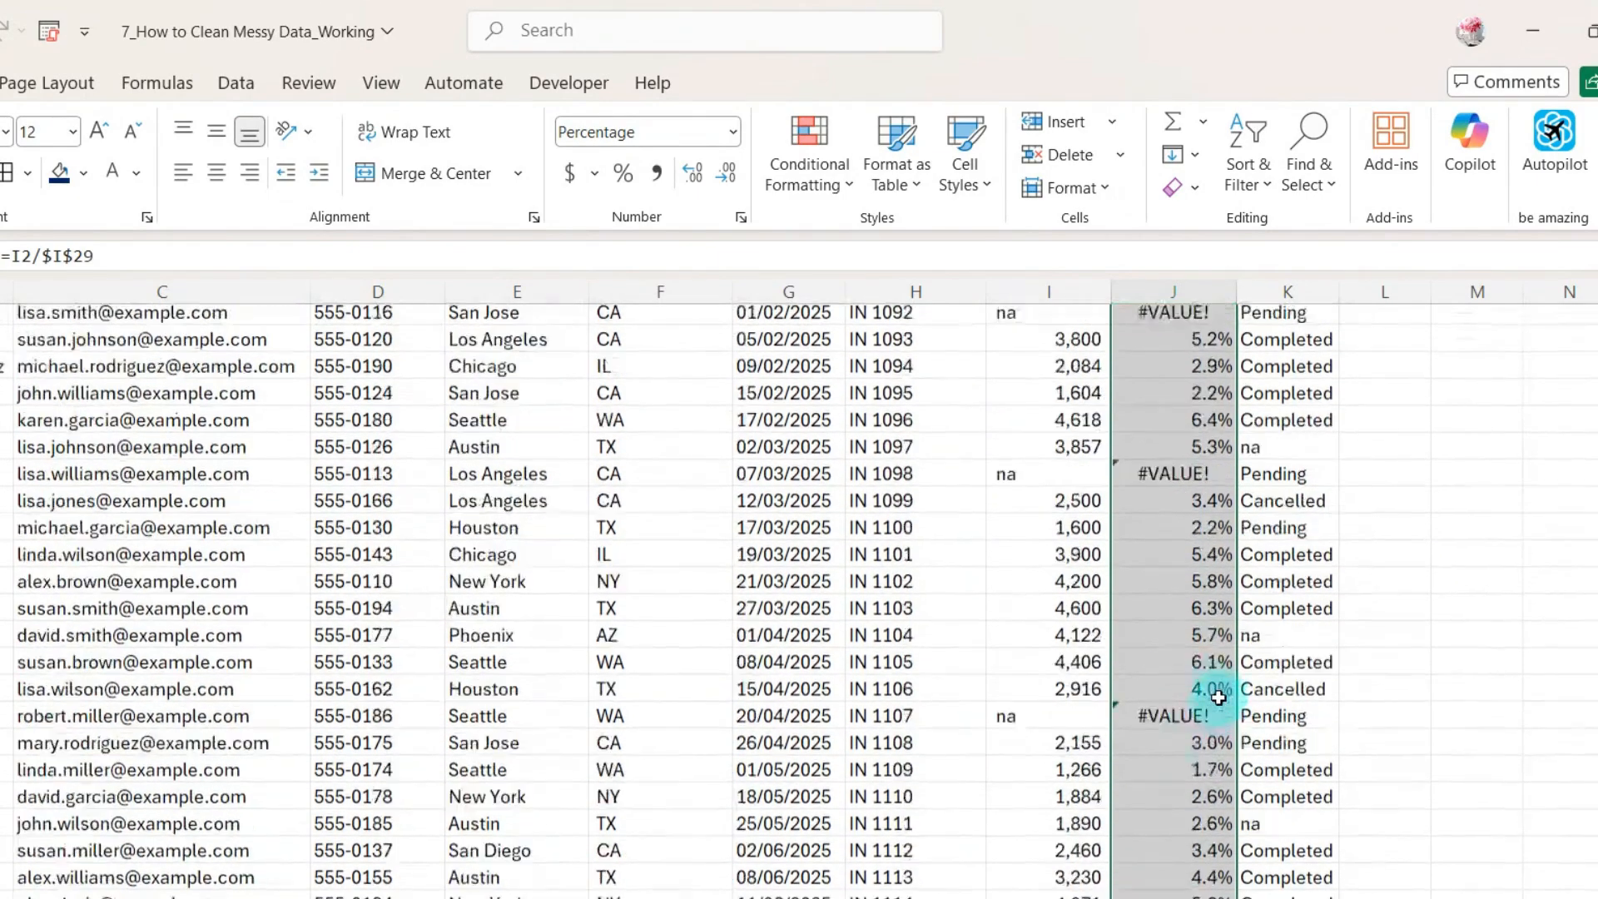
{"action": "left_click", "coordinate": [1186, 582]}
{"action": "left_click", "coordinate": [1185, 437]}
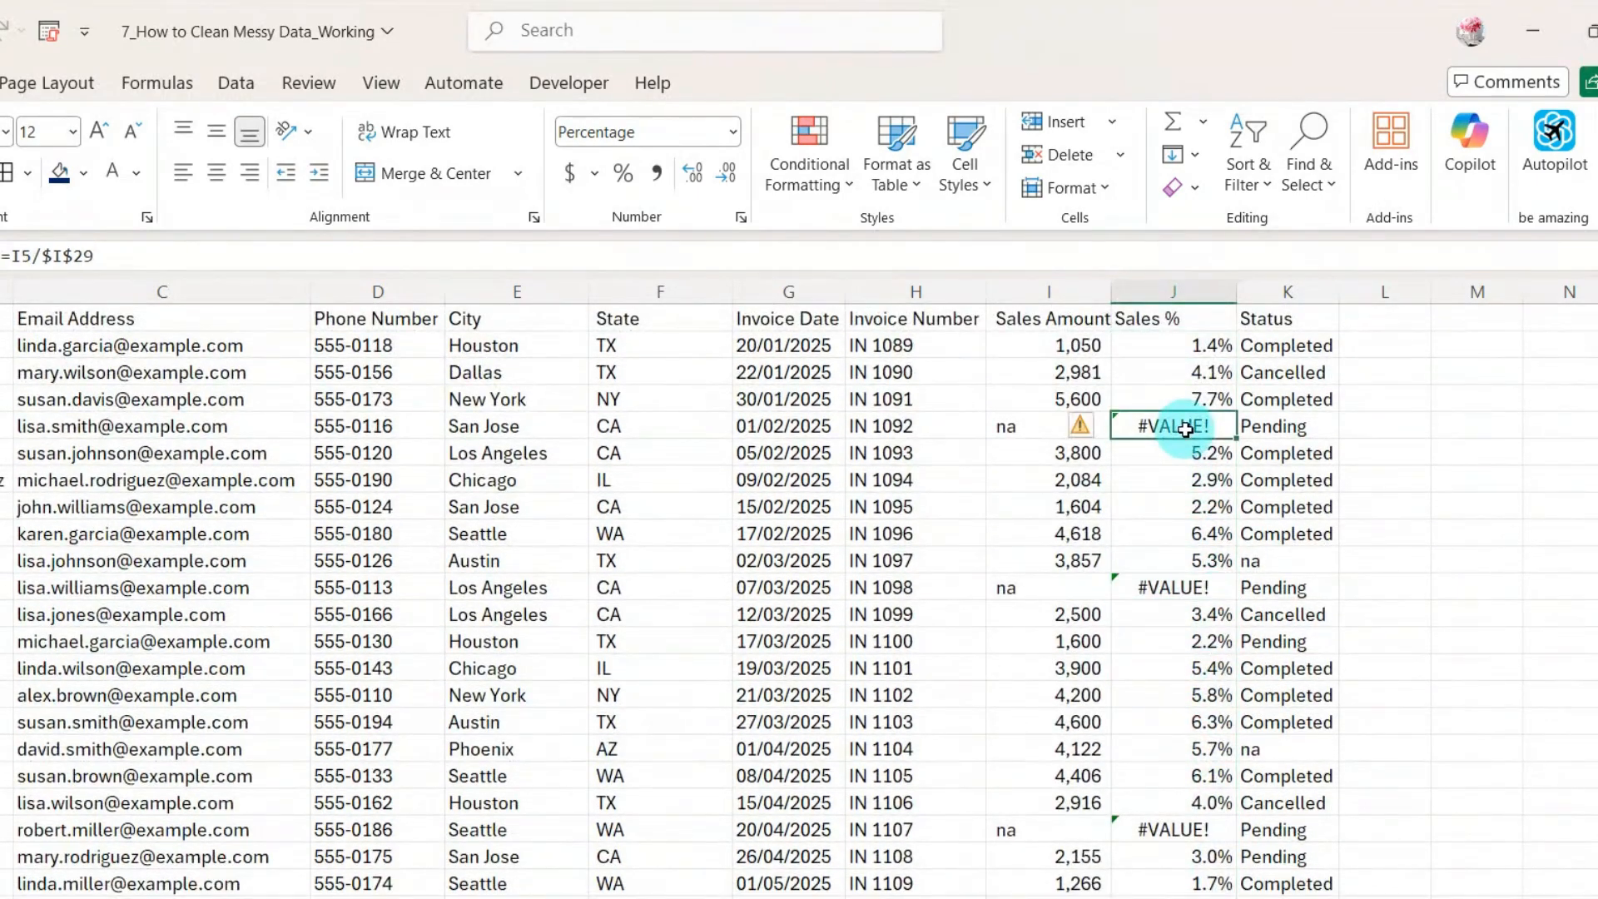
{"action": "left_click", "coordinate": [1173, 829]}
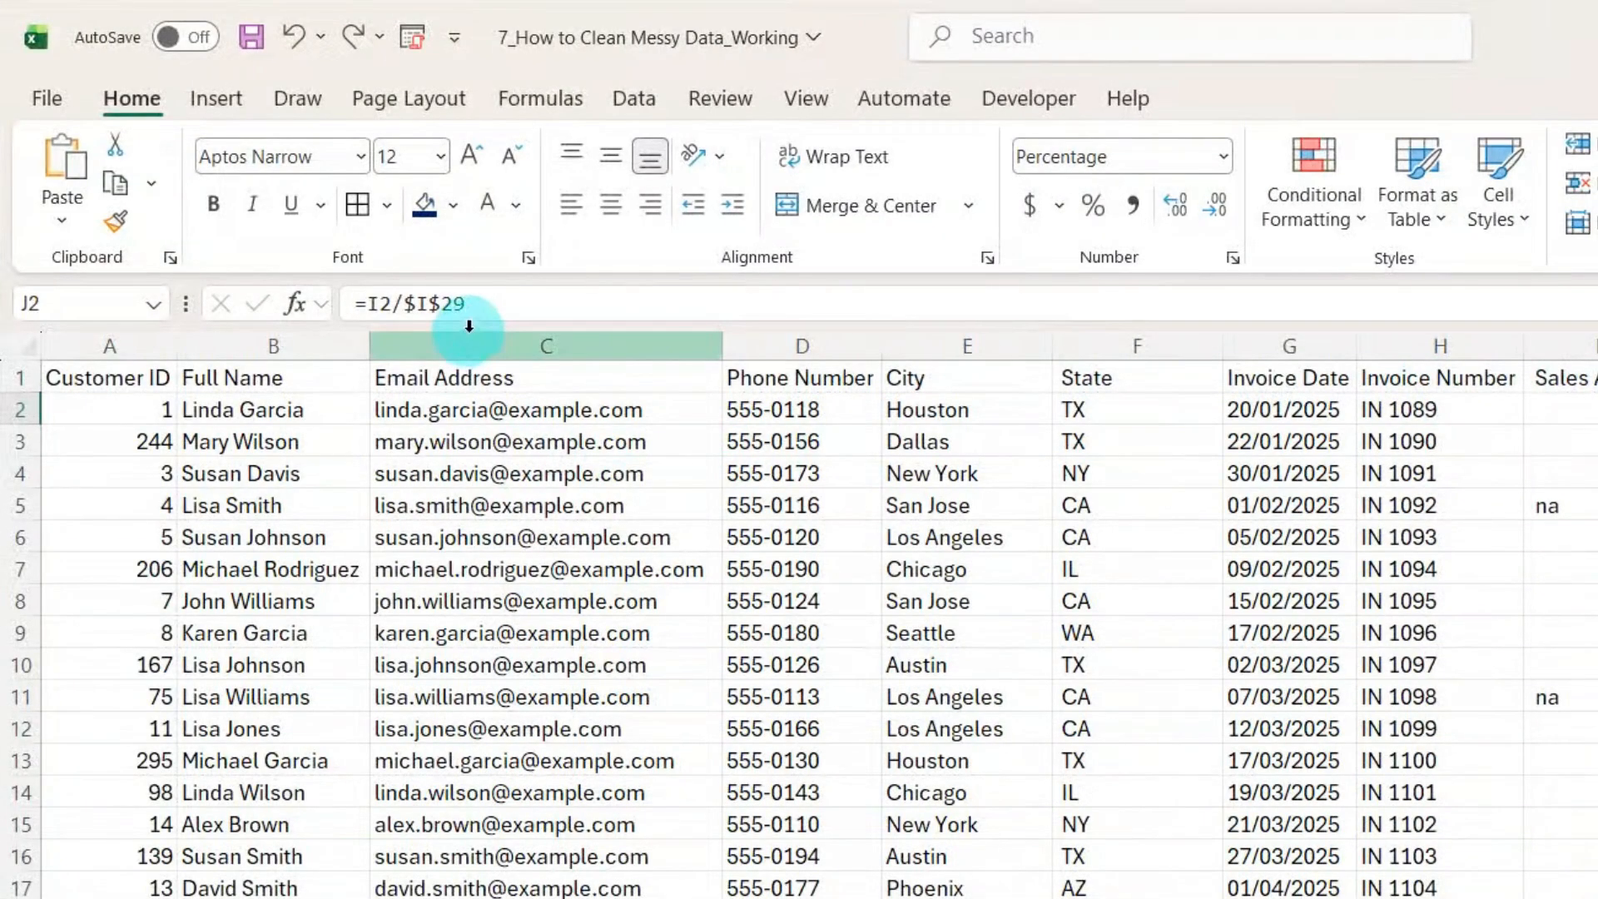
Step: Wrap the Sales % formula in J2 in an error handler so it reads =IFERROR(I2/$I$29,"")
{"action": "left_click", "coordinate": [367, 303]}
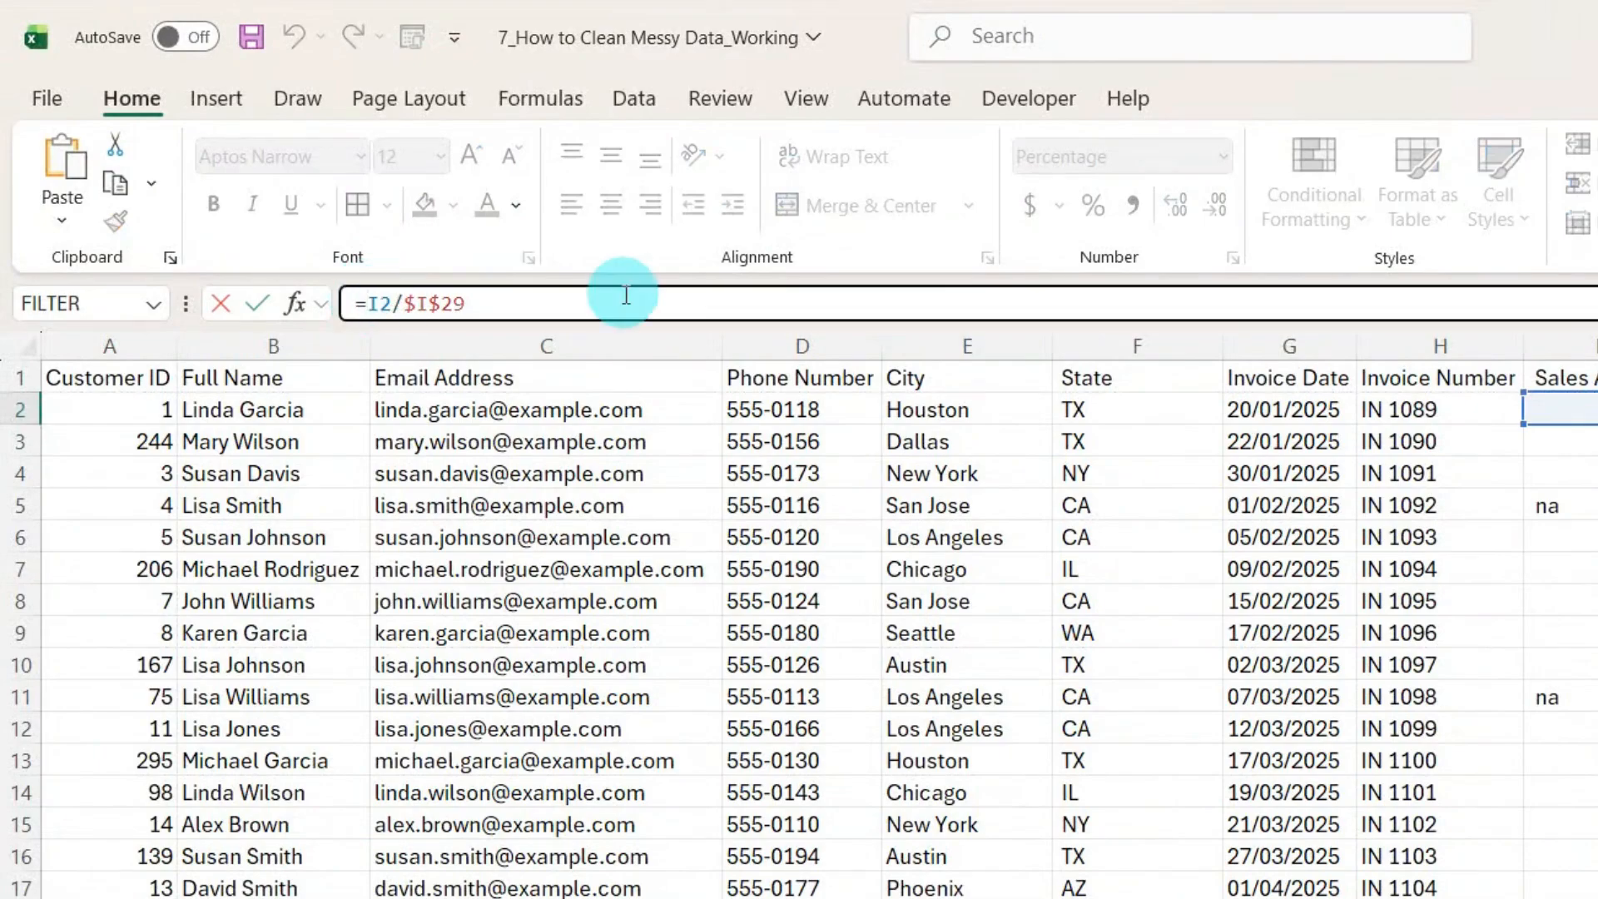
{"action": "type", "text": "ife"}
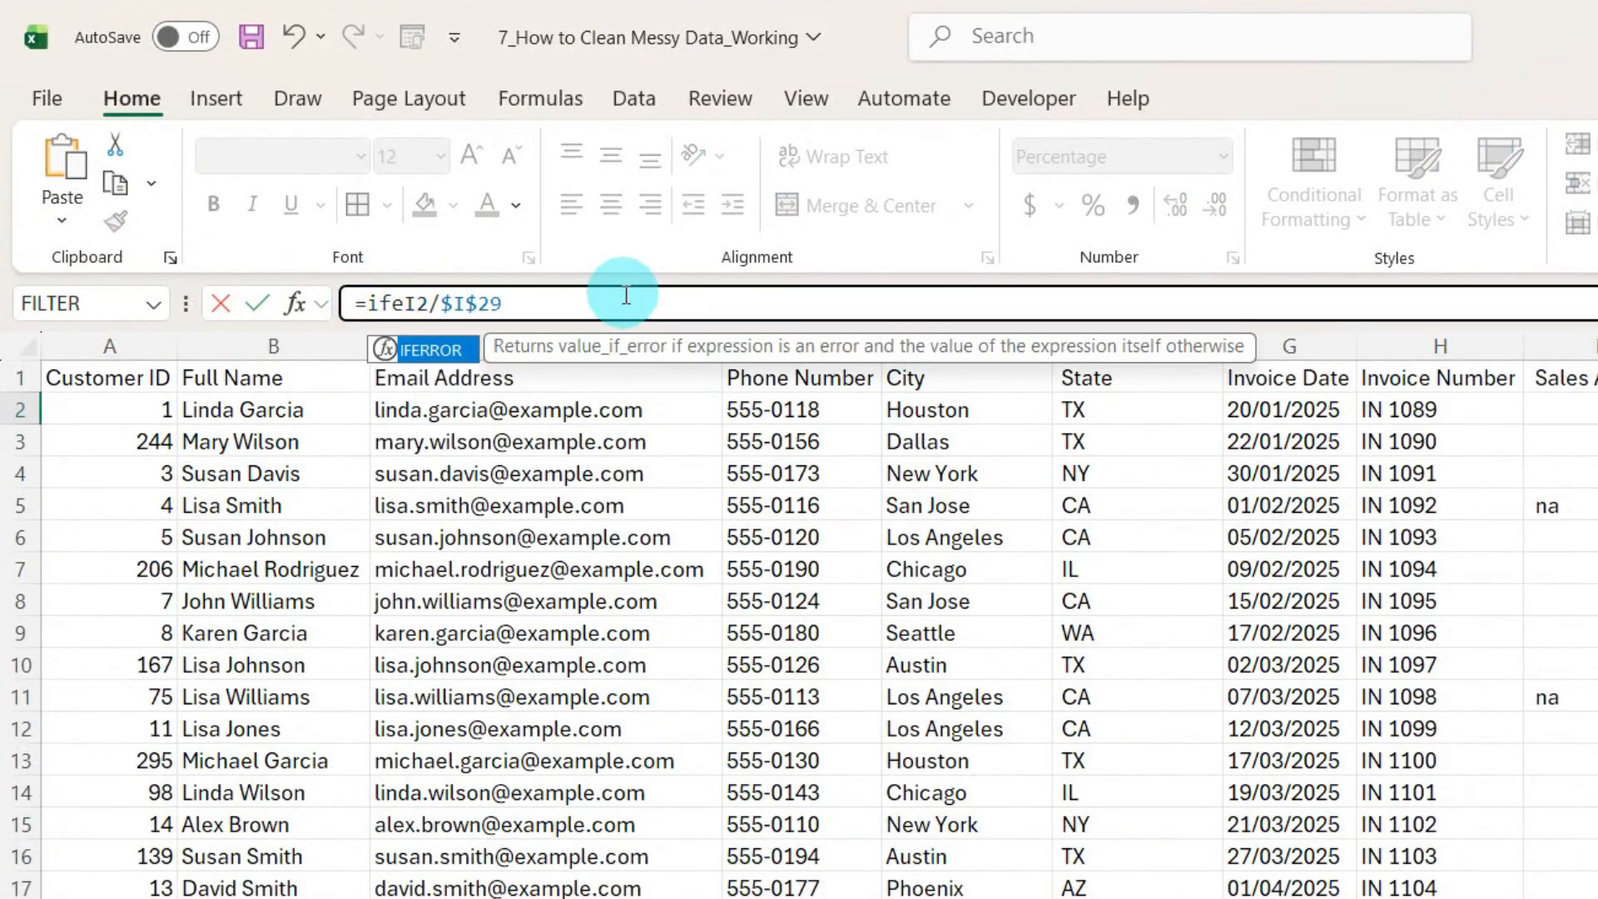
{"action": "key", "text": "Tab"}
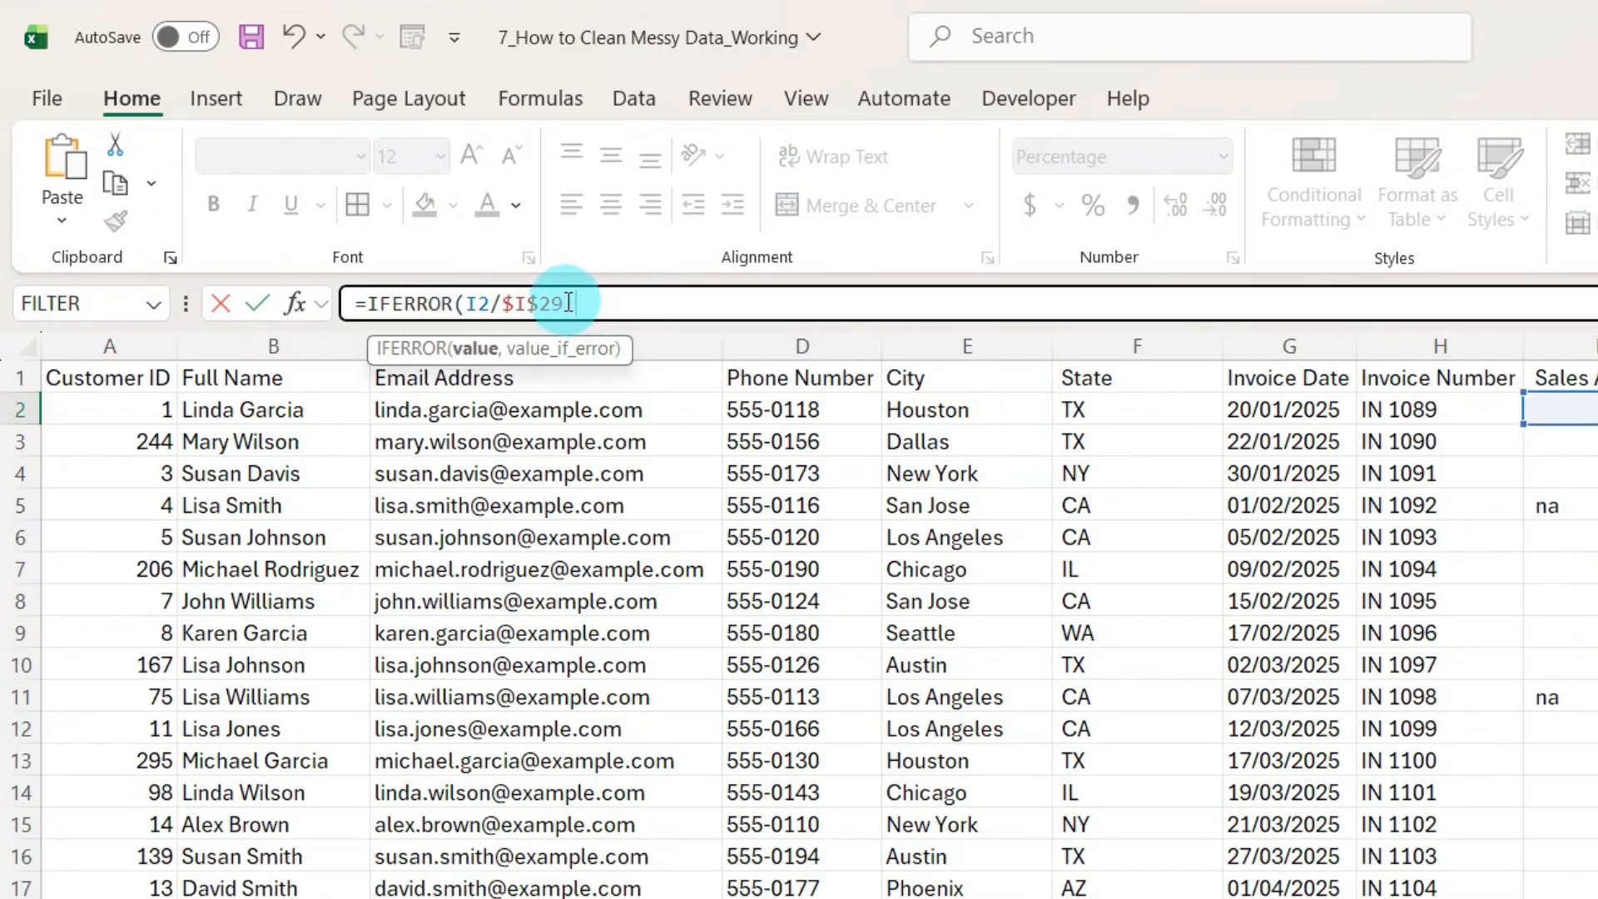
{"action": "type", "text": ","}
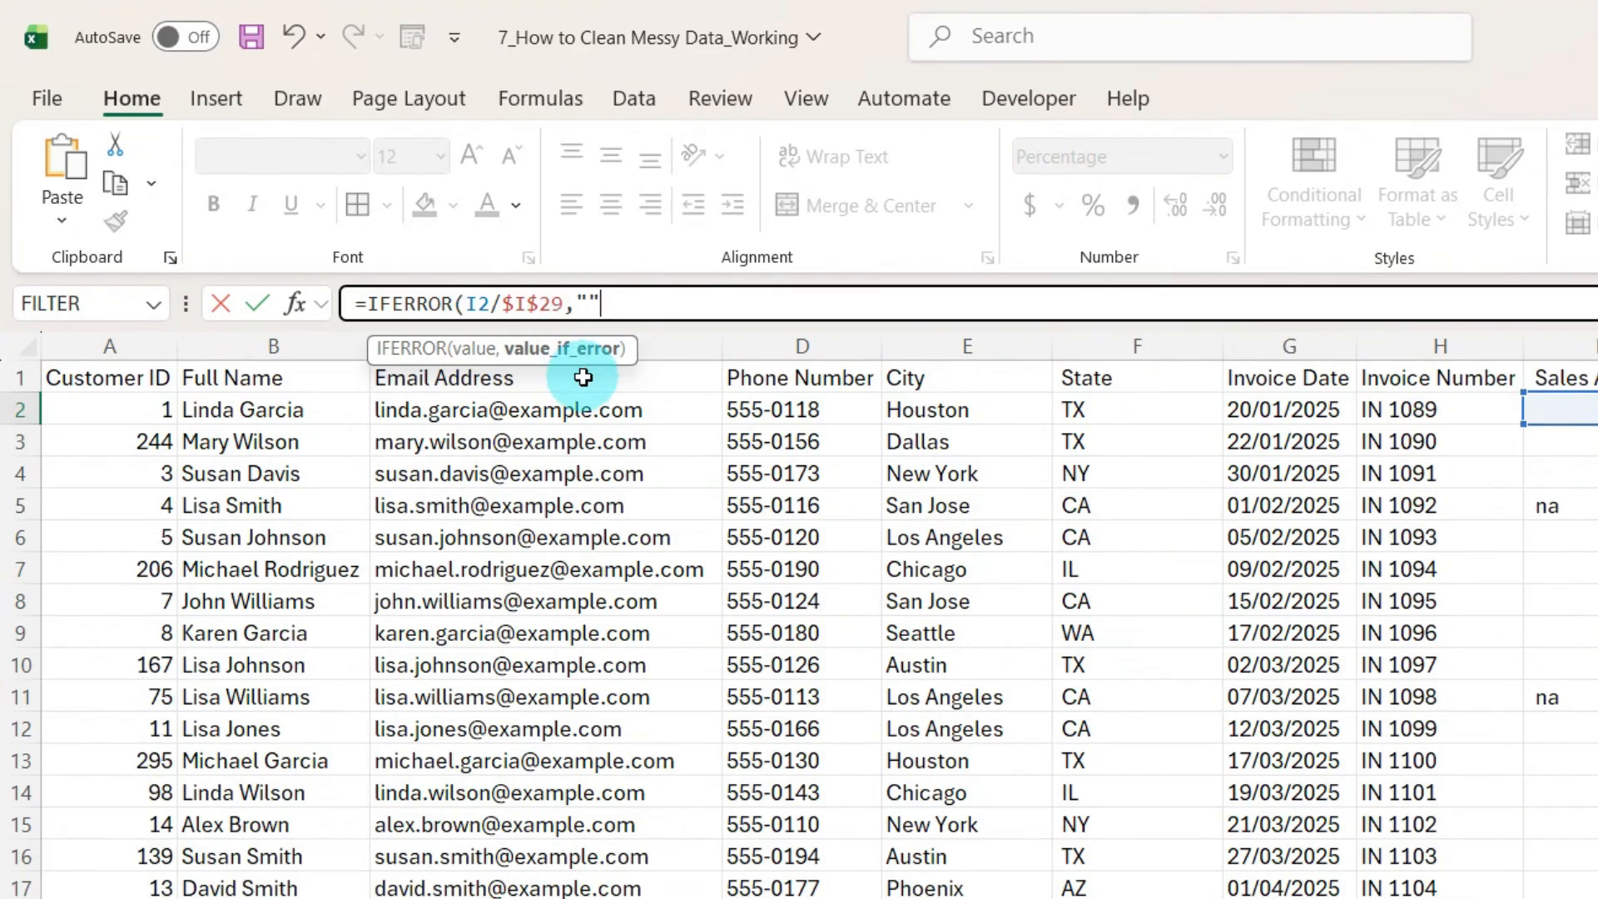
{"action": "type", "text": "\"\")"}
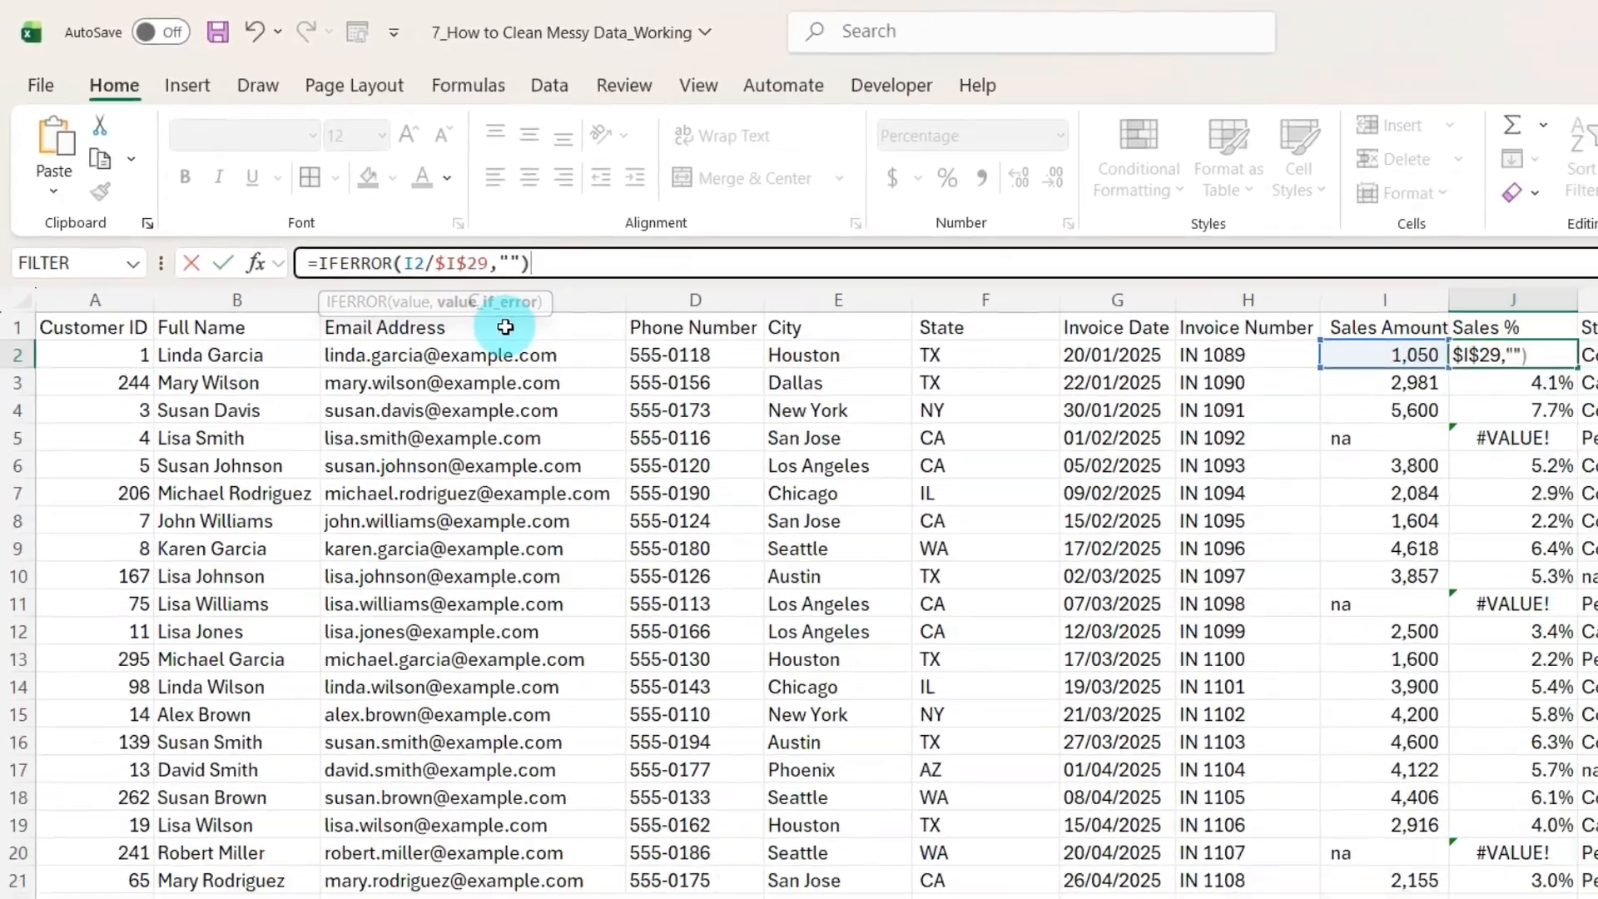
{"action": "key", "text": "Return"}
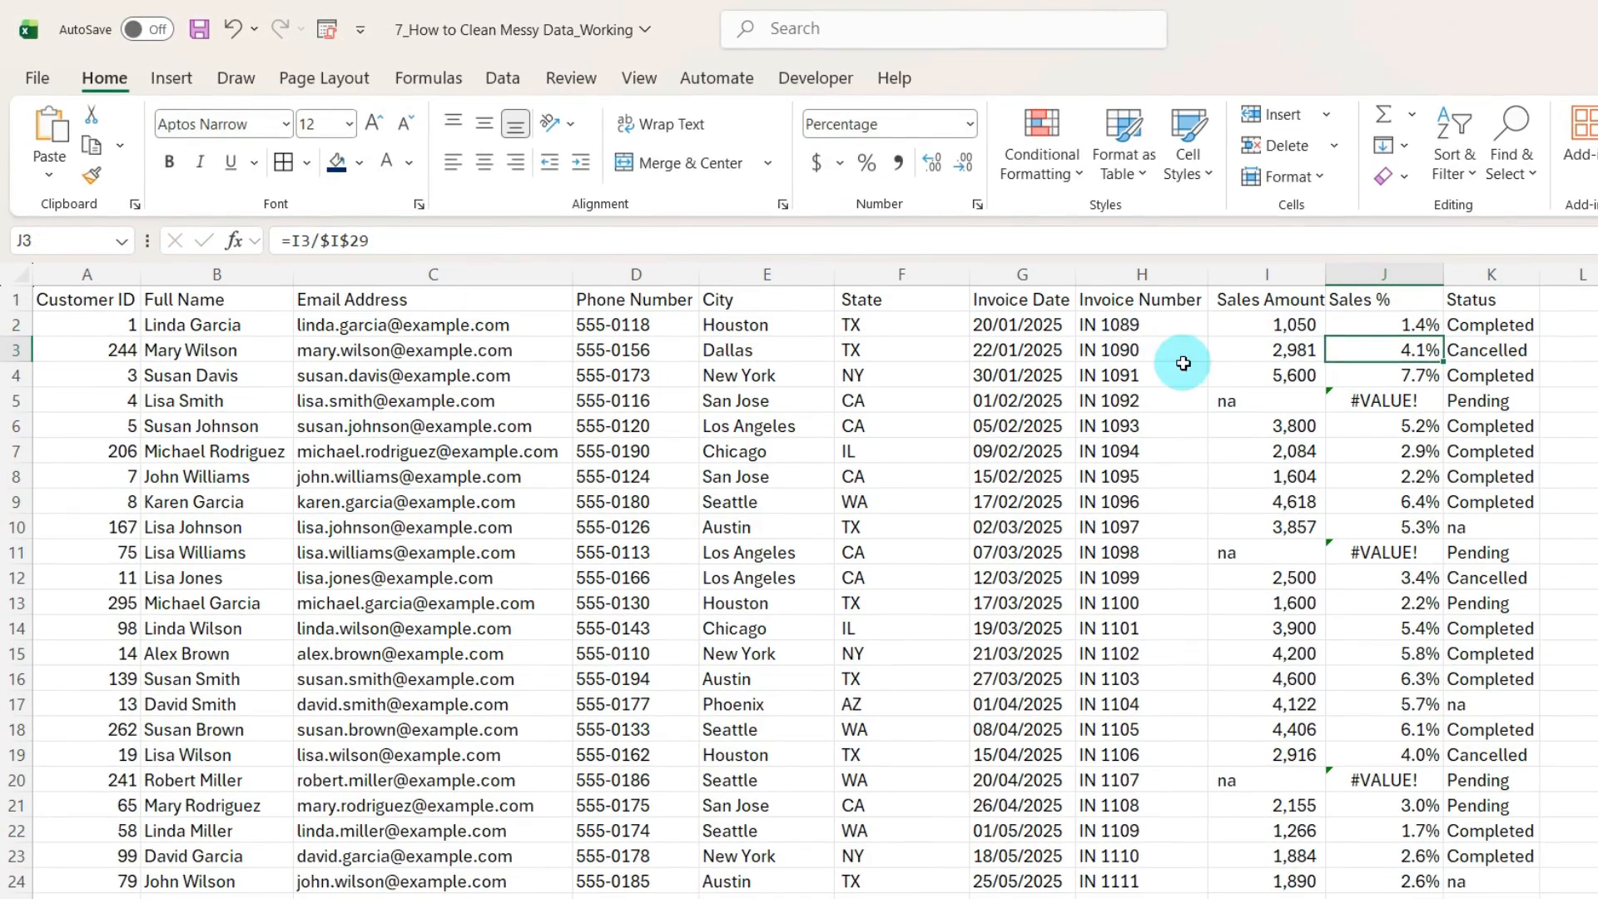
Step: Fill the IFERROR formula with the empty-text fallback down the Sales % column and check the cells beside the na amounts
{"action": "left_click", "coordinate": [1429, 331]}
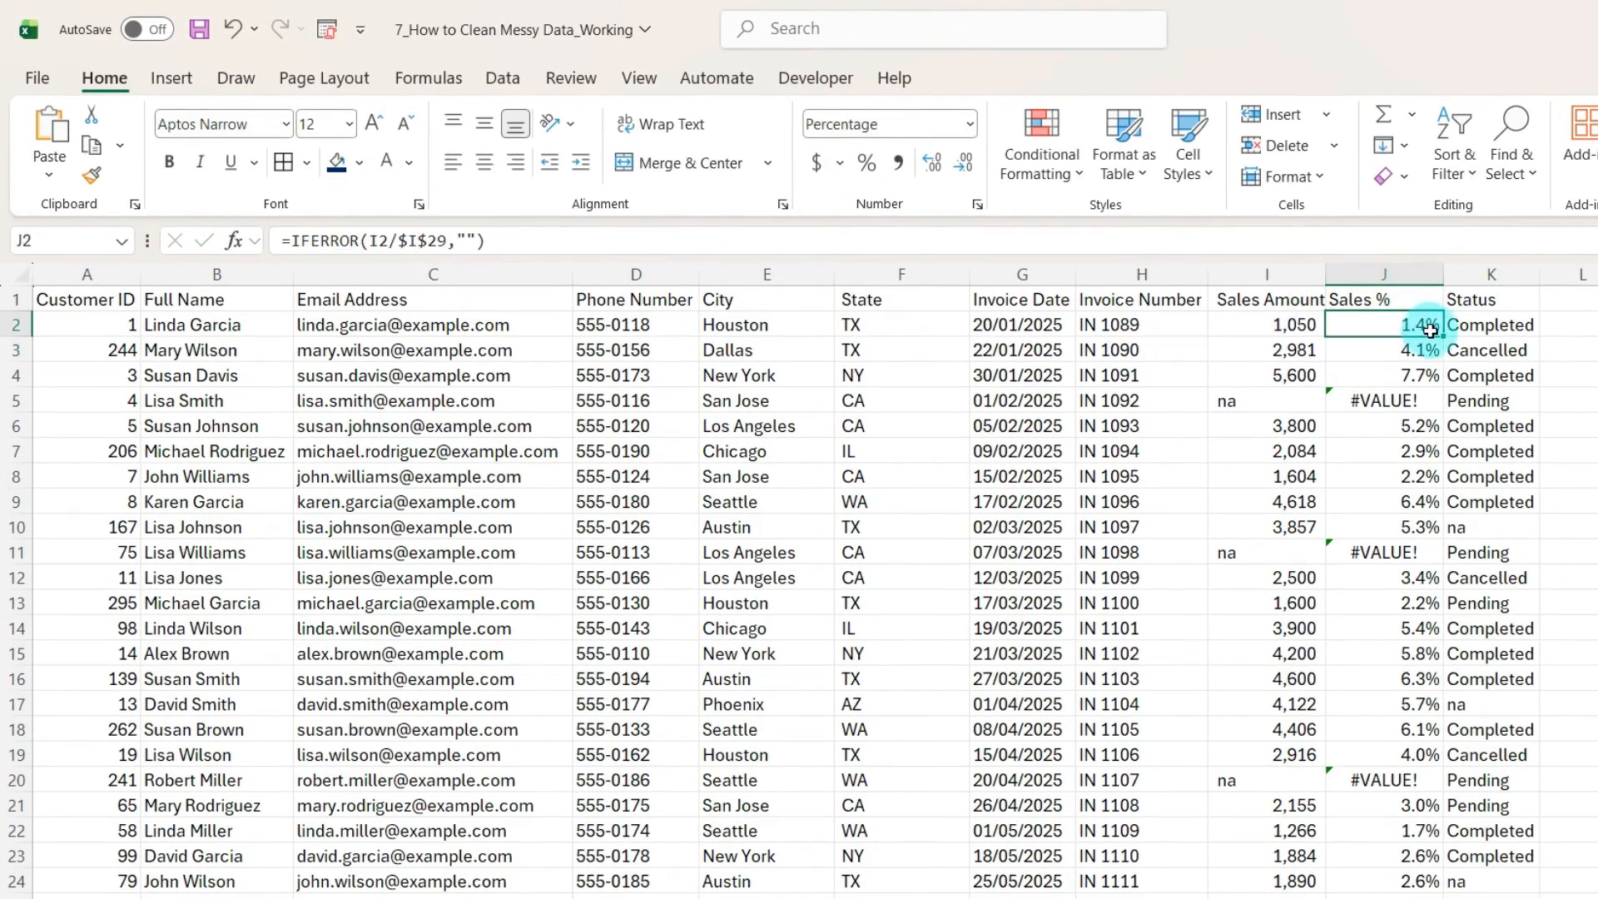
{"action": "double_click", "coordinate": [1445, 335]}
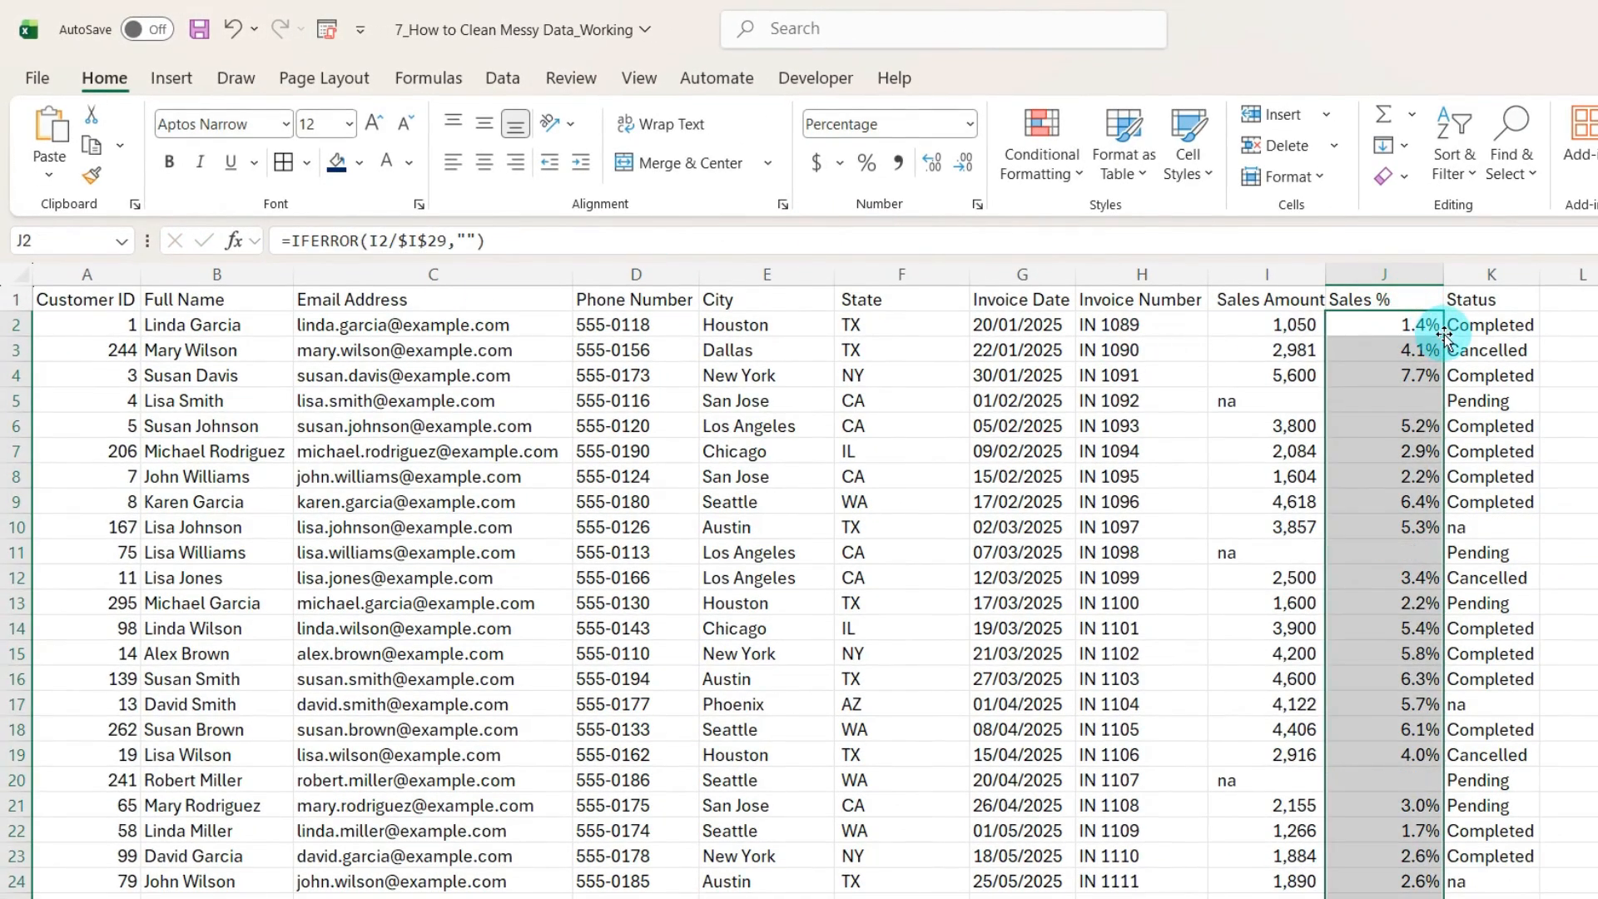
{"action": "left_click", "coordinate": [1404, 779]}
{"action": "left_click", "coordinate": [1404, 404]}
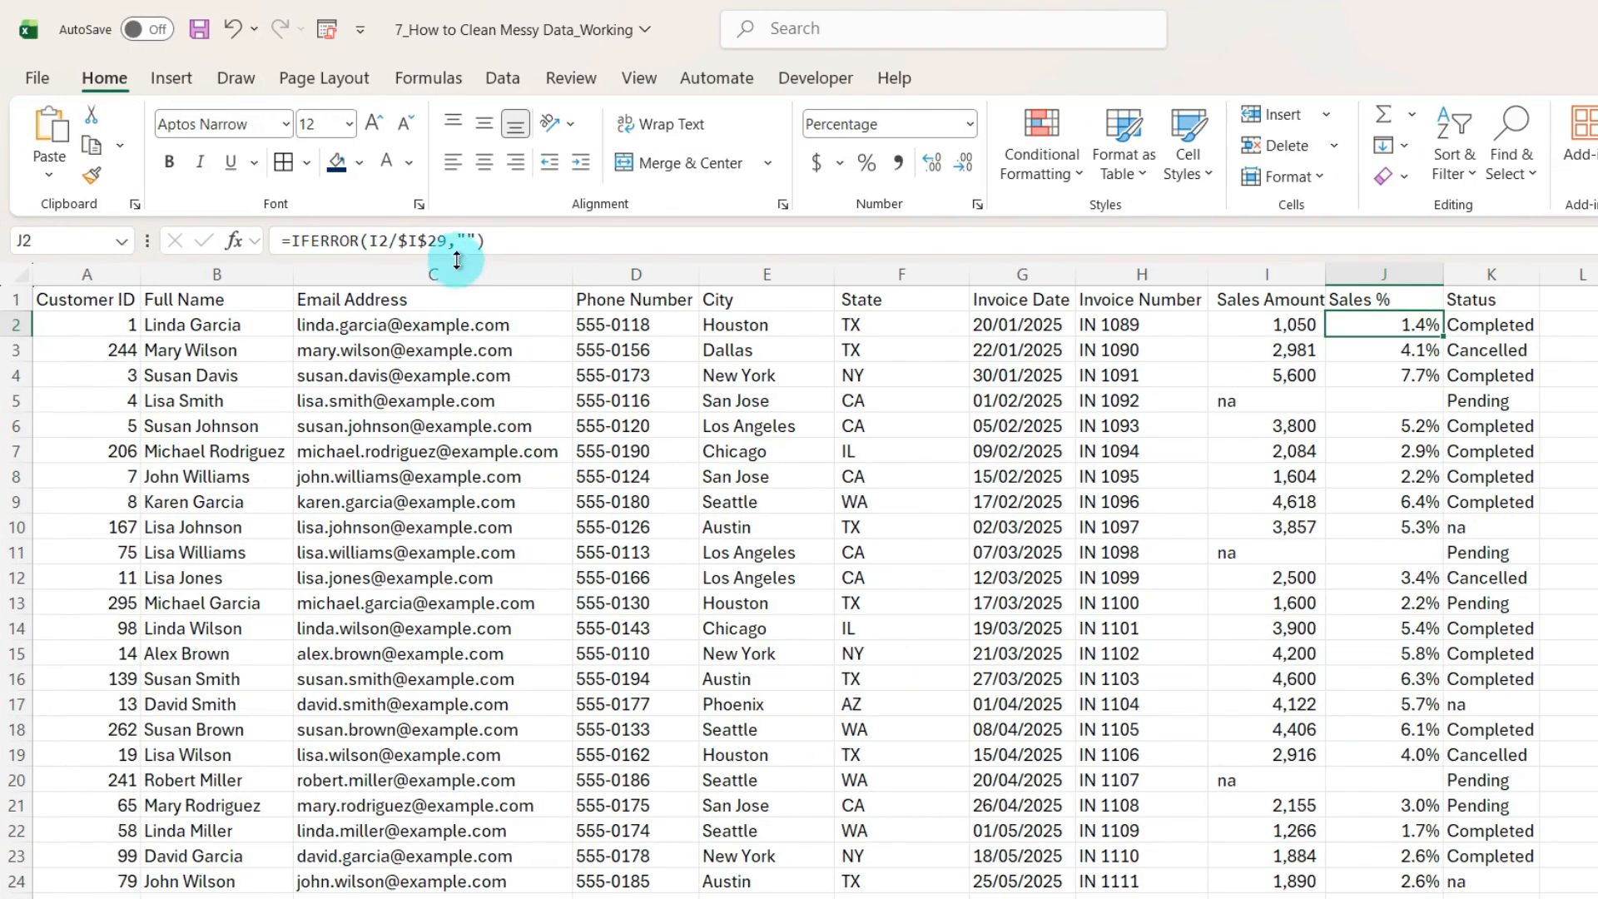
Step: Change the IFERROR fallback in J2 to "na" and fill the formula down the Sales % column
{"action": "left_click", "coordinate": [458, 240]}
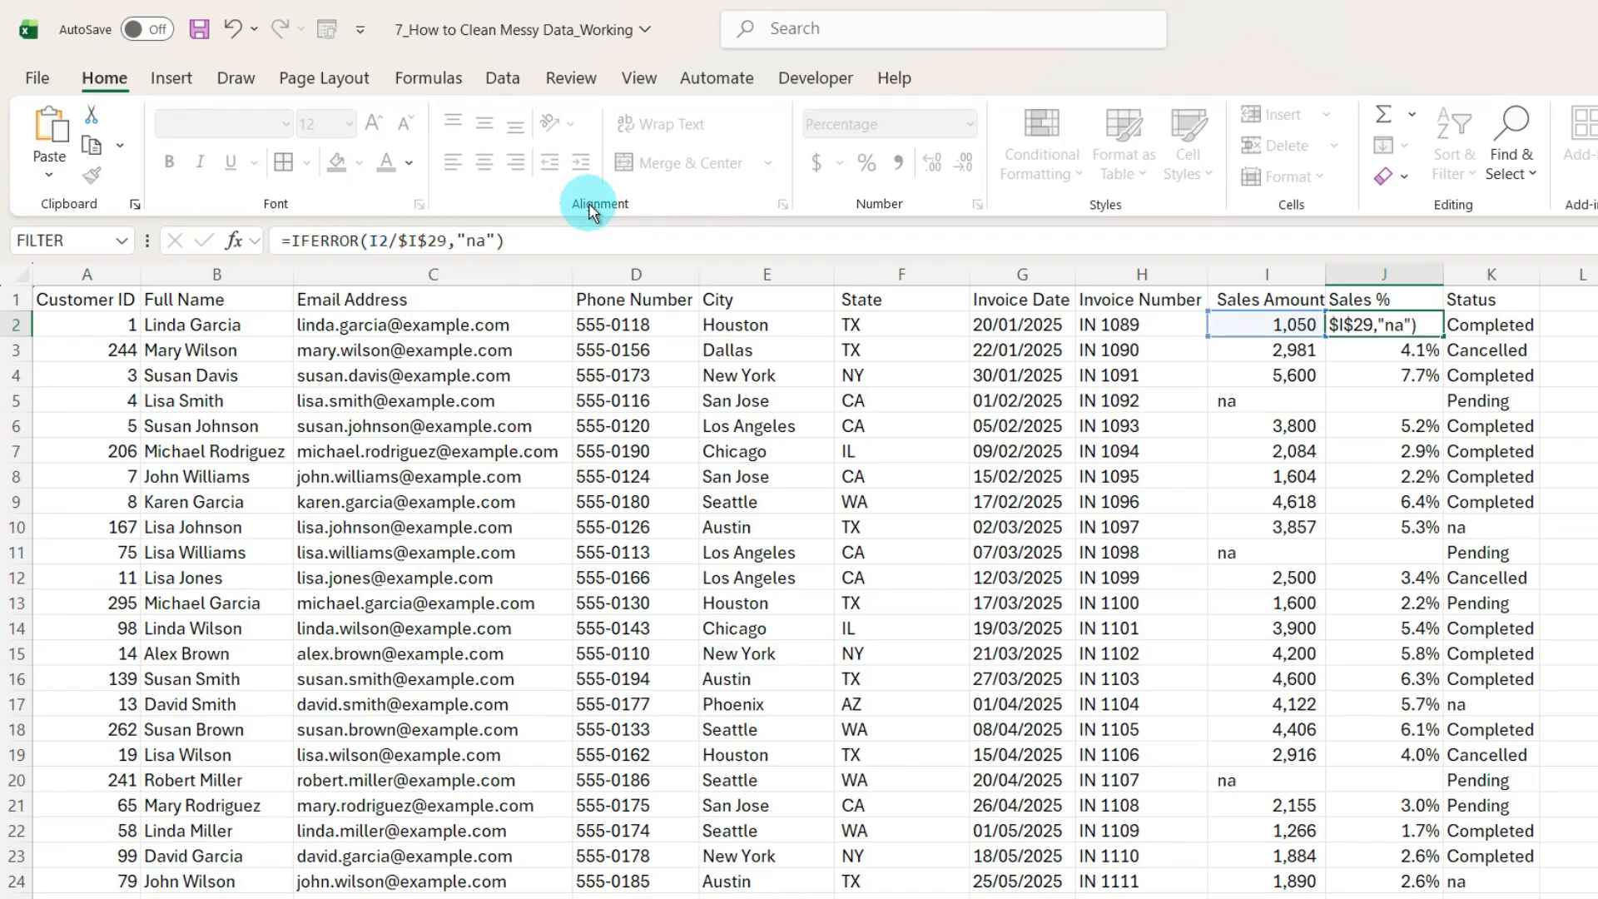
{"action": "key", "text": "Return"}
{"action": "left_click", "coordinate": [1406, 325]}
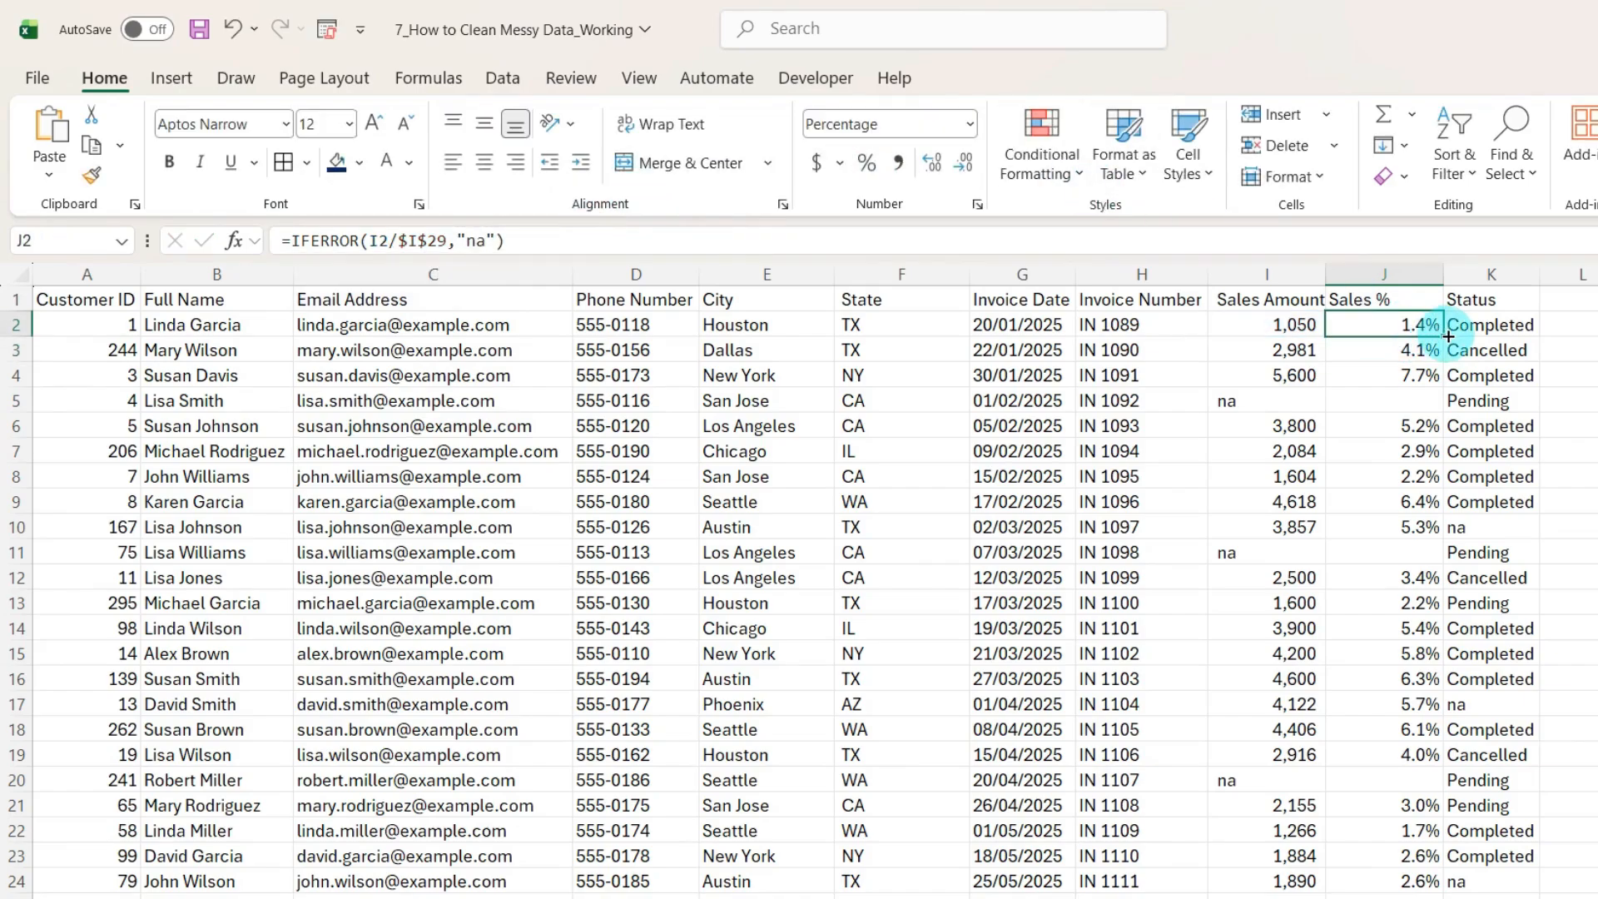
{"action": "double_click", "coordinate": [1442, 336]}
{"action": "left_click", "coordinate": [1404, 556]}
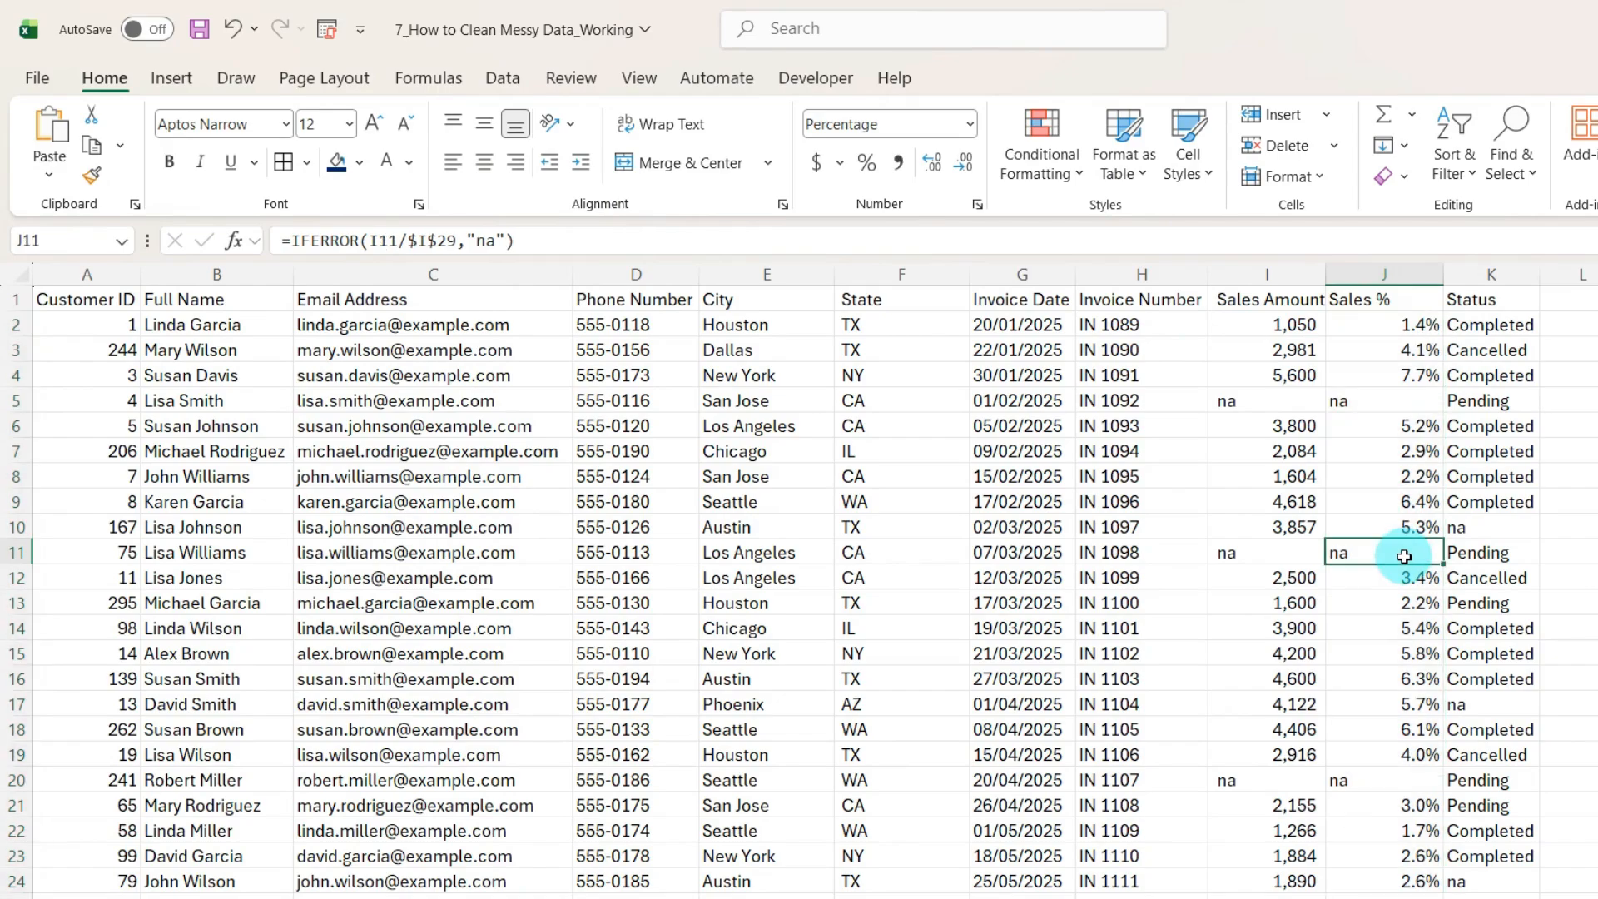
Step: Change the IFERROR fallback in J2 to "-" and fill the formula down the Sales % column
{"action": "left_click", "coordinate": [1389, 325]}
{"action": "left_click", "coordinate": [489, 243]}
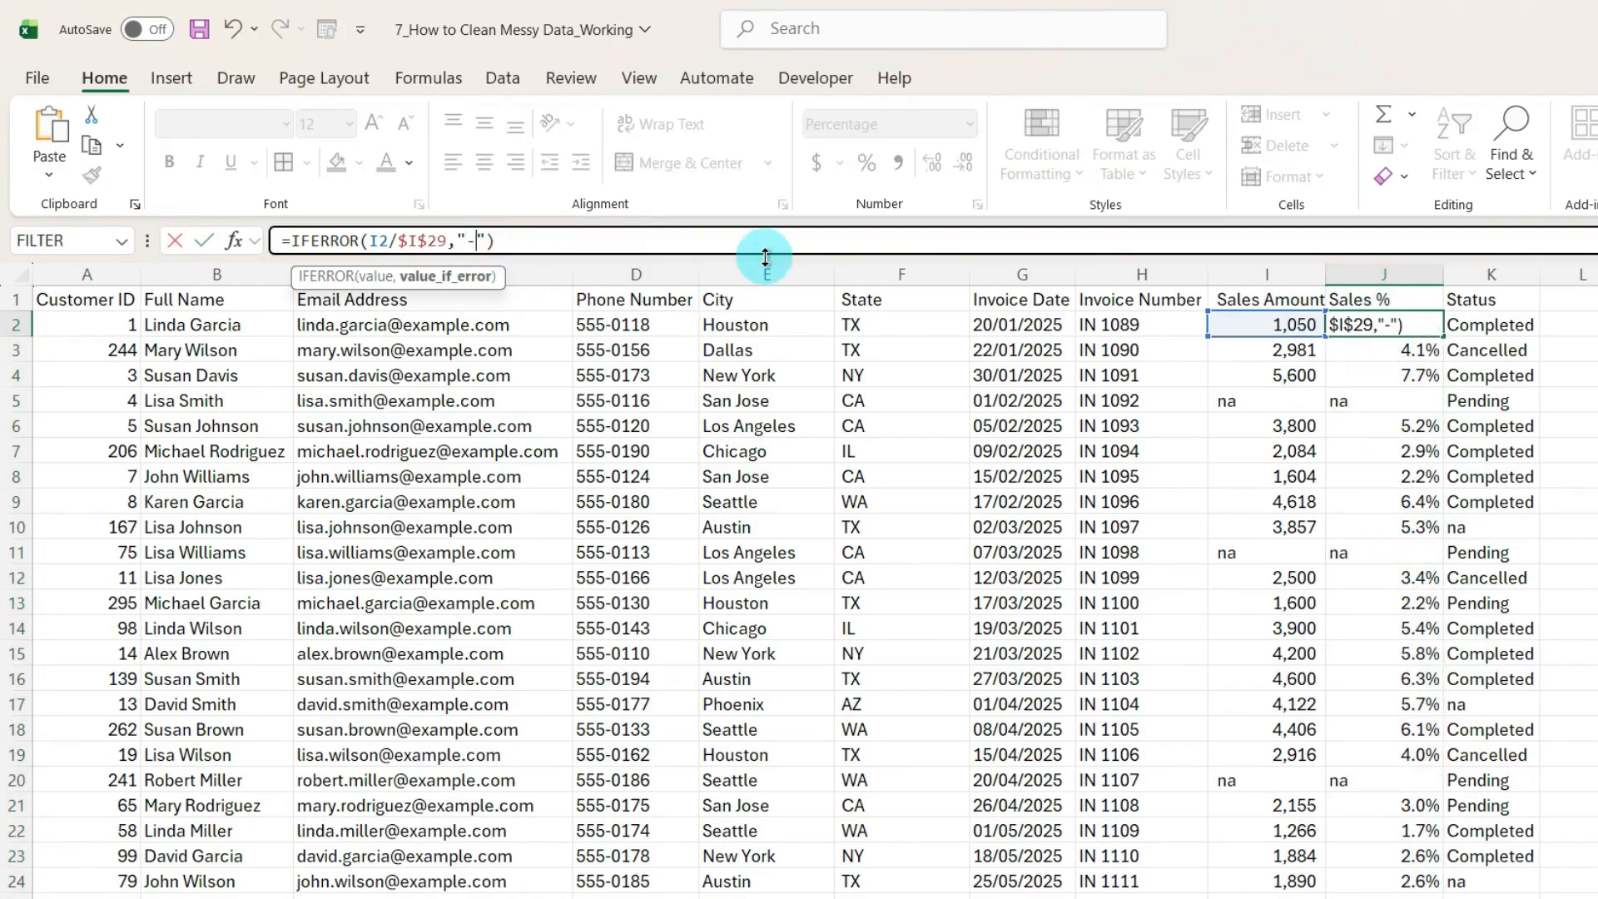
{"action": "key", "text": "Return"}
{"action": "left_click", "coordinate": [1402, 323]}
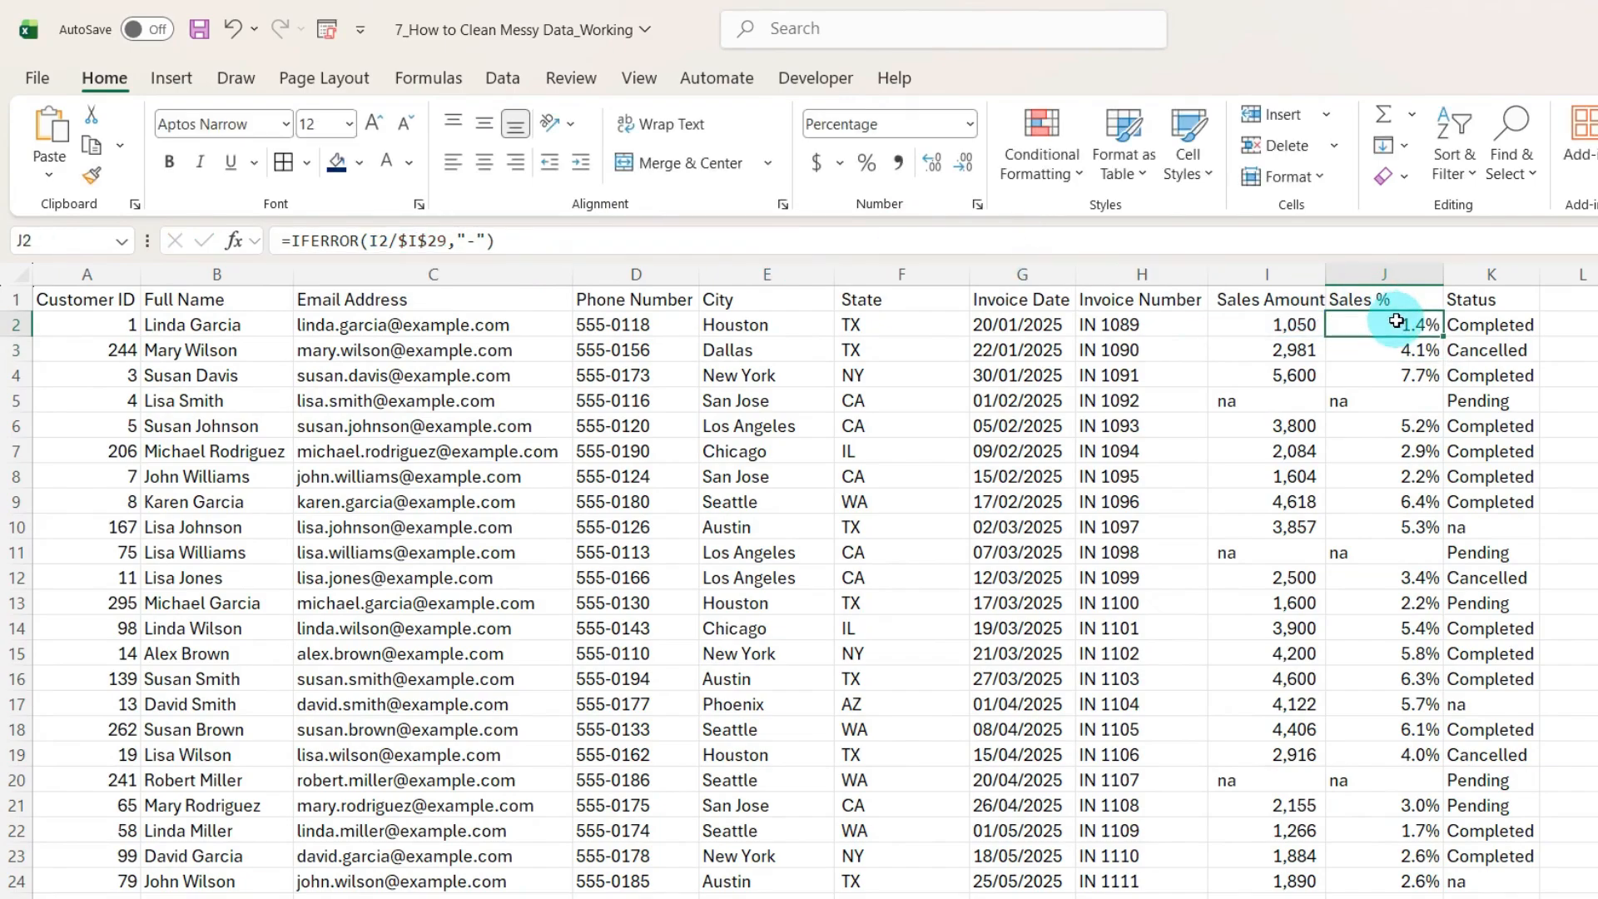
{"action": "double_click", "coordinate": [1439, 336]}
{"action": "left_click", "coordinate": [1377, 403]}
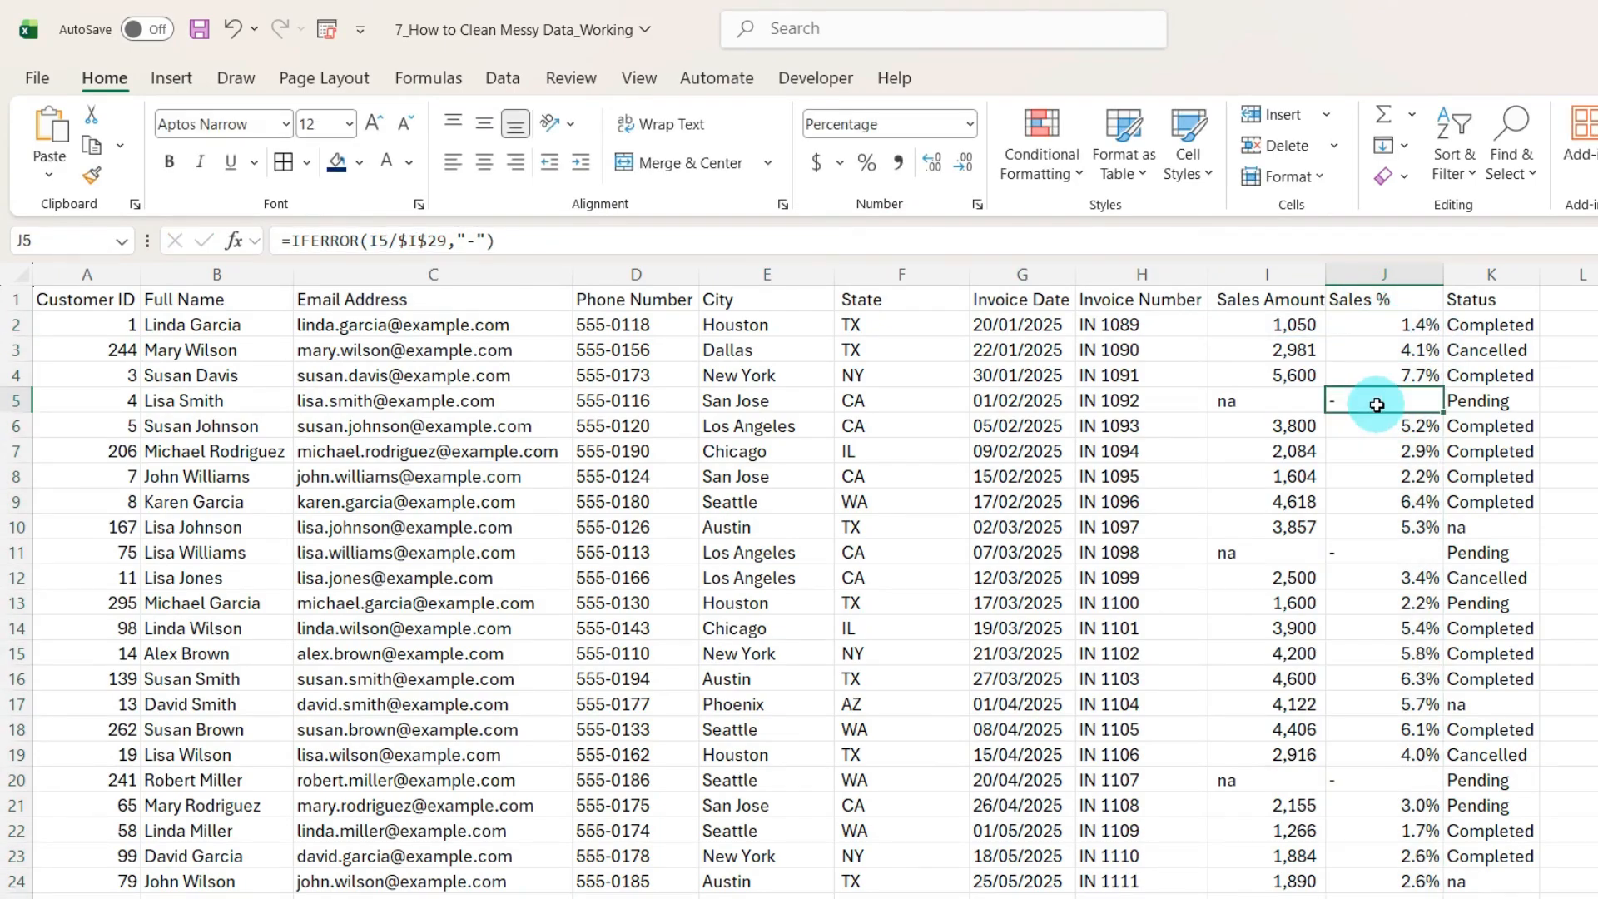
{"action": "left_click", "coordinate": [1366, 543]}
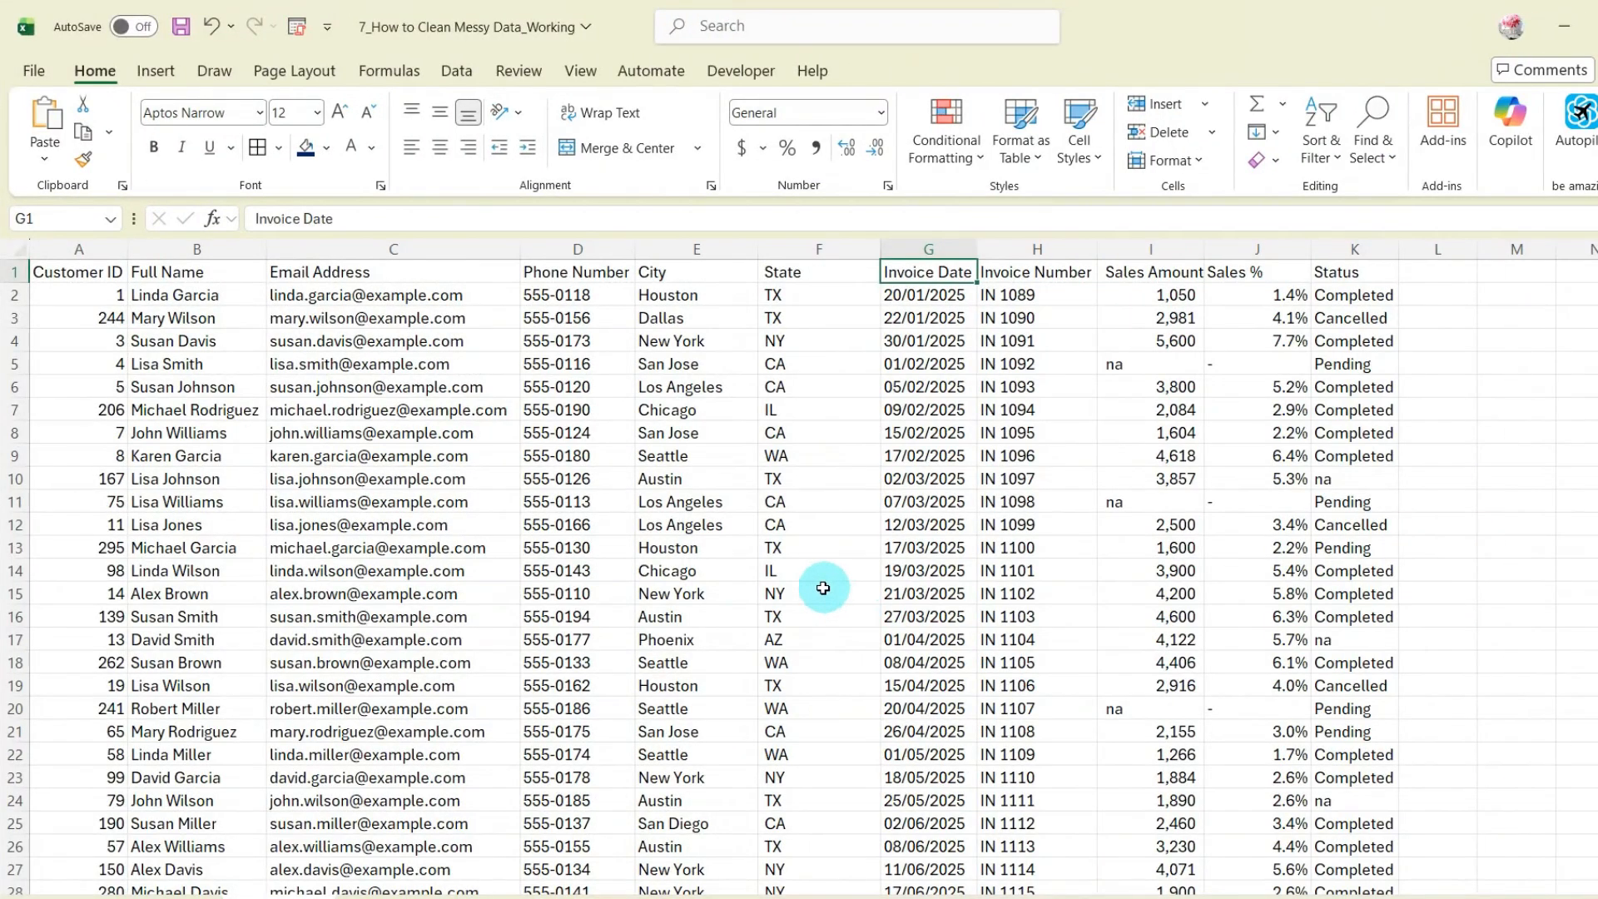
Step: Convert the invoice data in A1:K28 into an Excel table that uses the first row as headers
{"action": "left_click", "coordinate": [824, 589]}
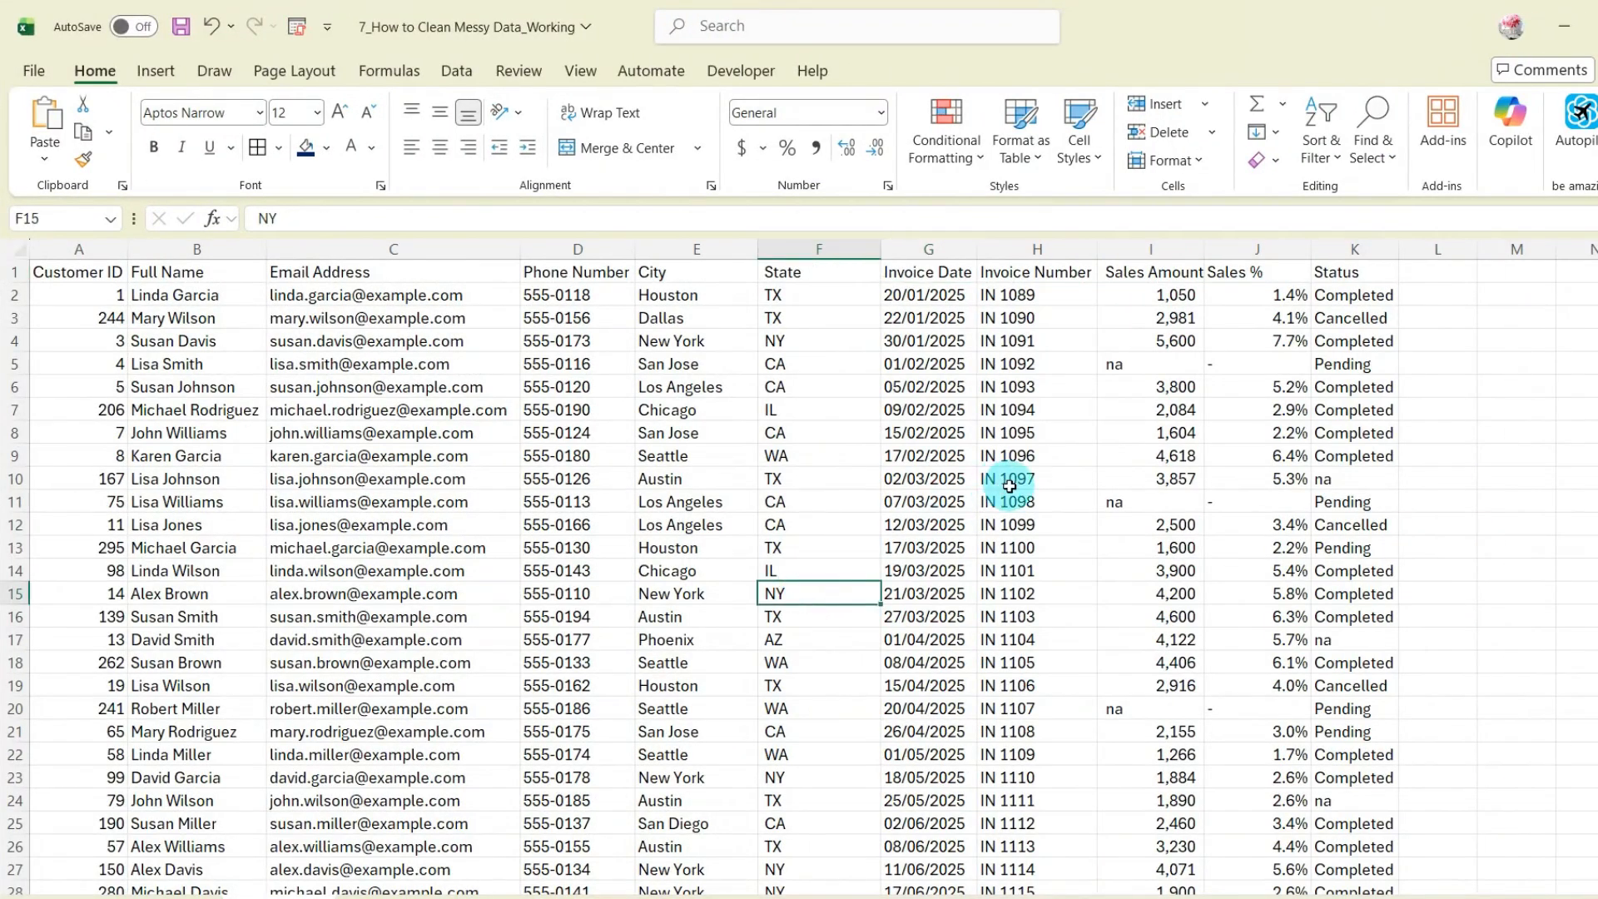
{"action": "key", "text": "ctrl+t"}
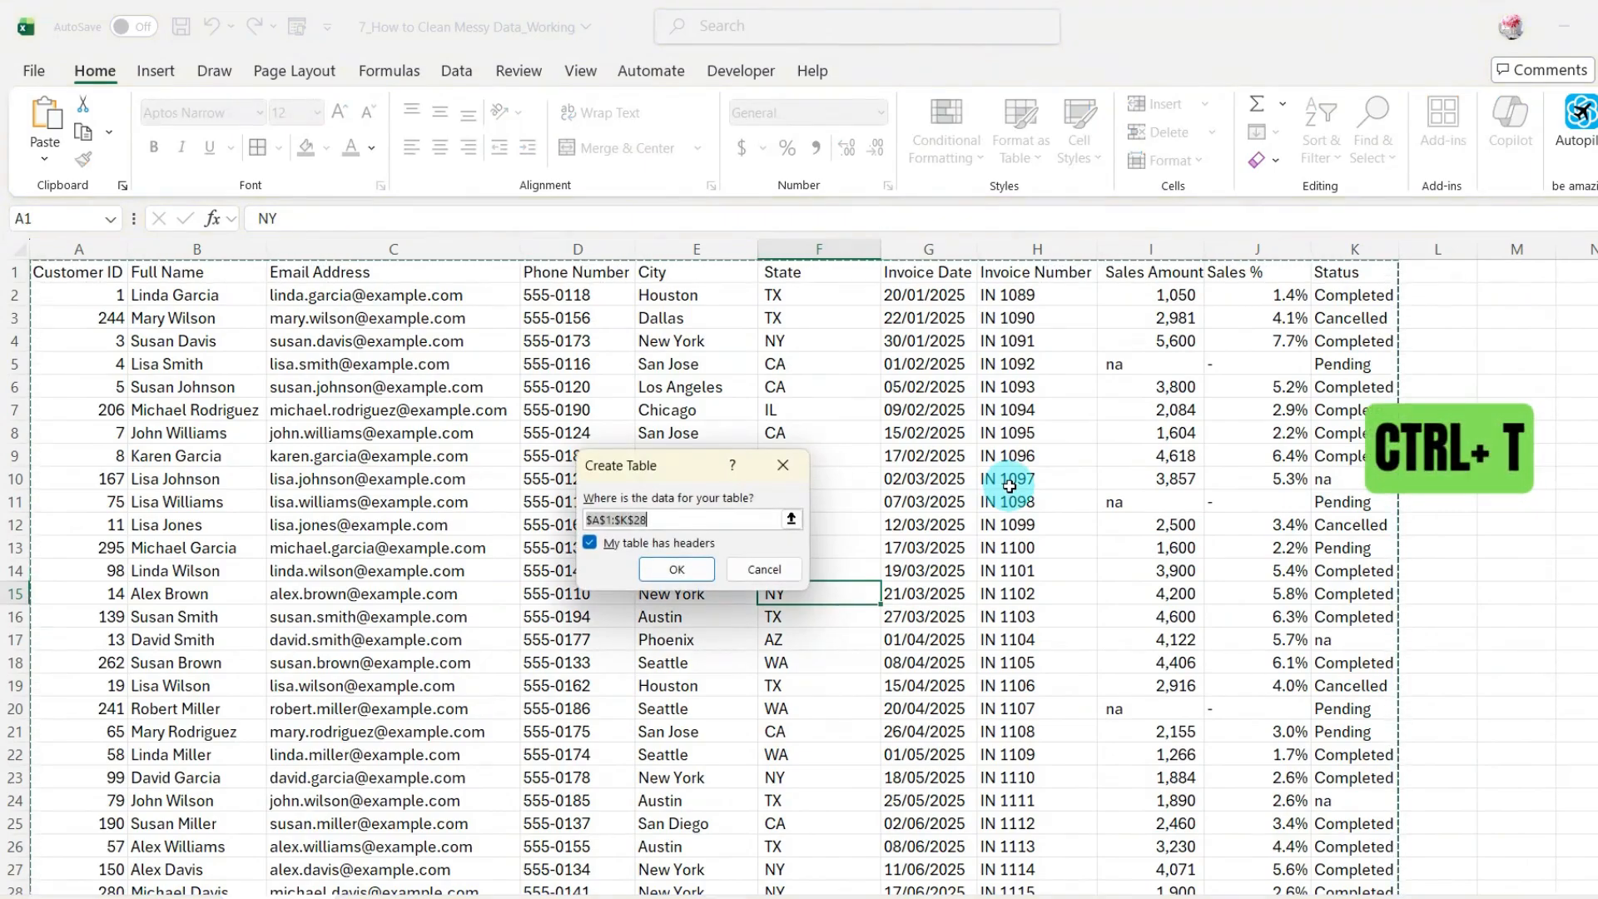
{"action": "scroll", "coordinate": [1148, 477], "scroll_direction": "down", "scroll_amount": 3}
{"action": "scroll", "coordinate": [1145, 481], "scroll_direction": "up", "scroll_amount": 3}
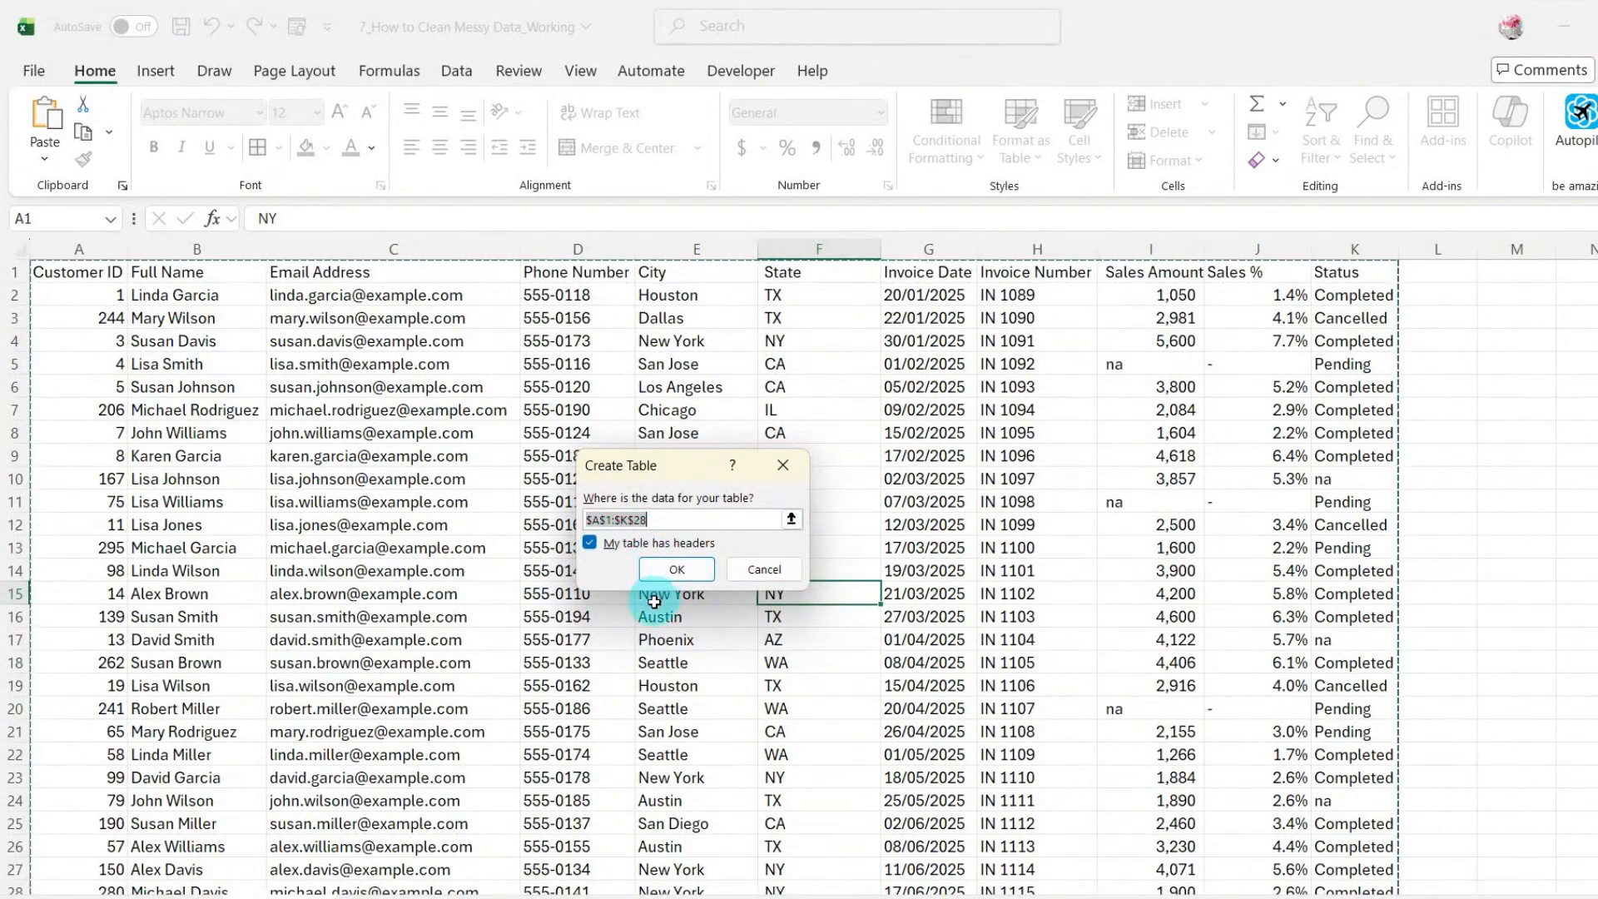
{"action": "left_click", "coordinate": [674, 570]}
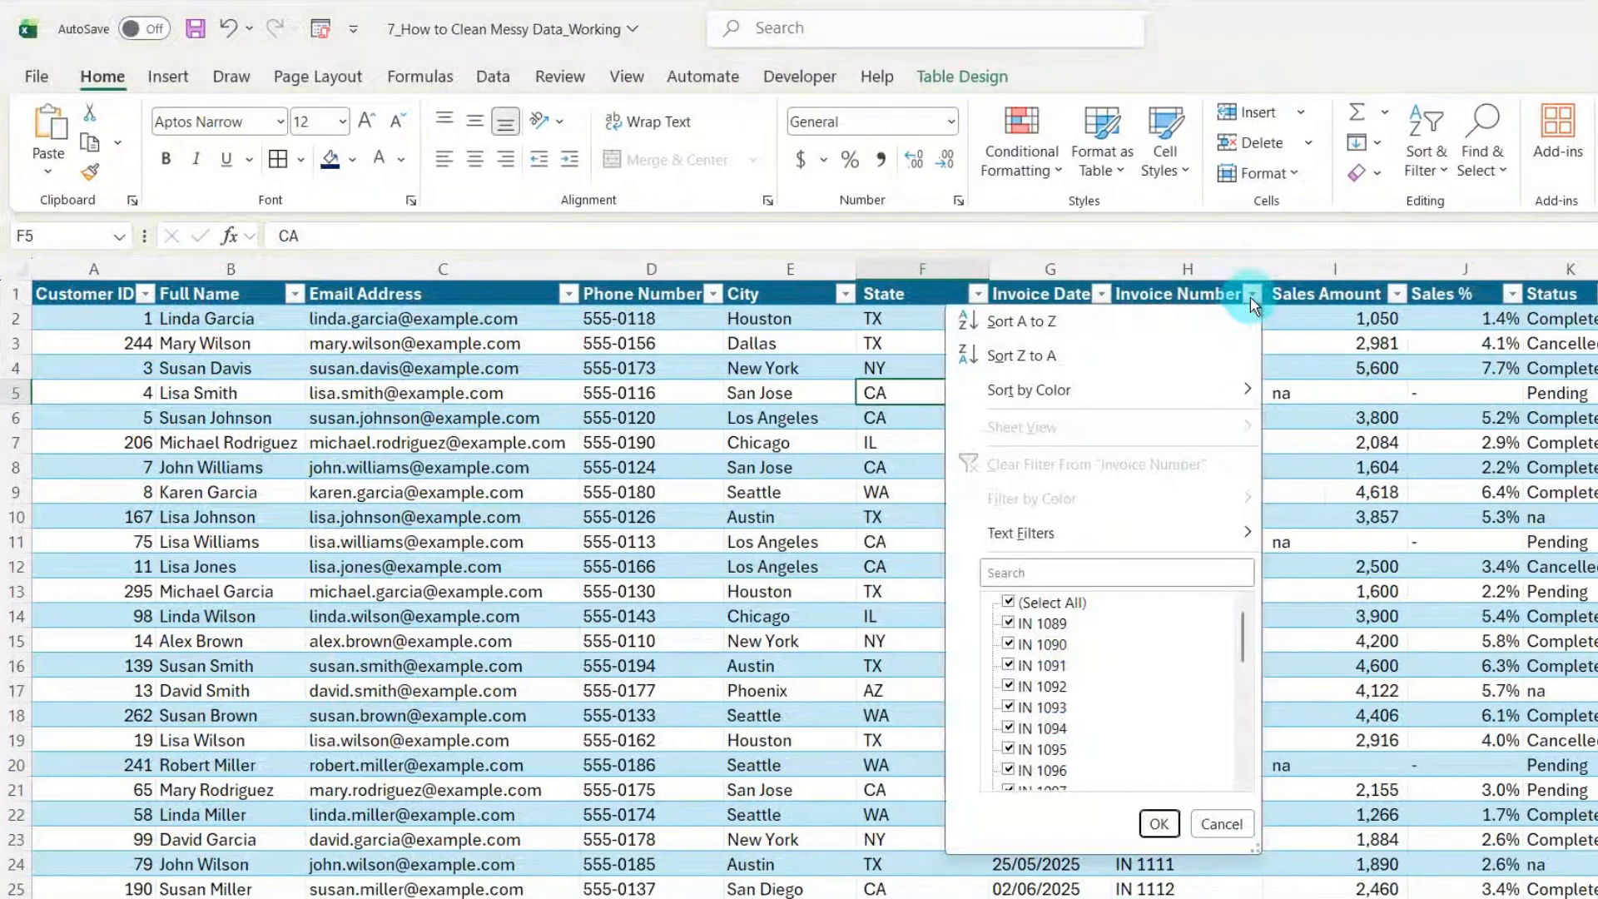
Step: Filter the Full Name column to show only the first customer in the list
{"action": "left_click", "coordinate": [294, 293]}
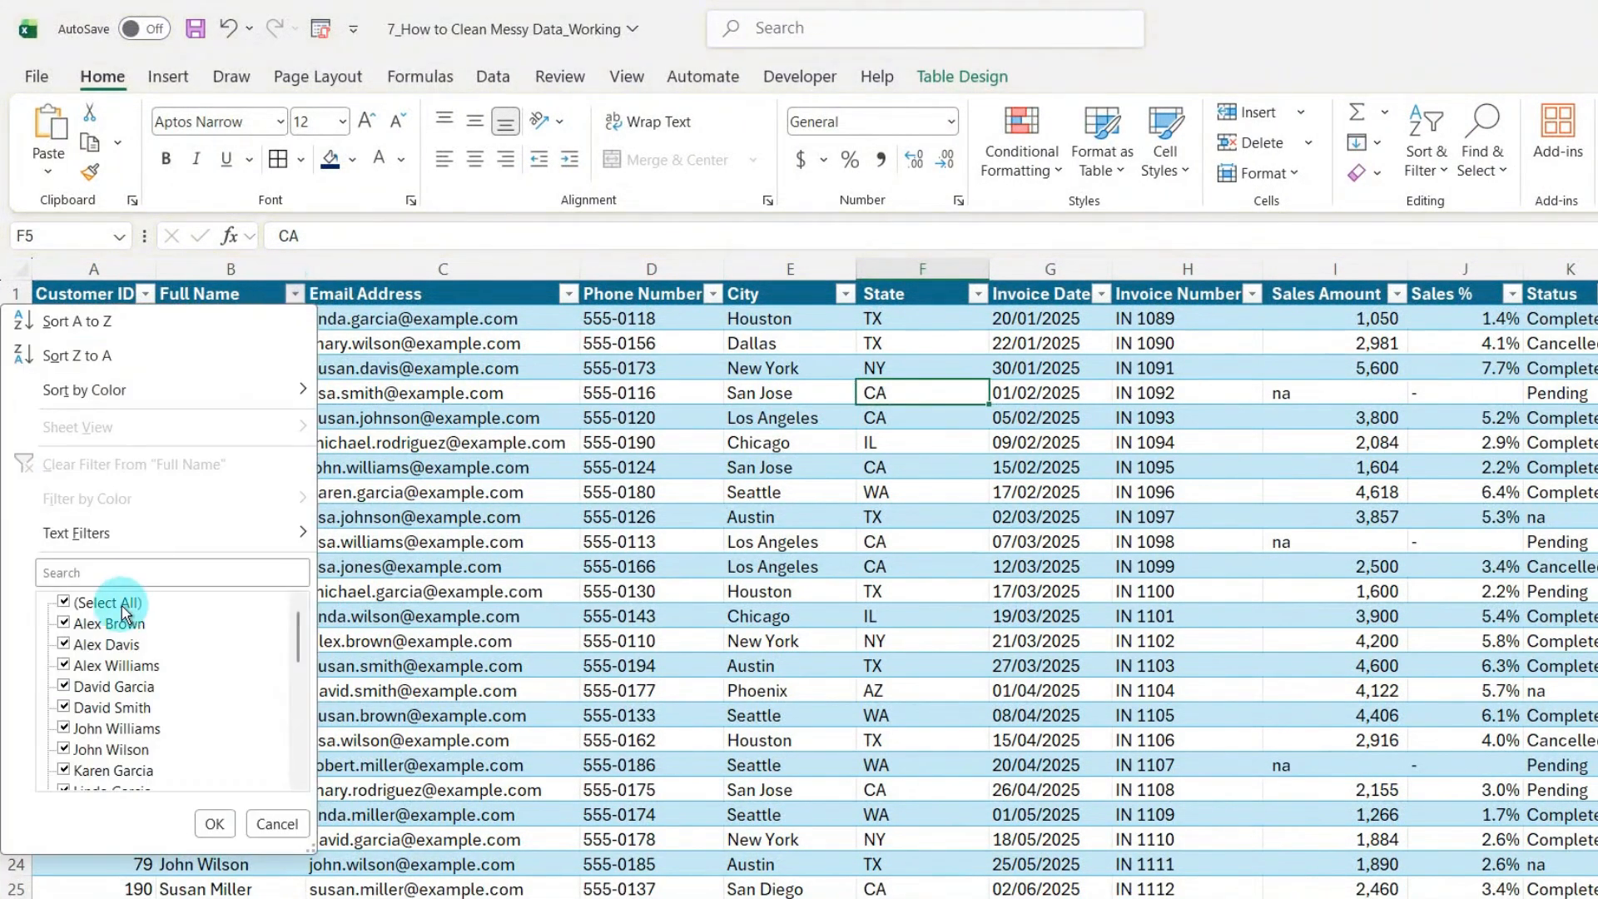
{"action": "left_click", "coordinate": [109, 601]}
{"action": "left_click", "coordinate": [83, 625]}
{"action": "left_click", "coordinate": [210, 824]}
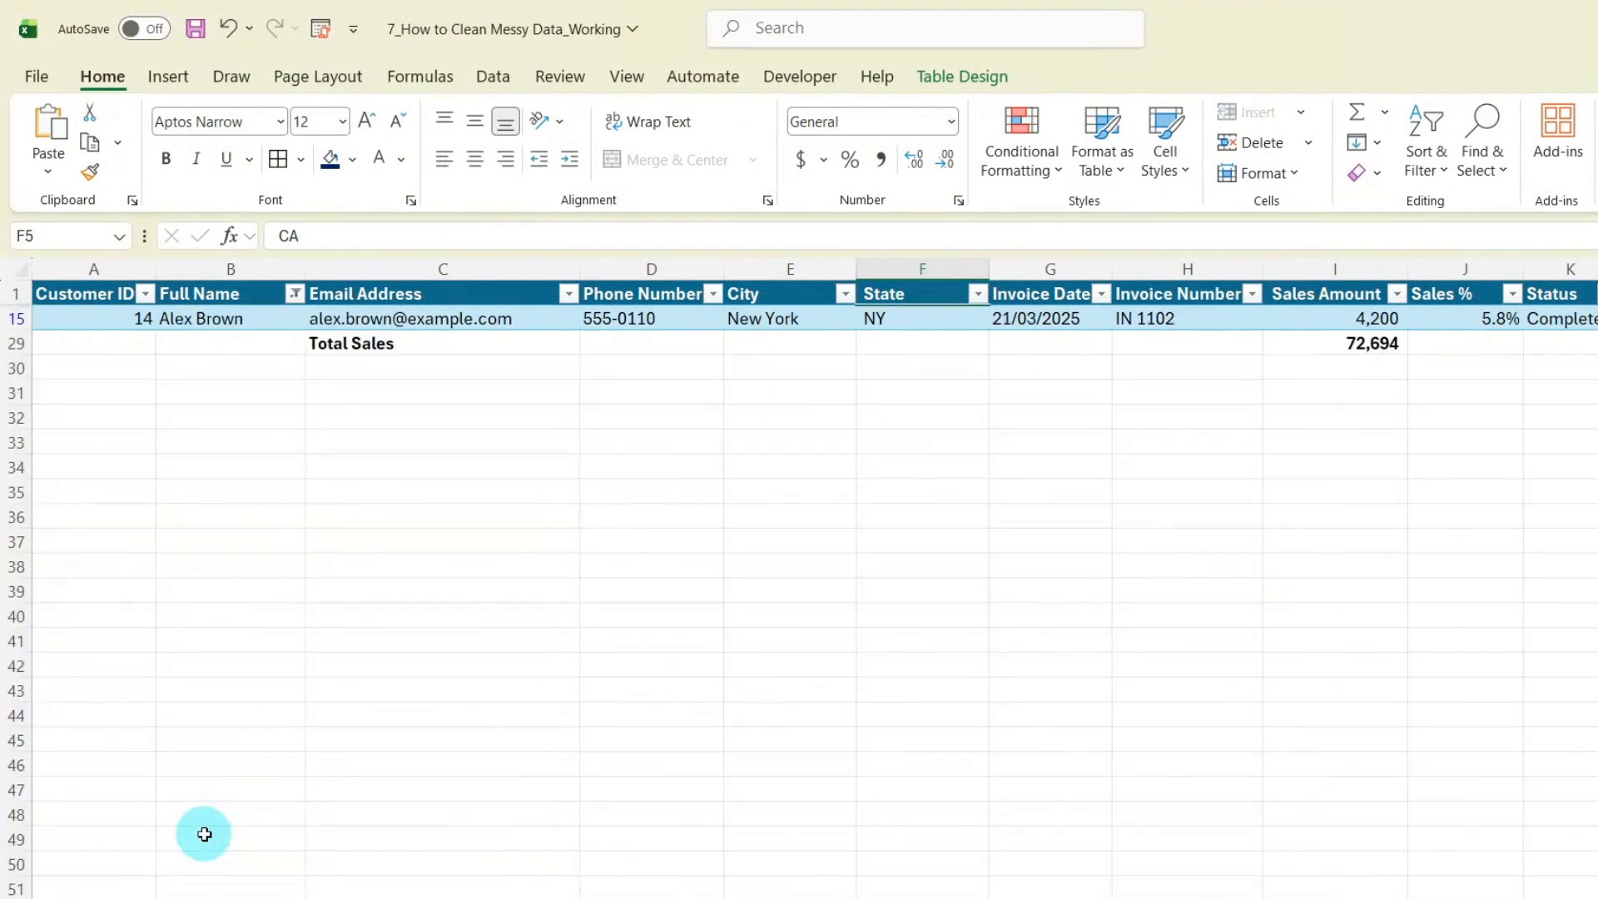
Step: Add two more customers to the Full Name filter
{"action": "left_click", "coordinate": [295, 293]}
{"action": "left_click", "coordinate": [110, 665]}
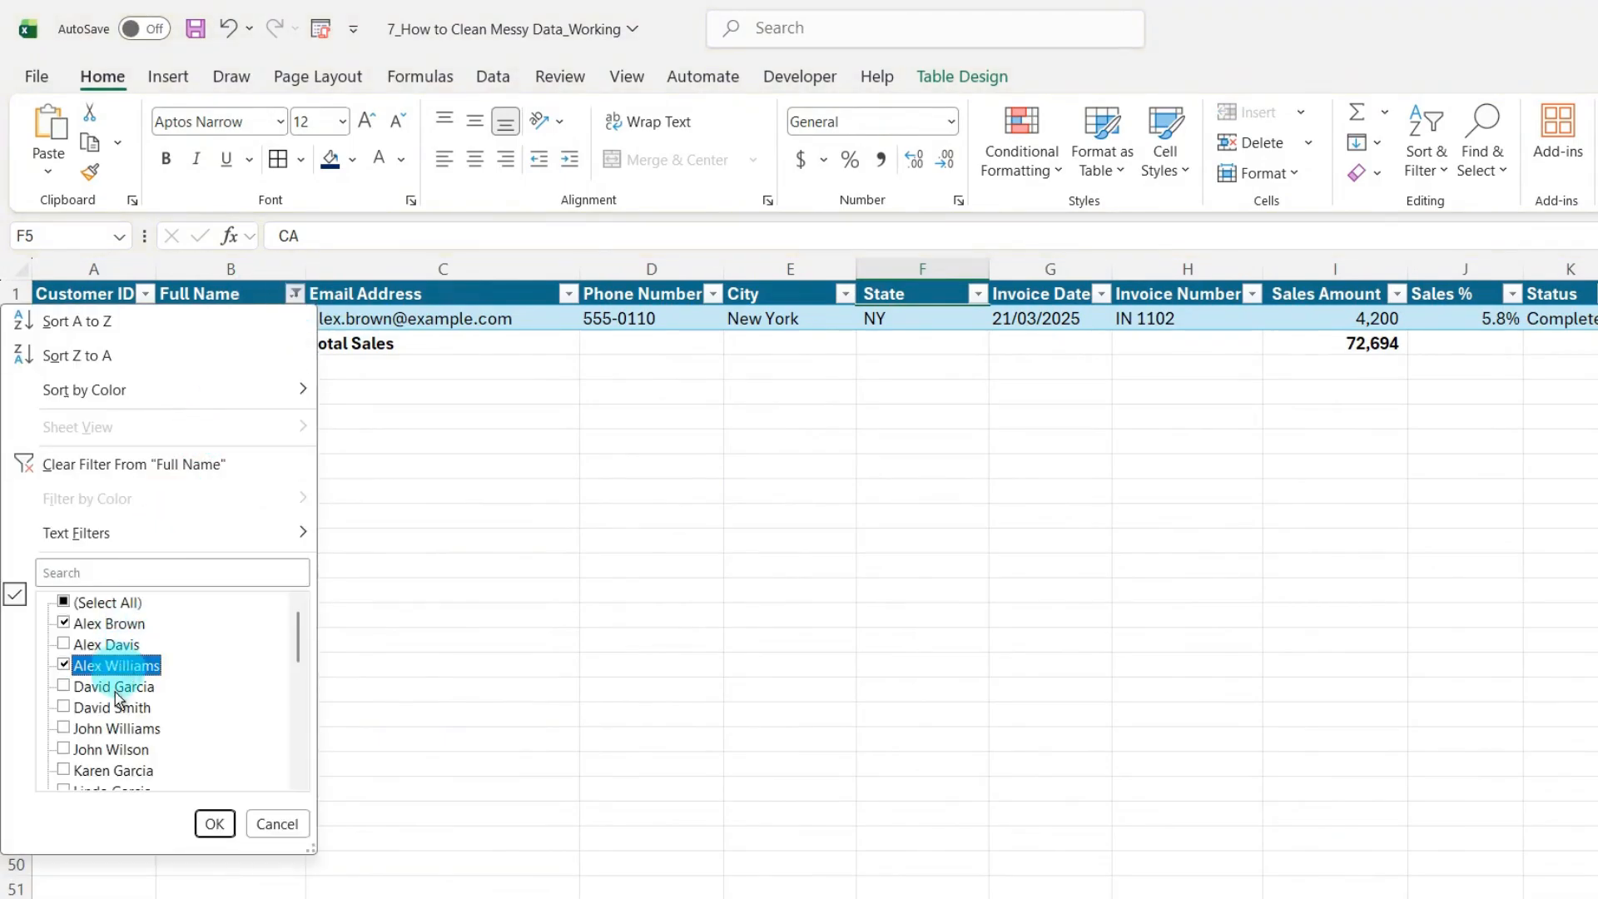
{"action": "left_click", "coordinate": [110, 729]}
{"action": "left_click", "coordinate": [213, 823]}
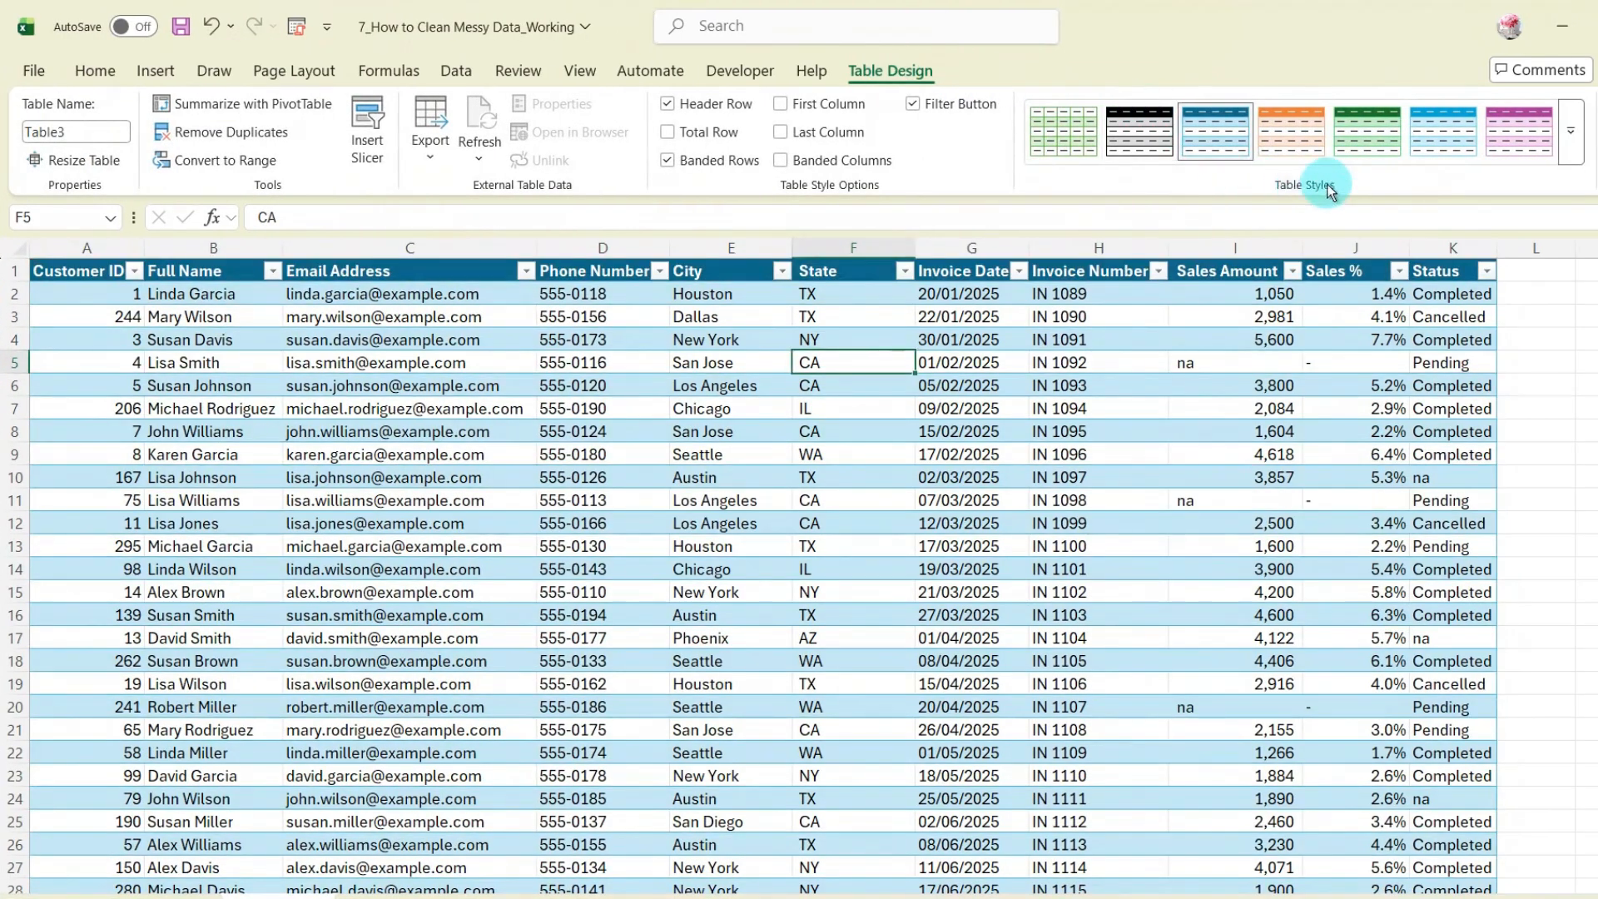
Step: Apply the light table style with a black header row and rename the table as Sales
{"action": "left_click", "coordinate": [1579, 150]}
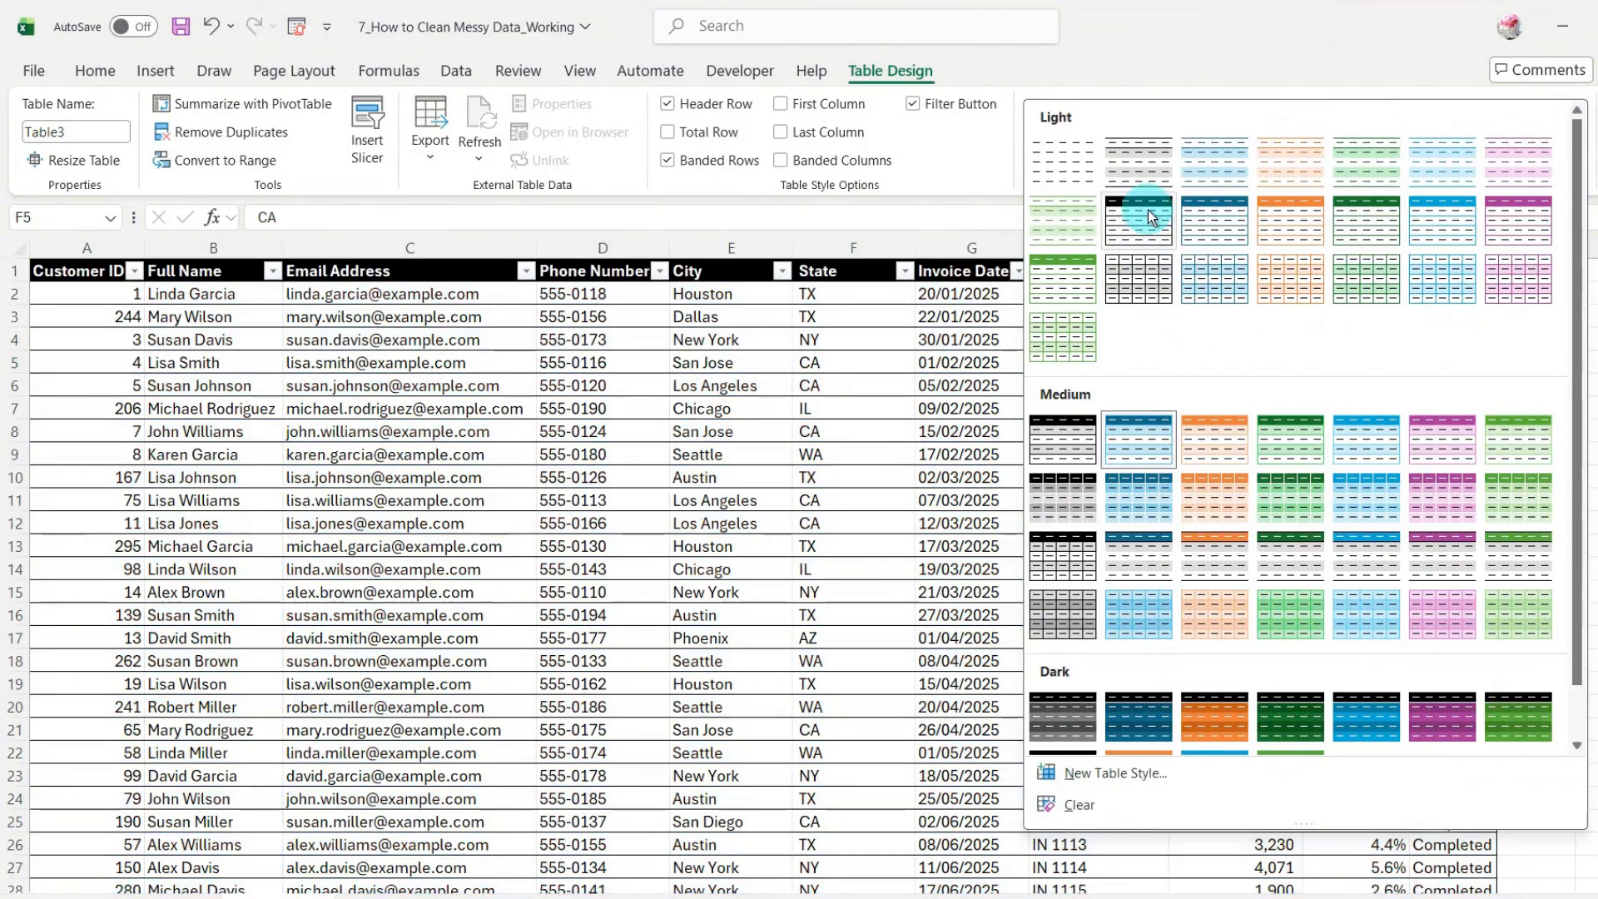
{"action": "left_click", "coordinate": [1147, 210]}
{"action": "left_click", "coordinate": [1092, 498]}
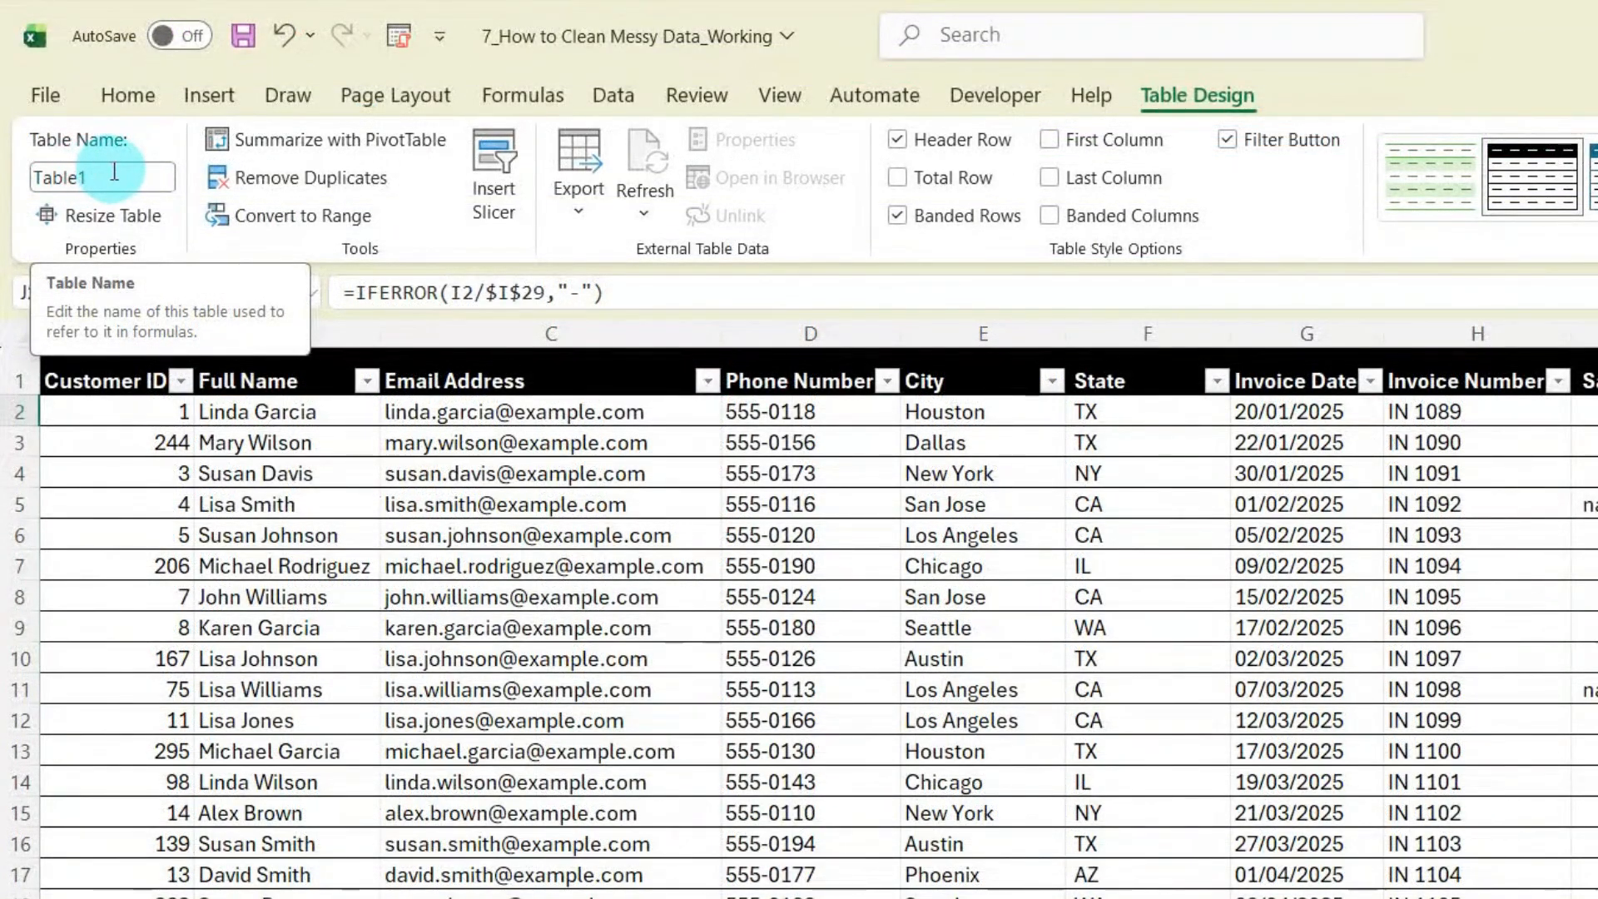
{"action": "left_click", "coordinate": [114, 172]}
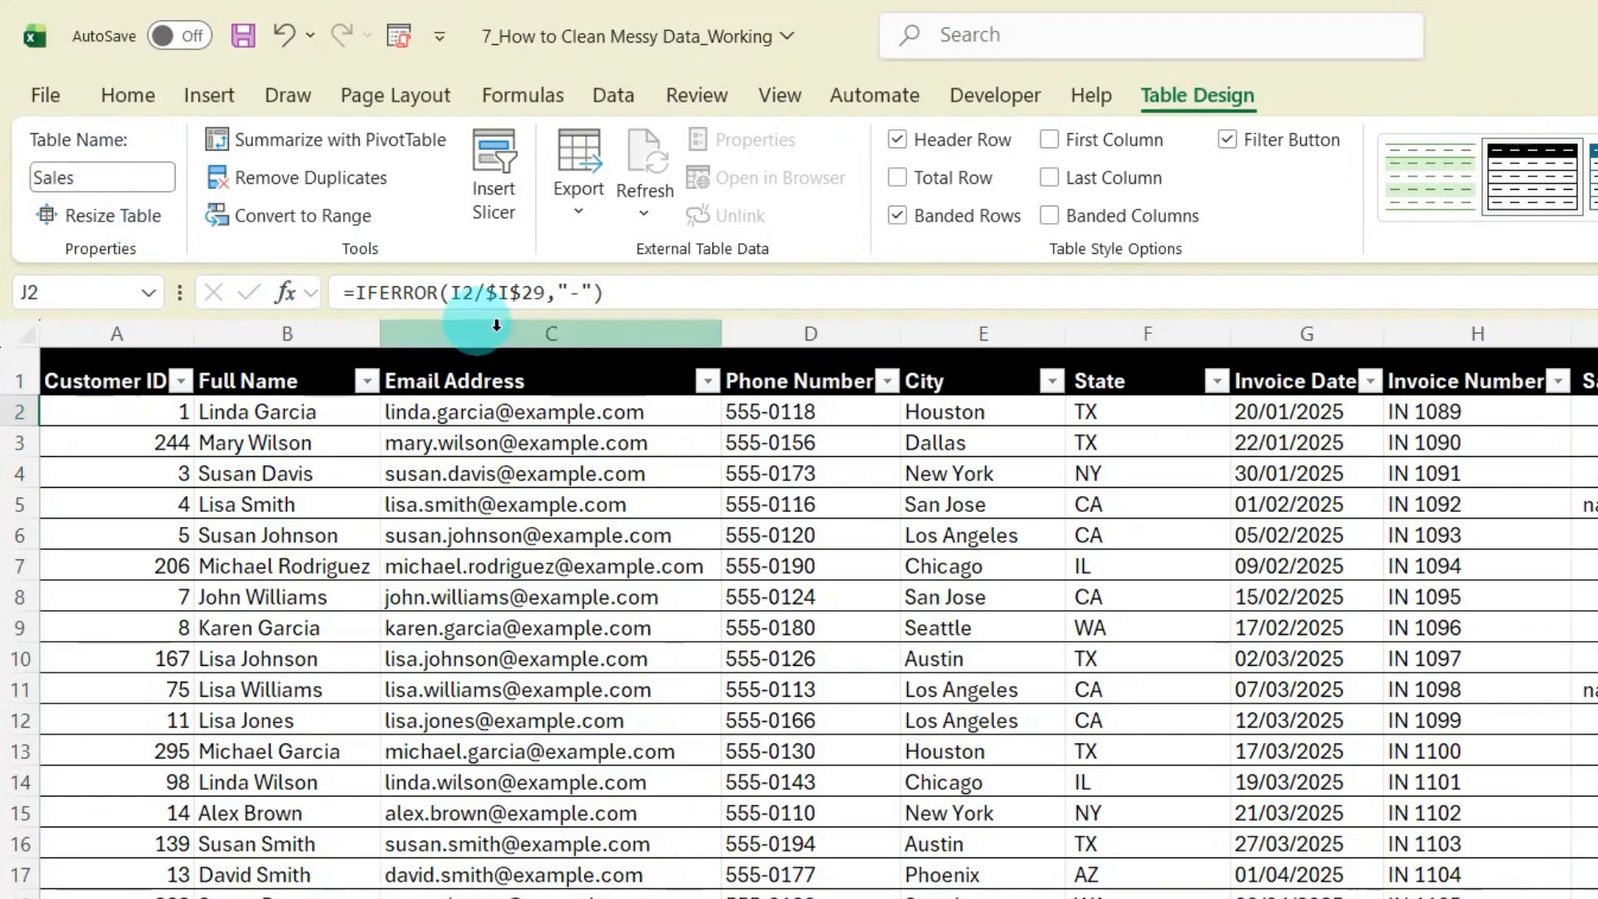
Step: Add a total row to the Sales table and set its Sales Amount cell to Sum
{"action": "left_click", "coordinate": [1183, 106]}
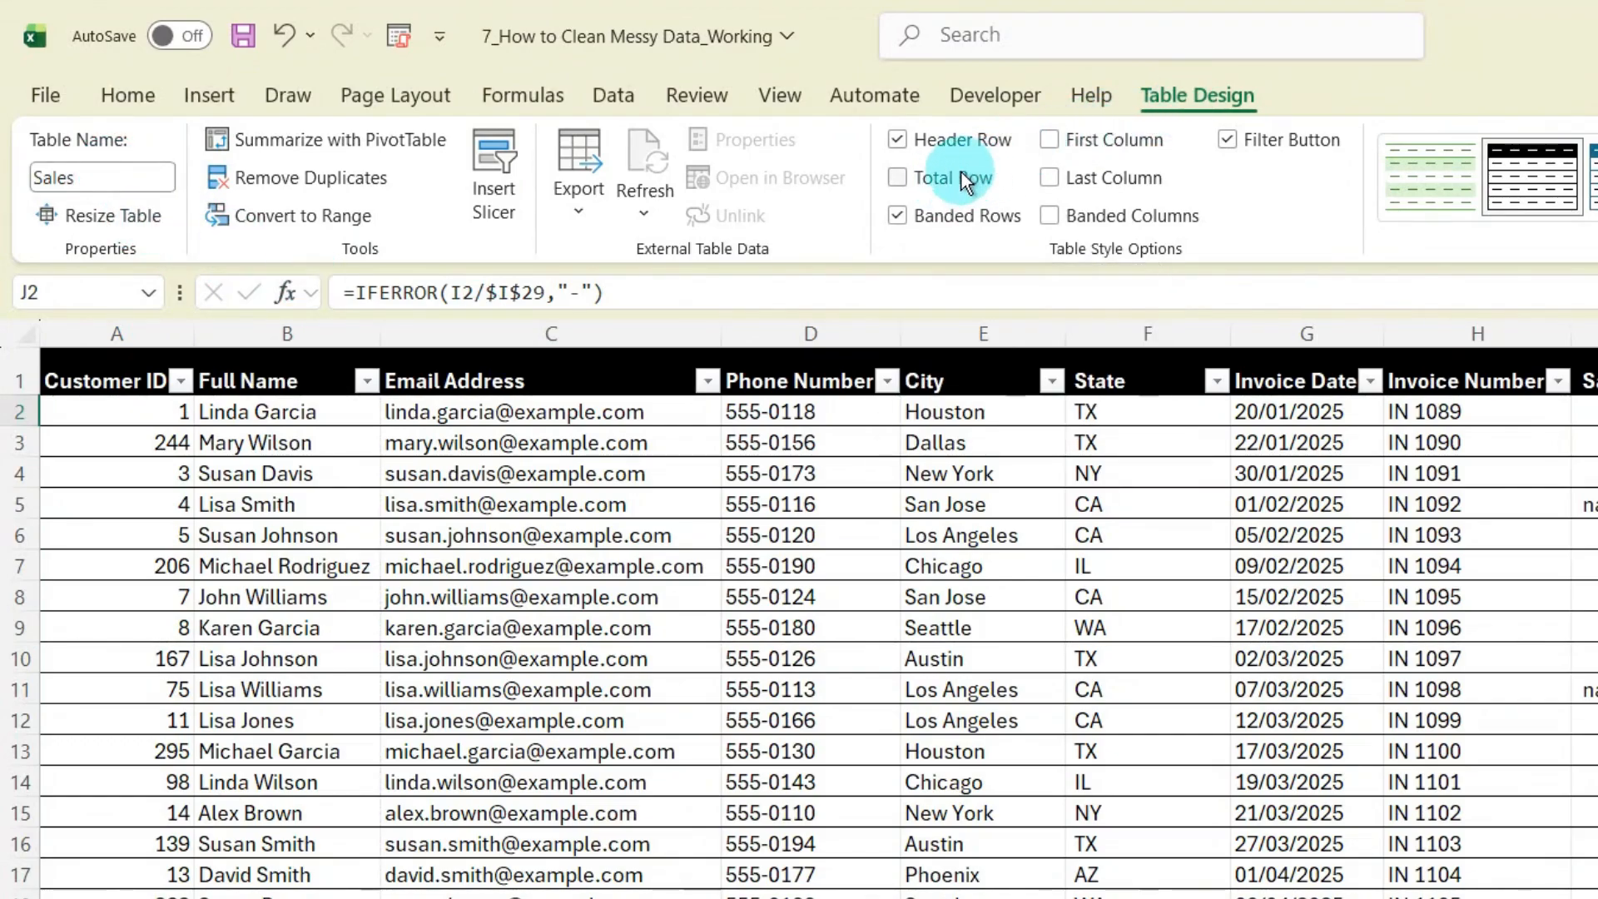
{"action": "left_click", "coordinate": [957, 177]}
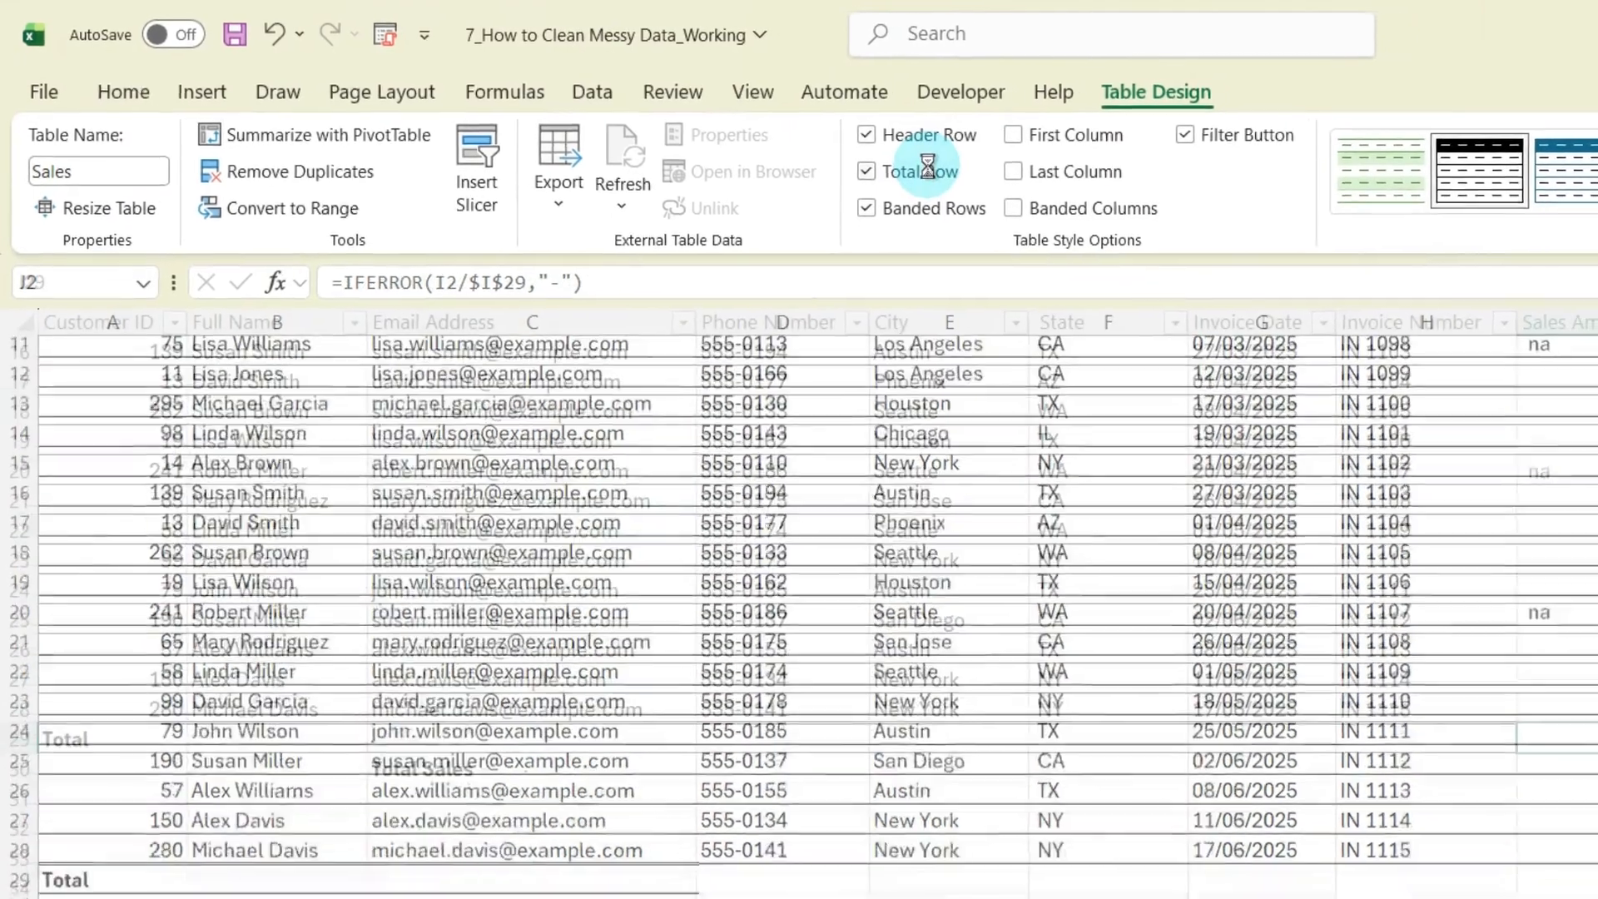
{"action": "left_click", "coordinate": [1254, 574]}
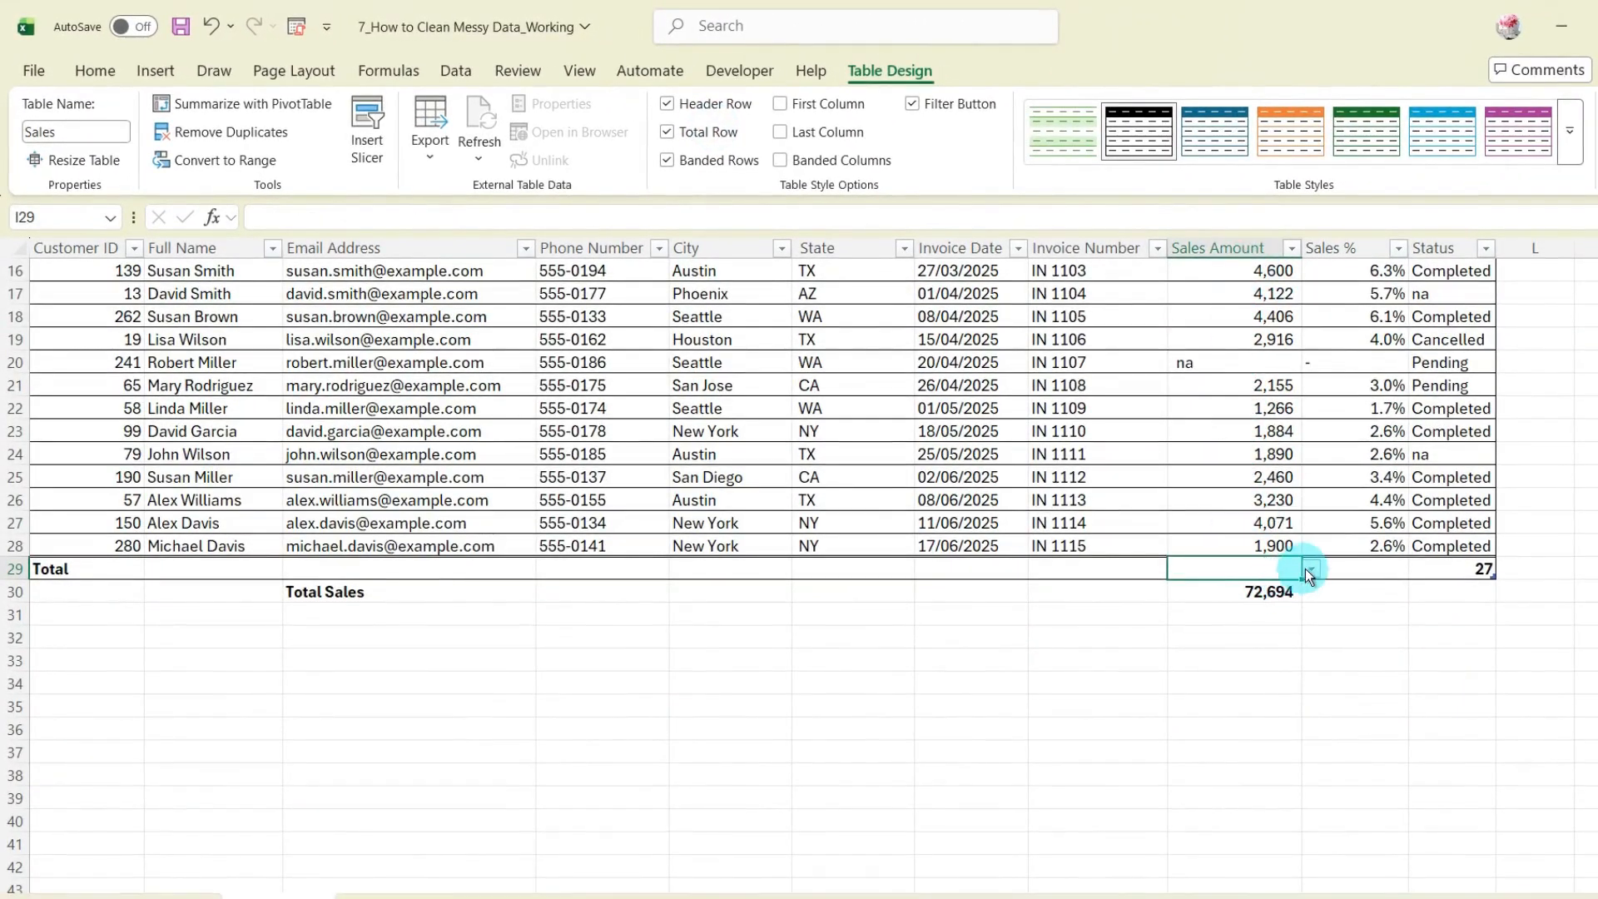
{"action": "left_click", "coordinate": [1313, 570]}
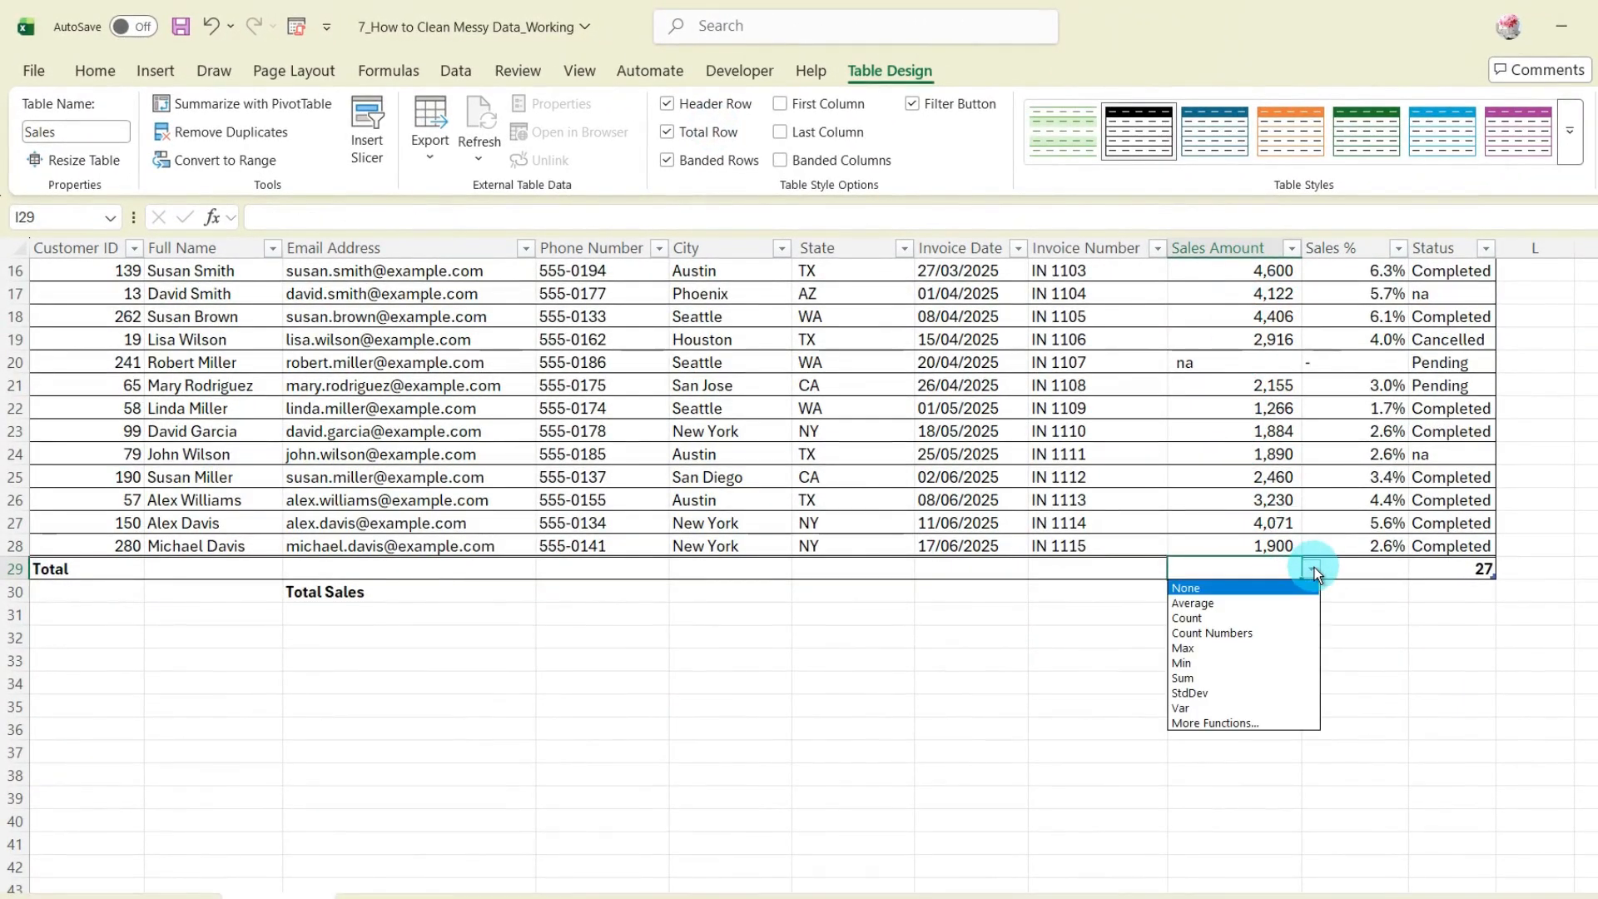
{"action": "left_click", "coordinate": [1227, 677]}
Step: Delete the old Total Sales row, row 30, below the table
{"action": "left_click", "coordinate": [1246, 596]}
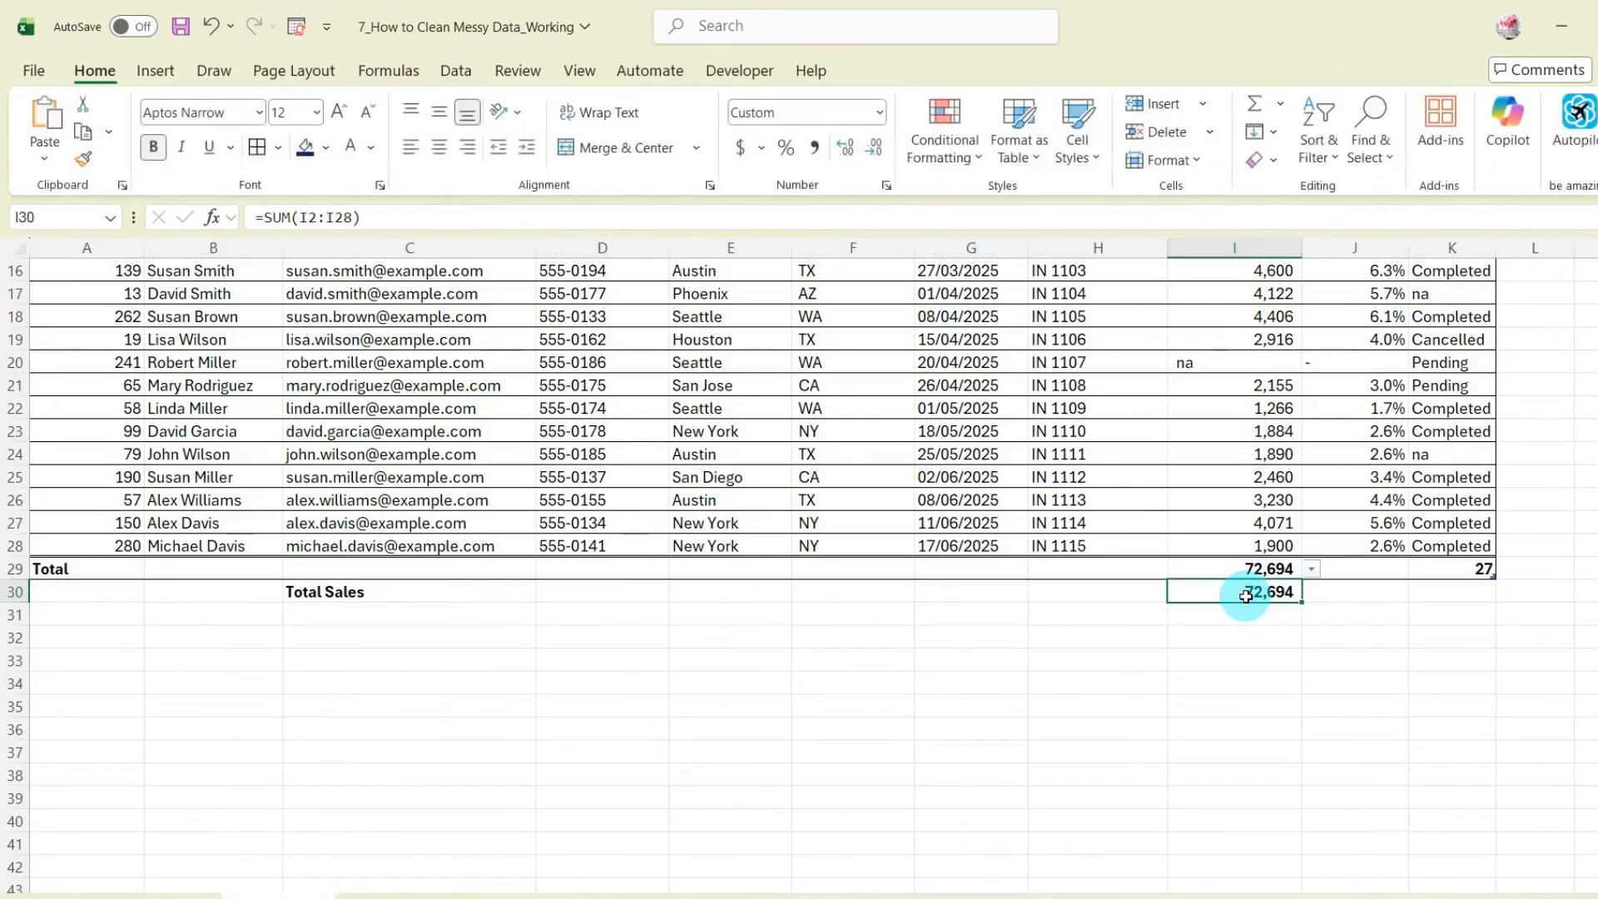
{"action": "key", "text": "shift+space"}
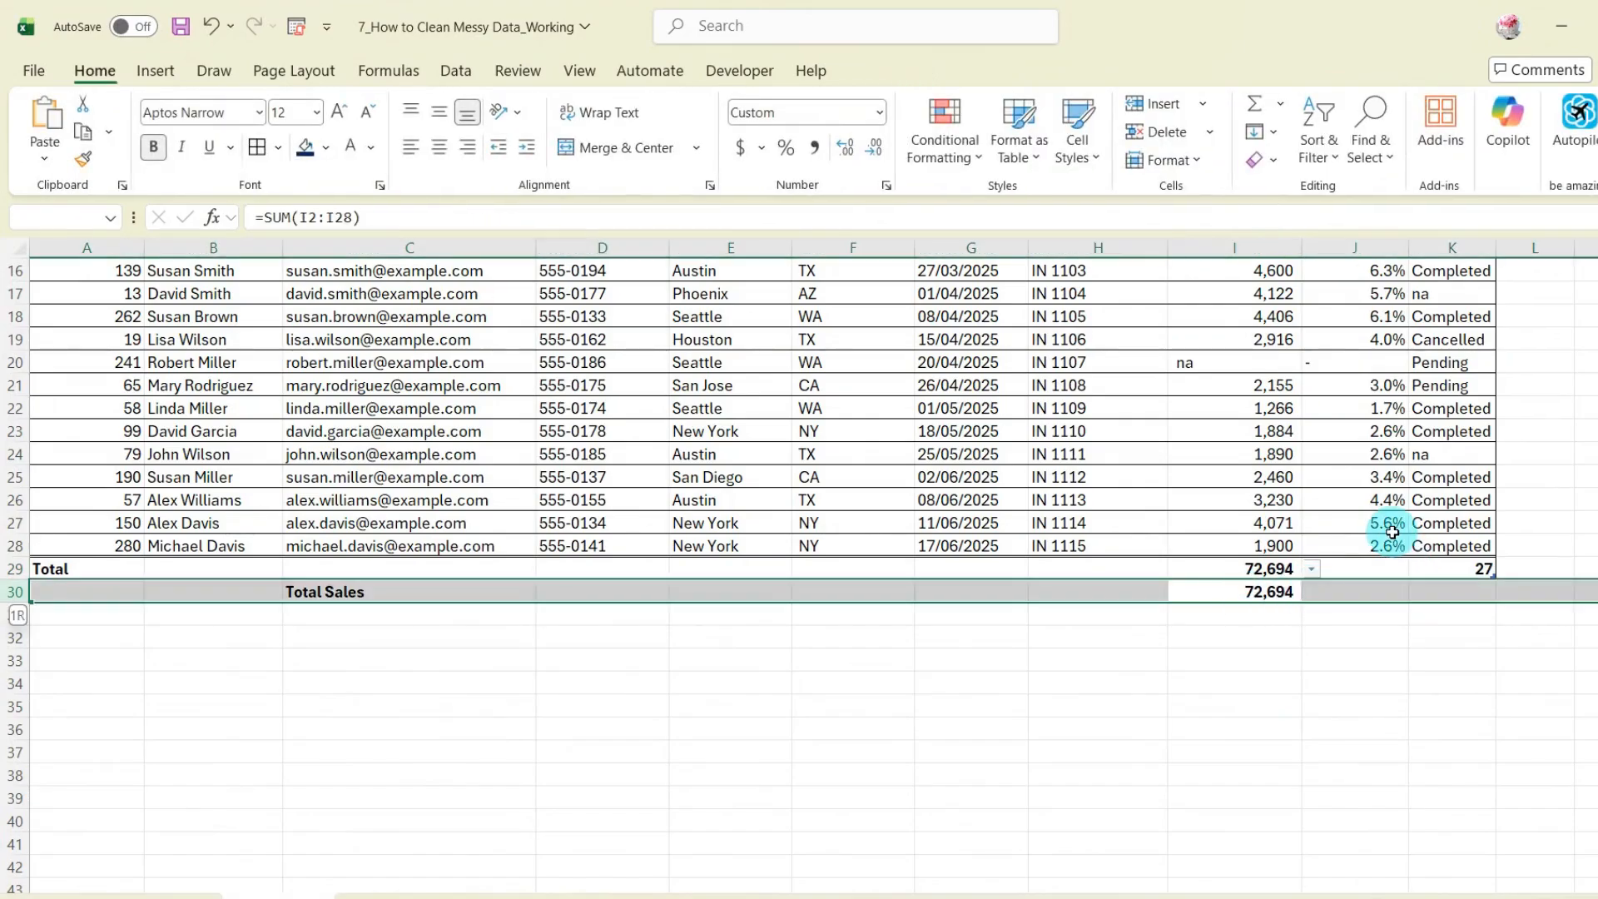
{"action": "key", "text": "ctrl+minus"}
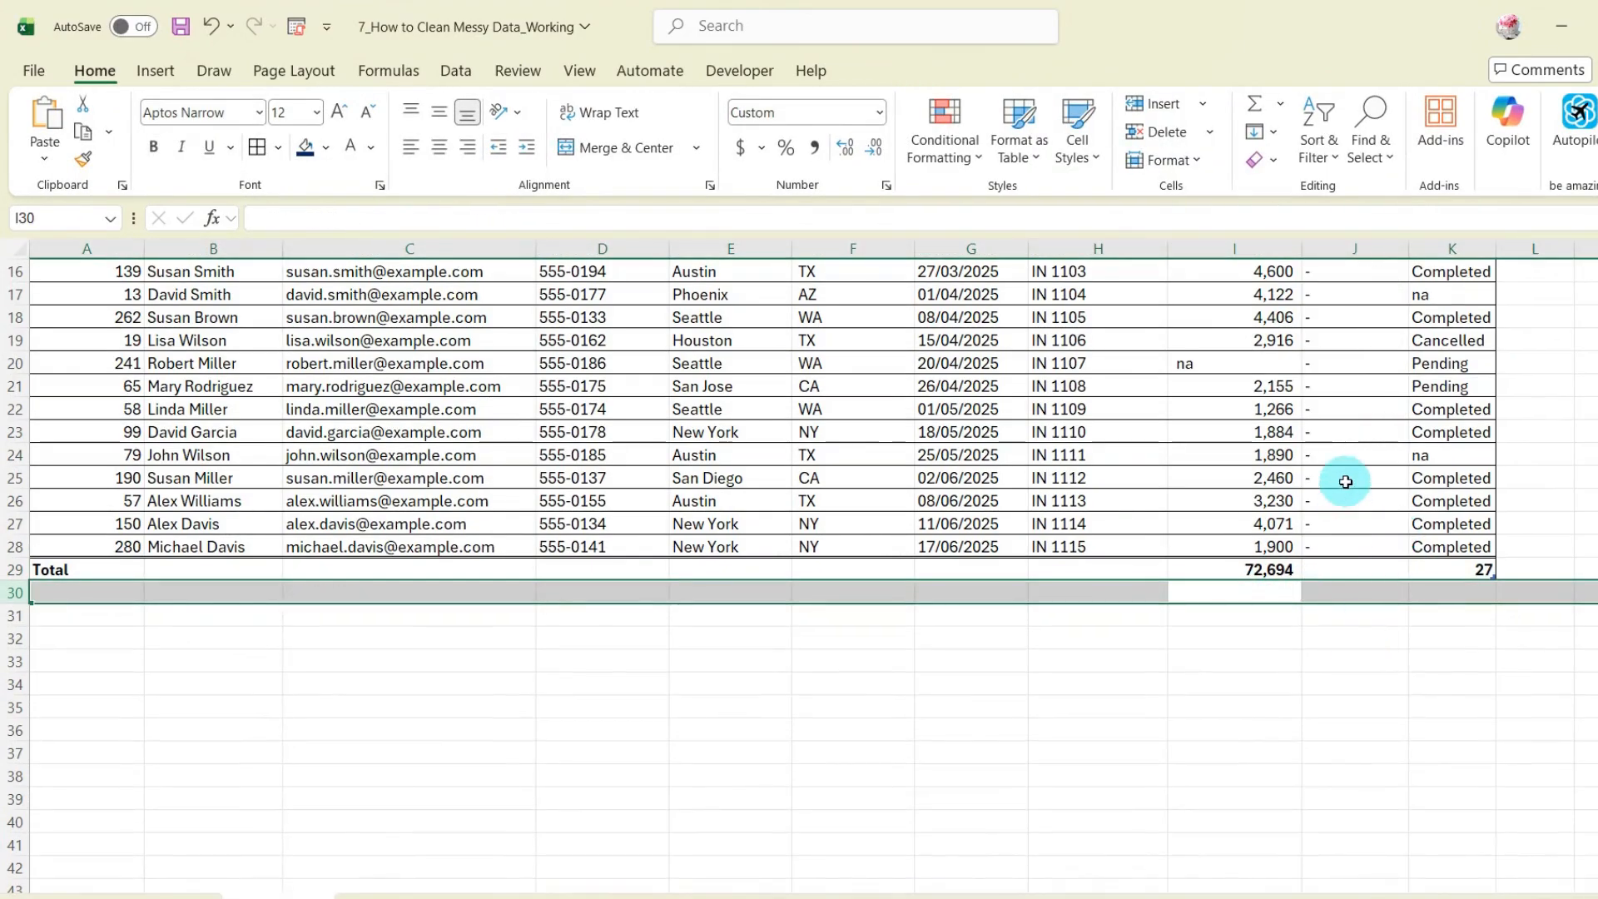
Step: Clear the broken formulas from the Sales % column, cells J2 to J28, keeping its header
{"action": "left_click", "coordinate": [1342, 478]}
{"action": "scroll", "coordinate": [1344, 441], "scroll_direction": "up", "scroll_amount": 4}
{"action": "left_click", "coordinate": [1344, 308]}
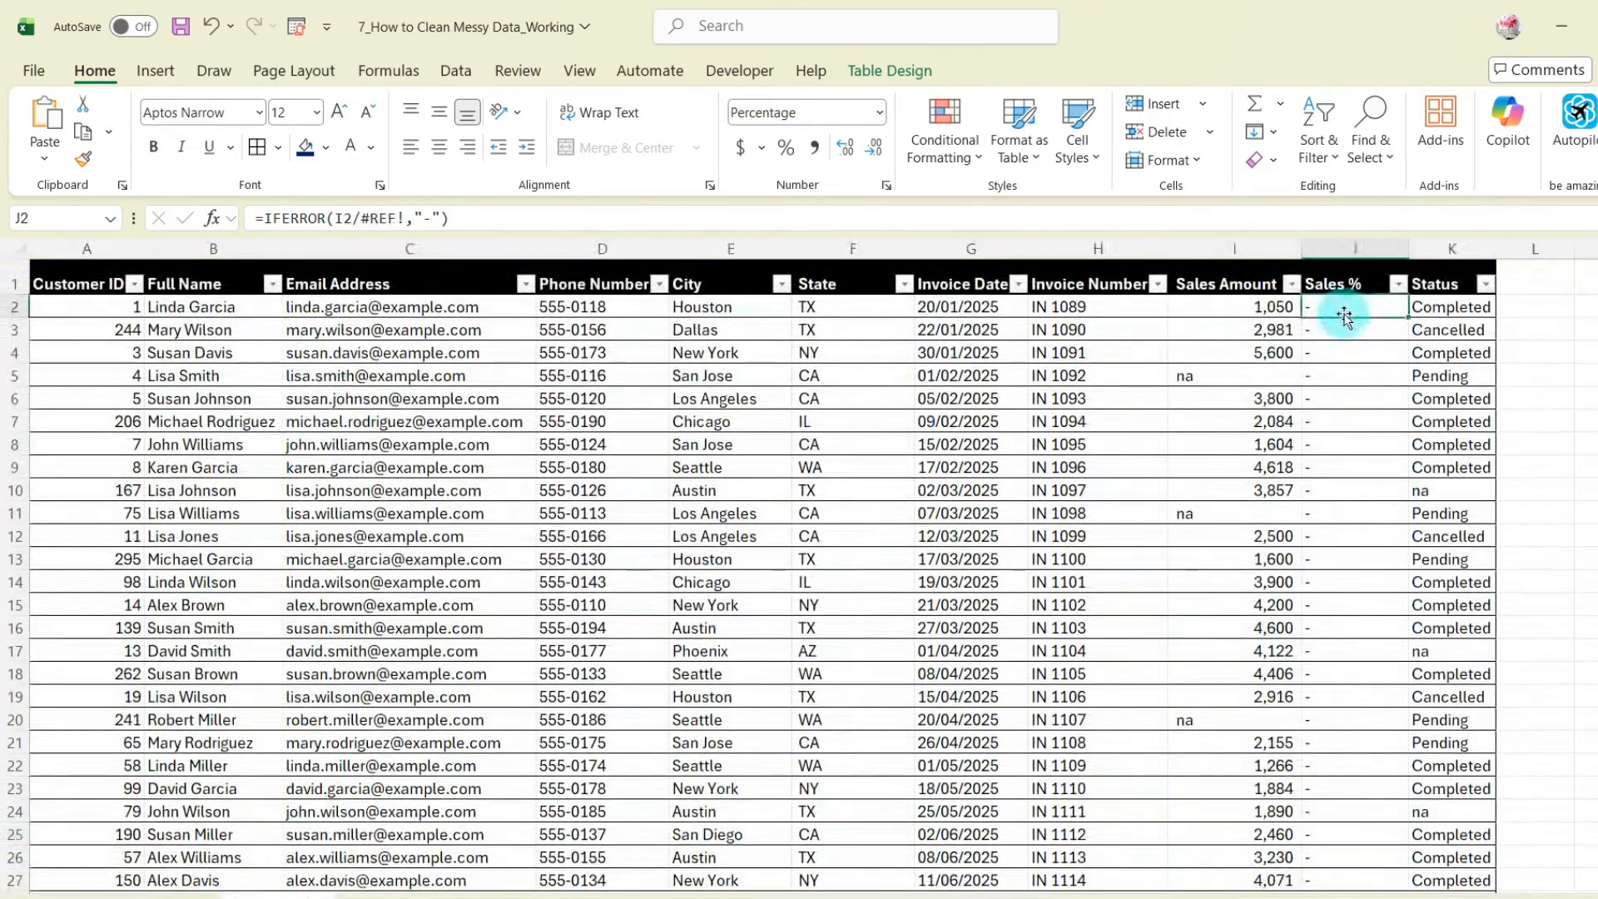
{"action": "key", "text": "ctrl+shift+Down"}
{"action": "scroll", "coordinate": [1342, 379], "scroll_direction": "up", "scroll_amount": 3}
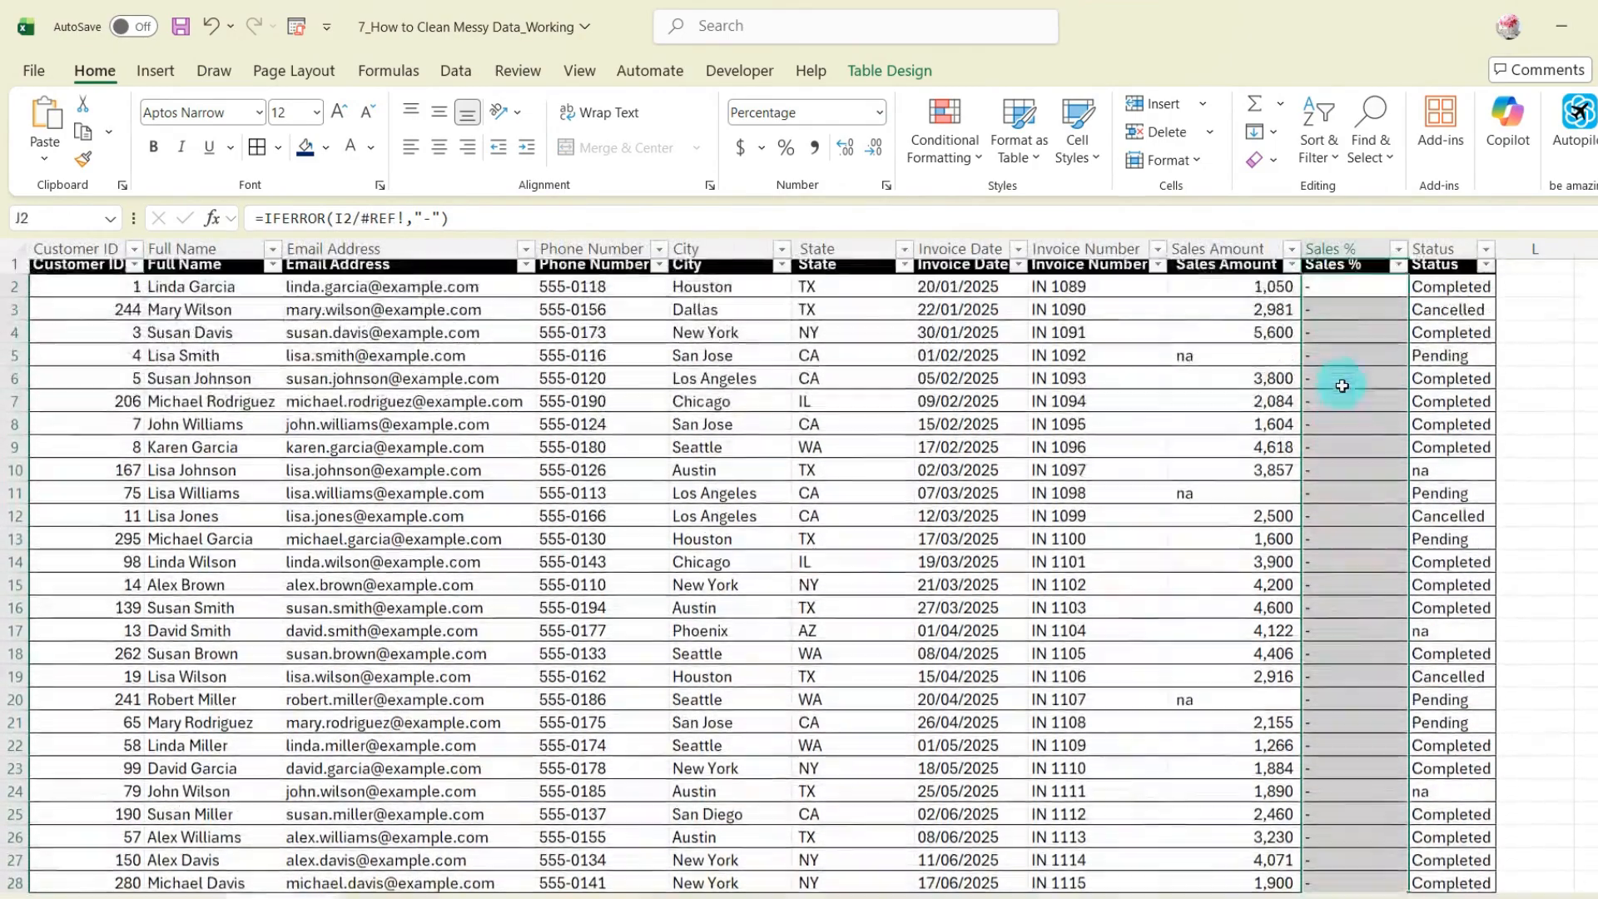
{"action": "key", "text": "Delete"}
Step: Fill the Sales % column with =IFERROR([@[Sales Amount]]/Sales[[#Totals],[Sales Amount]],""), entered in J2
{"action": "left_click", "coordinate": [1349, 308]}
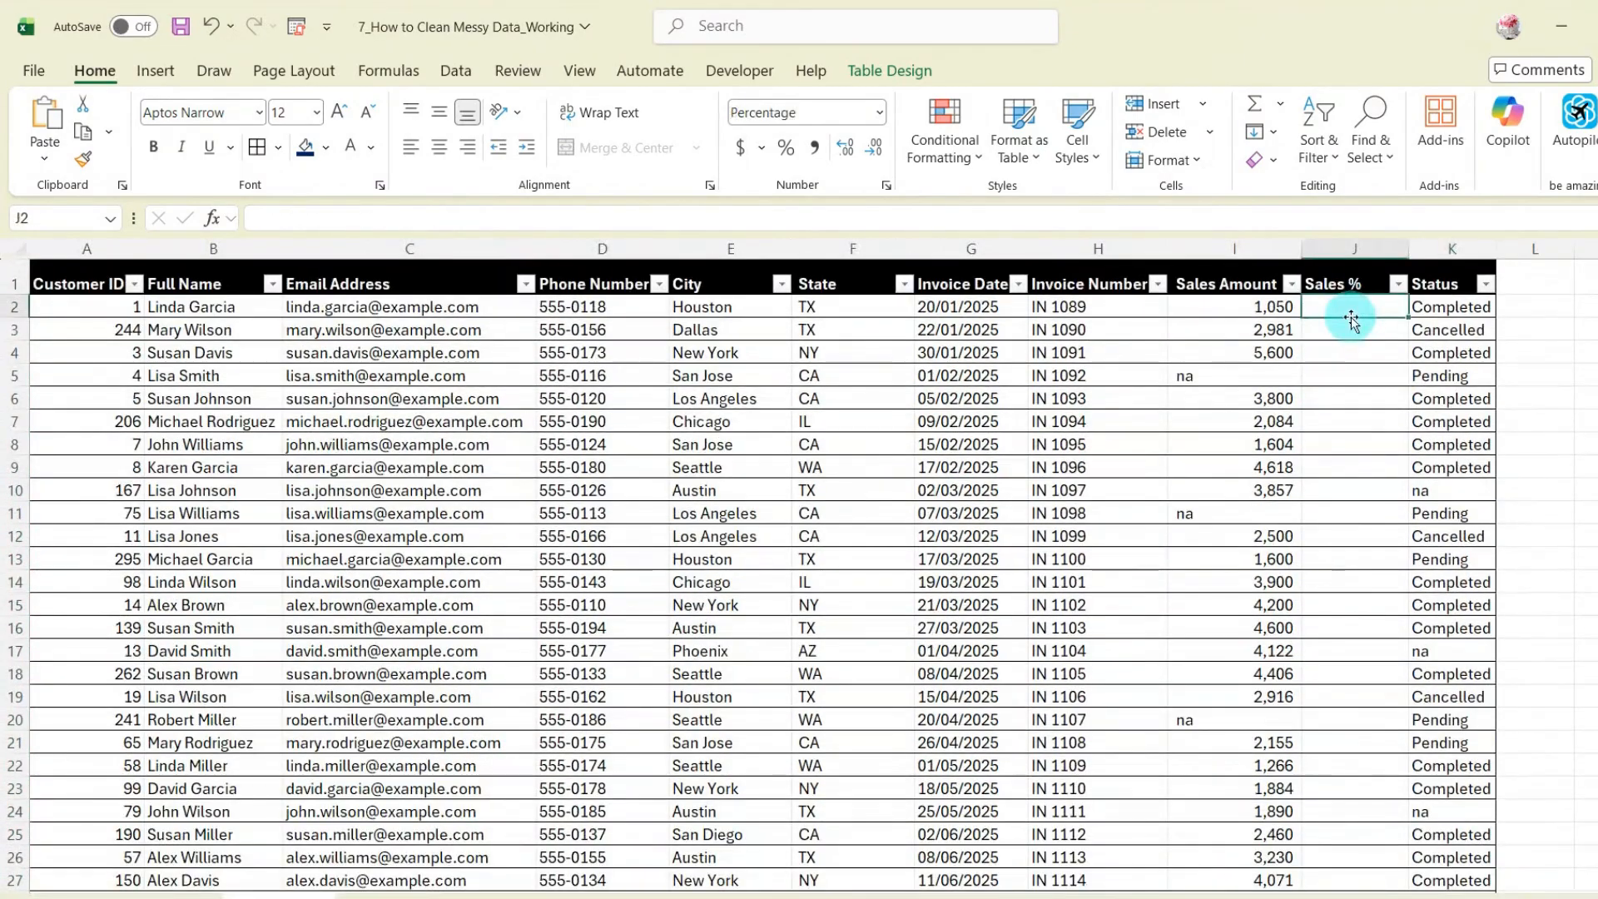
{"action": "type", "text": "=ife"}
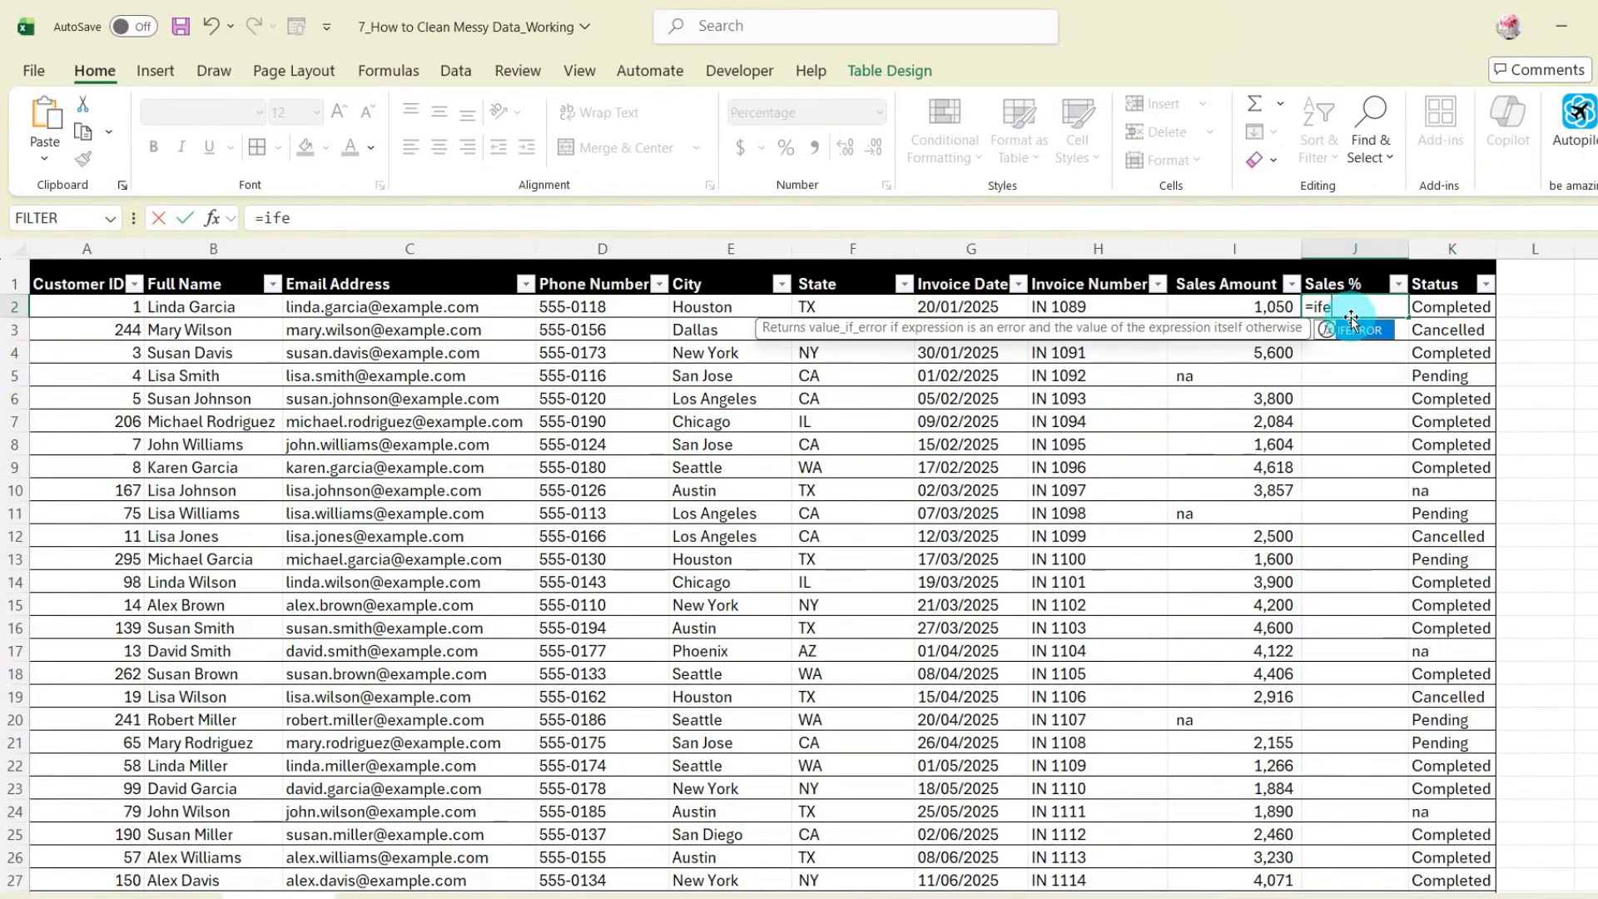
{"action": "type", "text": "rror"}
{"action": "double_click", "coordinate": [1353, 326]}
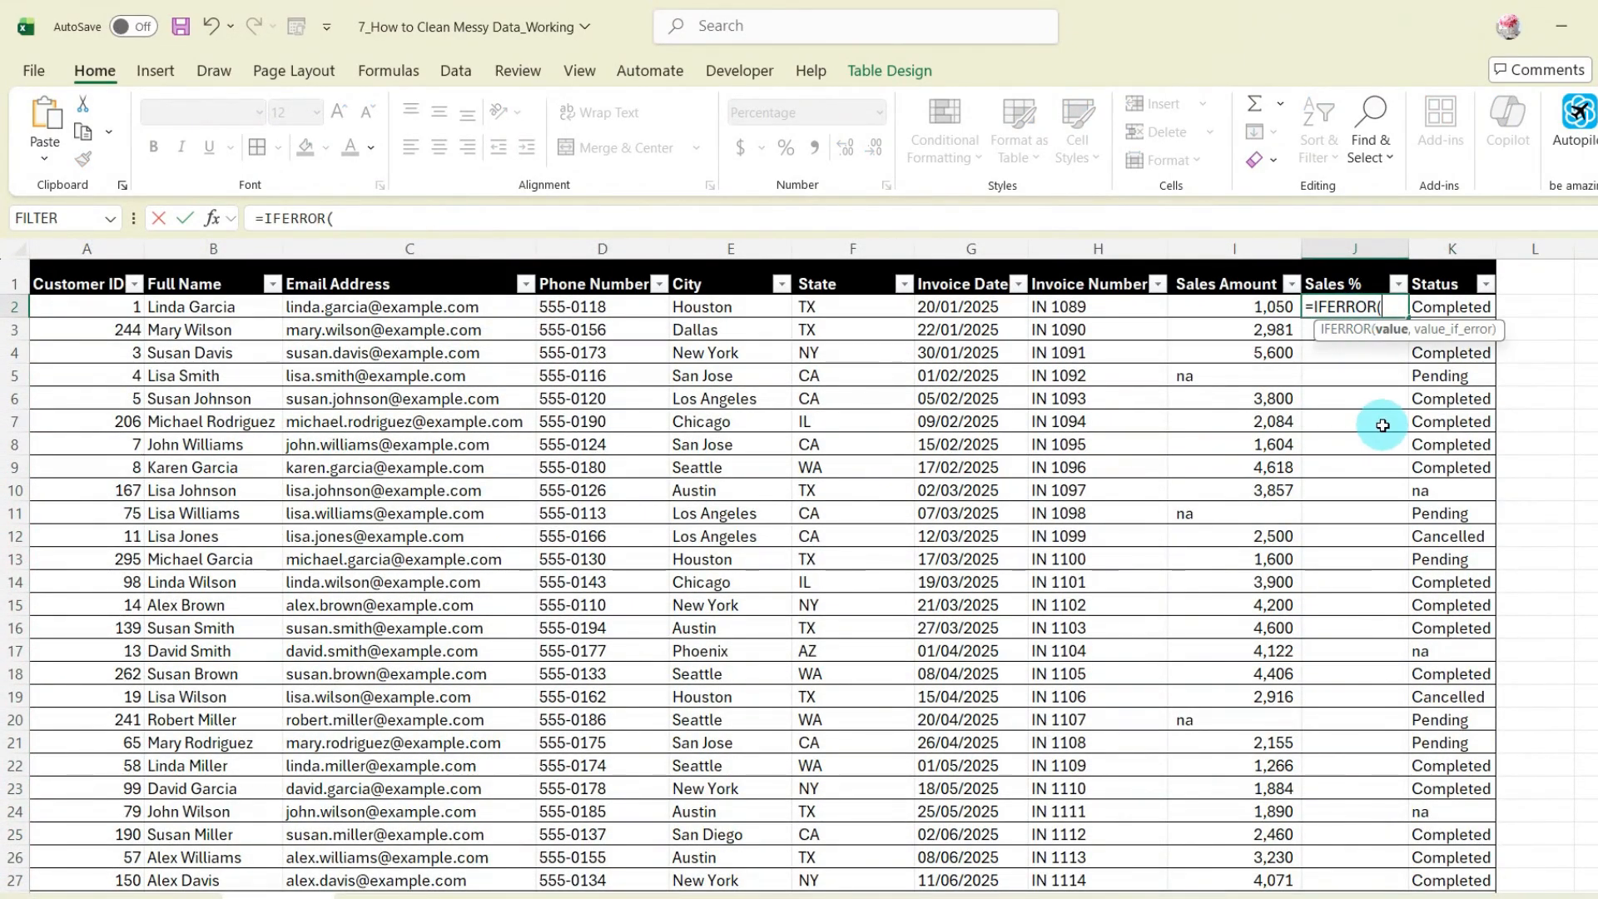
{"action": "left_click", "coordinate": [1251, 305]}
{"action": "type", "text": "/"}
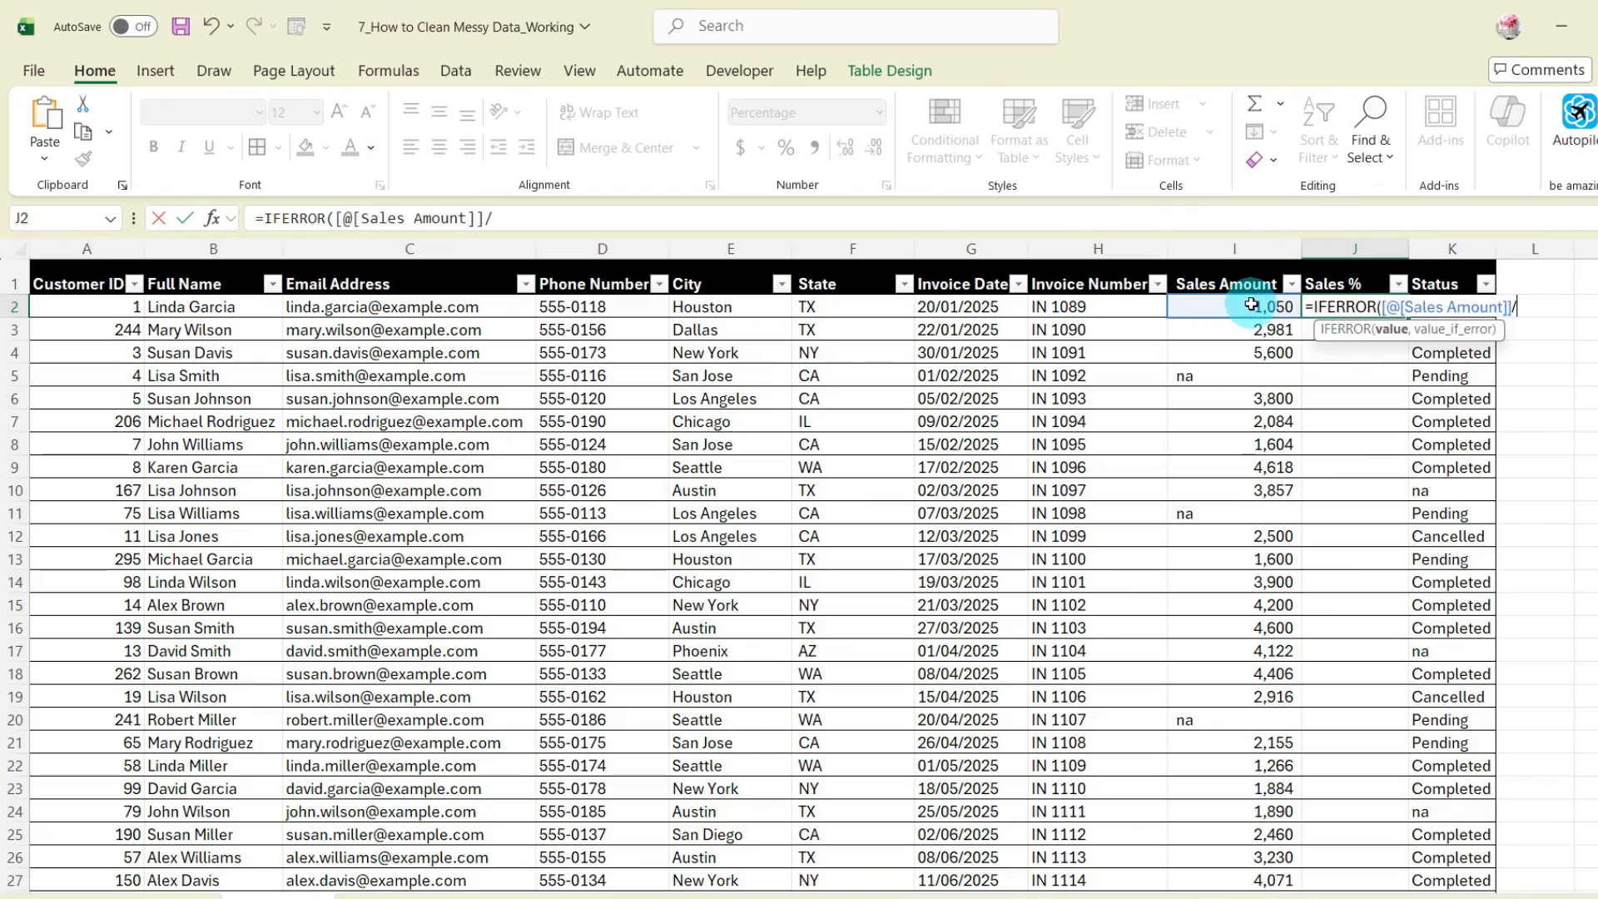
{"action": "scroll", "coordinate": [1251, 304], "scroll_direction": "down", "scroll_amount": 3}
{"action": "left_click", "coordinate": [1241, 696]}
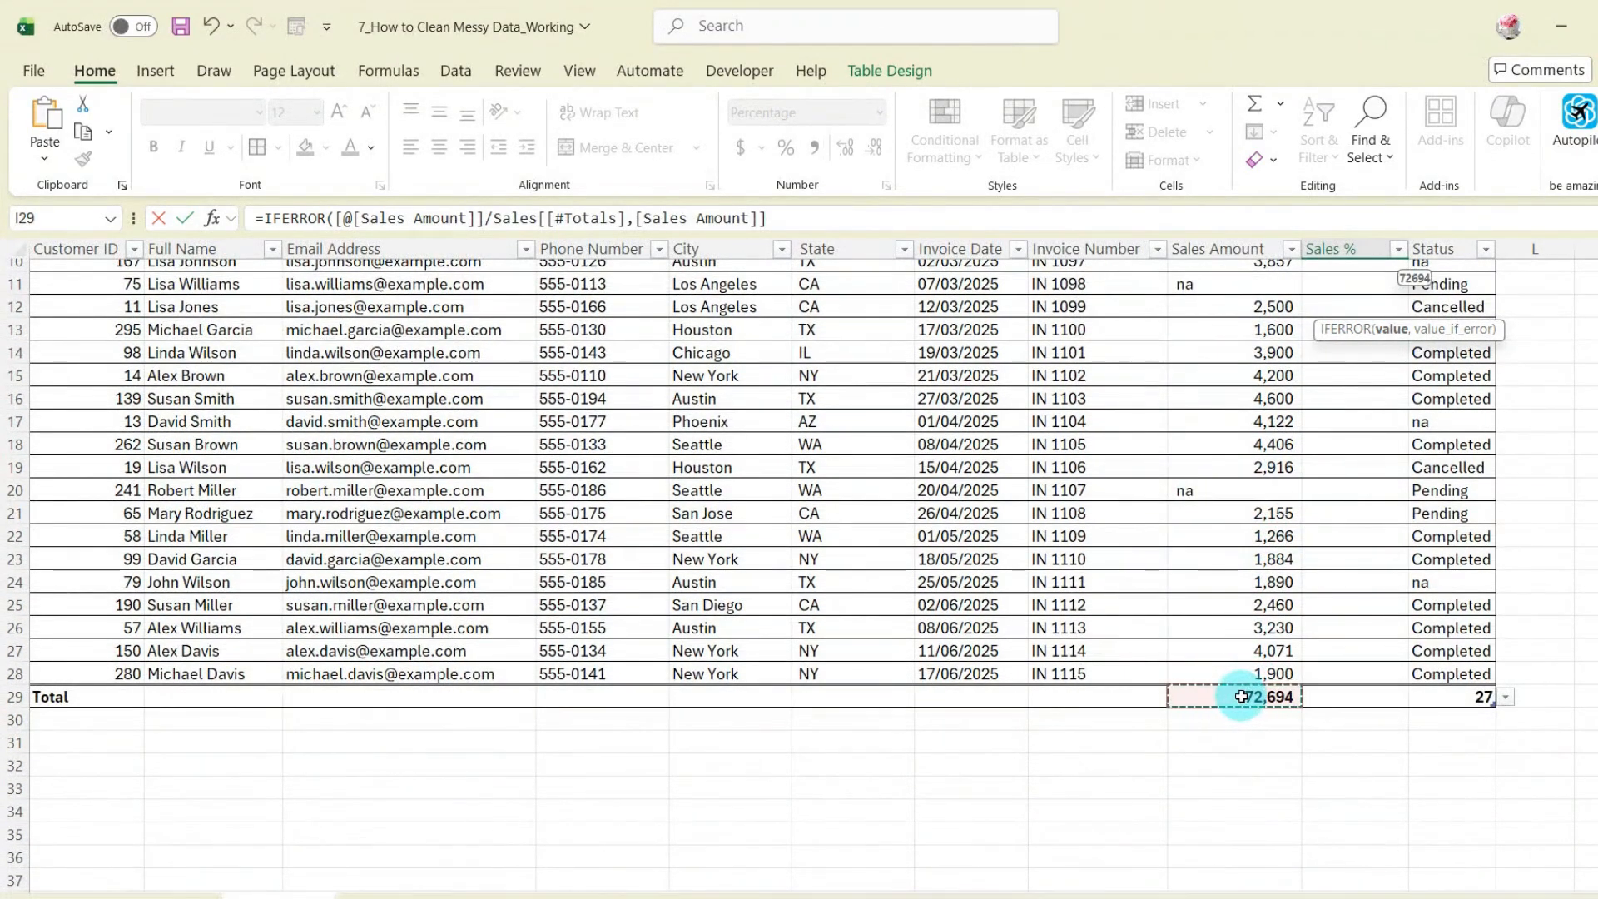
{"action": "scroll", "coordinate": [1241, 583], "scroll_direction": "up", "scroll_amount": 3}
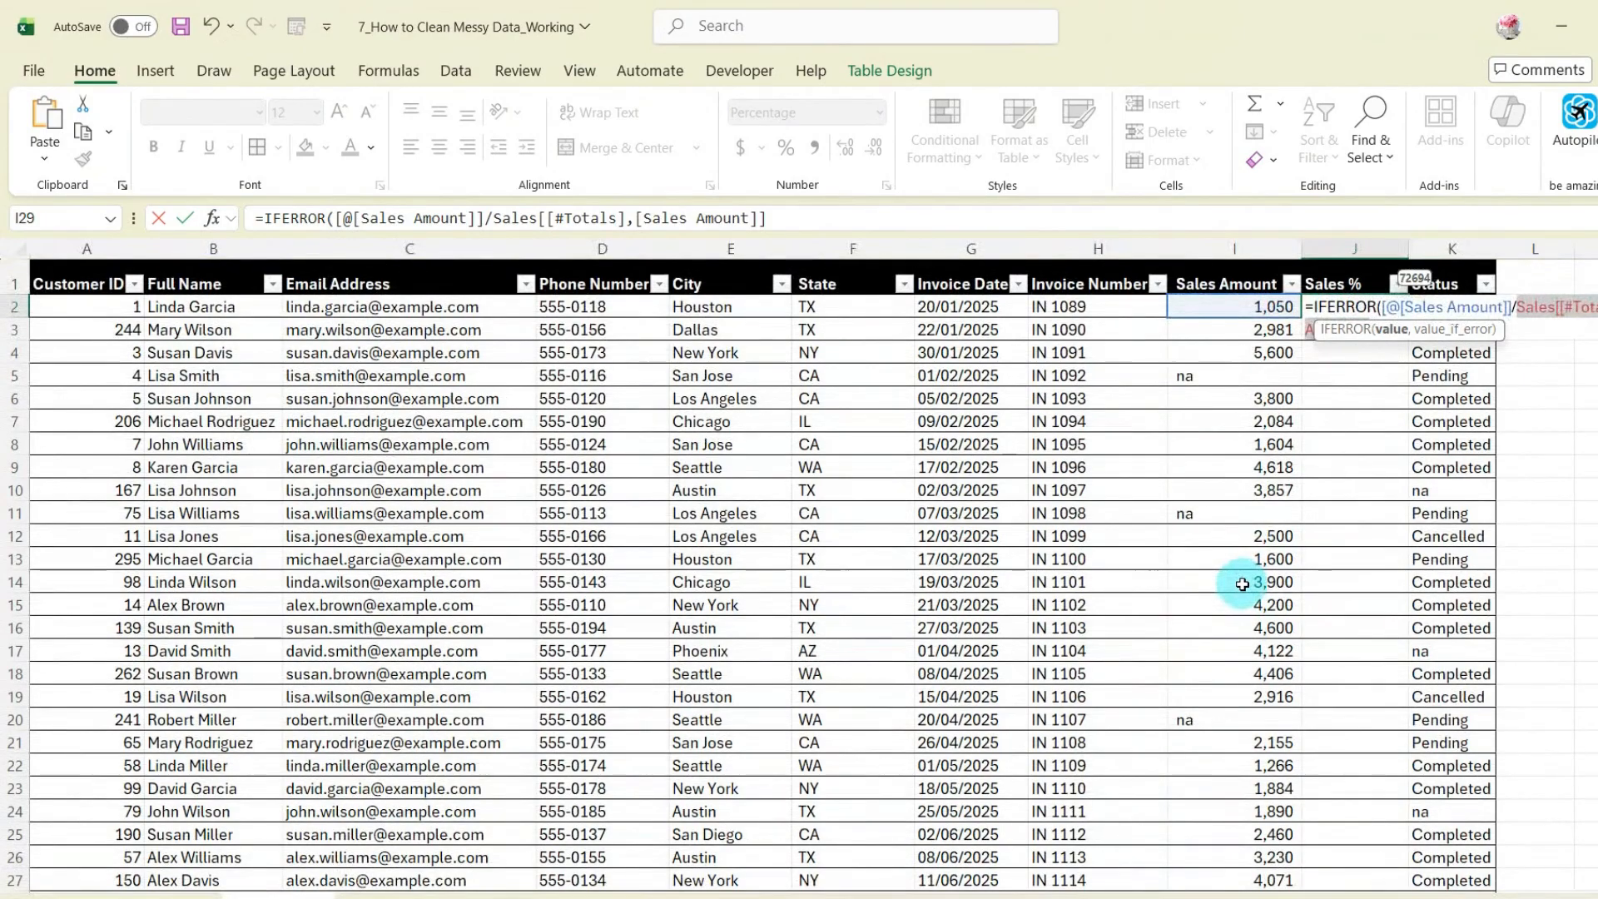
{"action": "type", "text": ","}
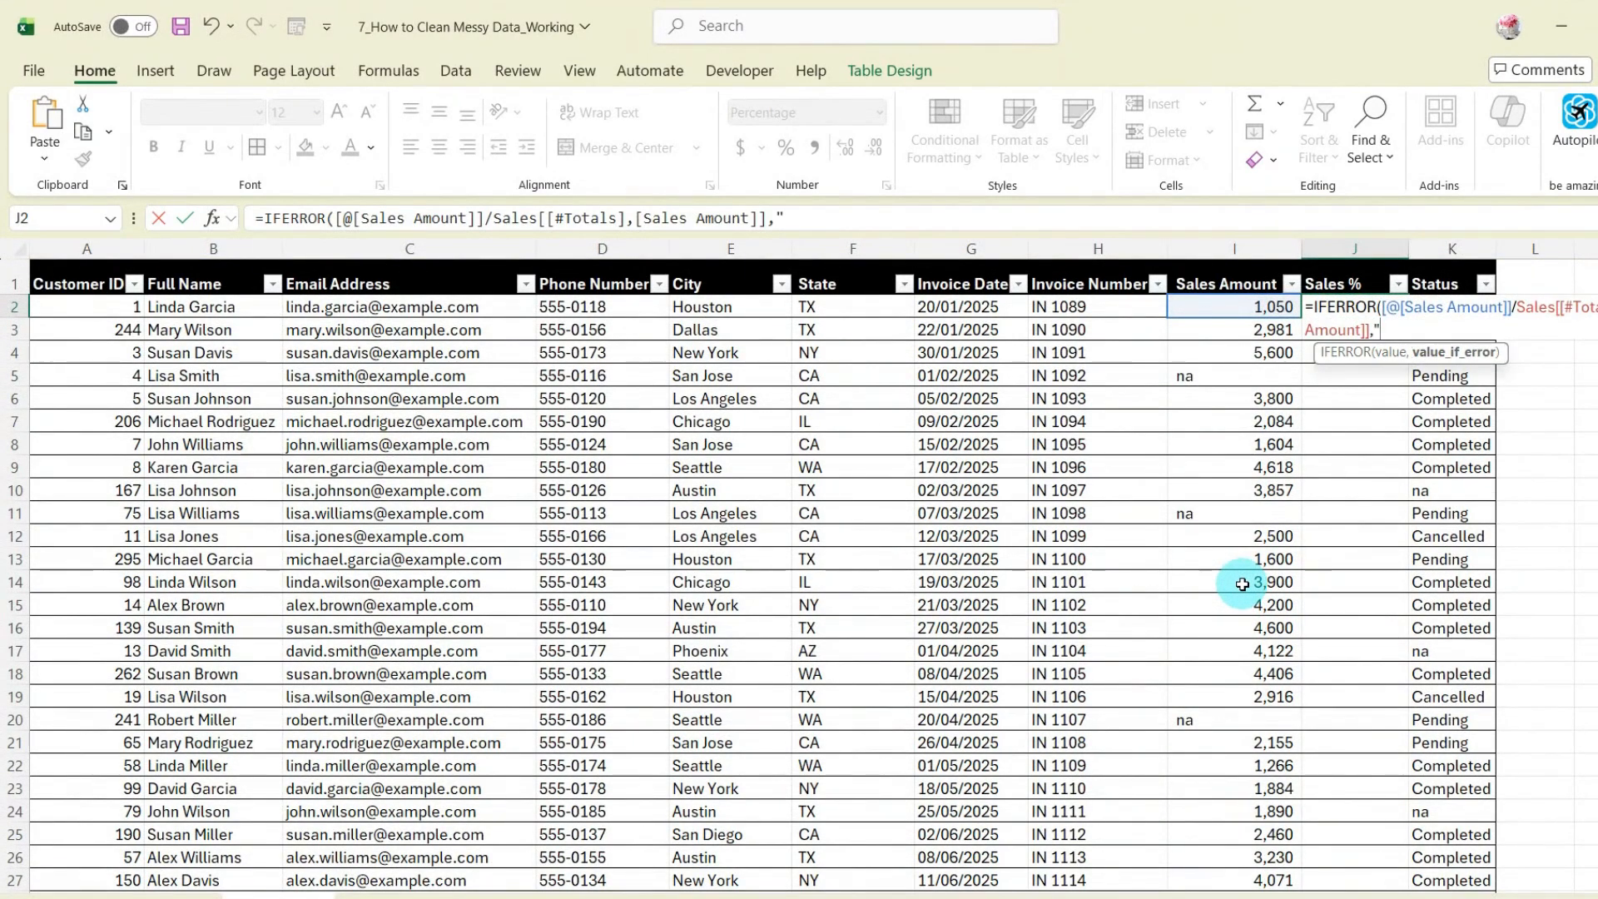
{"action": "type", "text": "\"\")"}
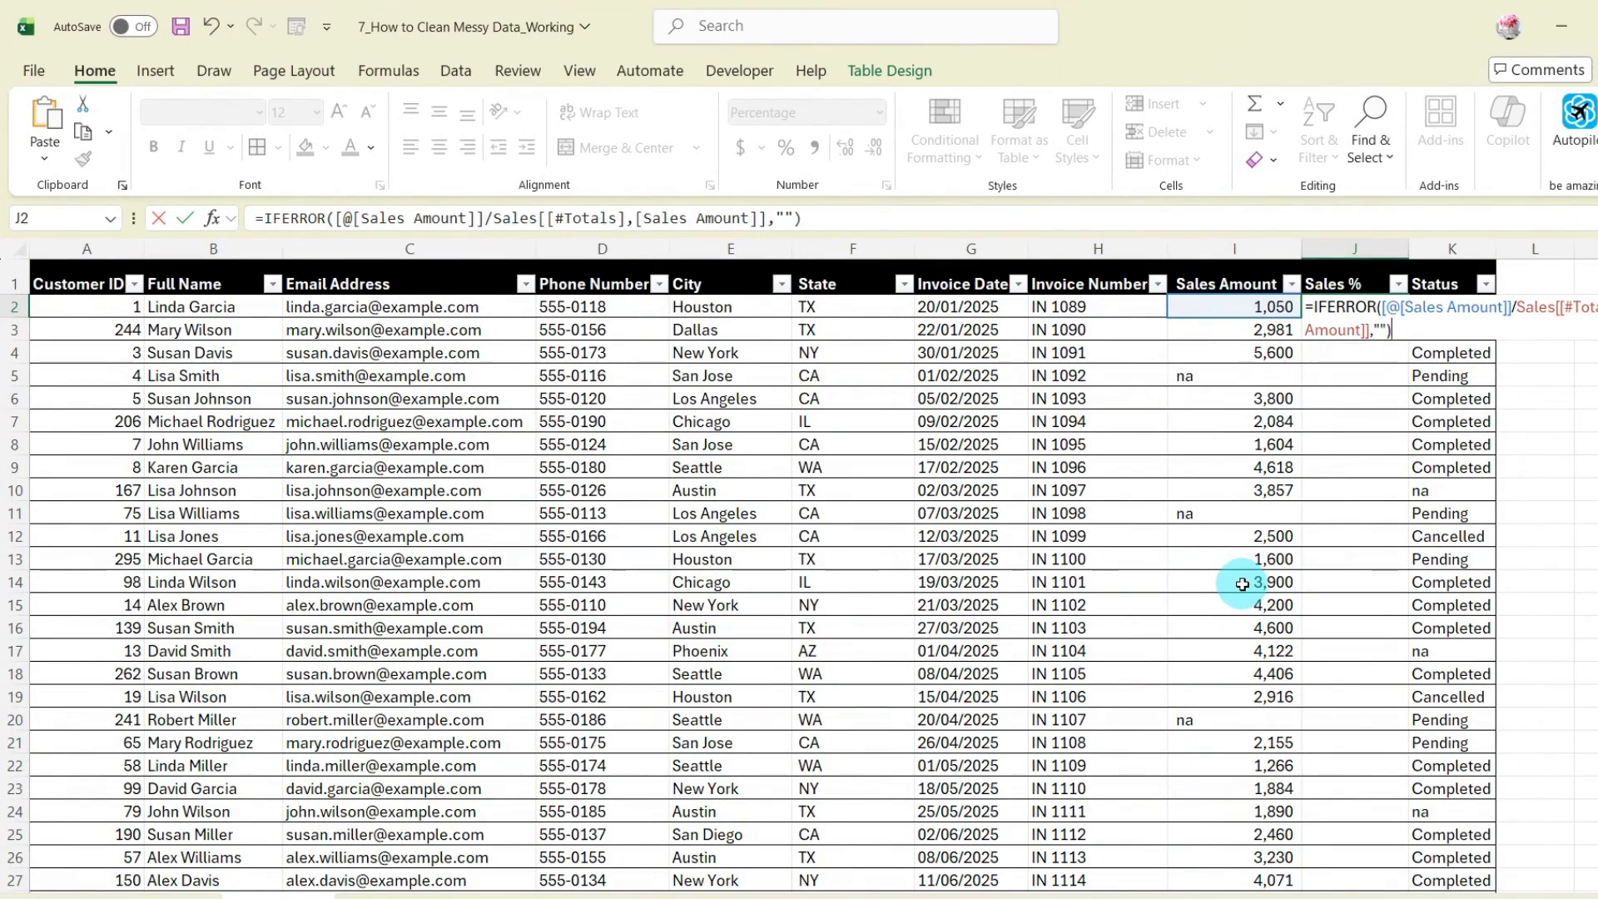
{"action": "key", "text": "Return"}
Step: Set the Status column's cell in the total row to None
{"action": "scroll", "coordinate": [1382, 481], "scroll_direction": "down", "scroll_amount": 2}
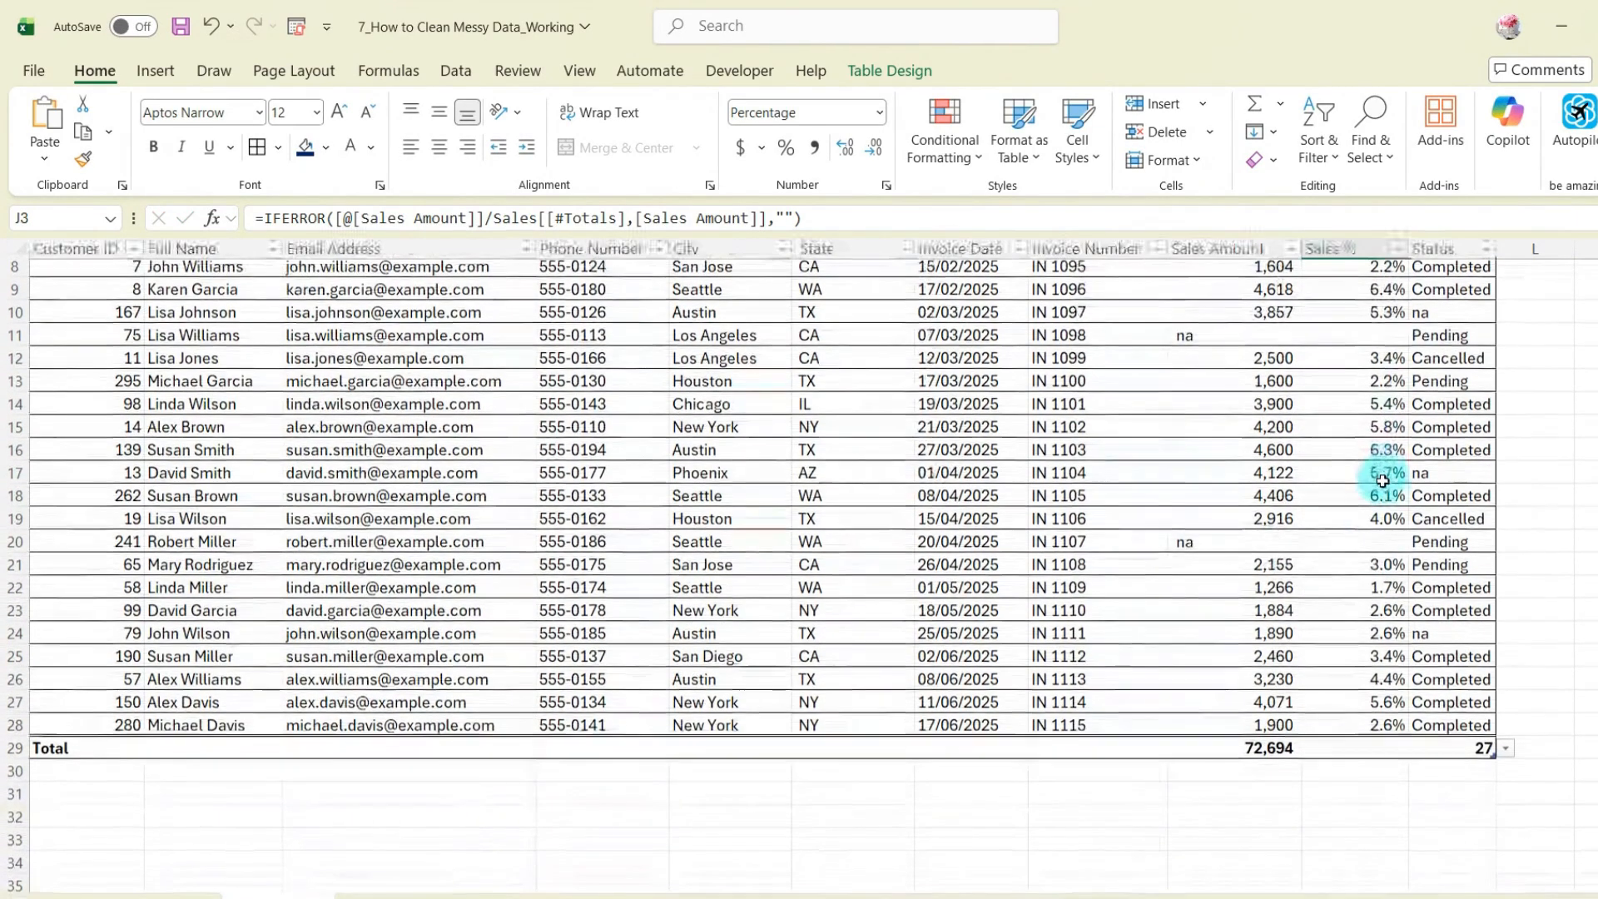
{"action": "left_click", "coordinate": [1368, 676]}
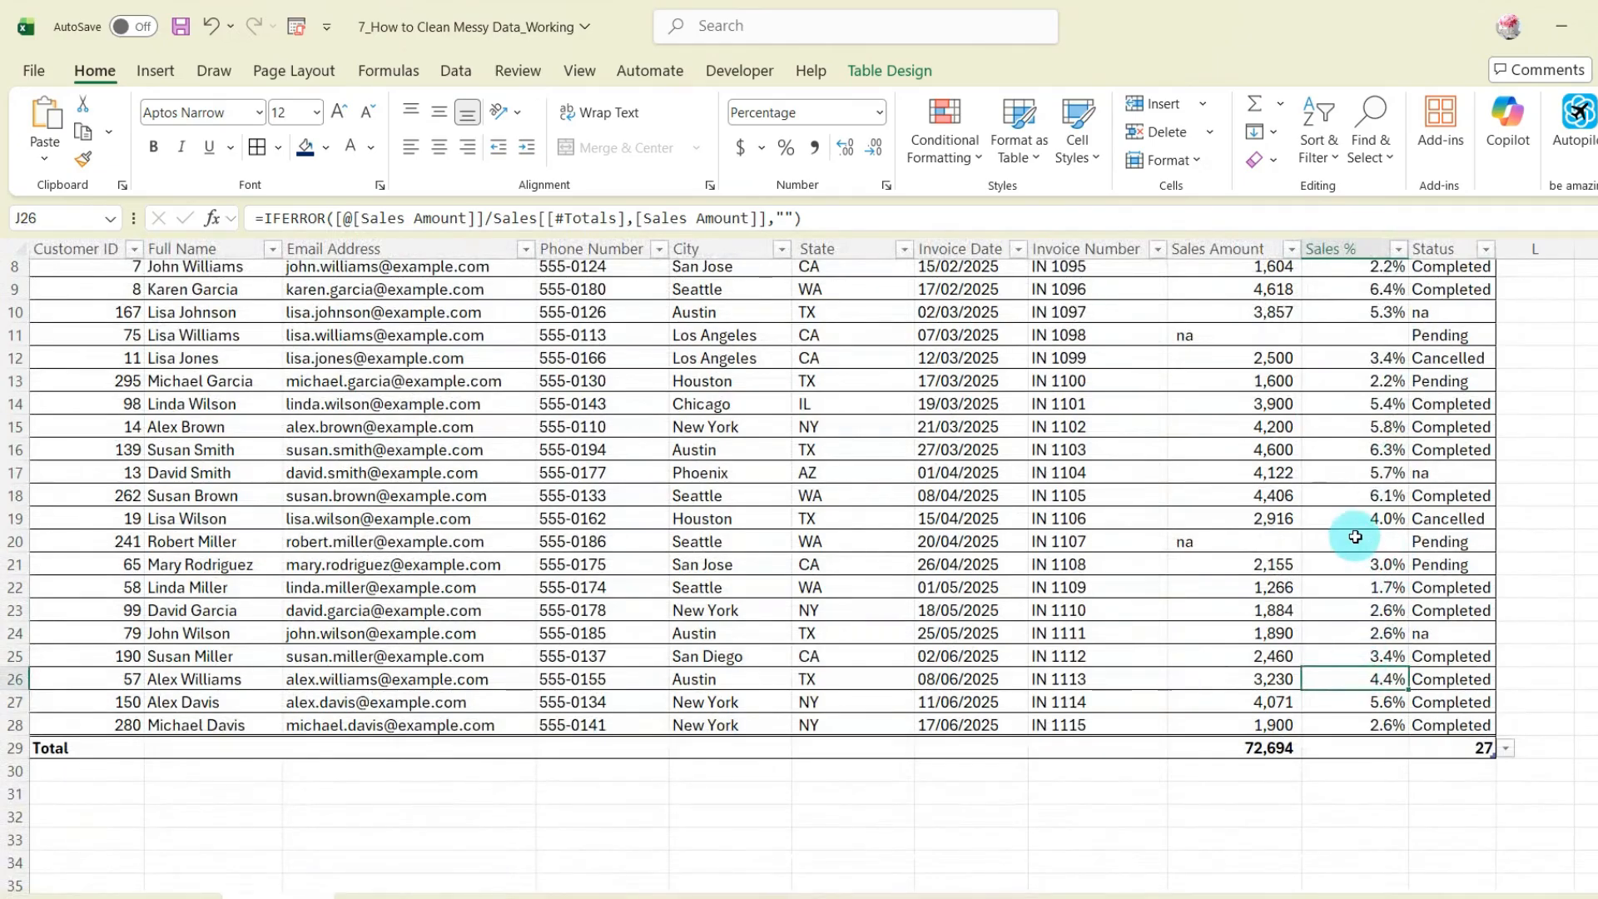
{"action": "scroll", "coordinate": [1355, 541], "scroll_direction": "up", "scroll_amount": 3}
{"action": "scroll", "coordinate": [1356, 540], "scroll_direction": "down", "scroll_amount": 3}
{"action": "scroll", "coordinate": [1365, 533], "scroll_direction": "up", "scroll_amount": 2}
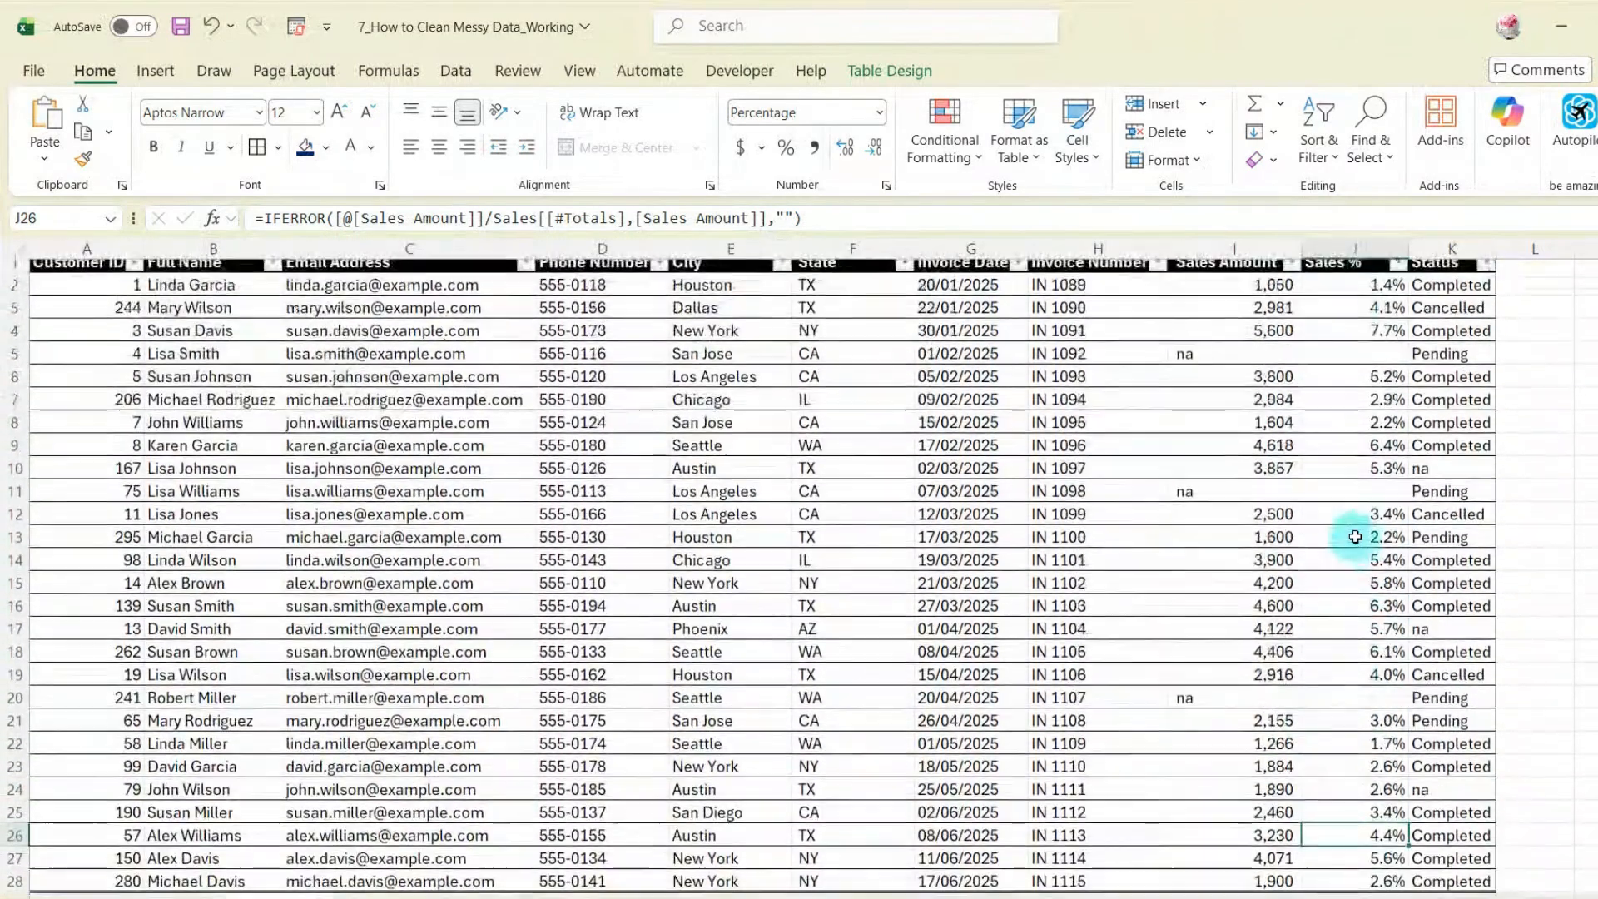
{"action": "scroll", "coordinate": [1373, 541], "scroll_direction": "down", "scroll_amount": 3}
{"action": "left_click", "coordinate": [1510, 674]}
{"action": "left_click", "coordinate": [1473, 674]}
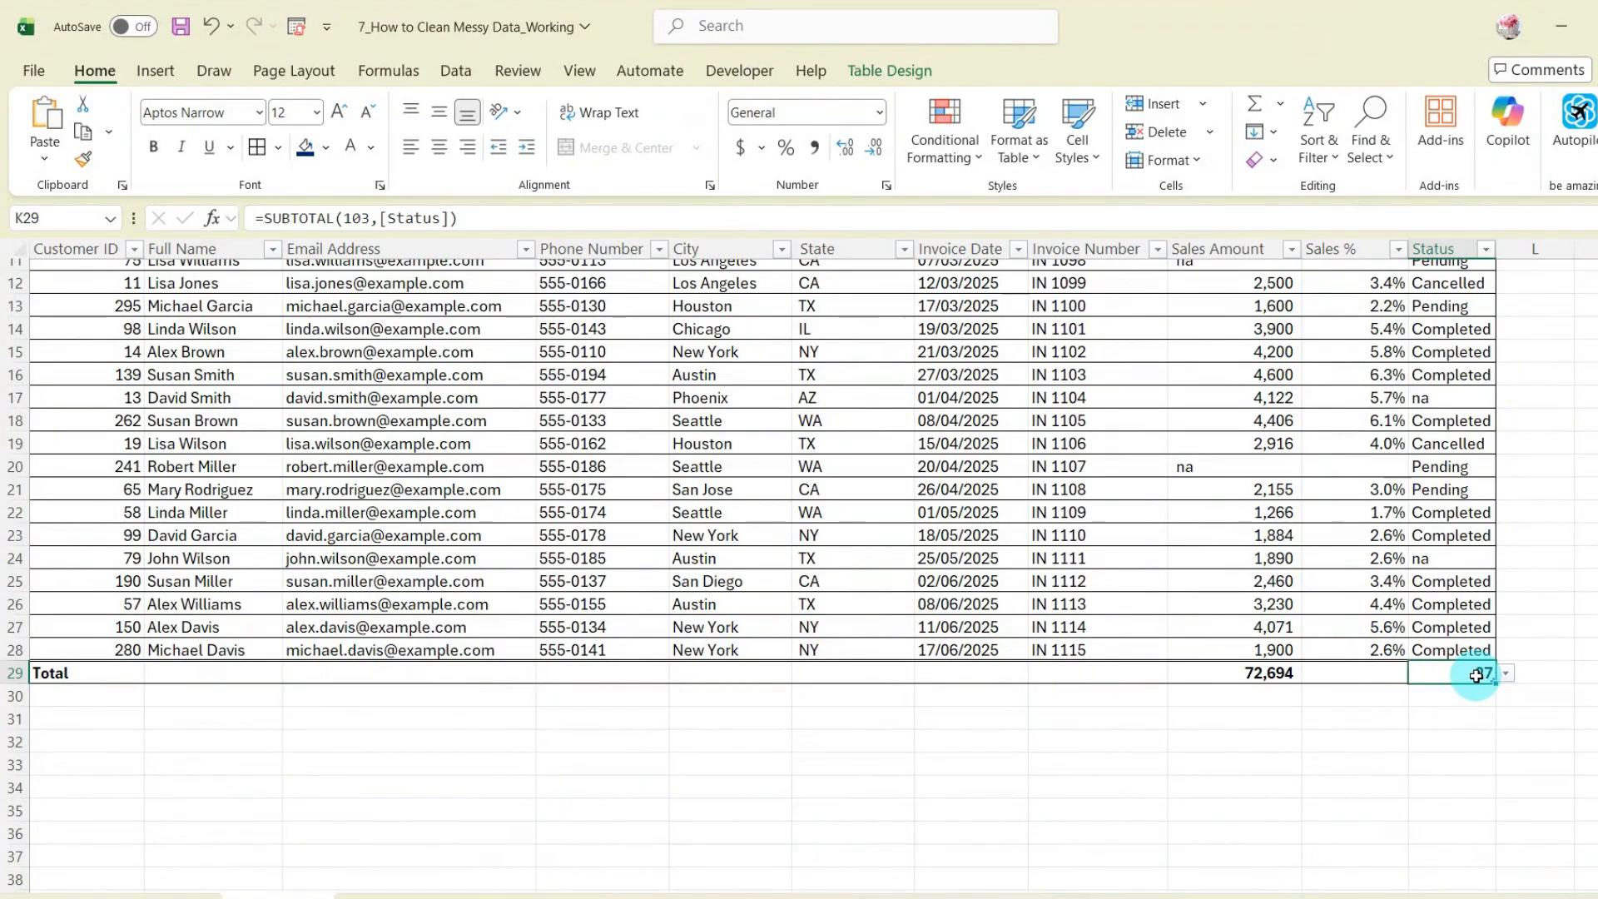
{"action": "left_click", "coordinate": [1506, 673]}
{"action": "left_click", "coordinate": [1460, 694]}
{"action": "left_click", "coordinate": [1432, 624]}
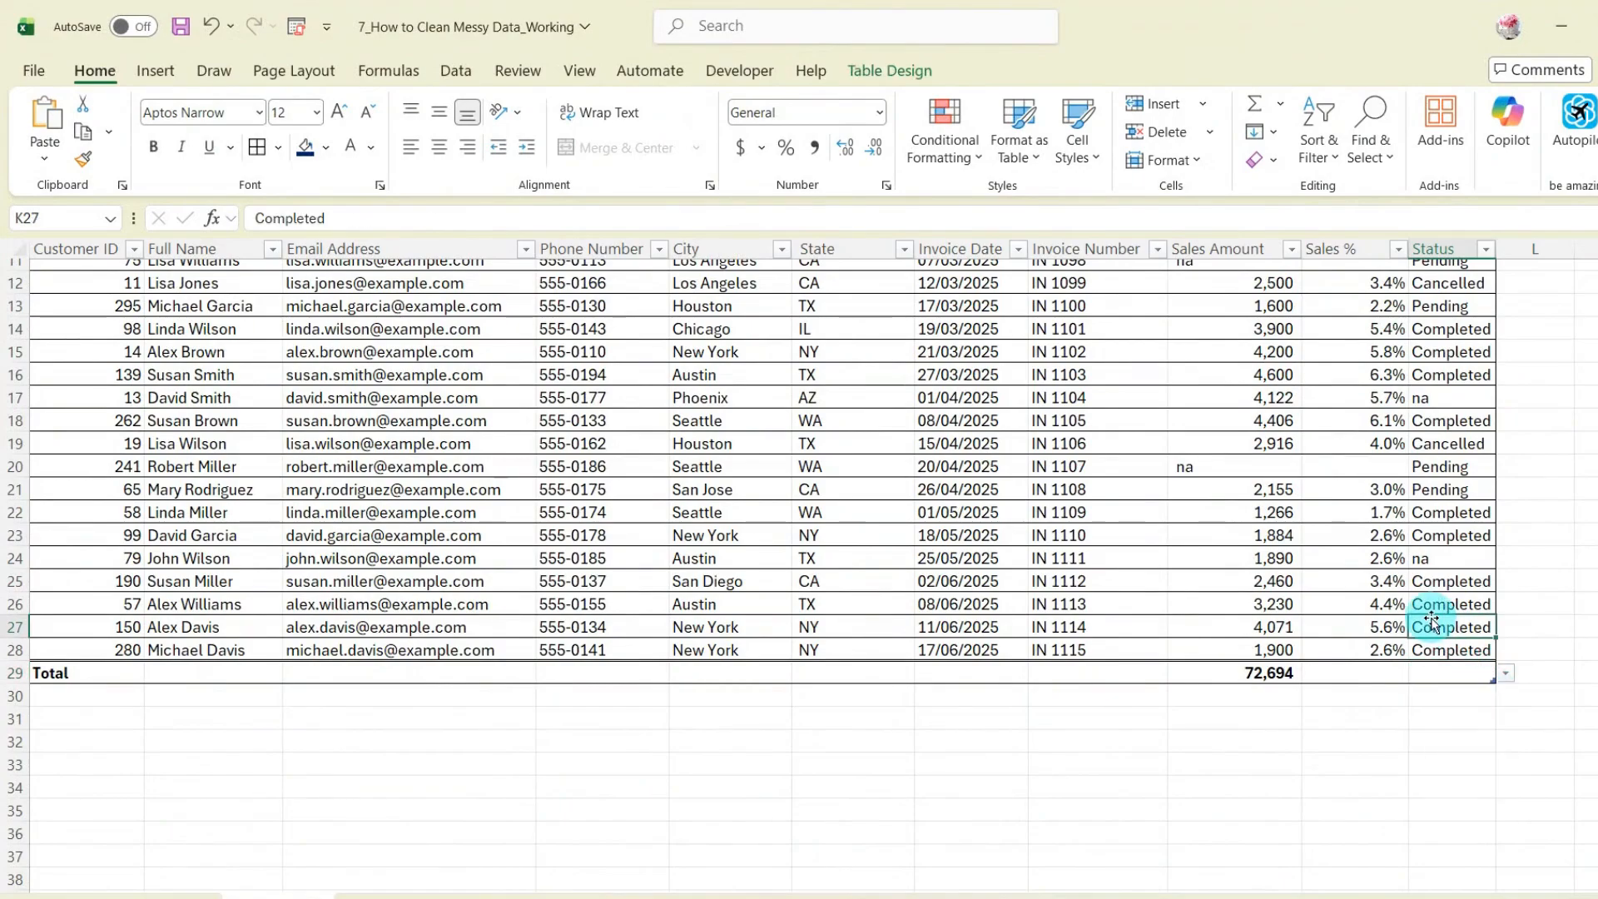
{"action": "scroll", "coordinate": [1432, 620], "scroll_direction": "up", "scroll_amount": 4}
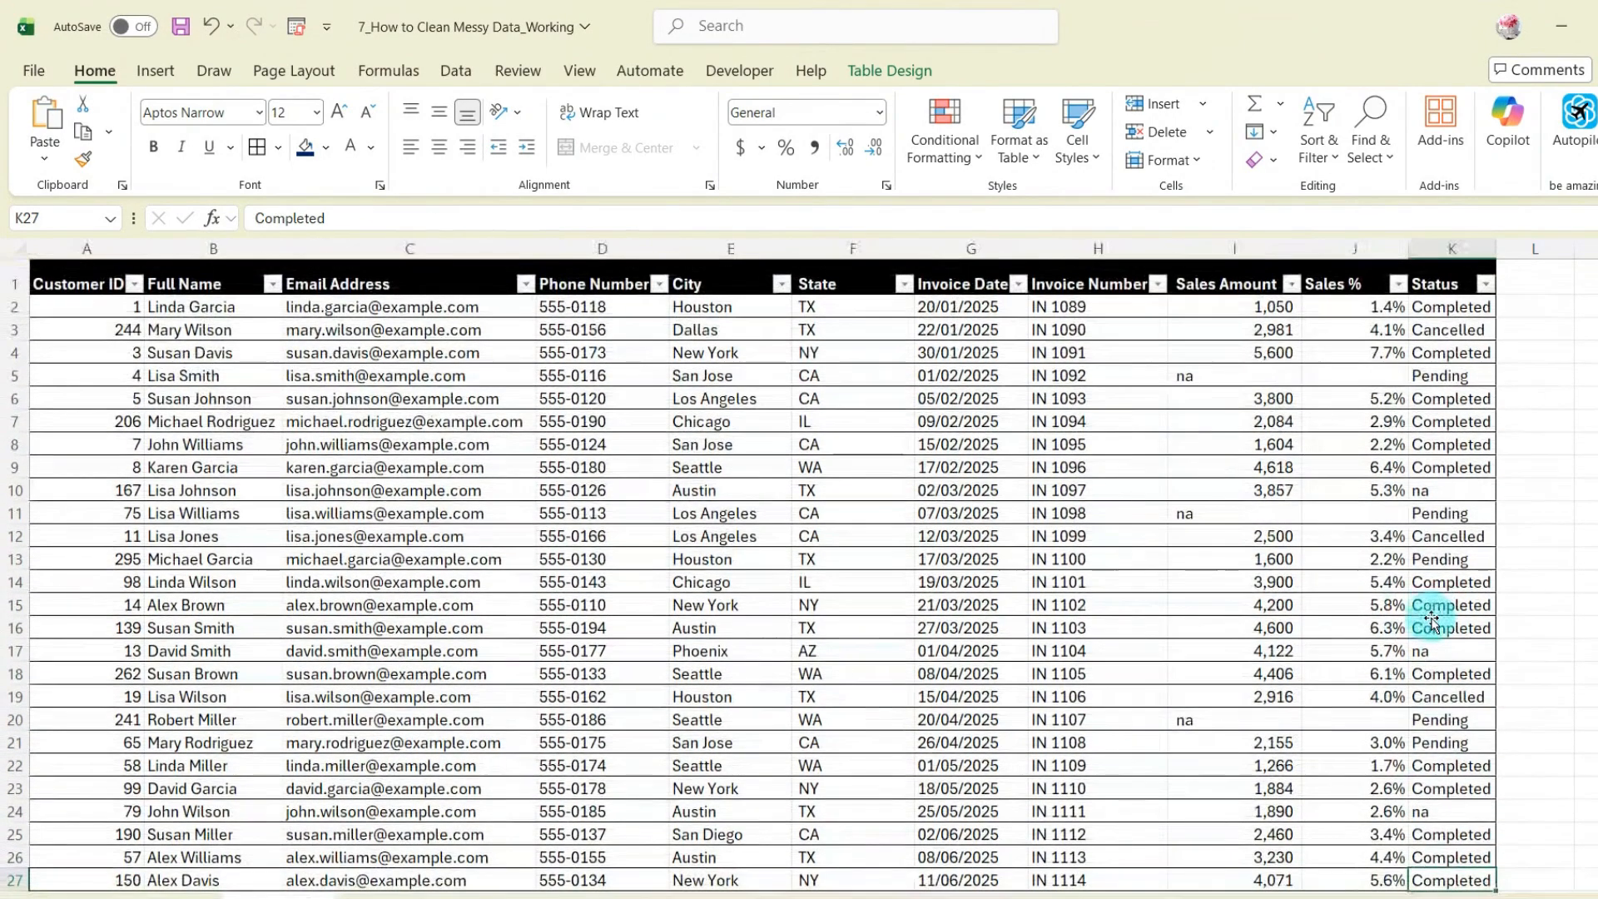
{"action": "scroll", "coordinate": [1432, 620], "scroll_direction": "down", "scroll_amount": 2}
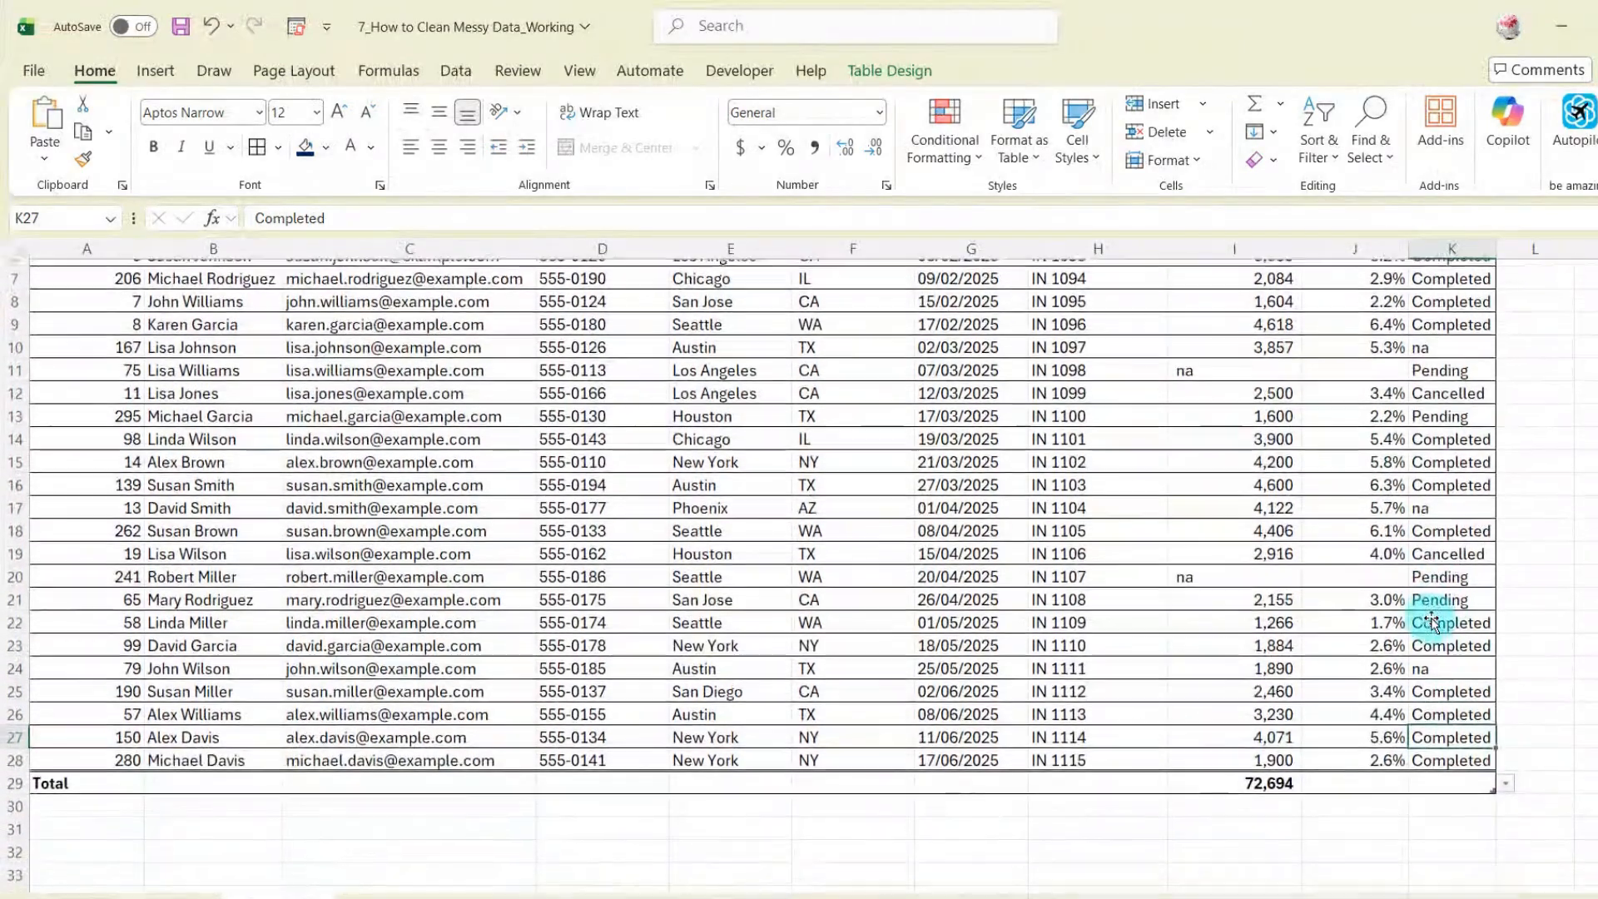
{"action": "scroll", "coordinate": [1432, 620], "scroll_direction": "up", "scroll_amount": 2}
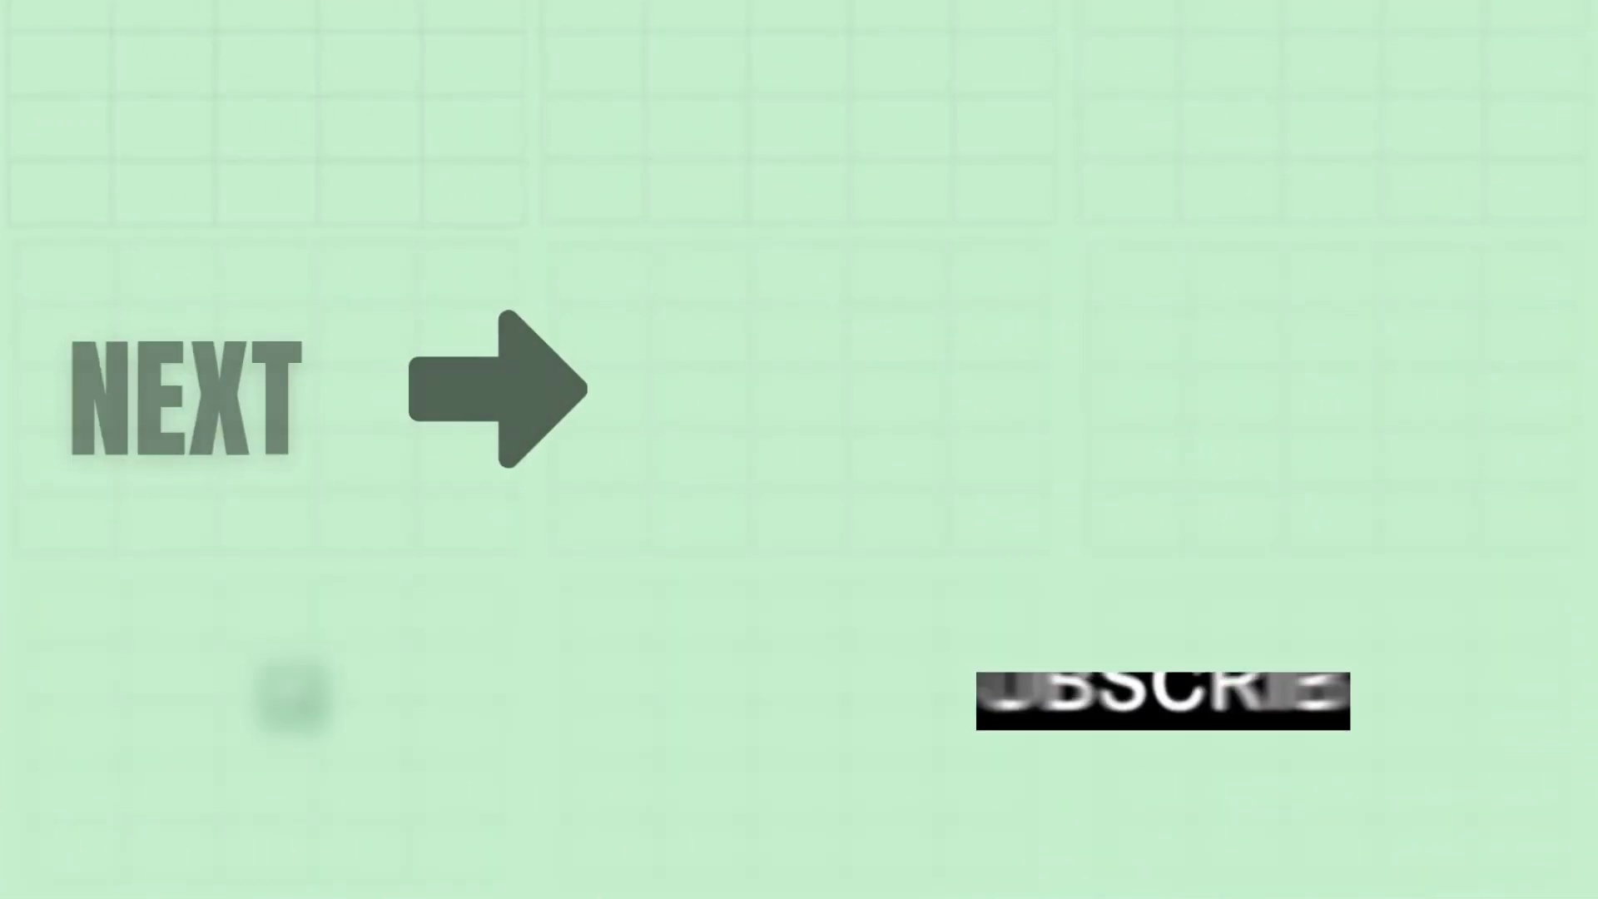